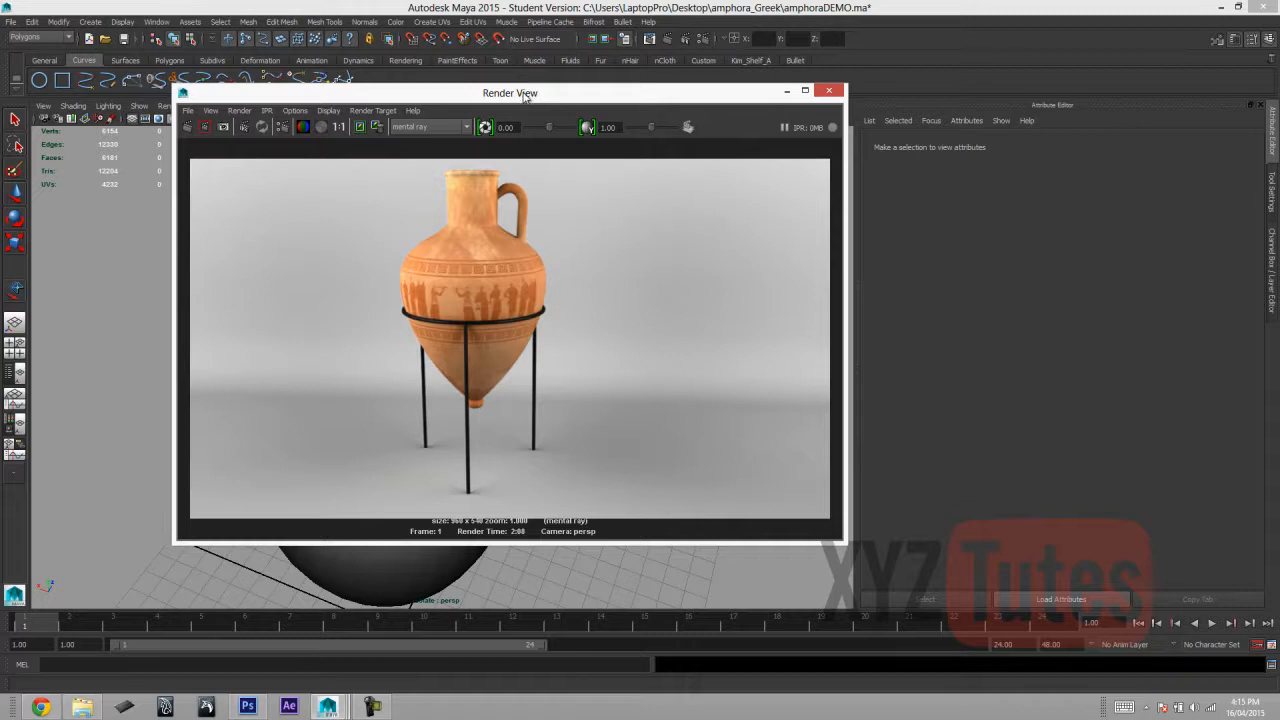
Close the rendered image and isolate the amphora mesh in the perspective view.
left_click_drag(517, 97, 575, 113)
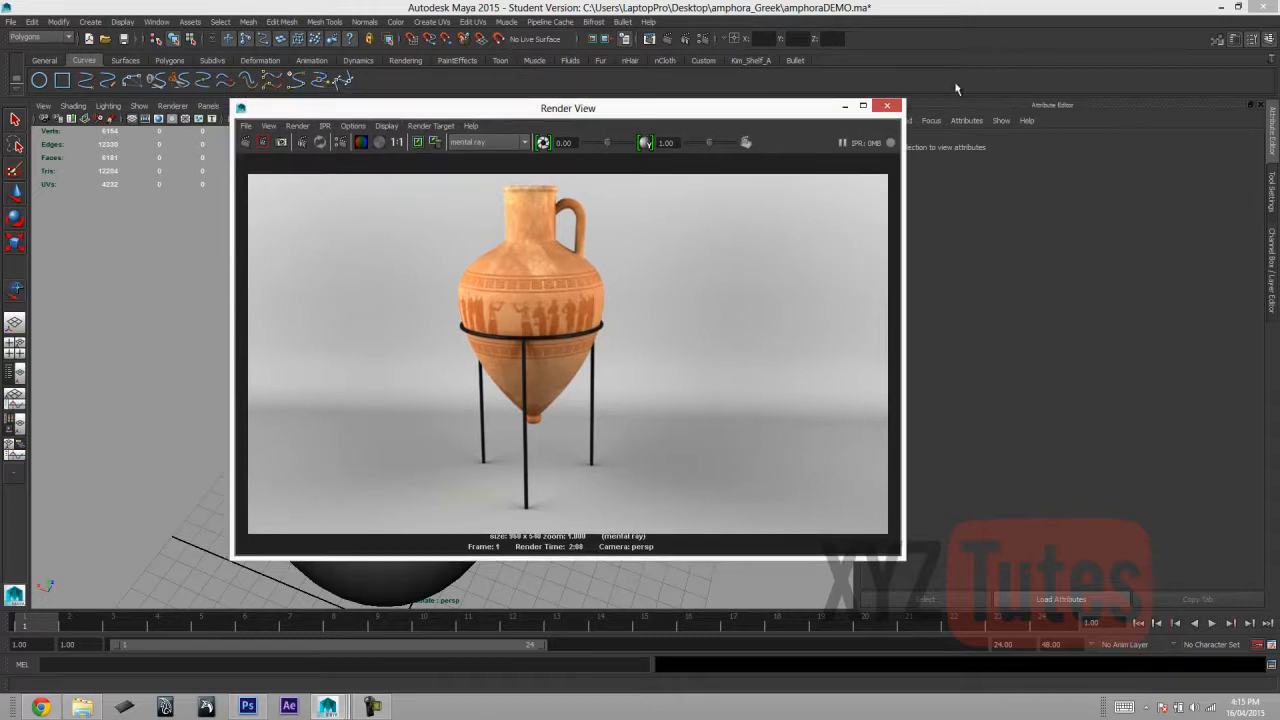
left_click(886, 106)
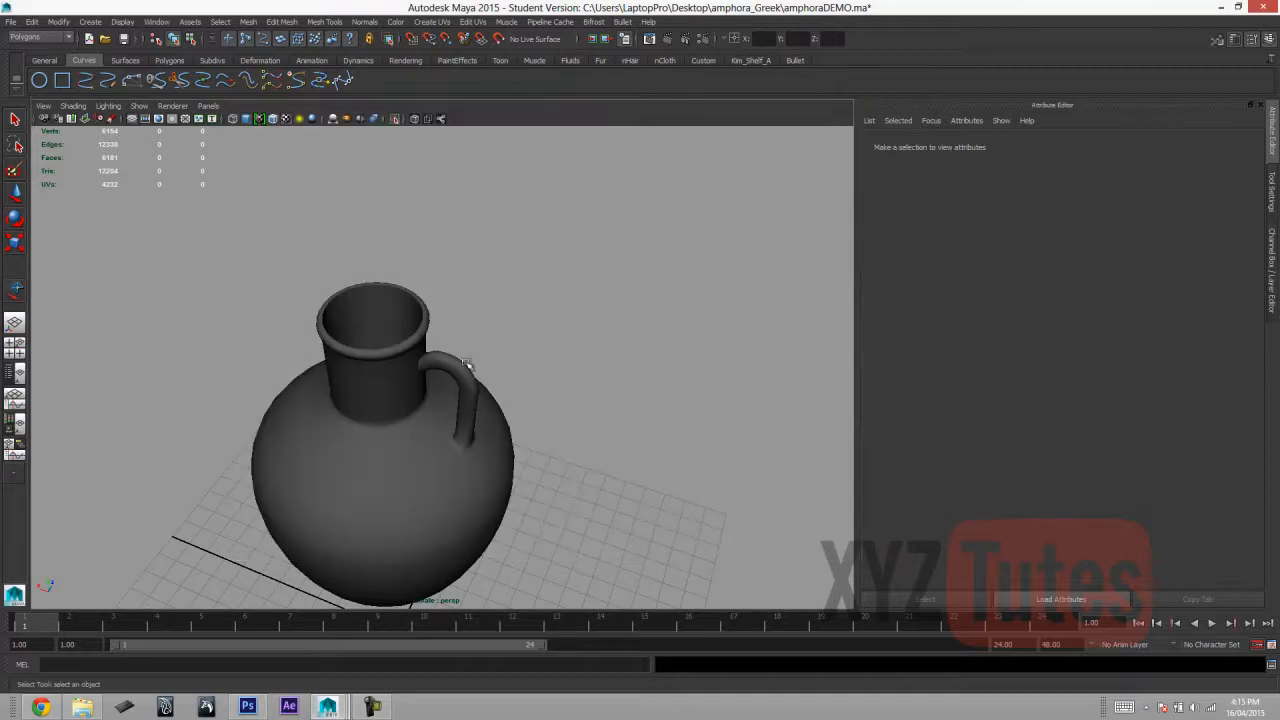
left_click(360, 374)
left_click(395, 120)
Examine the amphora's modelled interior by selecting the face rings inside its neck and rim one after another.
left_click_drag(480, 260, 443, 392, "alt")
scroll(410, 349, "up", 5)
right_click_drag(337, 243, 337, 275)
left_click(336, 250)
double_click(351, 240, "shift")
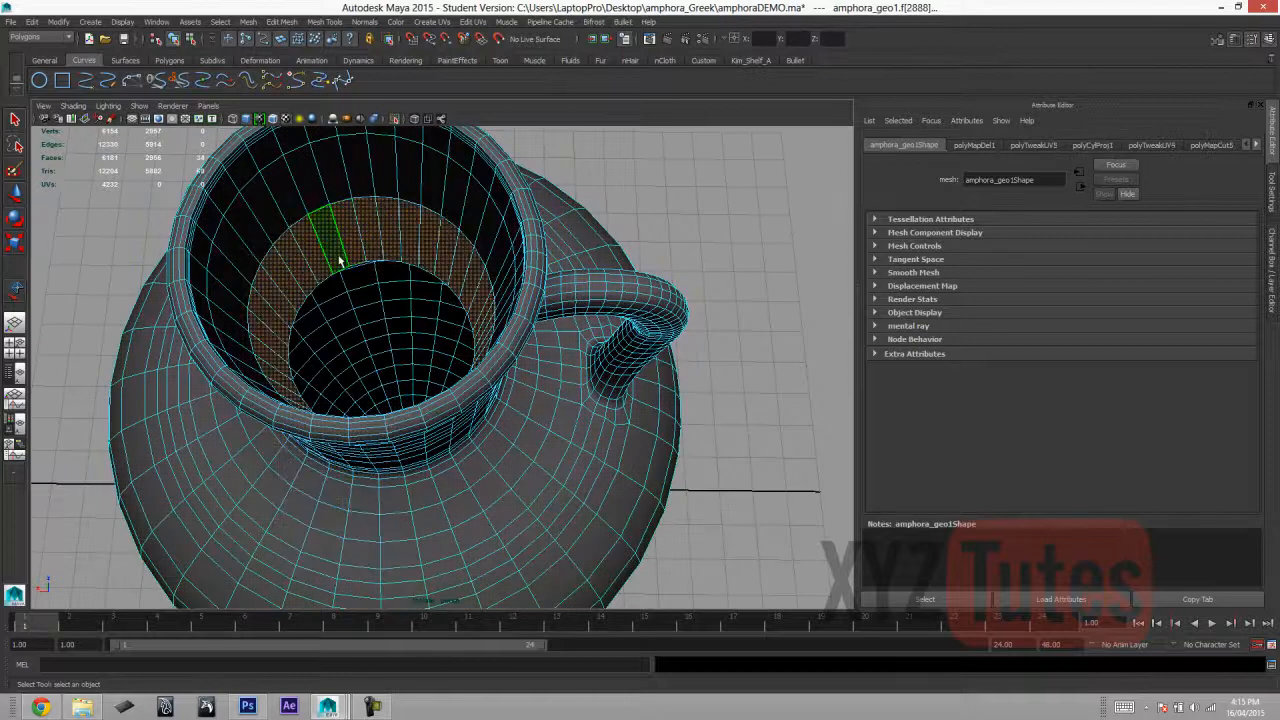
left_click(269, 218)
double_click(290, 198, "shift")
left_click(243, 160)
double_click(258, 158, "shift")
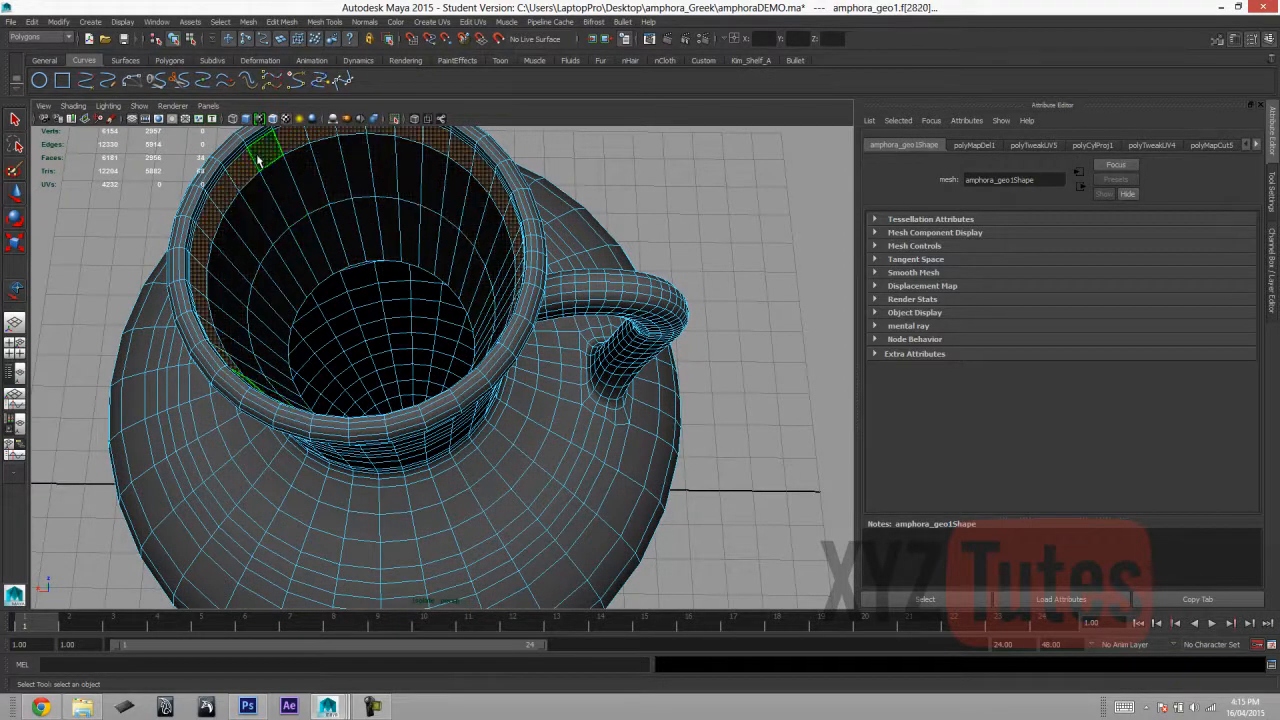
scroll(262, 165, "down", 5)
left_click_drag(518, 362, 508, 294, "alt")
left_click_drag(625, 258, 590, 260, "alt")
scroll(440, 418, "down", 5)
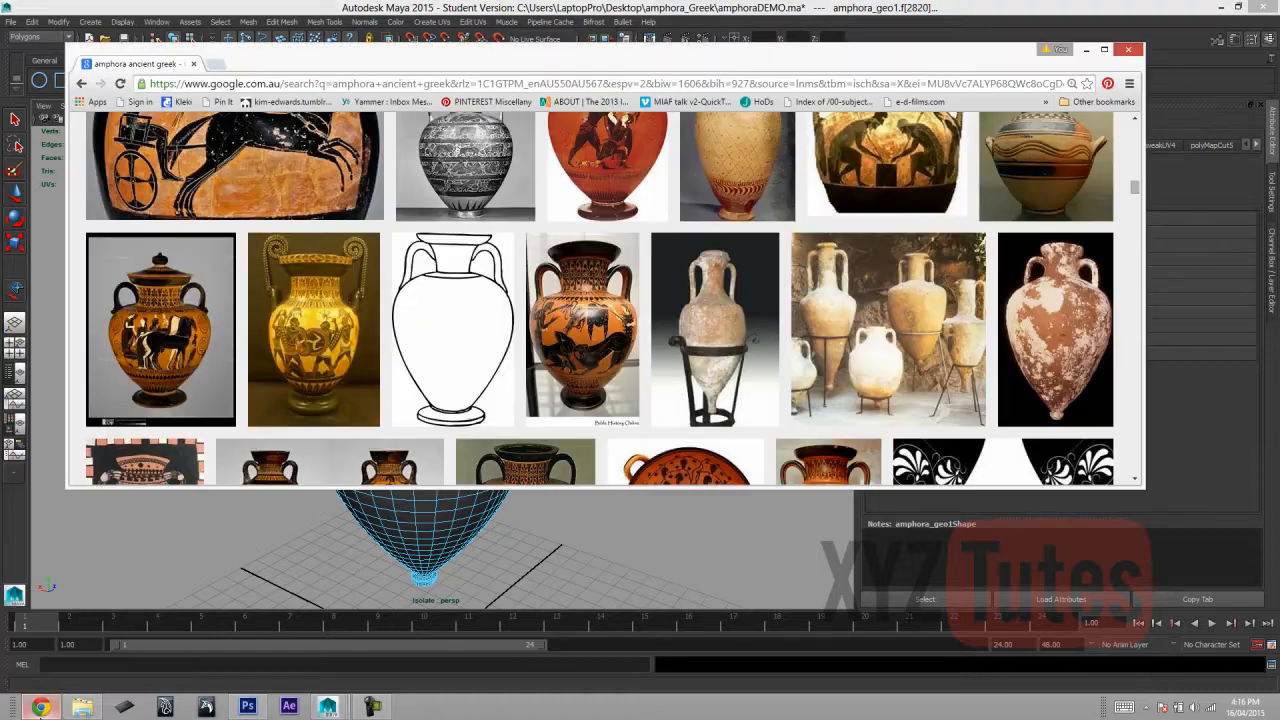
Switch to Chrome and look through the Greek amphora image results for shape and stand references.
left_click(60, 690)
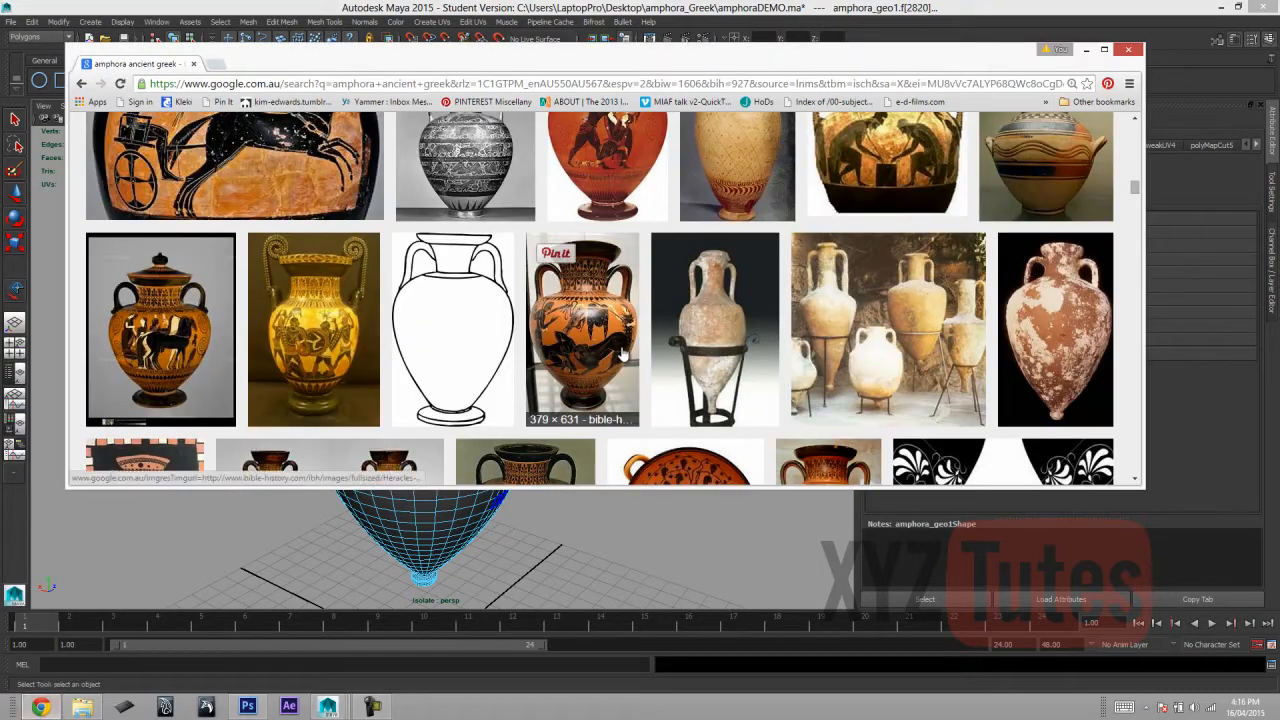
scroll(622, 355, "up", 2)
scroll(660, 362, "down", 1)
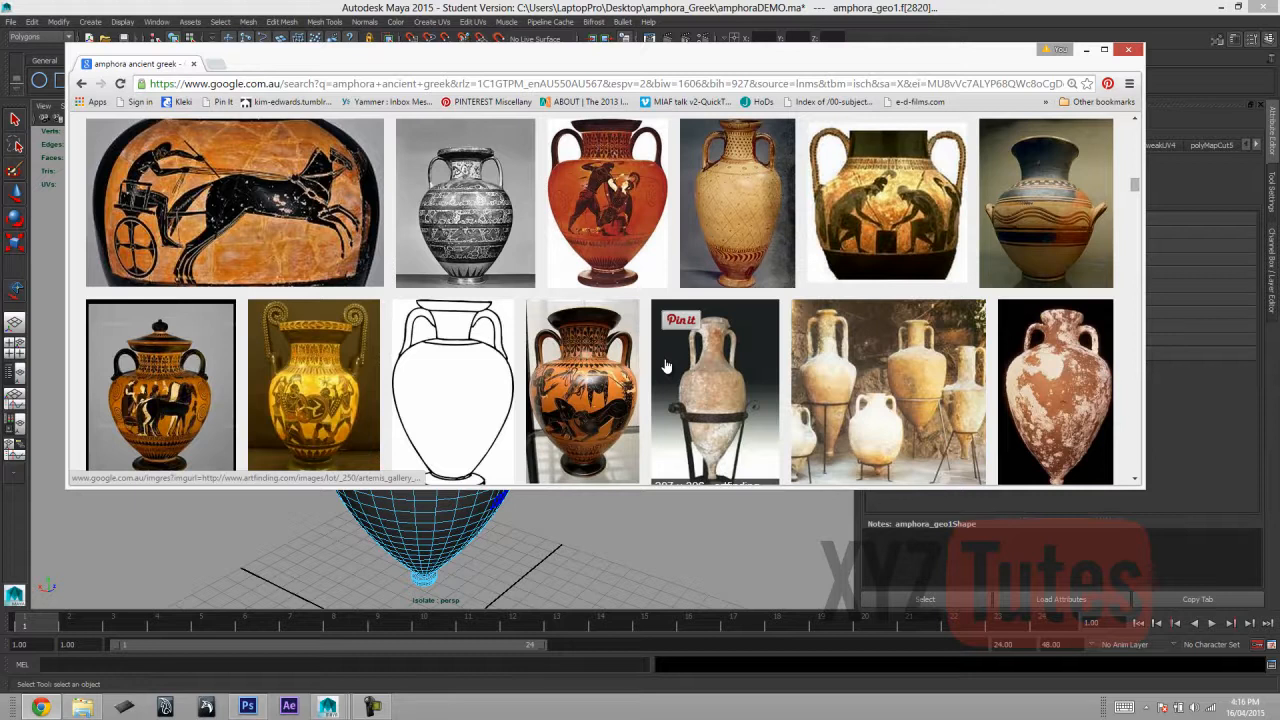
scroll(664, 358, "down", 1)
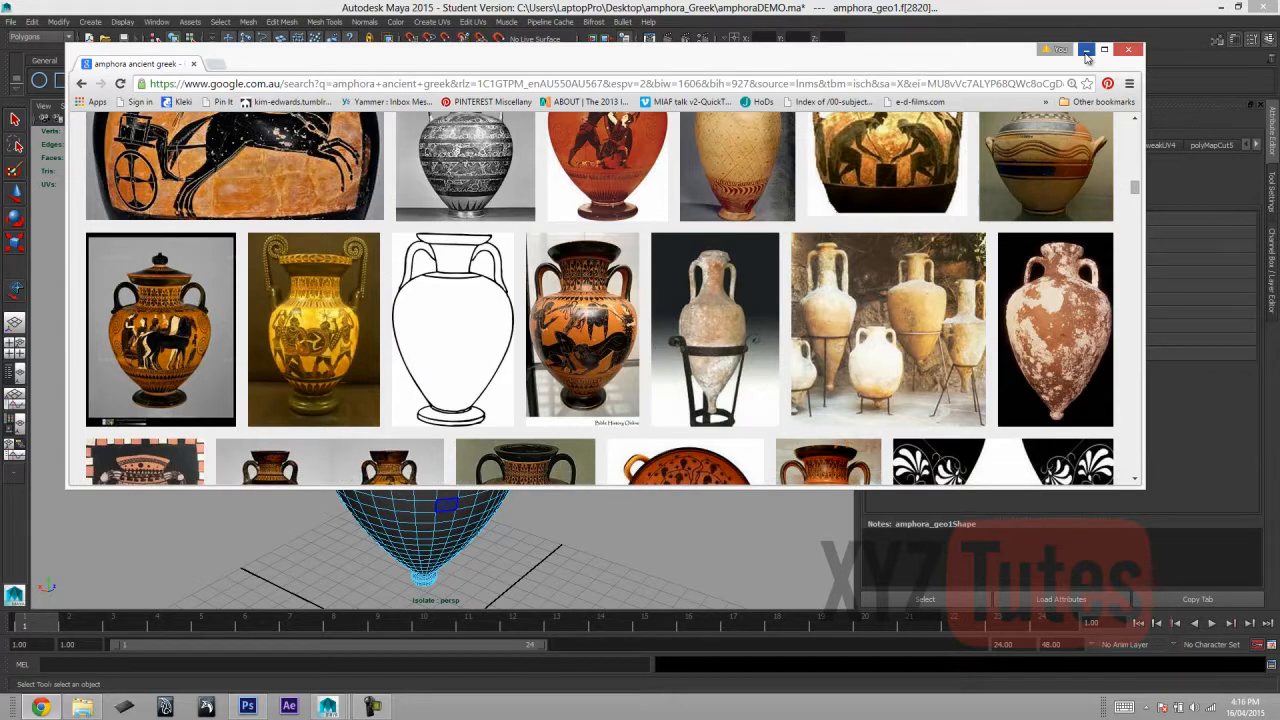
left_click(1086, 50)
Apply Planar Mapping to the whole amphora, fitted to the bounding box and projected from the Z axis.
right_click_drag(487, 366, 475, 375)
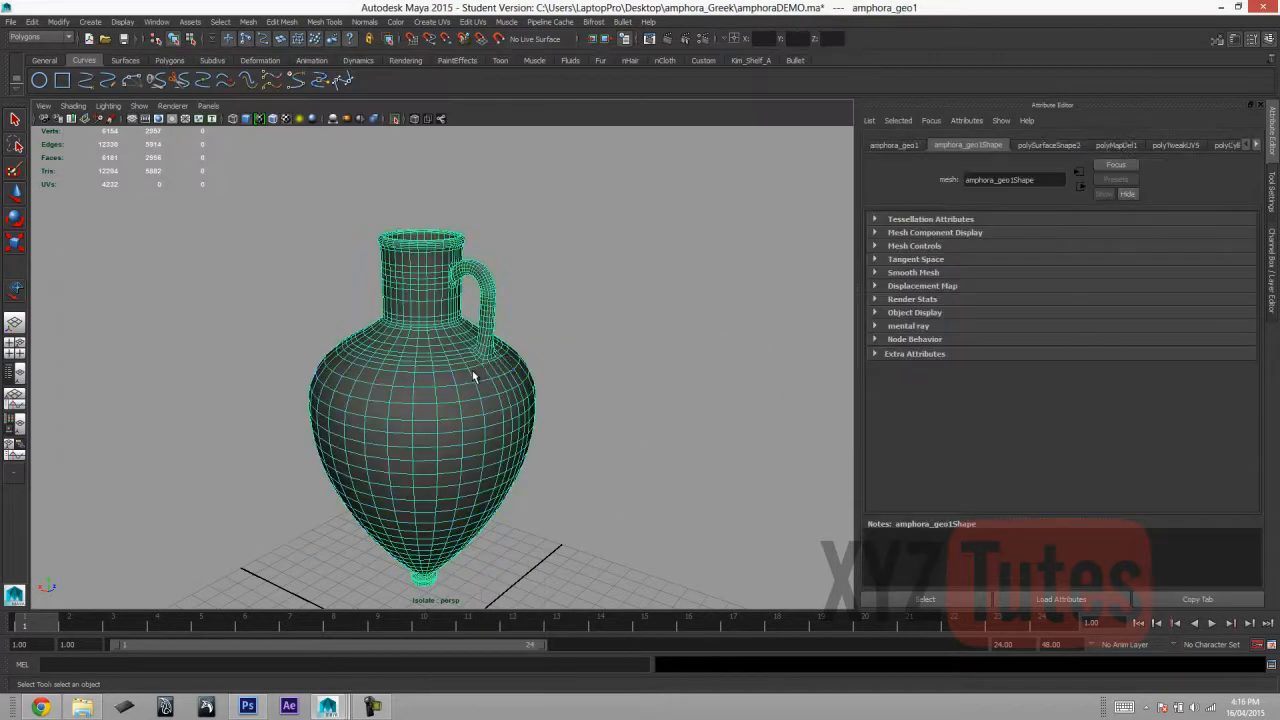
left_click_drag(470, 270, 421, 318, "alt")
scroll(421, 318, "up", 4)
left_click_drag(282, 259, 475, 158, "alt")
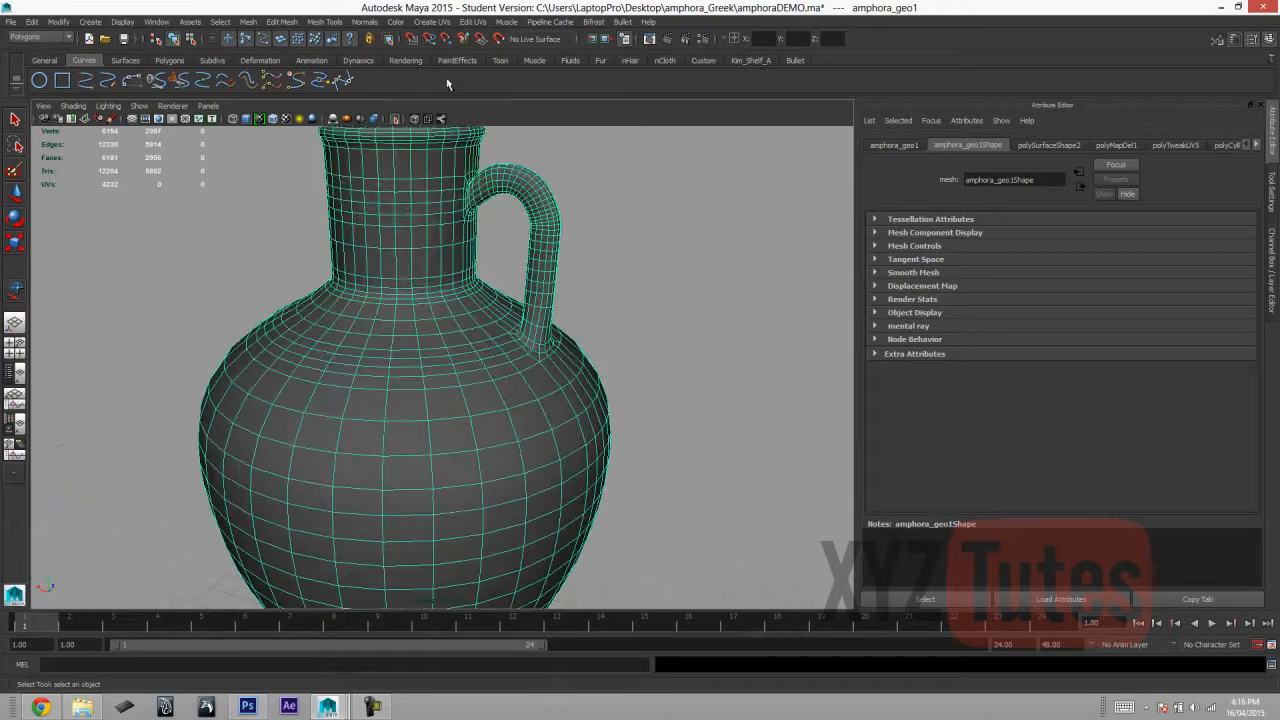
scroll(505, 308, "down", 2)
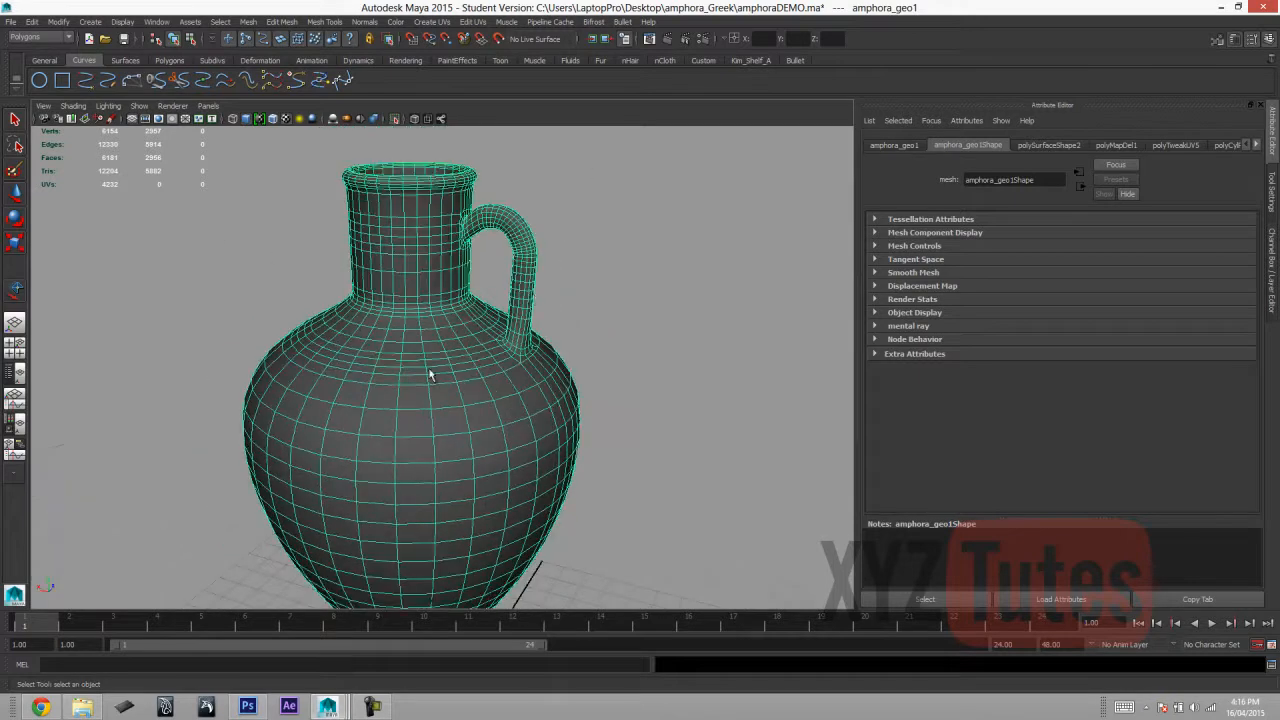
left_click(441, 22)
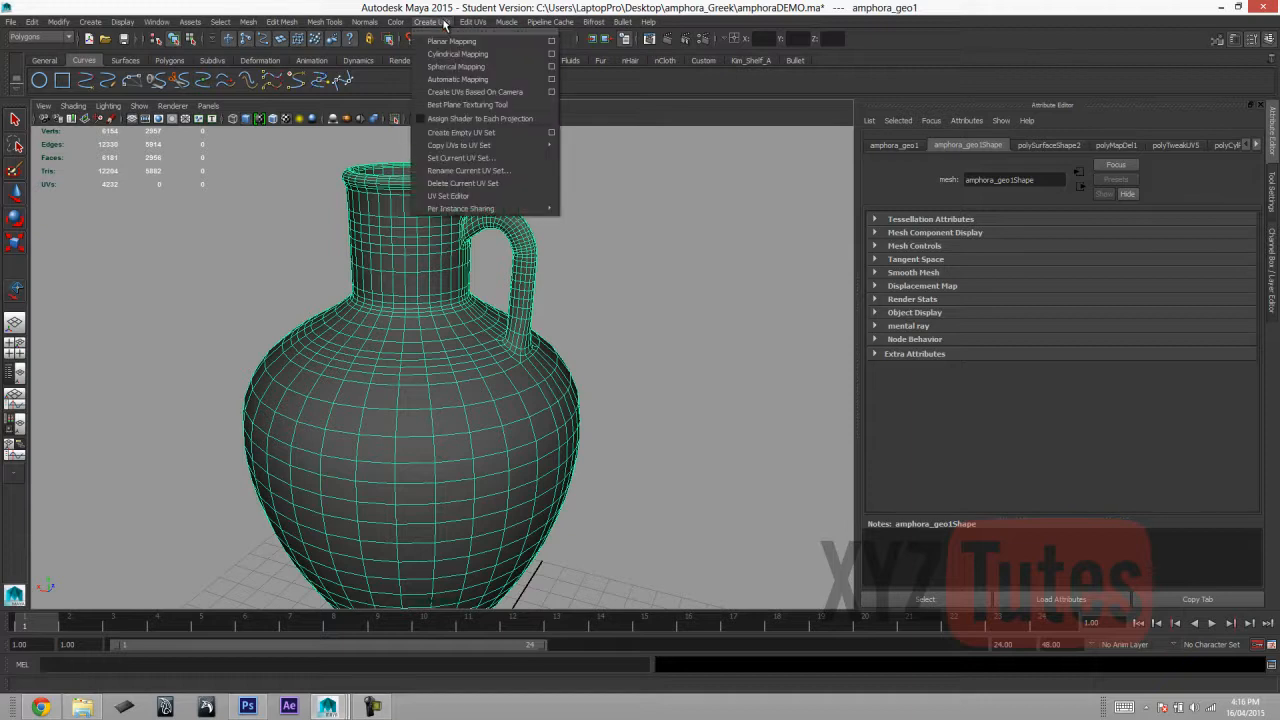
left_click(552, 41)
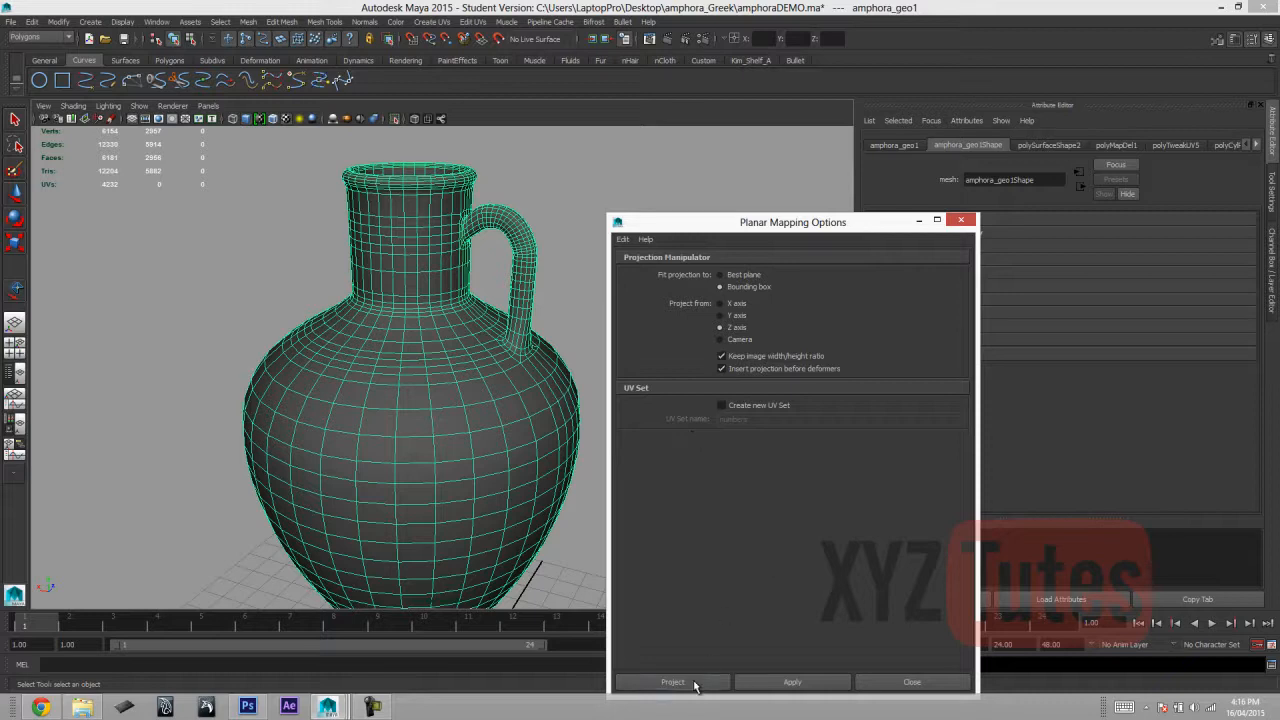
left_click(672, 682)
Switch to Chrome and browse the decorated amphora images as references for the painted pattern.
left_click(40, 707)
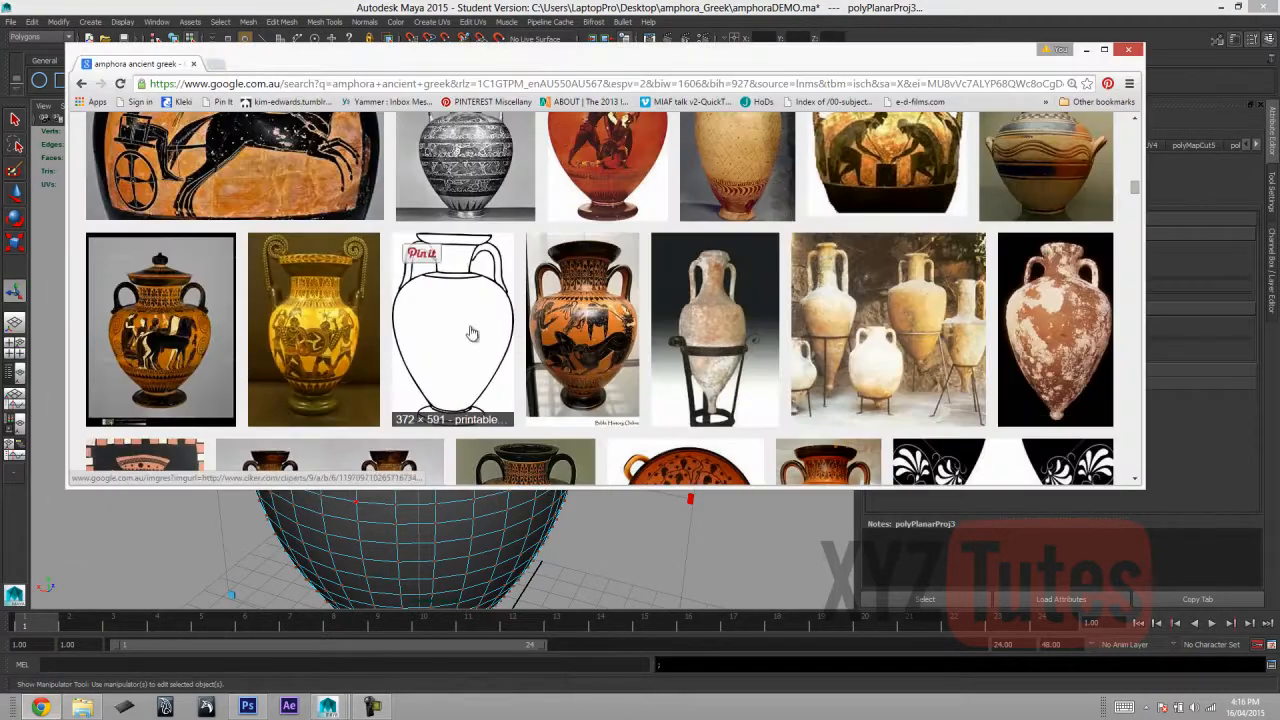
scroll(580, 330, "up", 2)
scroll(957, 217, "up", 1)
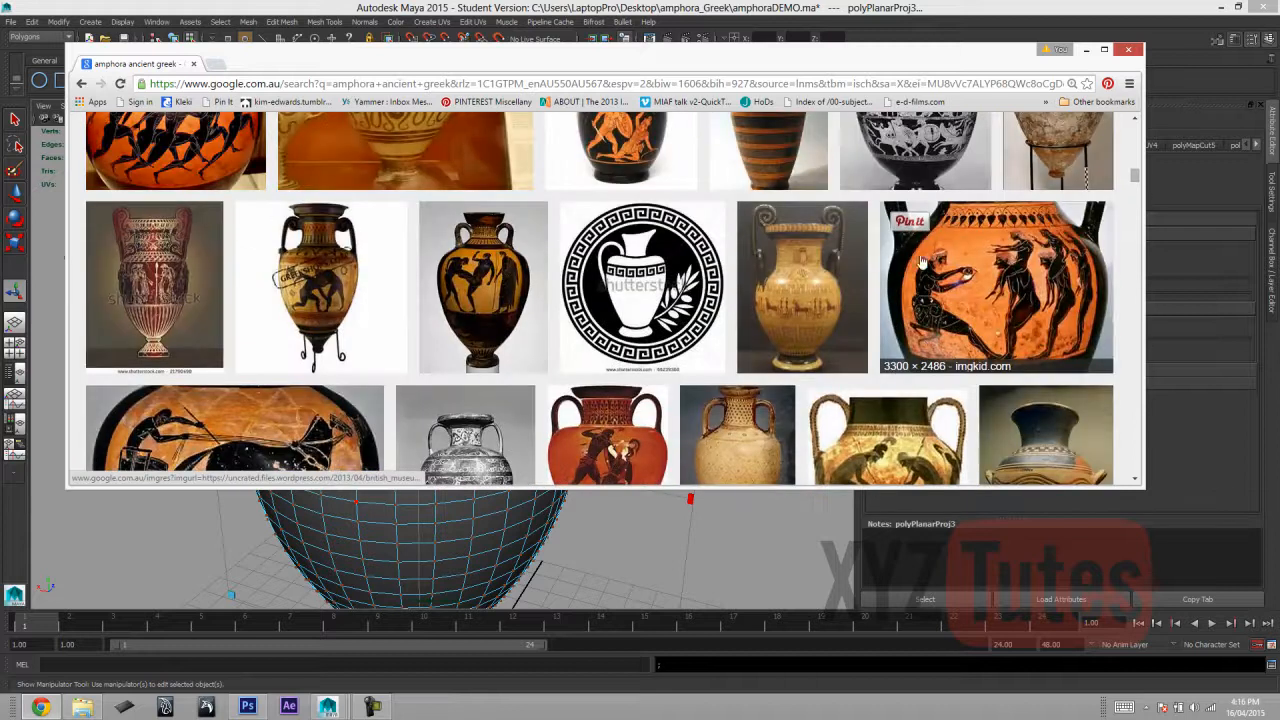
scroll(886, 283, "up", 2)
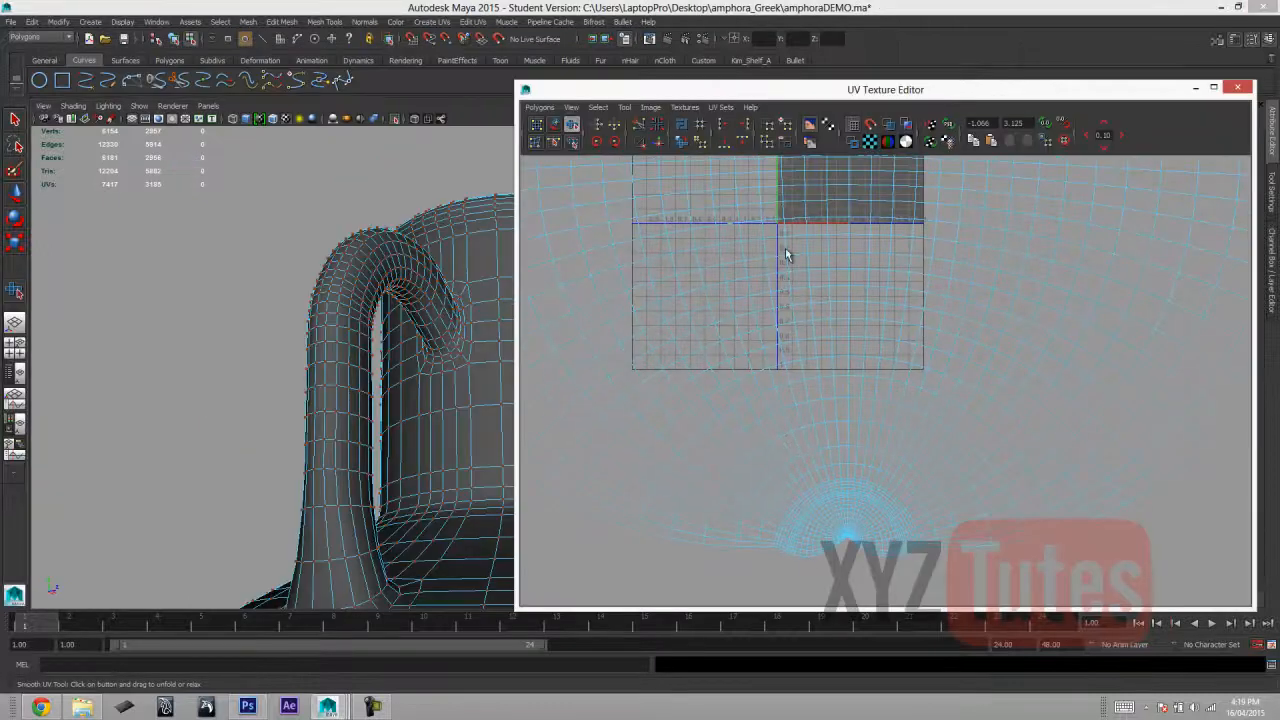
Examine the amphora's whole UV layout in the UV Texture Editor and compare it with the reference images in Chrome.
right_click_drag(1165, 312, 764, 280, "alt")
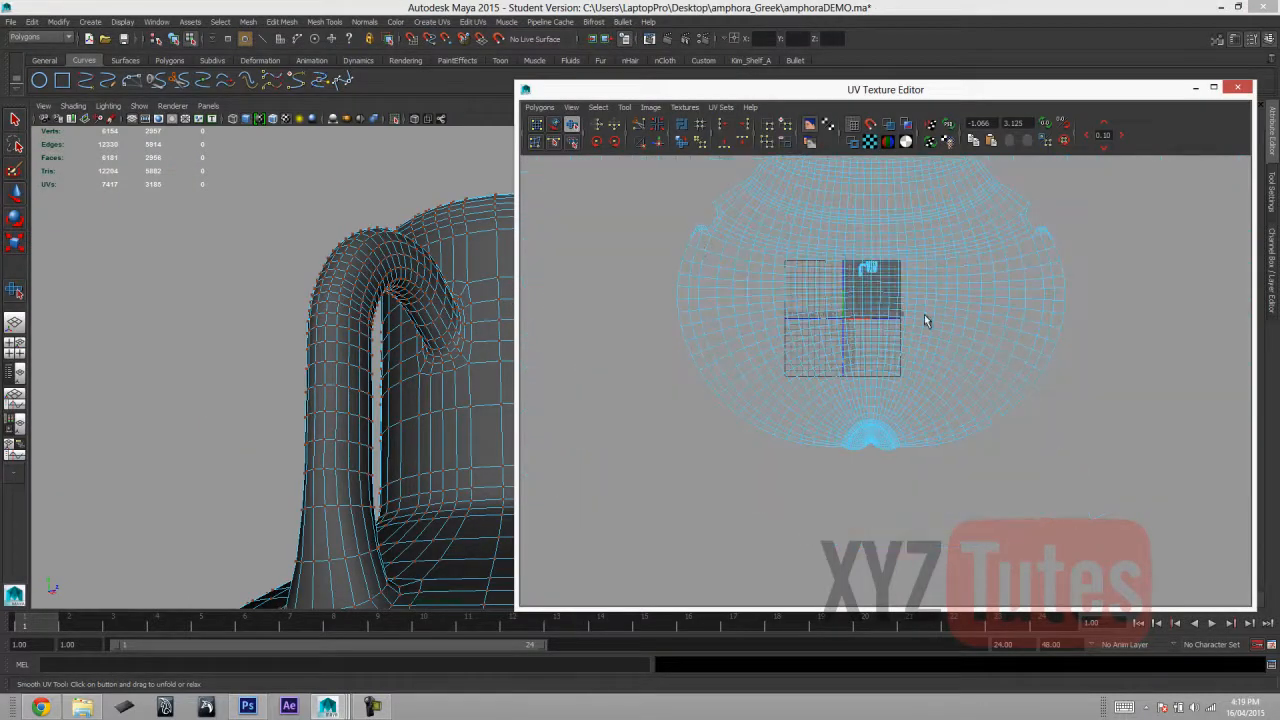
middle_click_drag(810, 443, 715, 549, "alt")
scroll(733, 309, "up", 3)
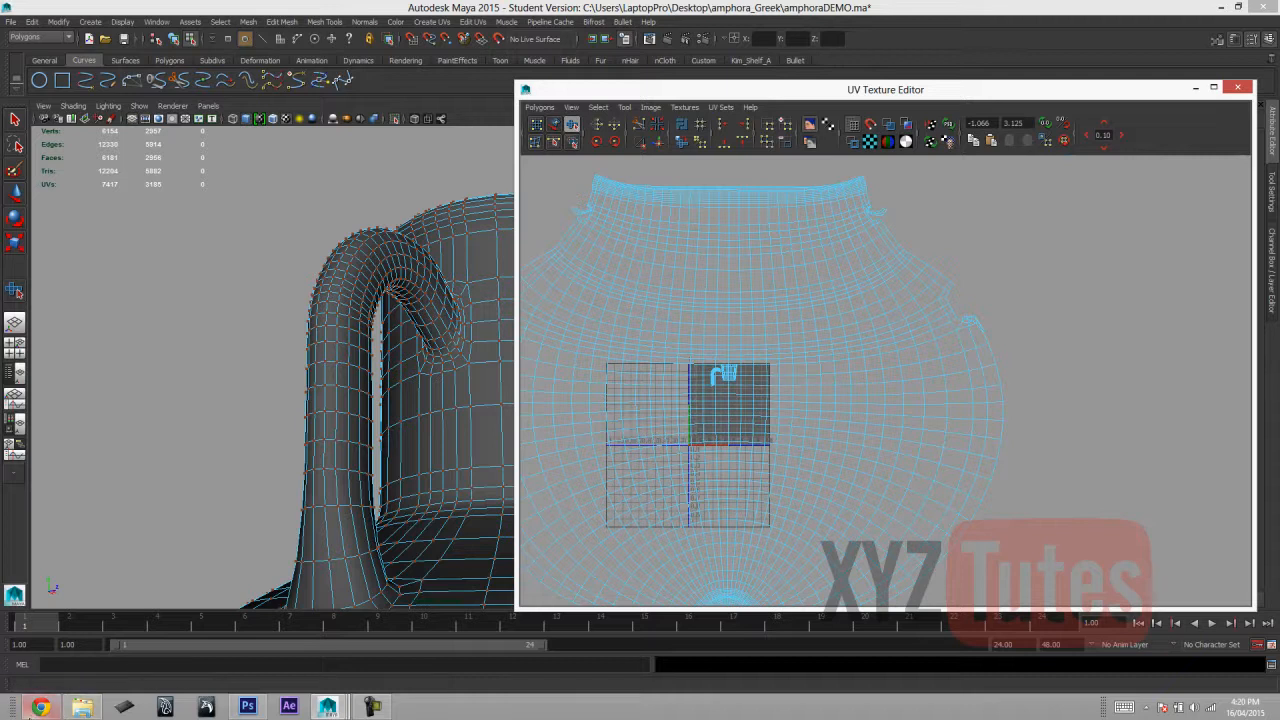
left_click(40, 707)
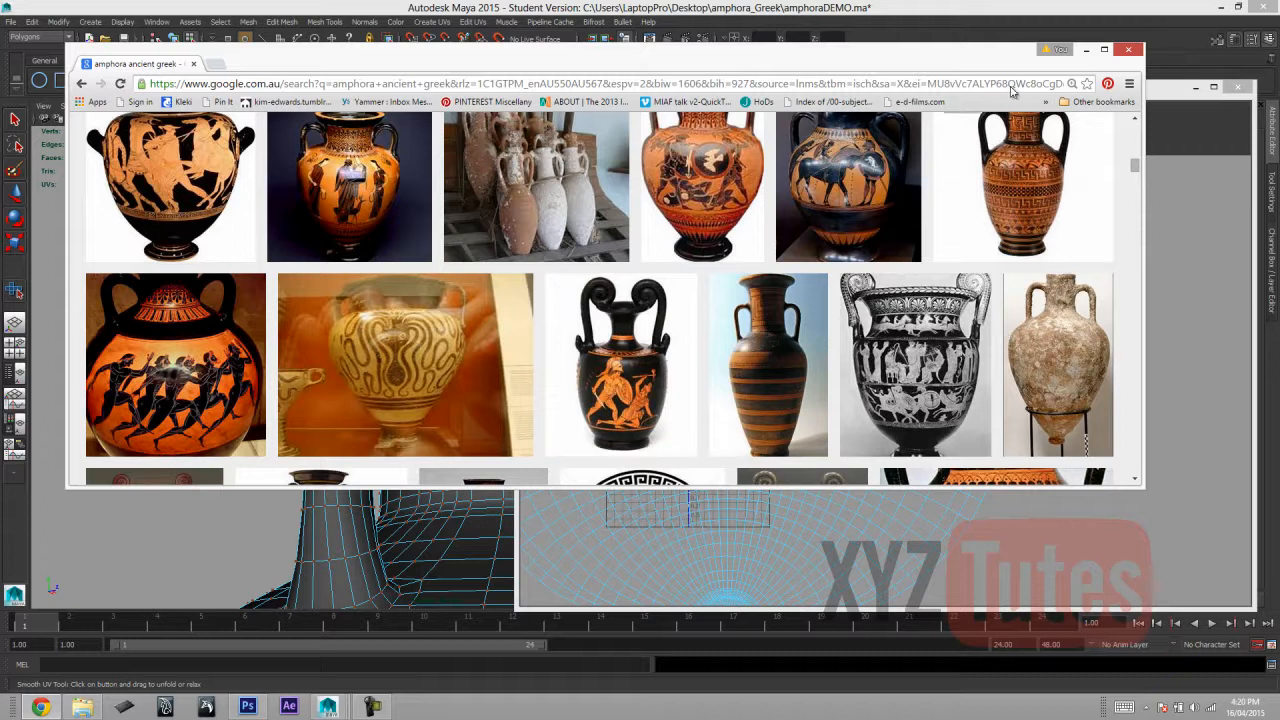
left_click(1086, 50)
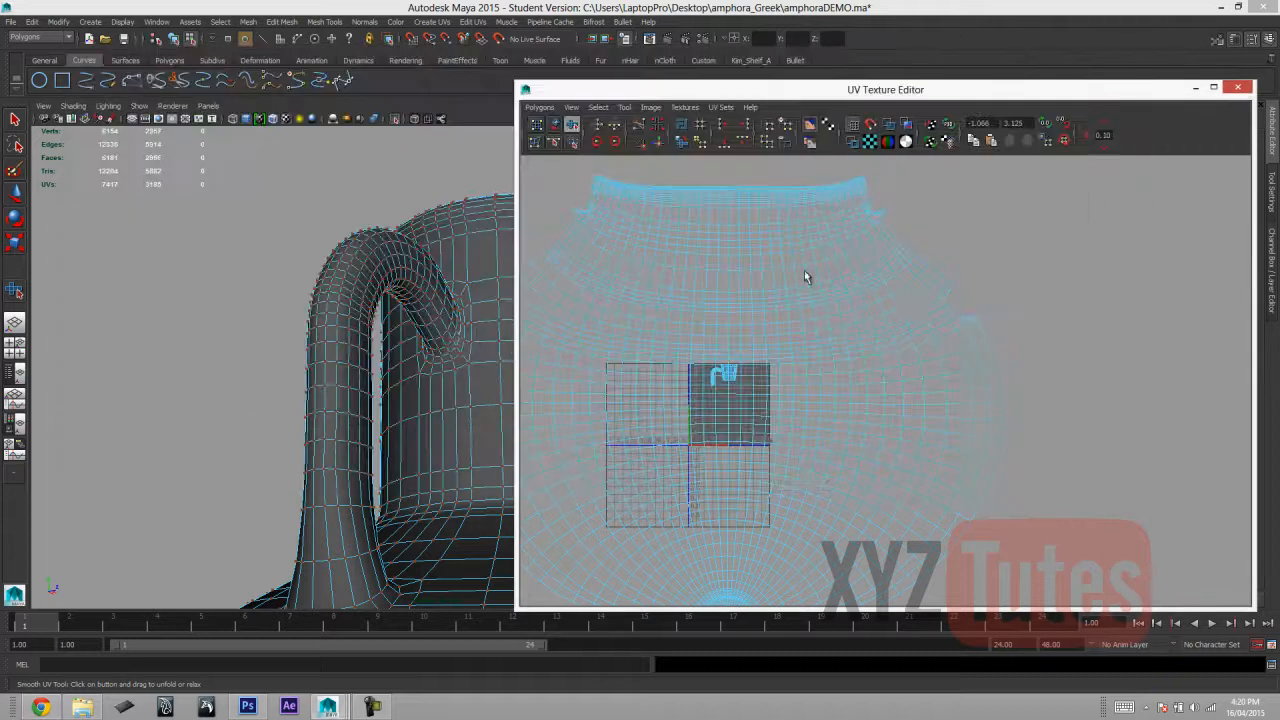
Use the Move UV Shell Tool to place the body shell right of the texture grid and both small shells left of it.
left_click(554, 124)
left_click(671, 267)
left_click_drag(800, 410, 1145, 404)
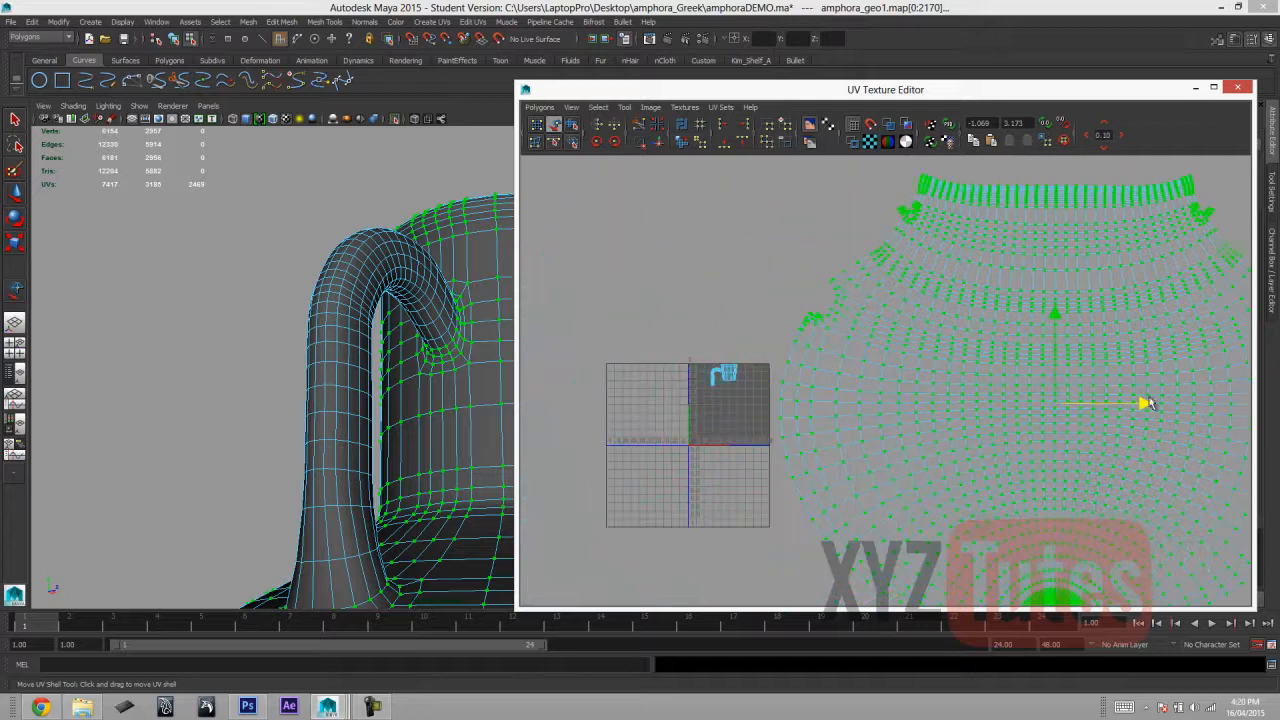
left_click(733, 373)
left_click_drag(733, 373, 620, 297)
left_click(698, 405)
left_click(715, 375)
left_click_drag(717, 377, 578, 390)
left_click(603, 411)
Select all faces of the large body shell in the UV Texture Editor.
scroll(761, 326, "down", 3)
scroll(761, 325, "down", 3)
right_click_drag(931, 326, 932, 357)
left_click_drag(680, 545, 1164, 223)
left_click_drag(778, 574, 778, 573)
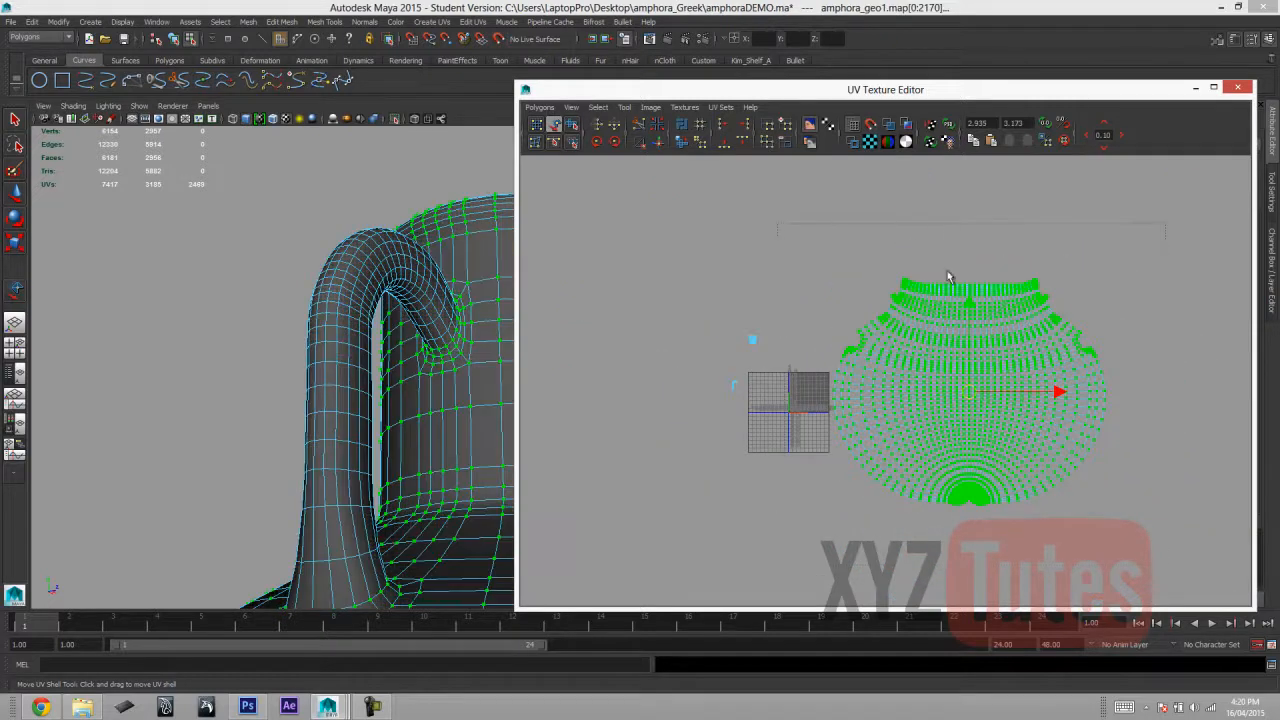
right_click_drag(922, 306, 921, 326)
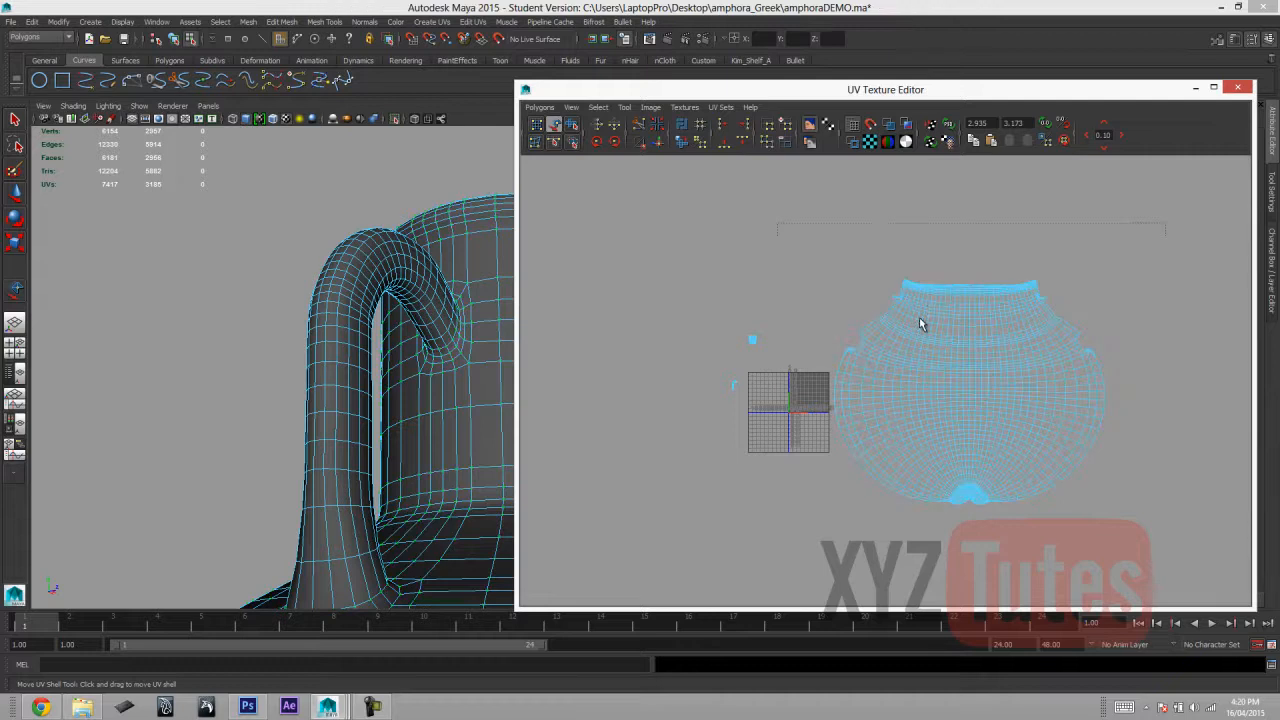
key("q")
right_click_drag(1000, 301, 1004, 323)
left_click_drag(1170, 227, 817, 562)
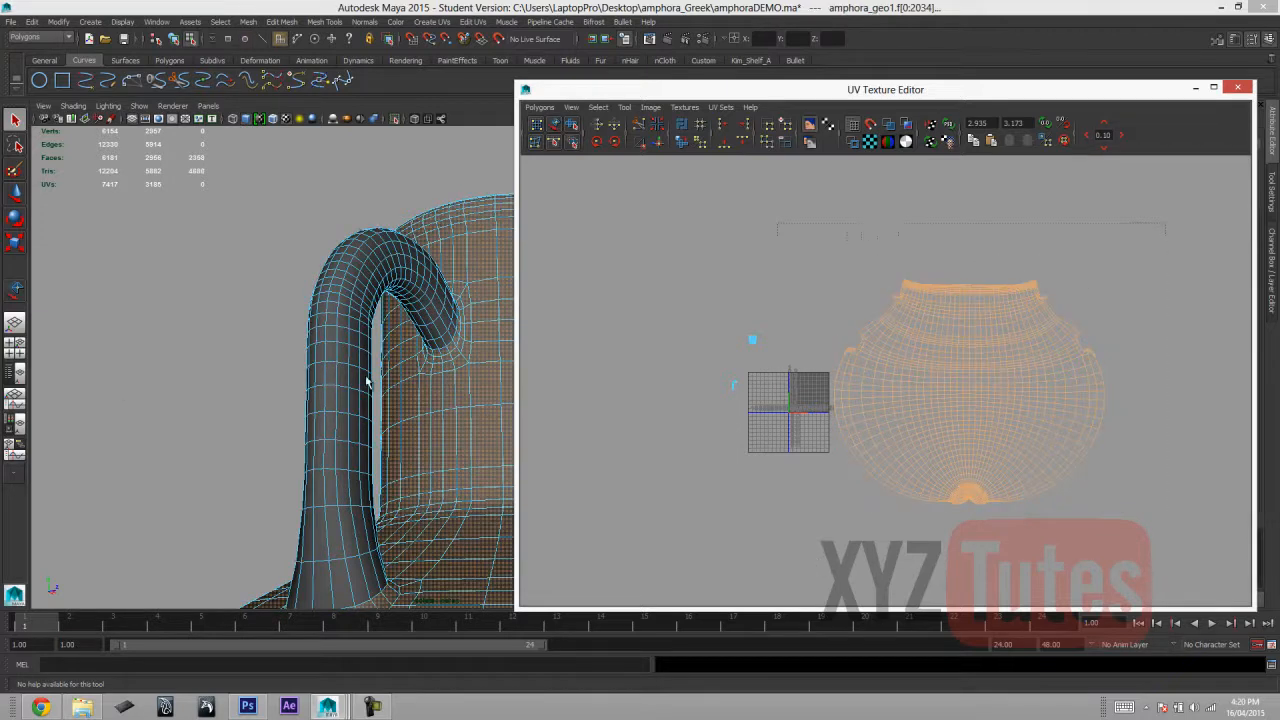
Remove the face rings around the handle's upper and lower joints from the body selection.
right_click_drag(369, 326, 309, 342, "alt")
left_click_drag(201, 403, 405, 437, "alt")
middle_click_drag(339, 390, 300, 369, "alt")
left_click_drag(300, 369, 377, 456, "alt")
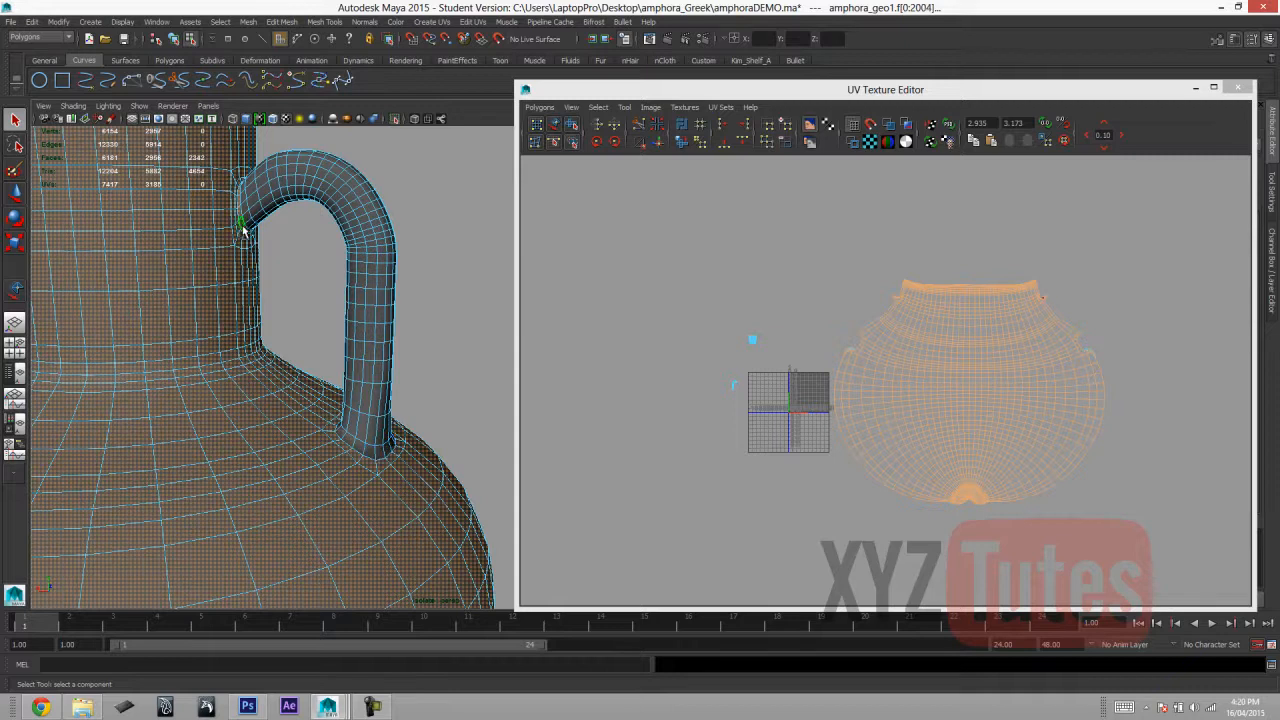
Add the remaining face rings inside the amphora's neck to the body selection.
scroll(362, 232, "down", 8)
left_click_drag(369, 271, 343, 309, "alt")
scroll(343, 309, "up", 5)
left_click(280, 152, "shift")
double_click(265, 153, "shift")
left_click(276, 166, "shift")
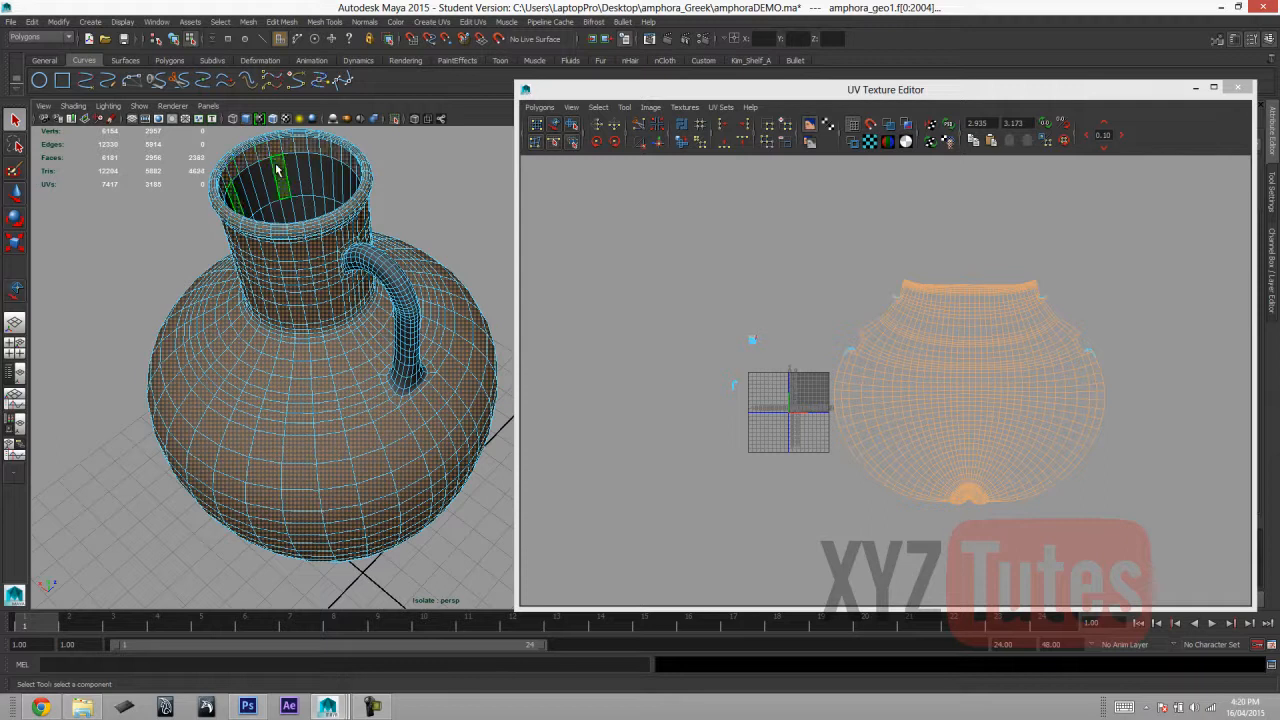
left_click_drag(277, 170, 277, 205, "alt")
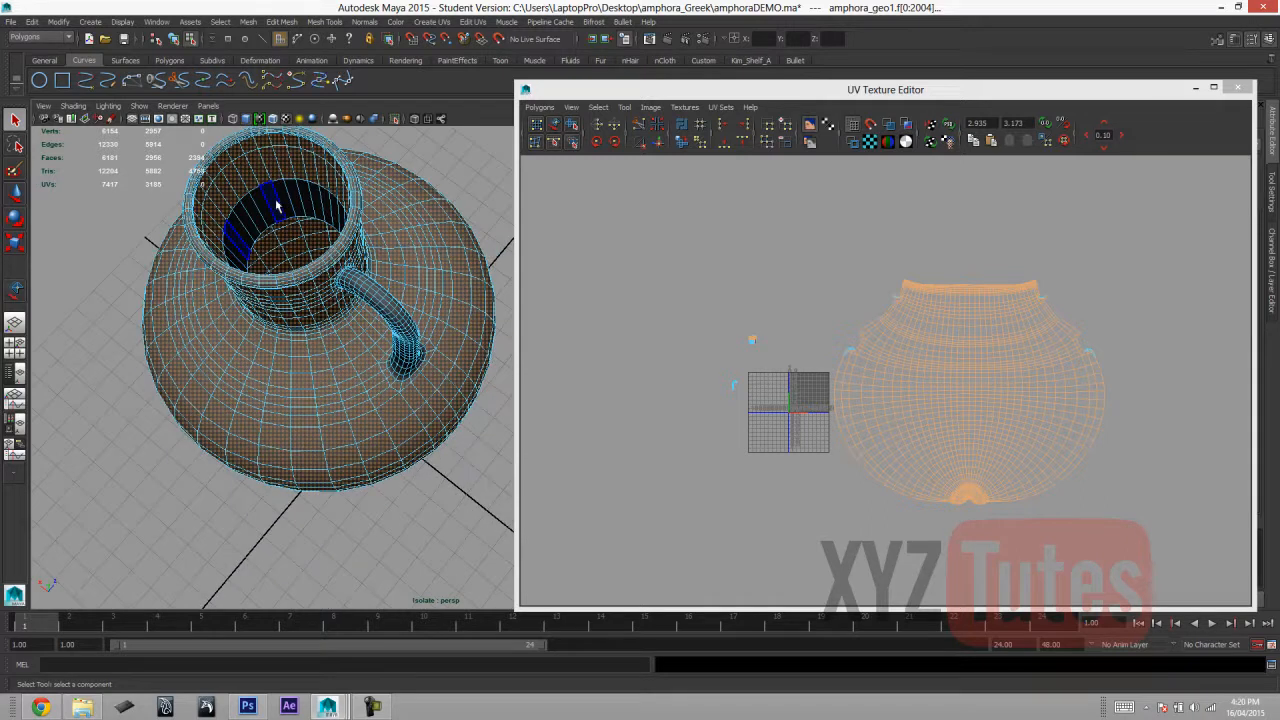
left_click_drag(410, 284, 386, 228, "alt")
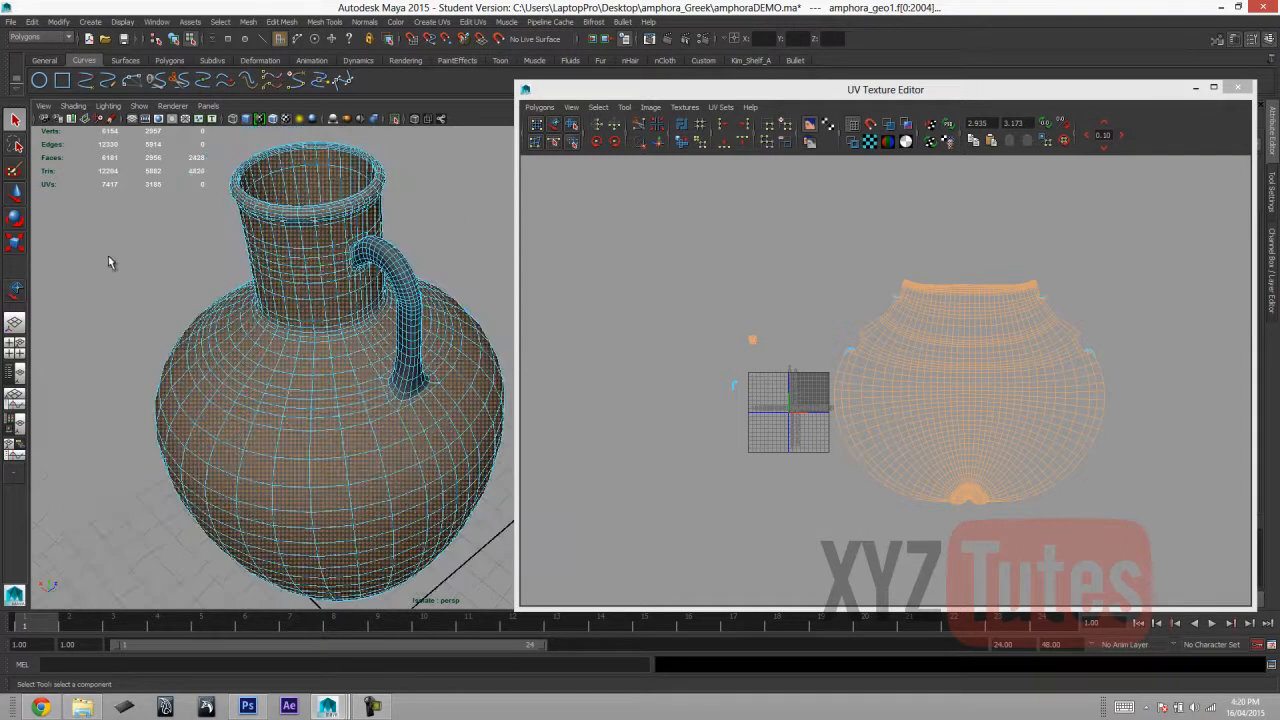
right_click_drag(422, 480, 324, 486, "alt")
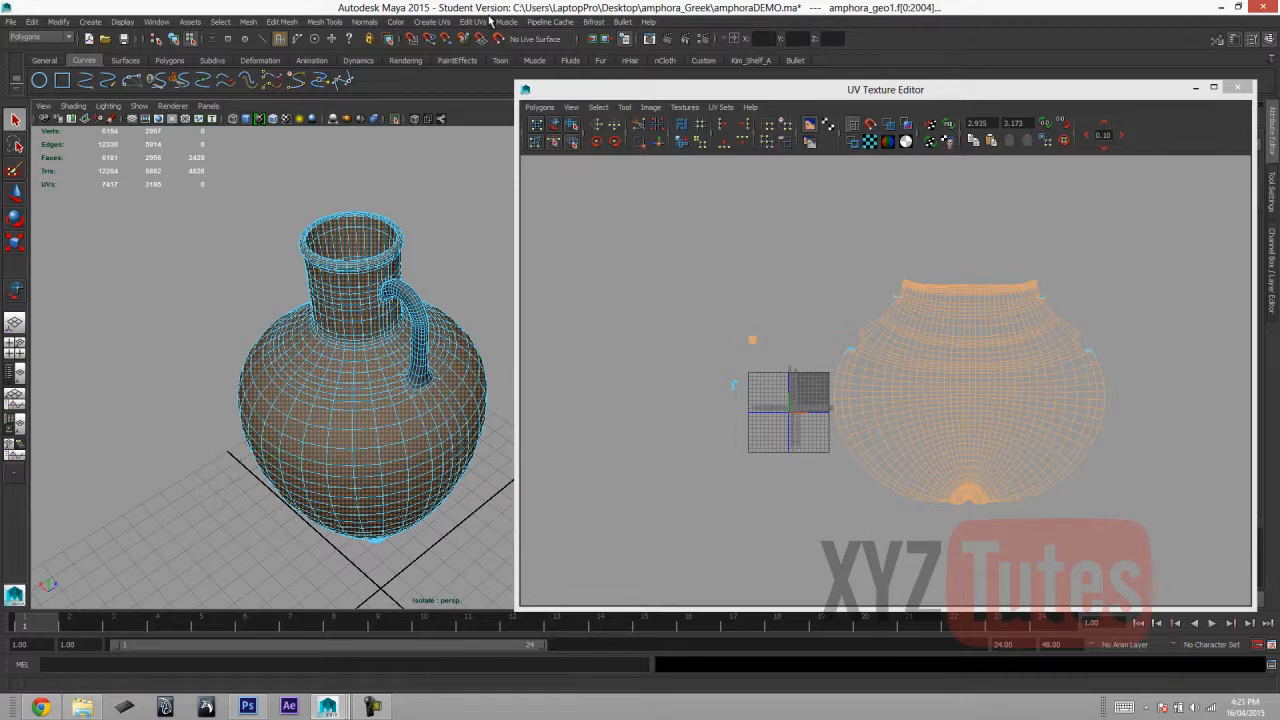
Apply Cylindrical Mapping to the selected body and neck faces and move the new UVs right of the texture grid.
left_click(440, 21)
left_click(498, 58)
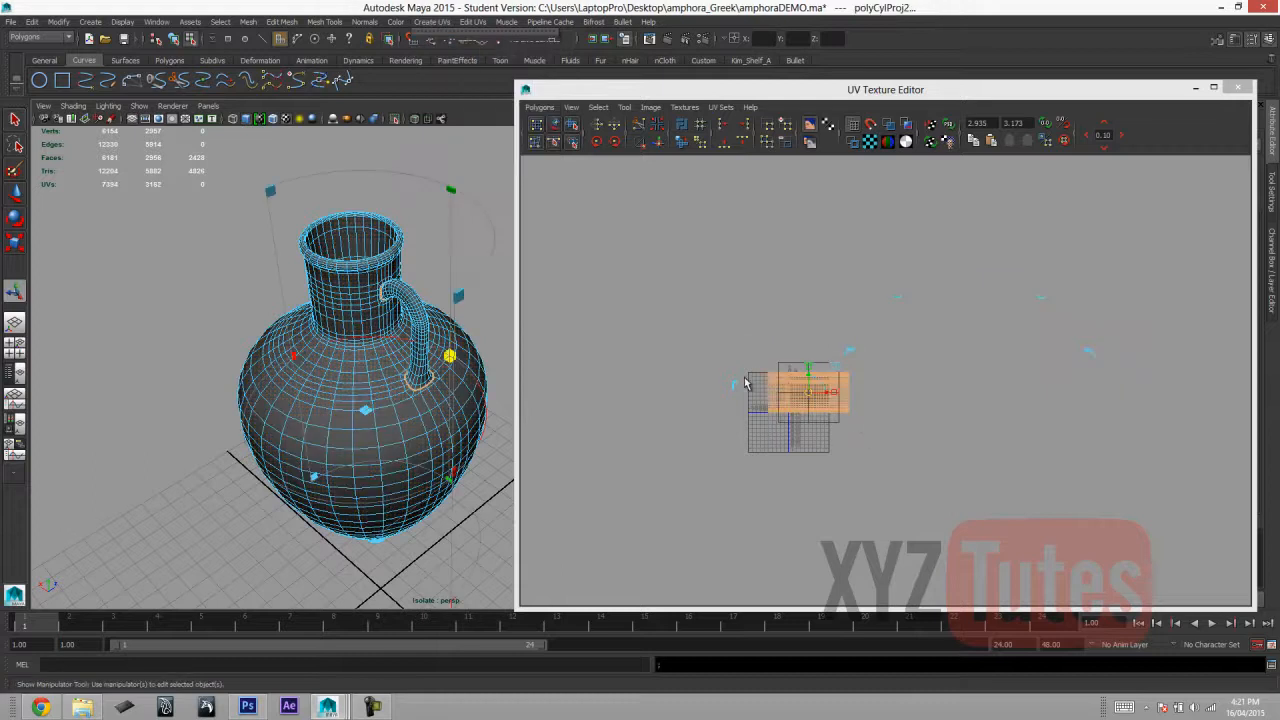
scroll(745, 383, "up", 4)
left_click_drag(659, 416, 893, 440)
left_click(812, 428)
scroll(810, 424, "down", 3)
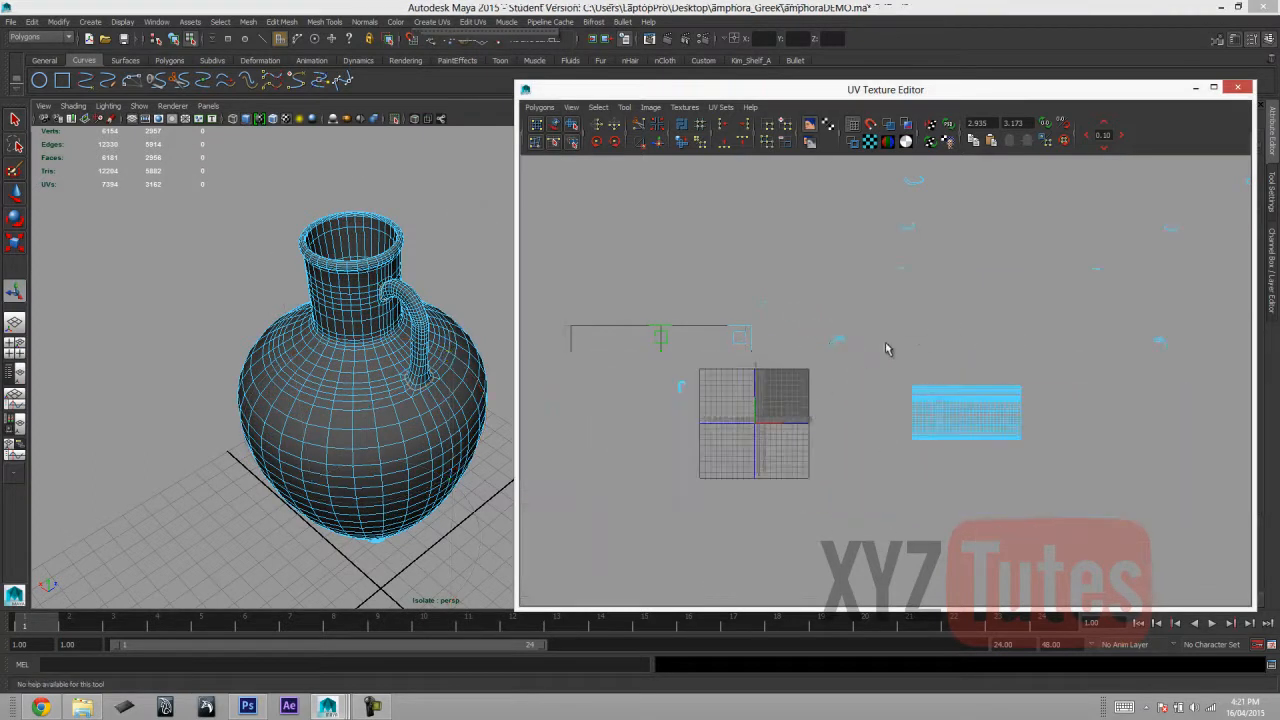
Select the faces of the handle shell and the scattered handle-joint pieces in the UV Texture Editor.
right_click_drag(625, 389, 628, 412)
left_click_drag(640, 414, 571, 323)
left_click_drag(865, 306, 803, 347, "shift")
left_click_drag(945, 215, 892, 243, "shift")
scroll(1122, 290, "down", 2)
left_click_drag(1133, 308, 1210, 378, "shift")
left_click_drag(284, 287, 403, 251, "alt")
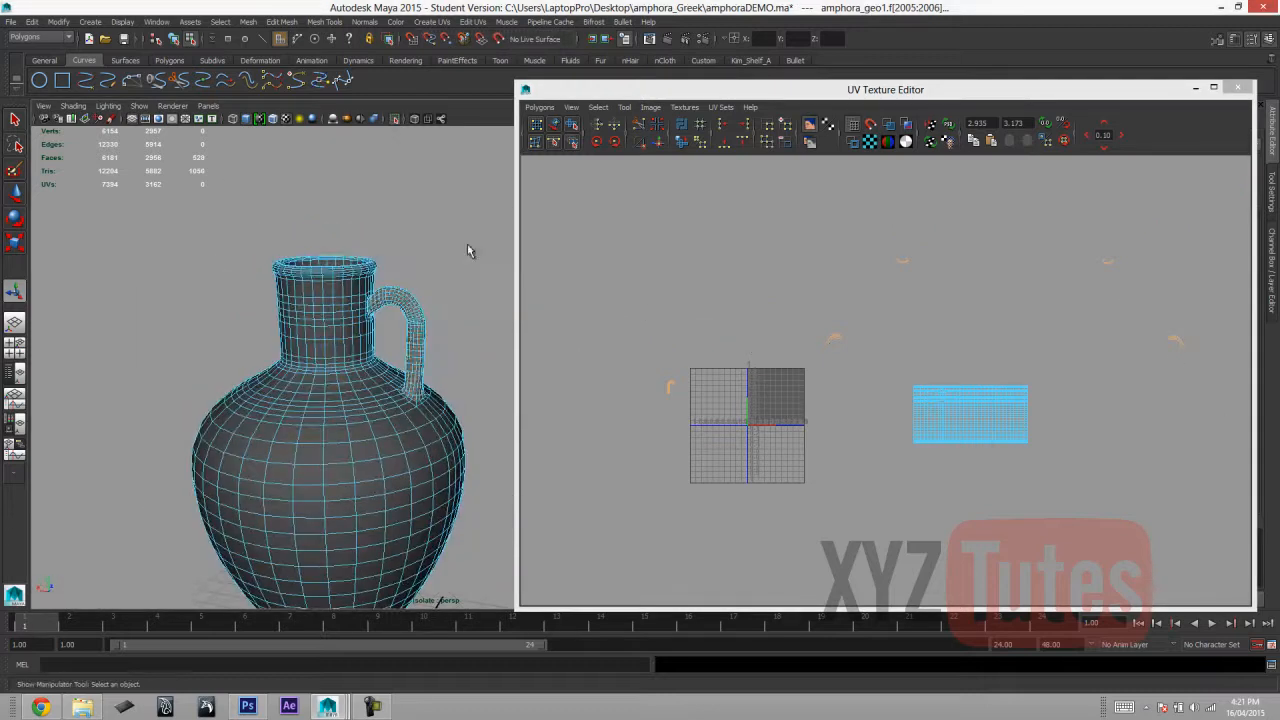
Apply Planar Mapping to the selected handle faces and move their UVs above the cylindrical body layout.
left_click(434, 22)
left_click(551, 42)
left_click(700, 682)
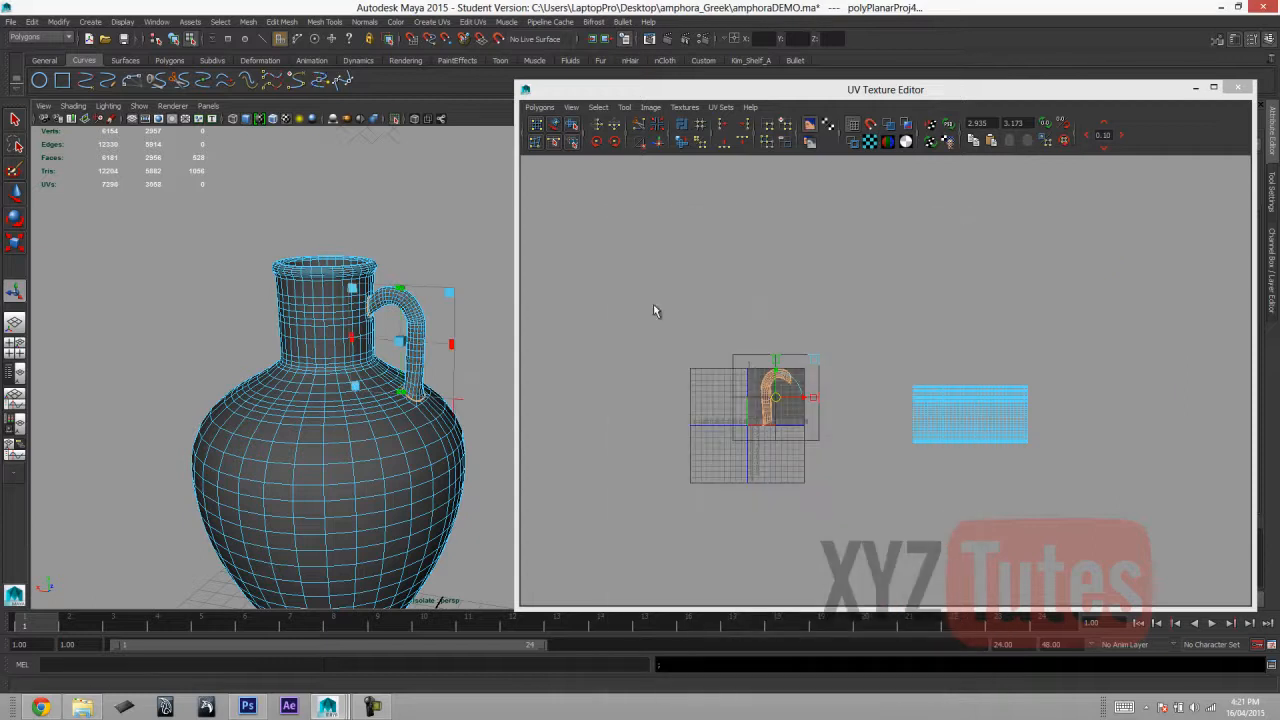
left_click_drag(778, 399, 902, 254)
left_click(1066, 304)
Turn on Shade UVs in the UV Texture Editor to distinguish the overlapping inner neck and body UVs.
left_click_drag(303, 199, 331, 330, "alt")
scroll(331, 320, "up", 5)
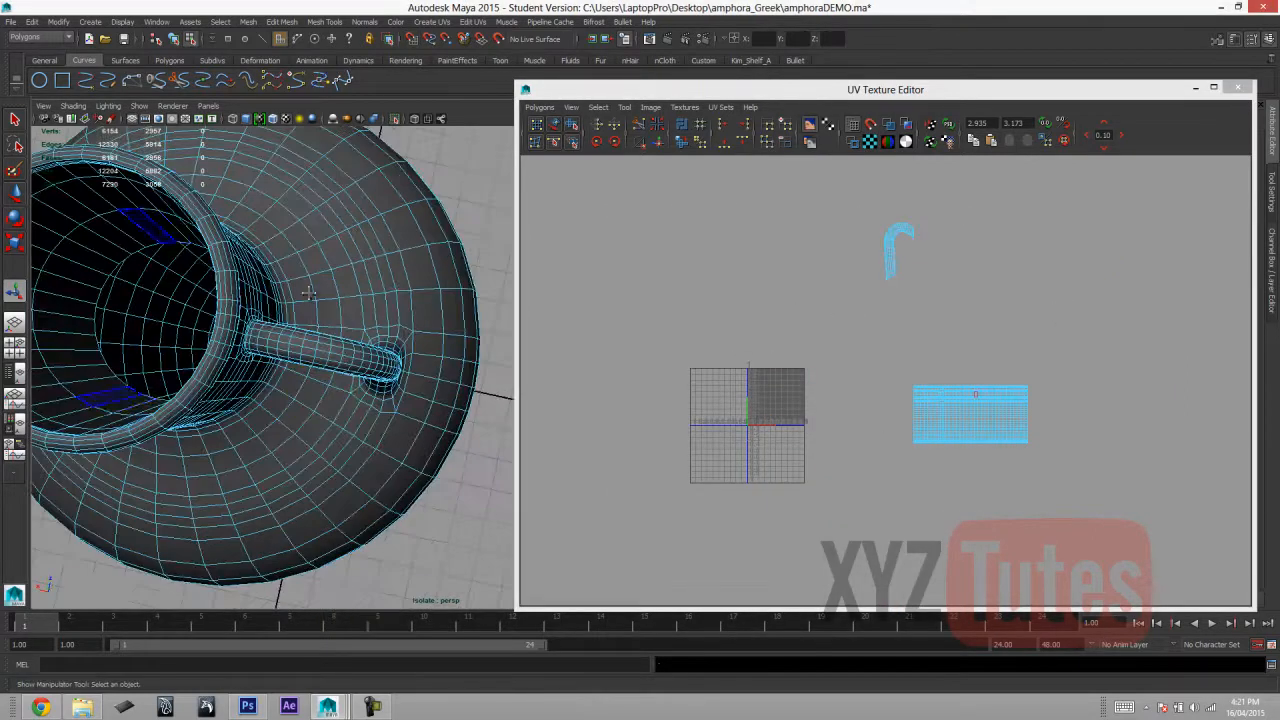
middle_click_drag(168, 228, 366, 337, "alt")
scroll(1014, 444, "up", 5)
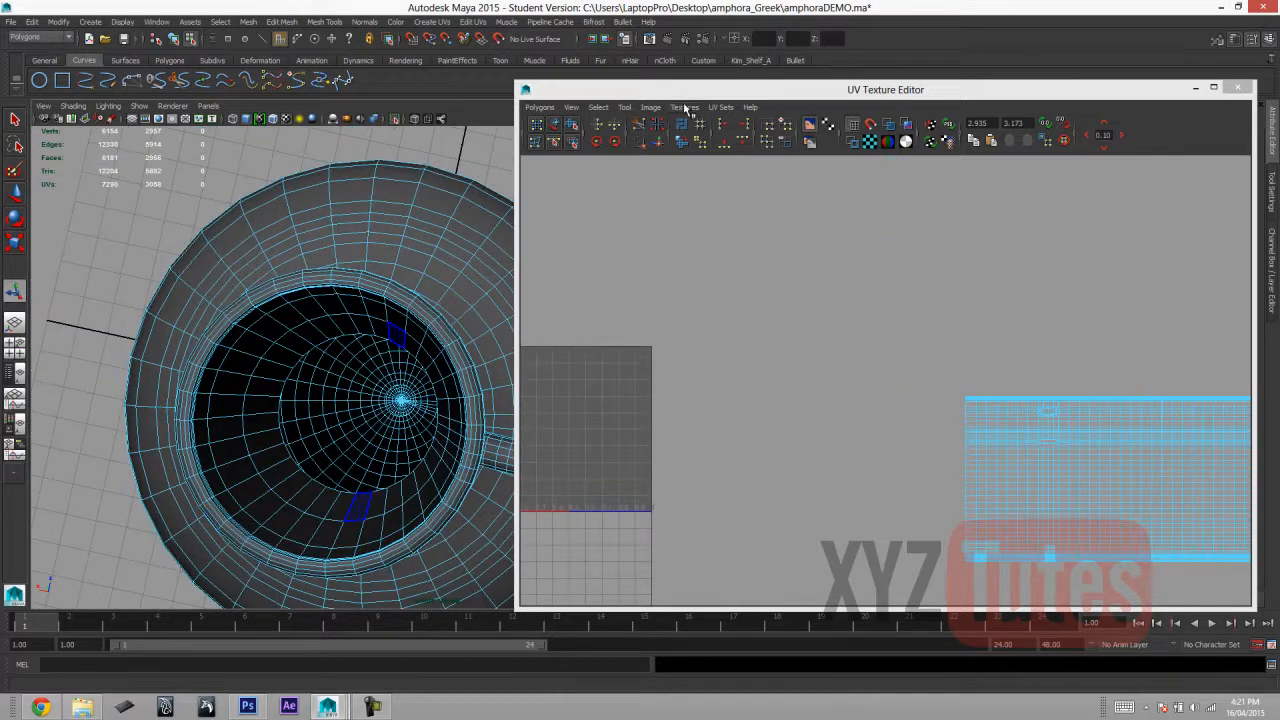
left_click(652, 107)
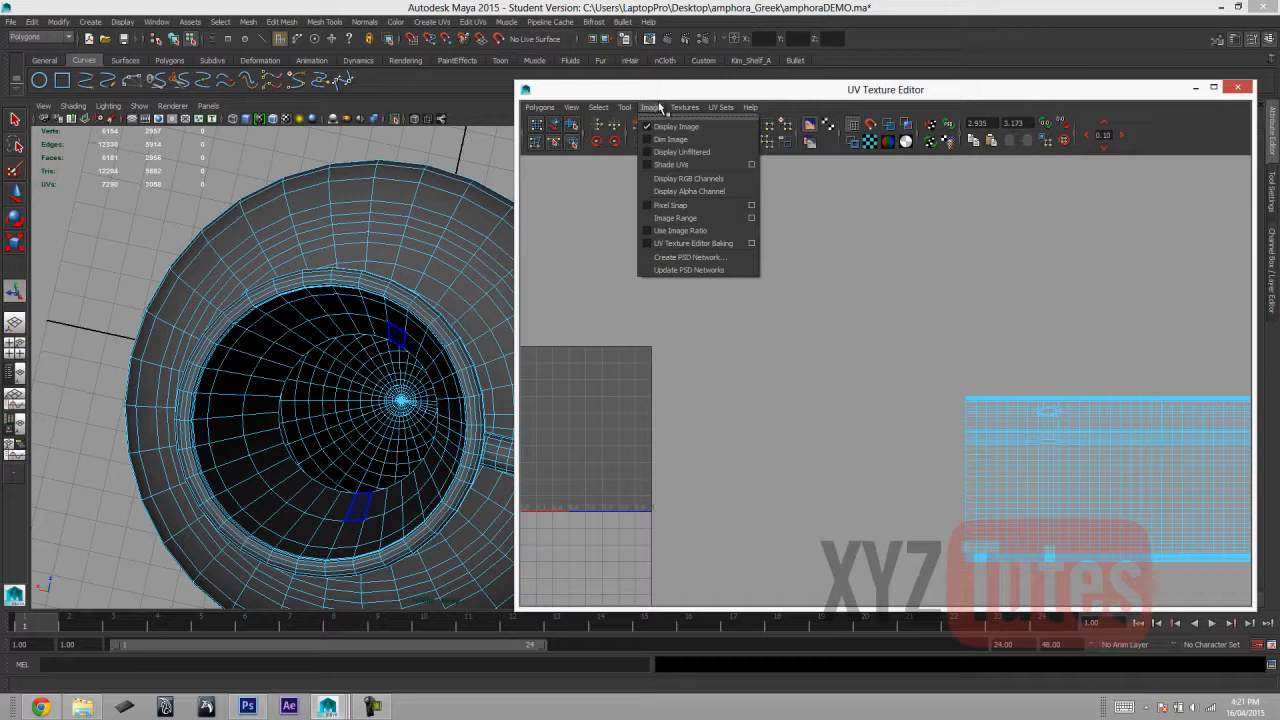
left_click(672, 164)
middle_click_drag(776, 353, 588, 292, "alt")
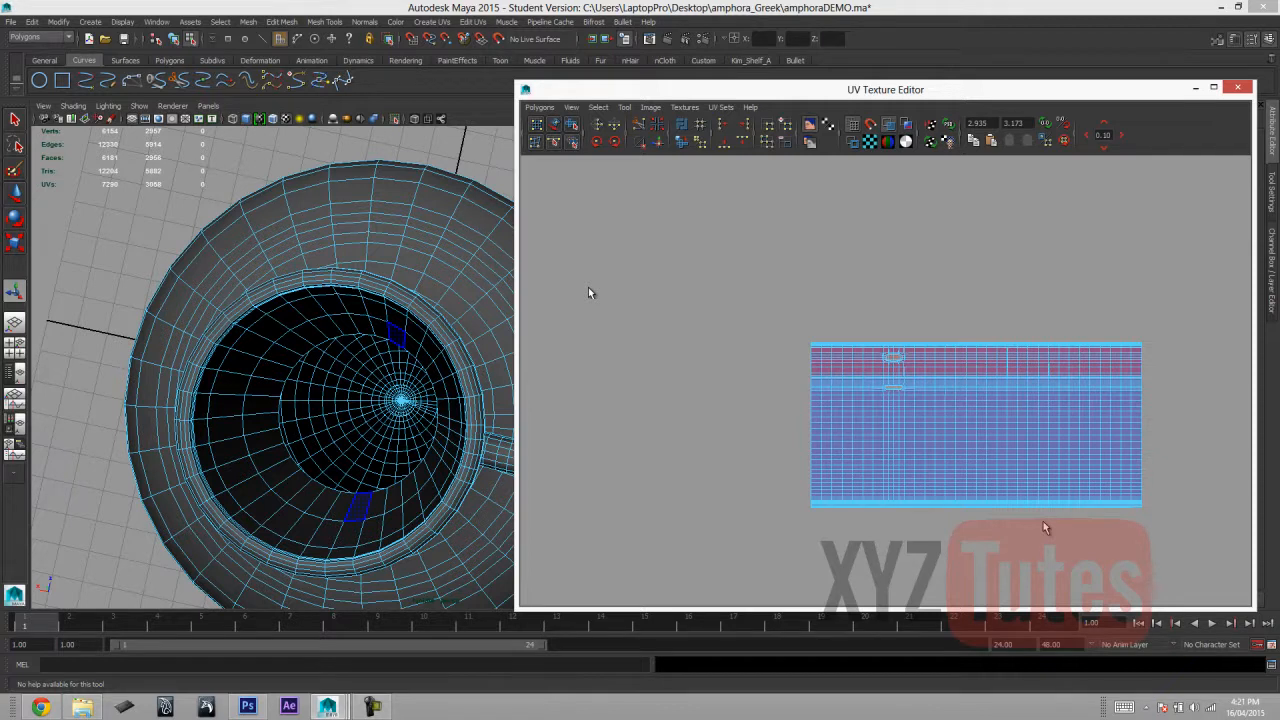
scroll(784, 437, "up", 4)
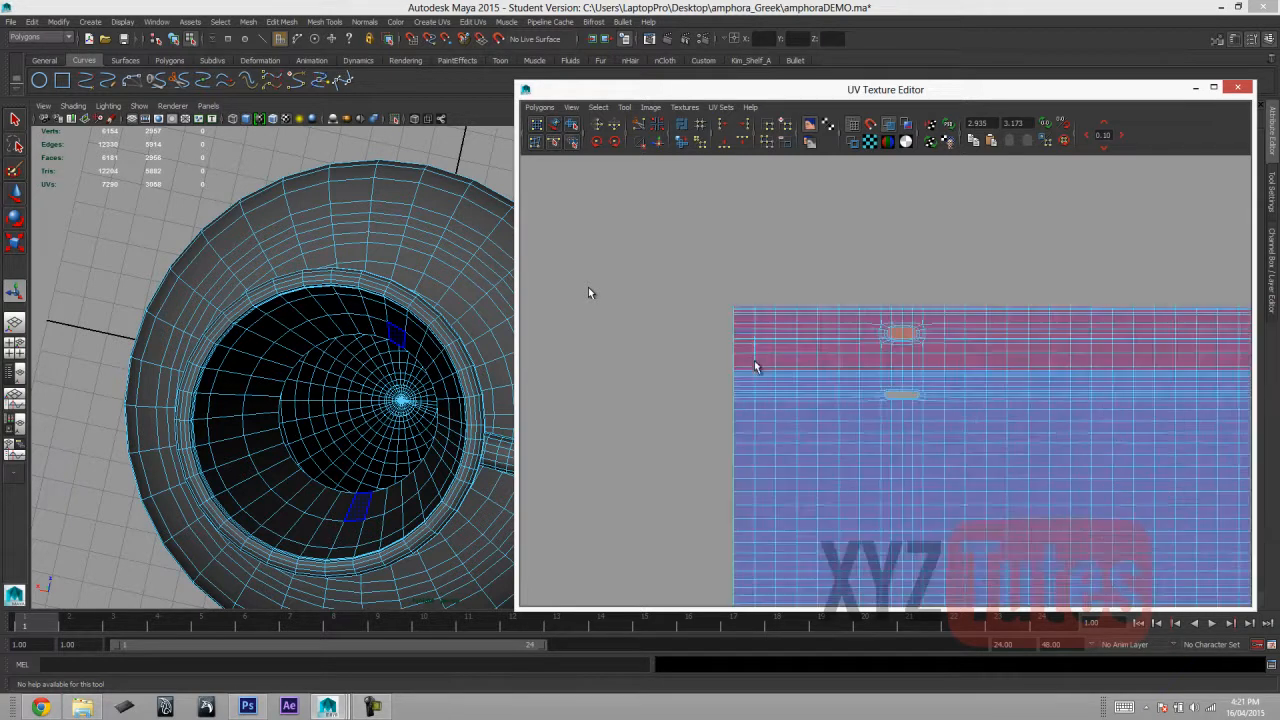
left_click_drag(762, 336, 779, 336)
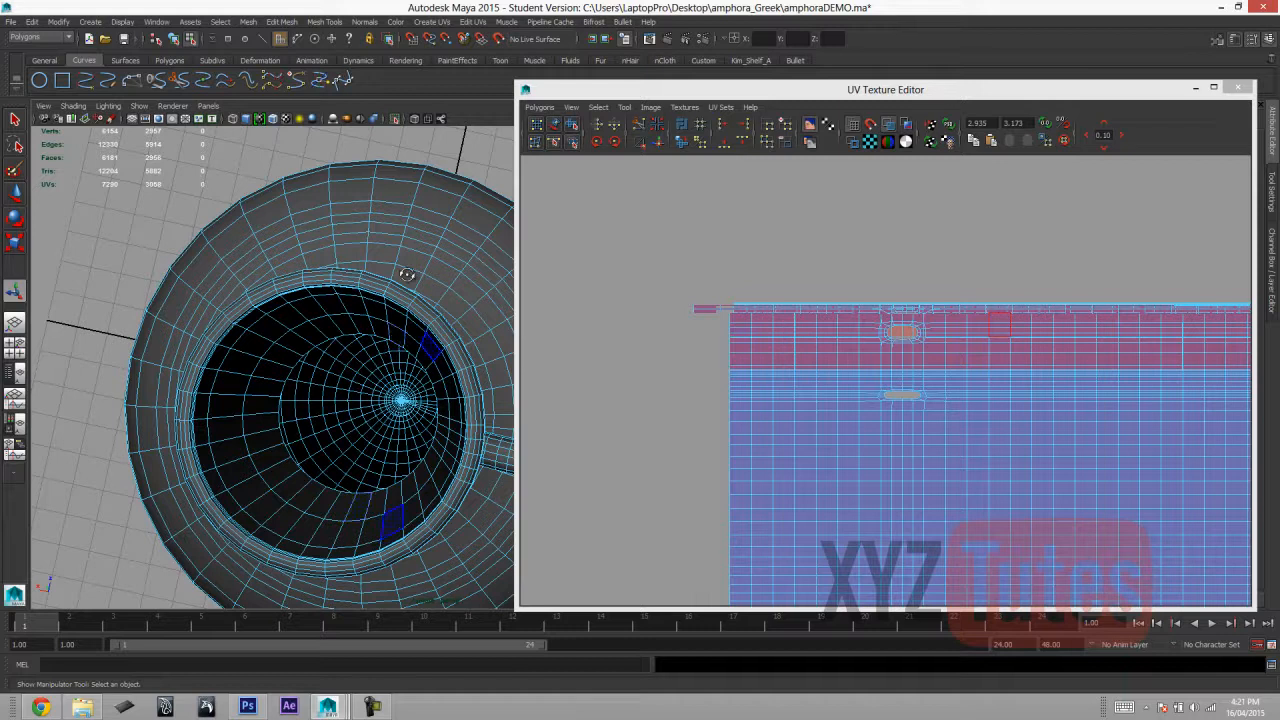
Select the full edge loop along the inner lip of the amphora's rim and cut its UV edges.
left_click_drag(358, 507, 333, 218, "alt")
right_click_drag(333, 218, 328, 184)
scroll(298, 229, "up", 4)
scroll(337, 237, "down", 1)
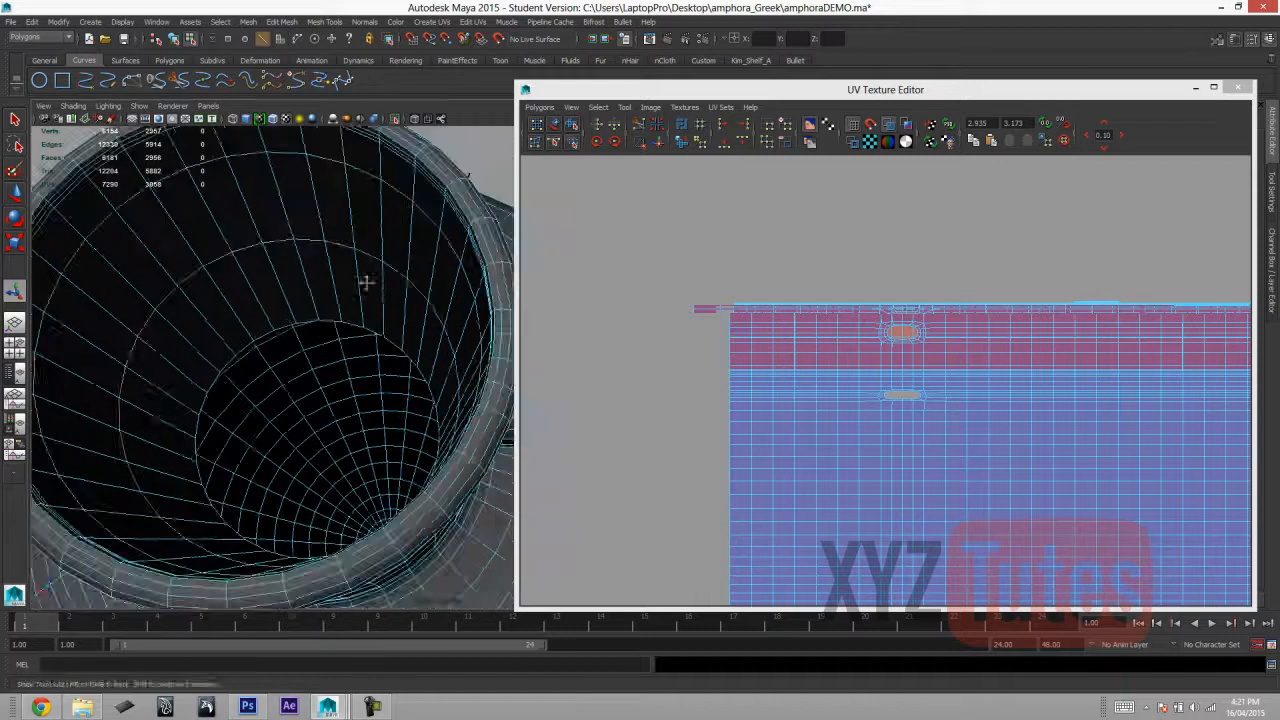
middle_click_drag(337, 237, 302, 249, "alt")
left_click_drag(302, 249, 274, 217, "alt")
left_click_drag(237, 277, 203, 306, "alt")
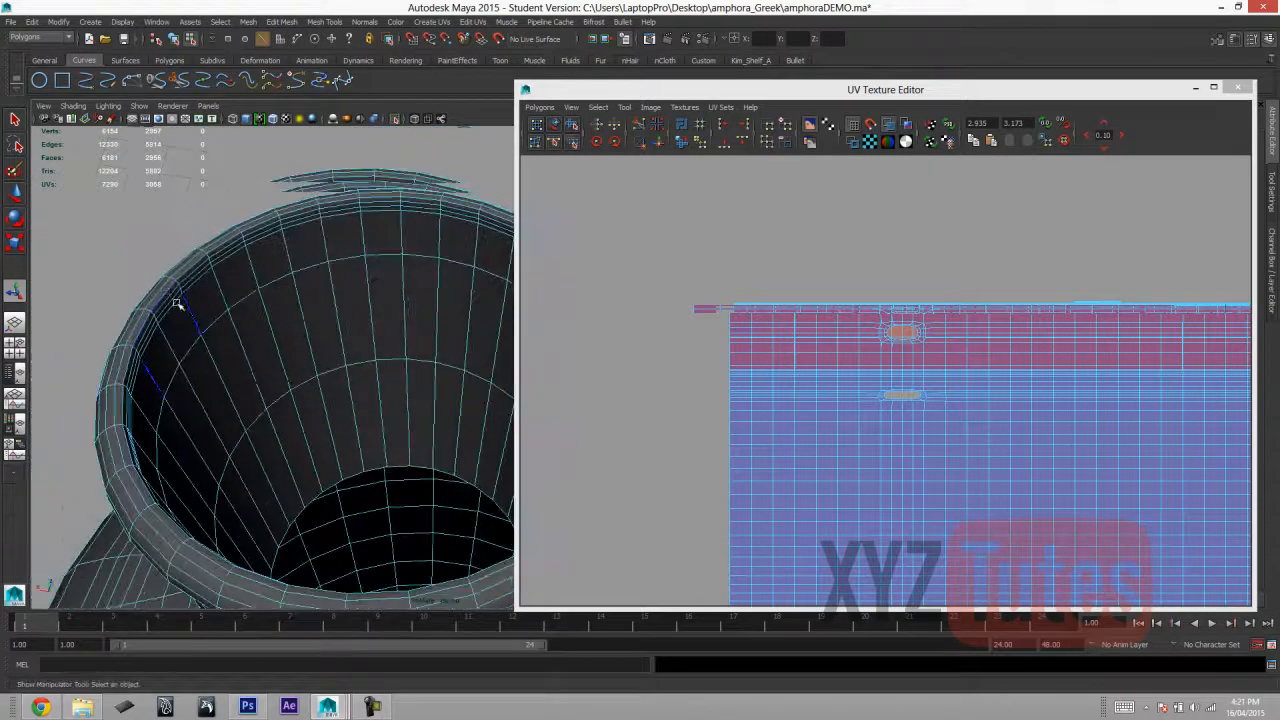
double_click(169, 290)
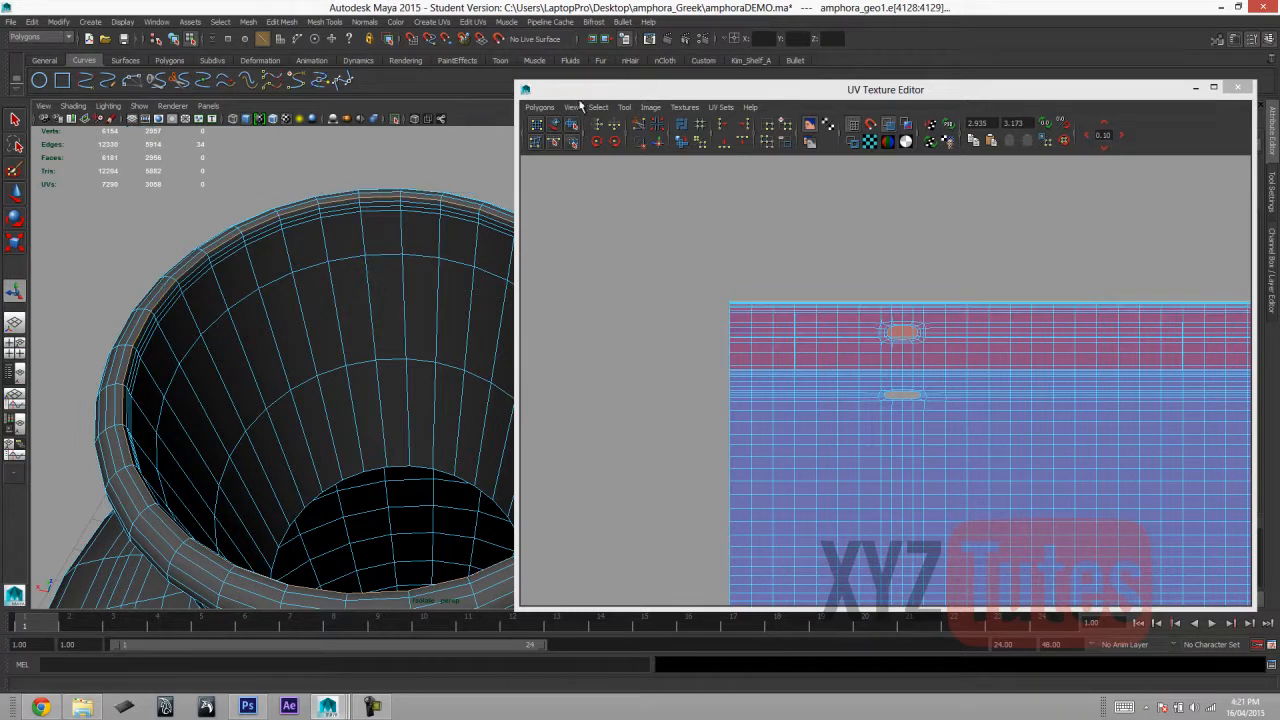
left_click(530, 107)
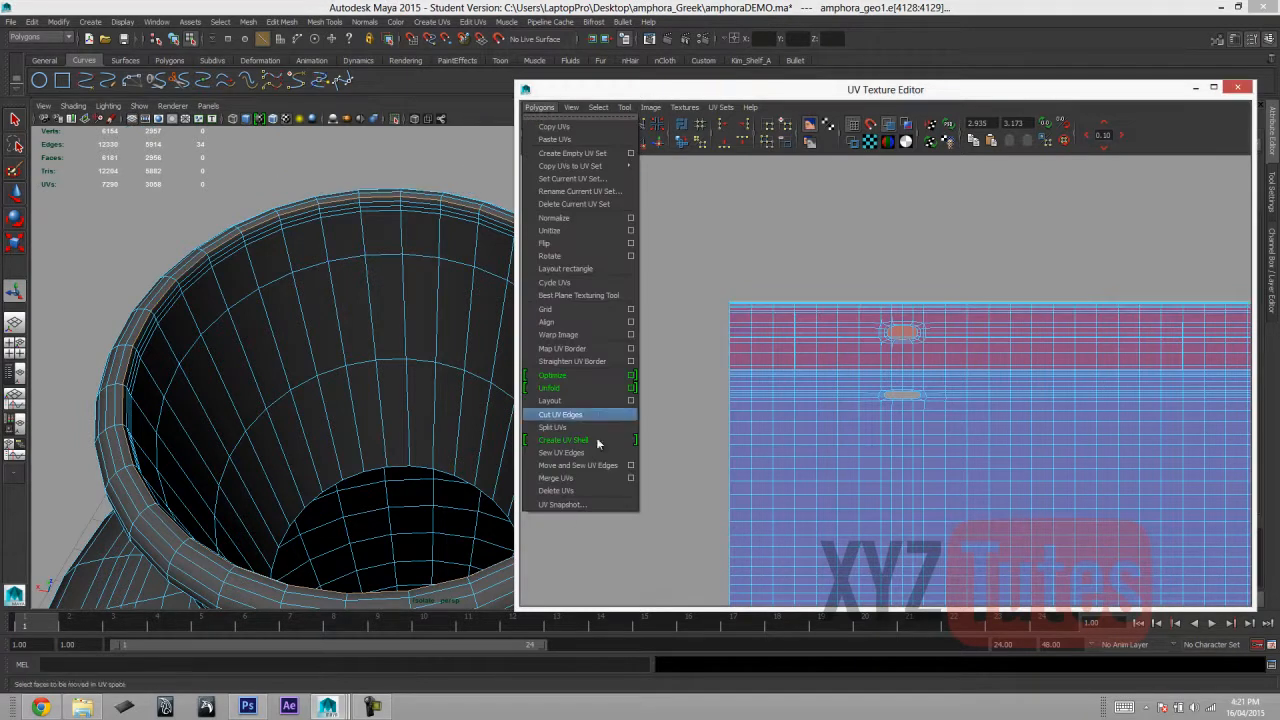
left_click(590, 410)
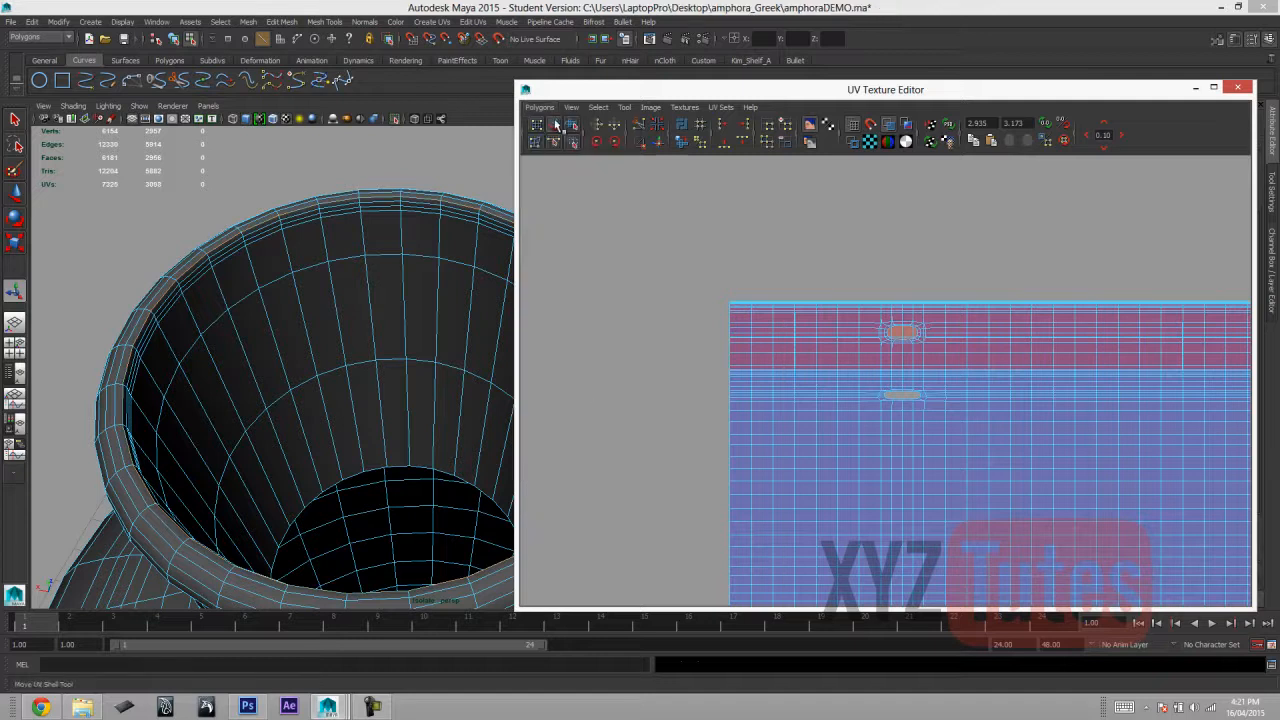
Select the inner neck's UV shell, move it up above the body shell and flip it horizontally.
right_click_drag(281, 305, 283, 325)
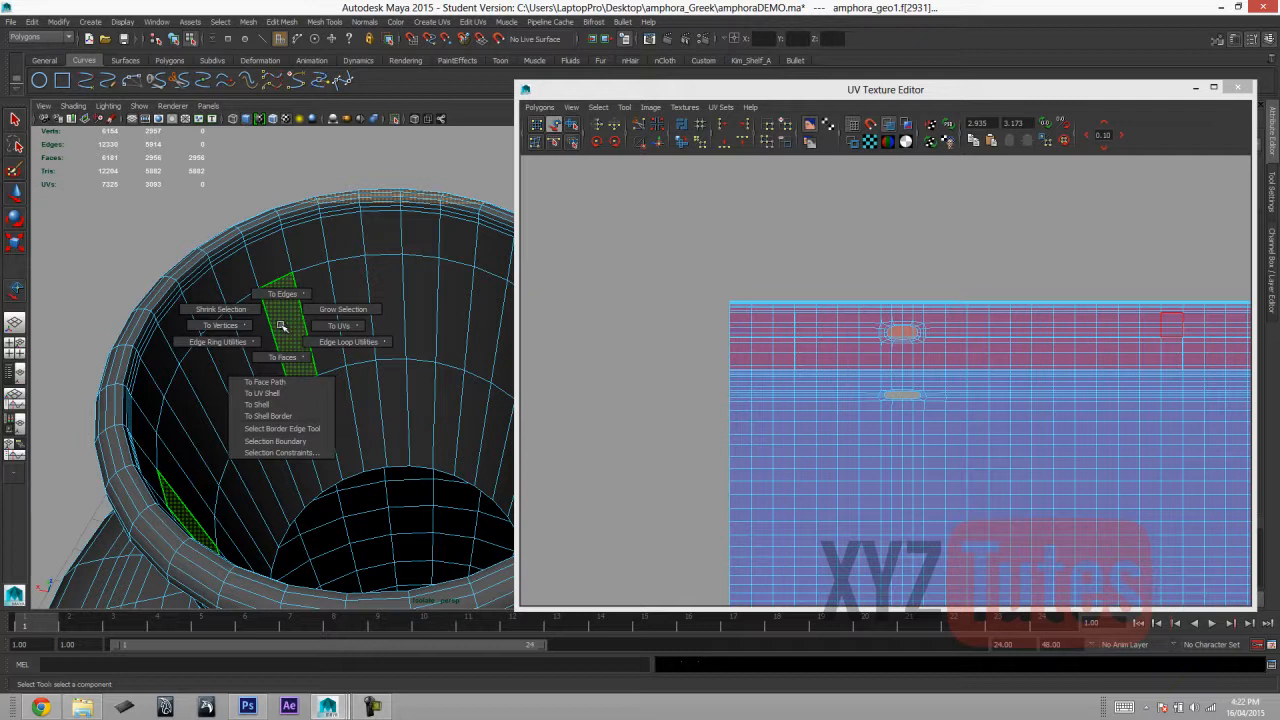
right_click_drag(283, 325, 268, 394, "shift")
scroll(880, 375, "down", 2)
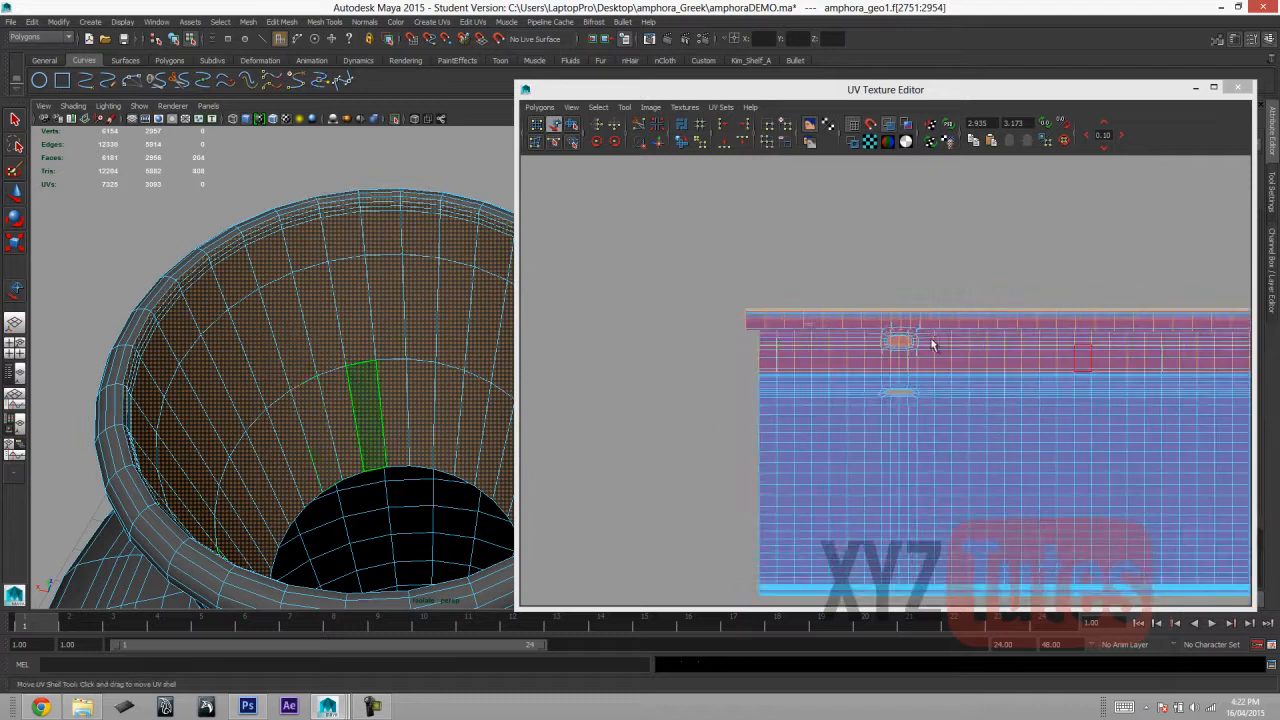
right_click_drag(950, 279, 985, 284, "ctrl")
right_click_drag(1074, 292, 1052, 280, "ctrl")
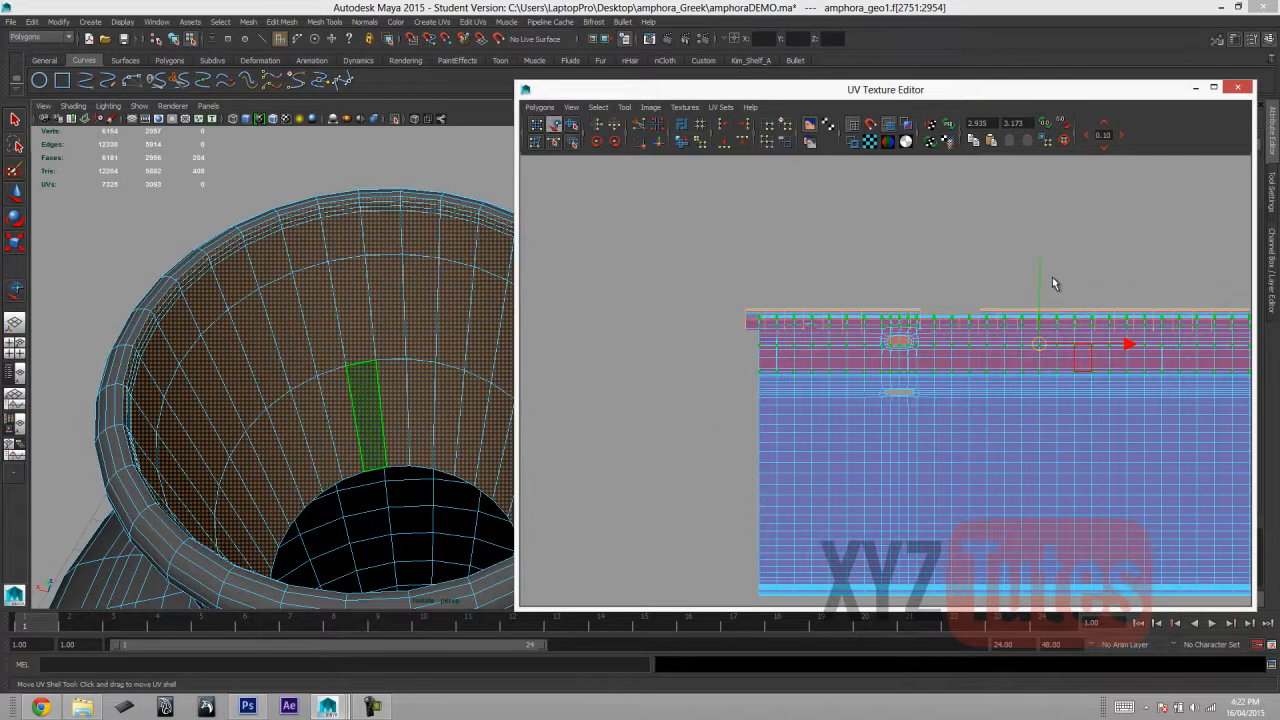
left_click_drag(1043, 266, 1040, 184)
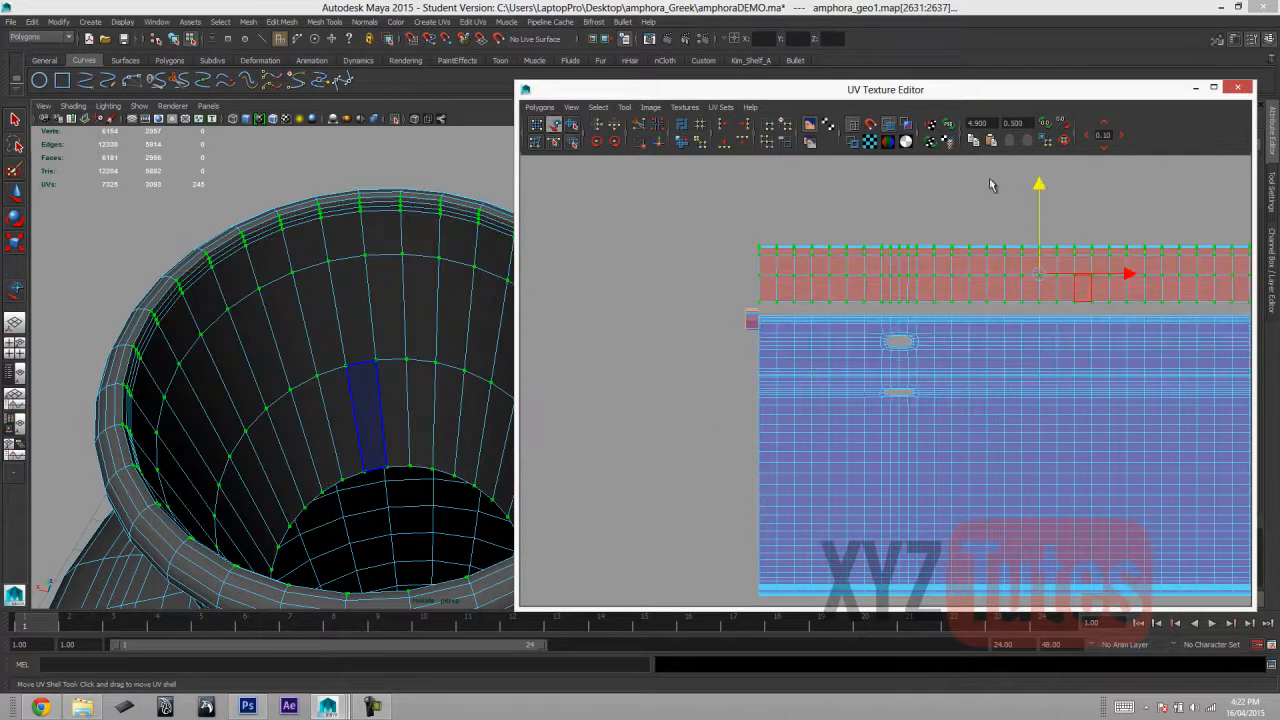
scroll(771, 200, "down", 4)
left_click(771, 266)
scroll(805, 345, "up", 6)
Try to select a single edge of the cut loop on the rim's inner lip.
right_click(712, 233)
right_click_drag(714, 233, 712, 203)
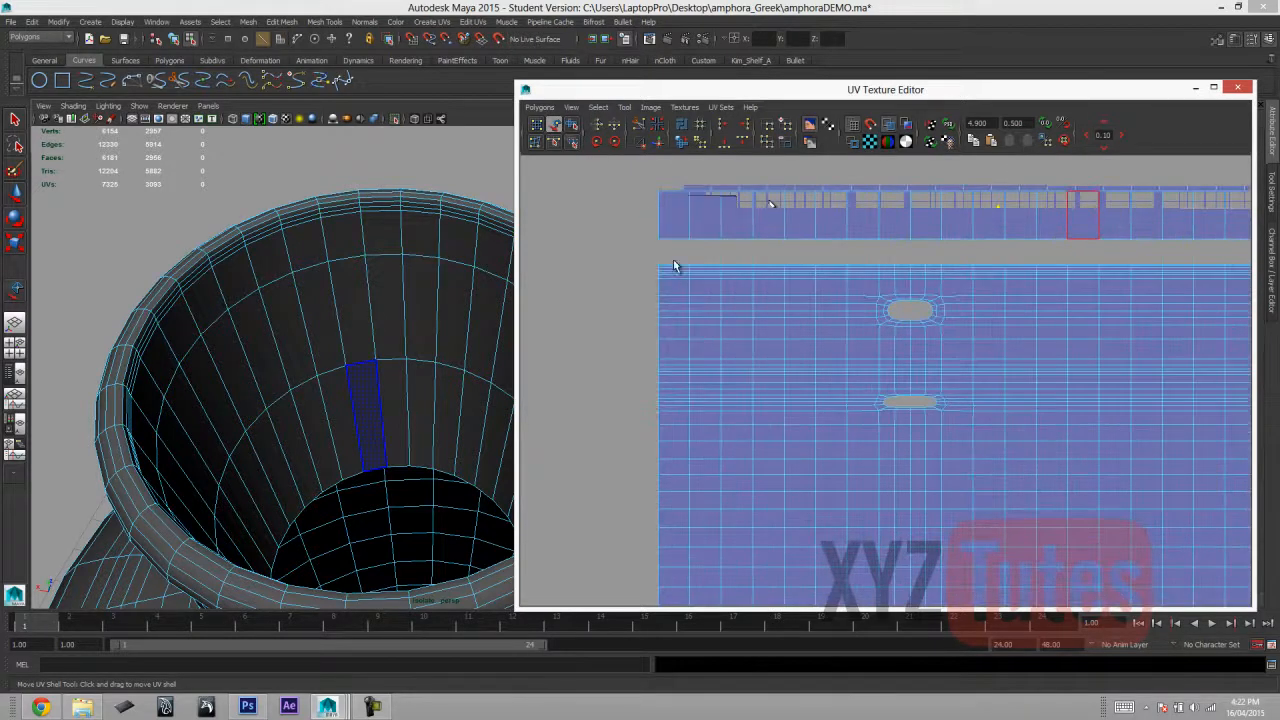
left_click(672, 266)
scroll(669, 259, "up", 2)
scroll(759, 325, "up", 8)
right_click_drag(141, 355, 140, 325)
left_click(140, 333)
left_click(140, 334)
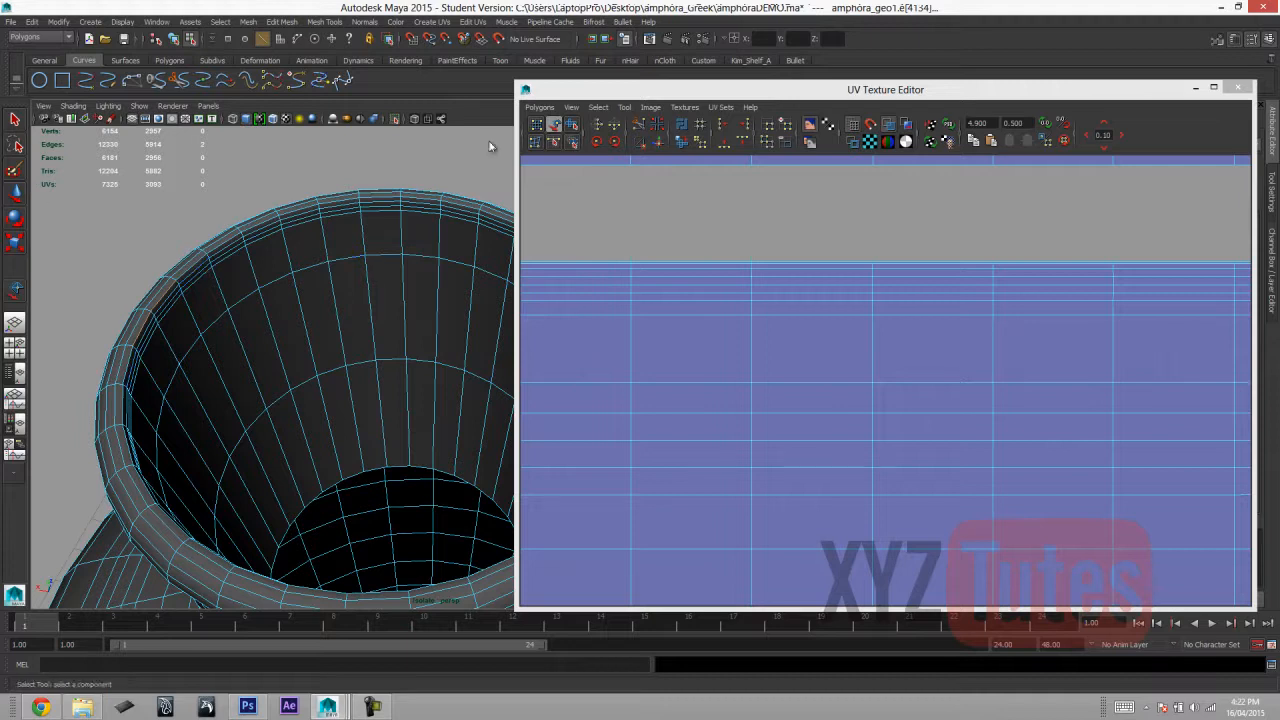
Turn off symmetry for the Select Tool and select one edge of the cut loop on the rim's inner lip.
left_click_drag(818, 91, 477, 472)
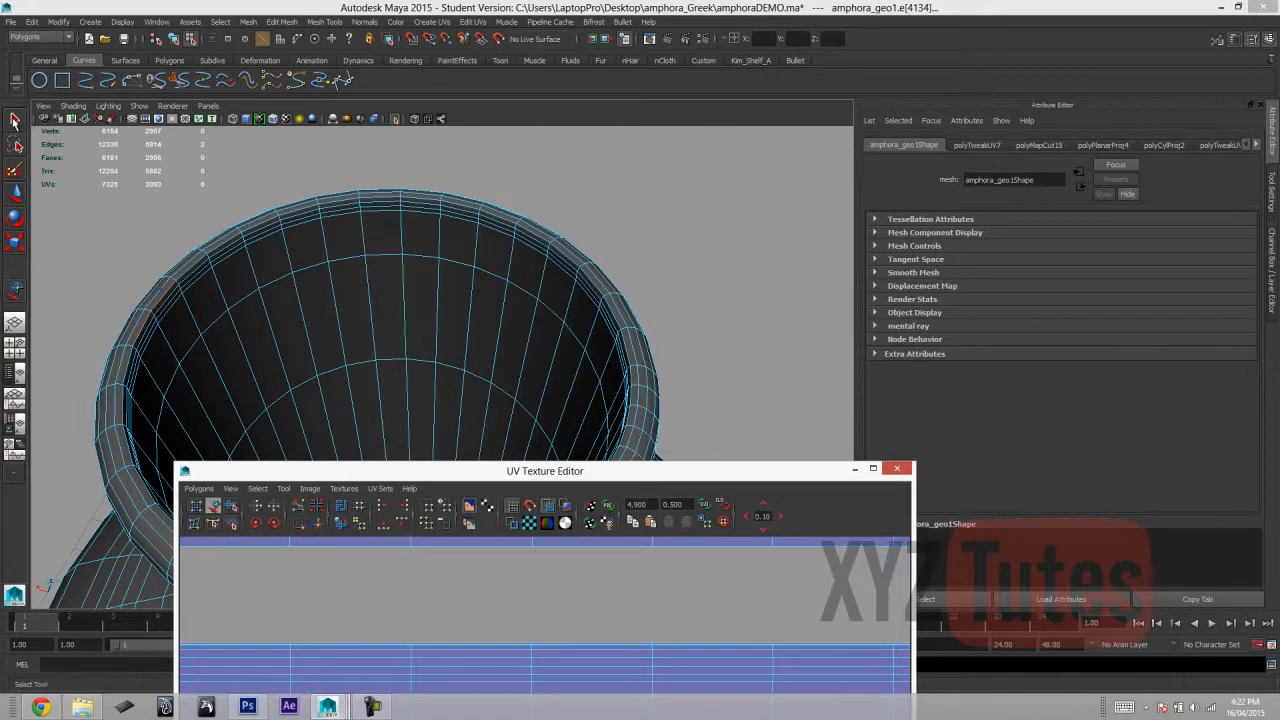
double_click(14, 121)
scroll(1003, 440, "down", 1)
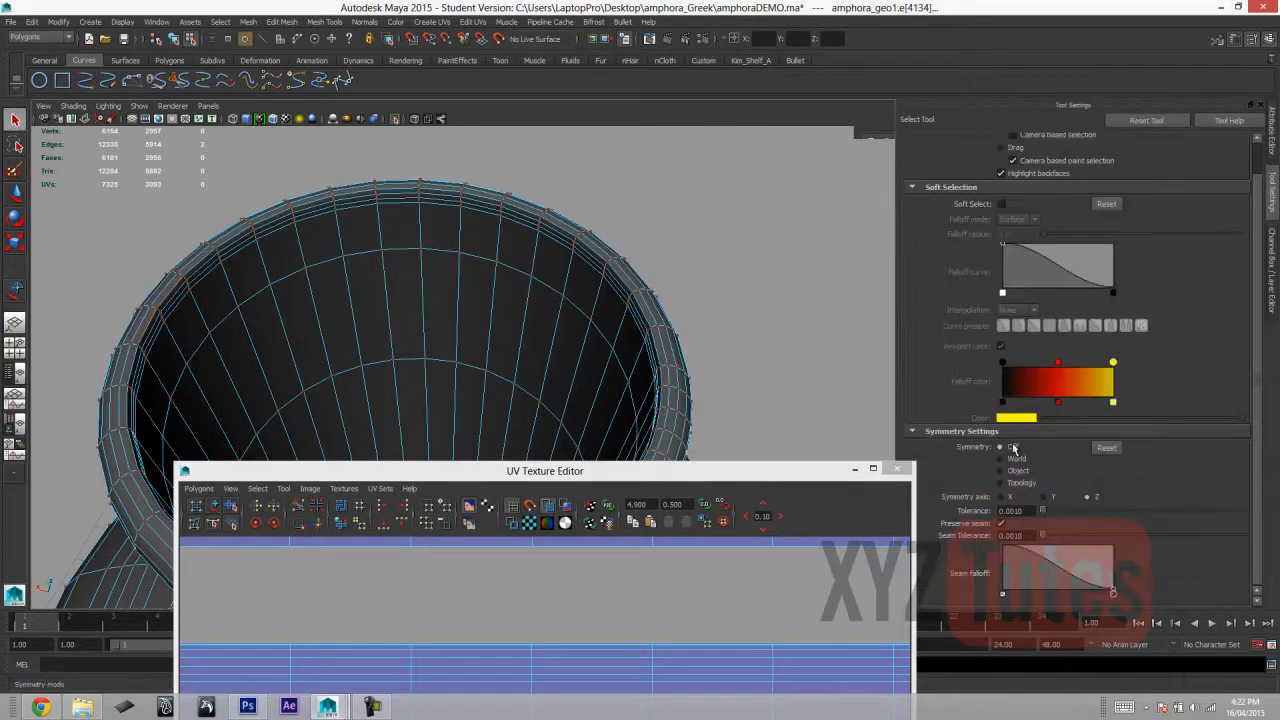
right_click_drag(162, 299, 163, 294)
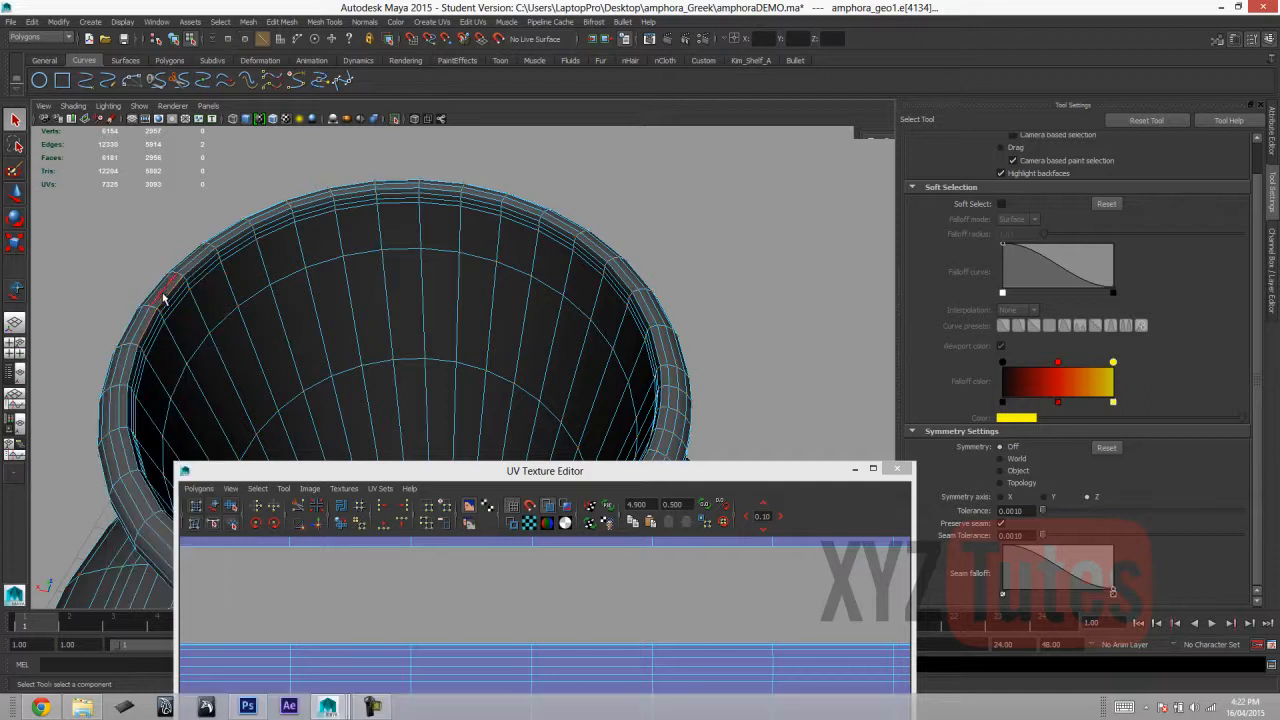
left_click(166, 301)
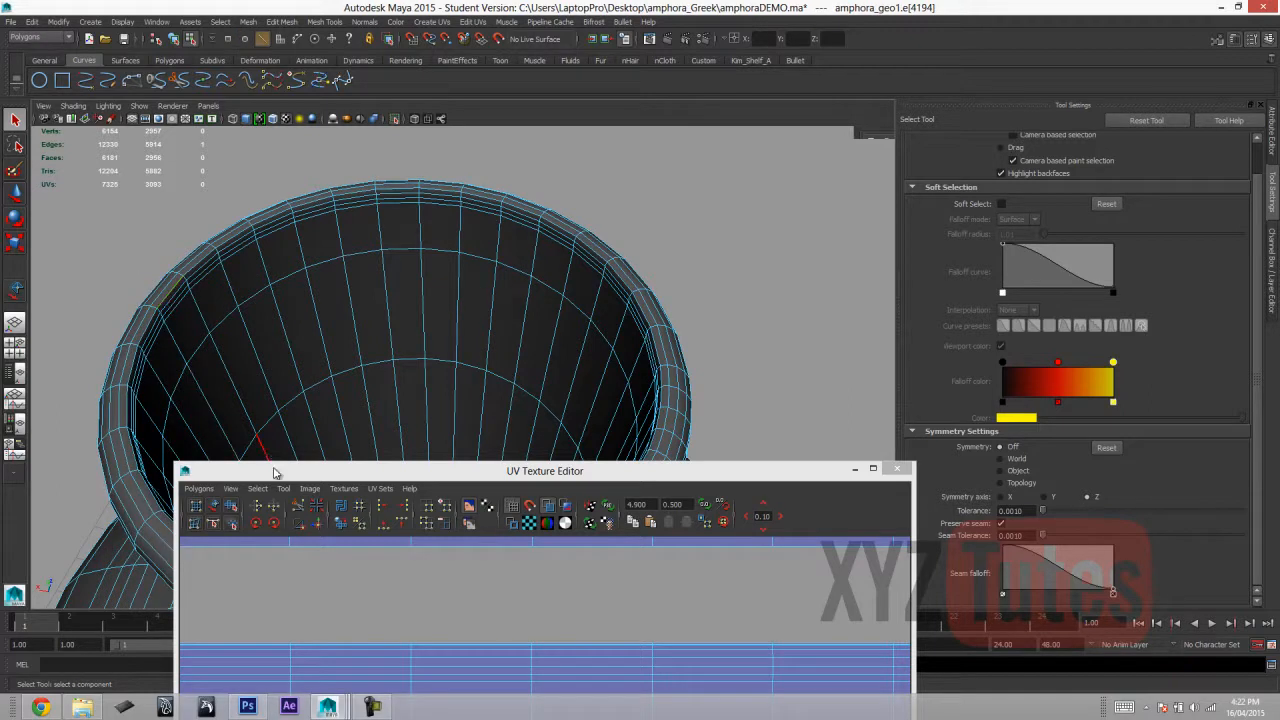
Move and sew the inner neck's UV shell onto the body shell along the selected rim edge.
left_click_drag(275, 472, 395, 168)
scroll(674, 531, "up", 6)
scroll(831, 486, "down", 3)
scroll(660, 451, "up", 3)
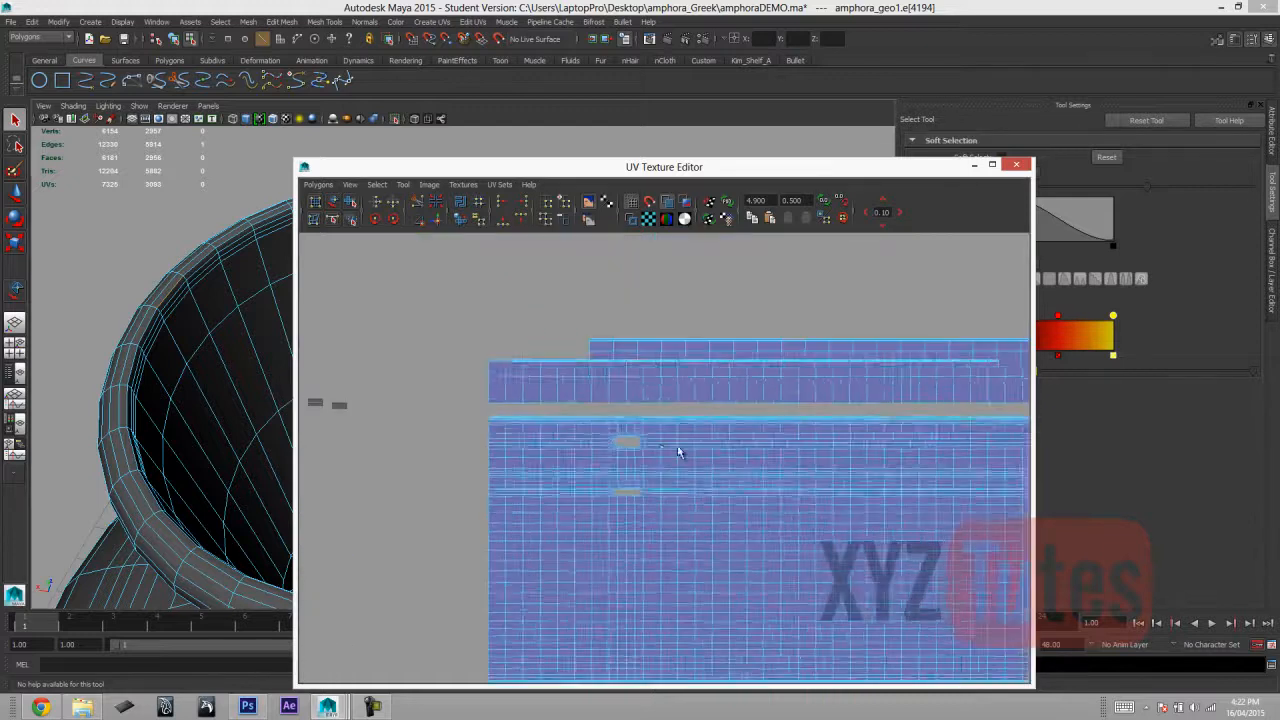
scroll(660, 451, "up", 2)
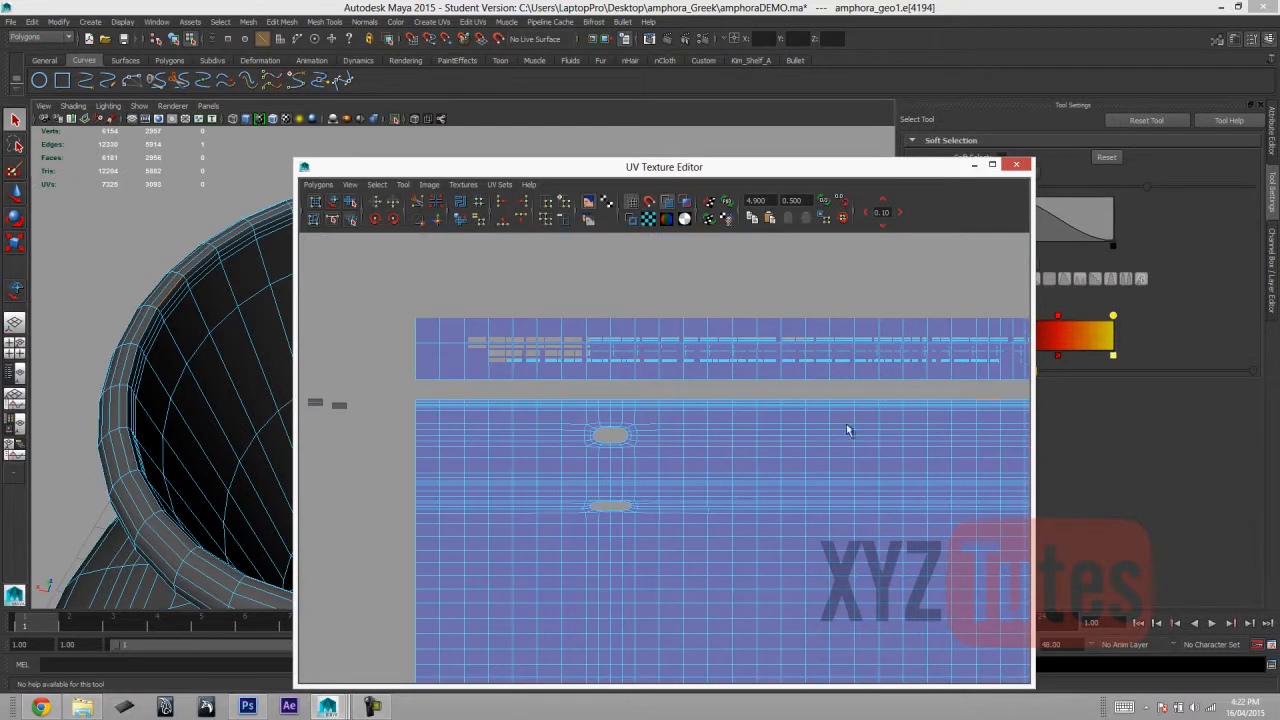
left_click(438, 220)
Examine the whole UV layout, checking the sewn body shell and the handle shell beside the texture grid.
scroll(584, 316, "down", 1)
scroll(584, 323, "down", 2)
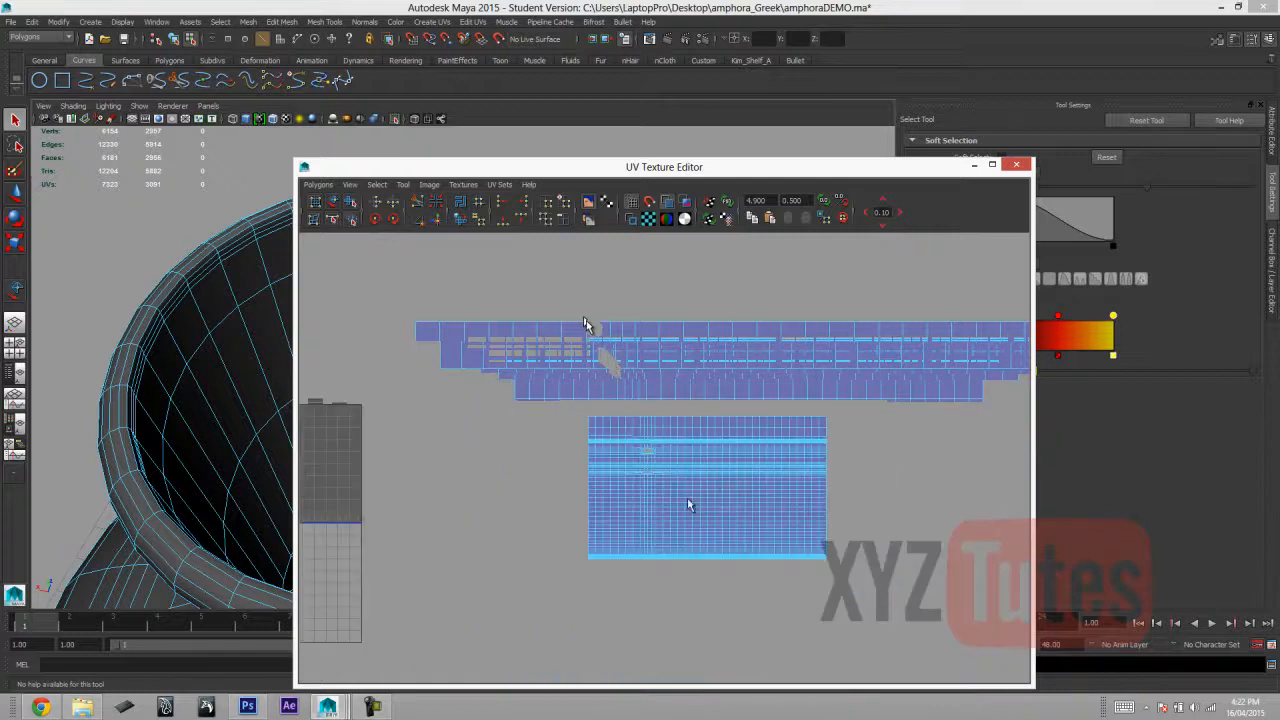
scroll(589, 505, "up", 2)
middle_click_drag(707, 444, 768, 396, "alt")
scroll(585, 432, "down", 5)
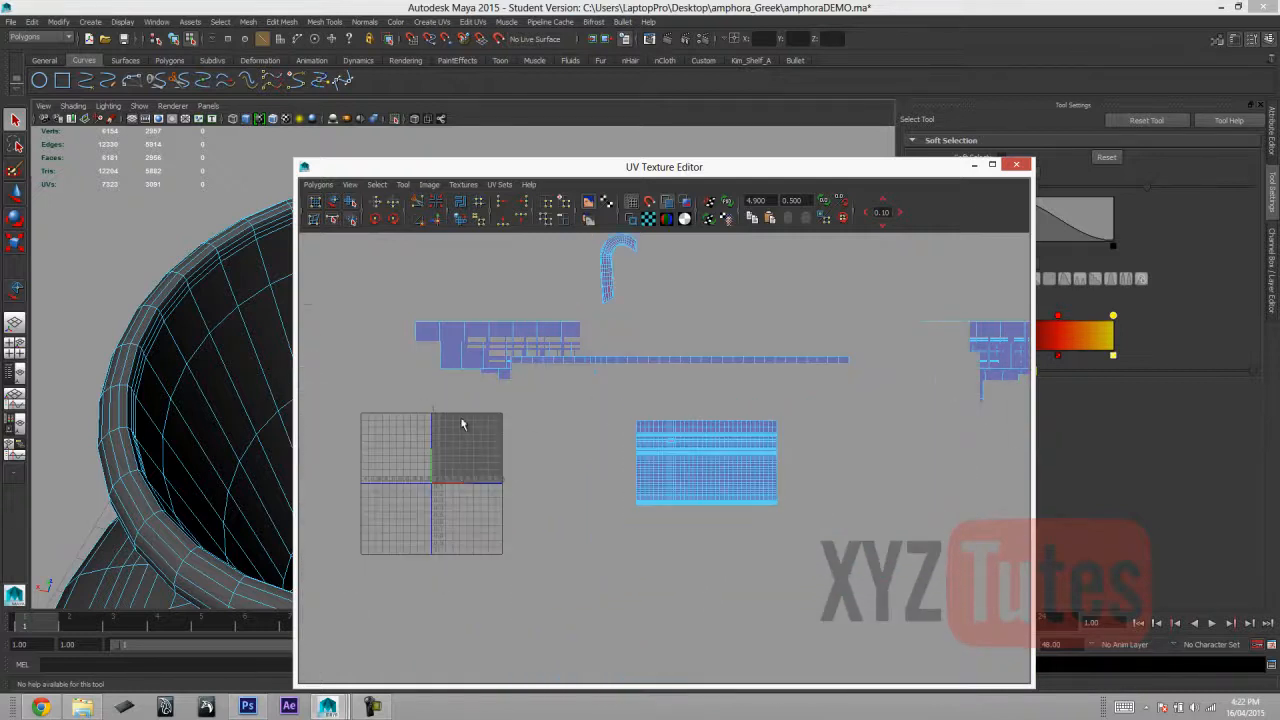
middle_click_drag(602, 383, 674, 421, "alt")
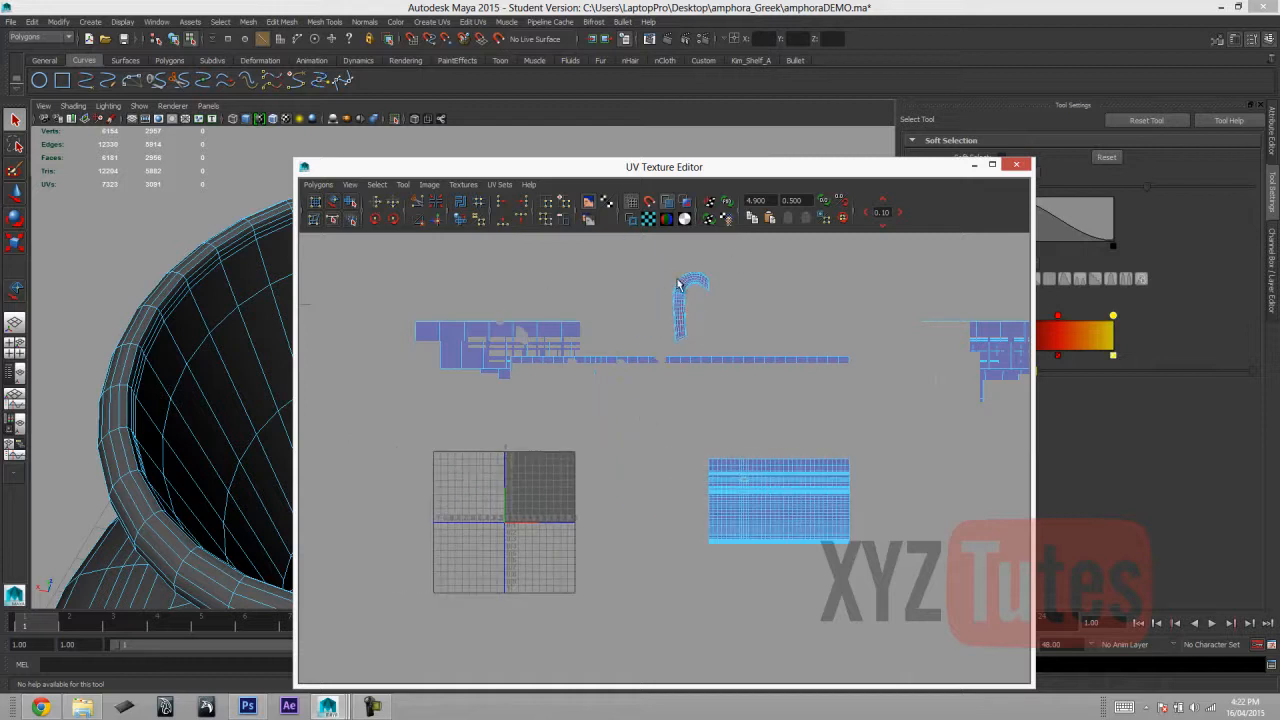
key("ctrl+z")
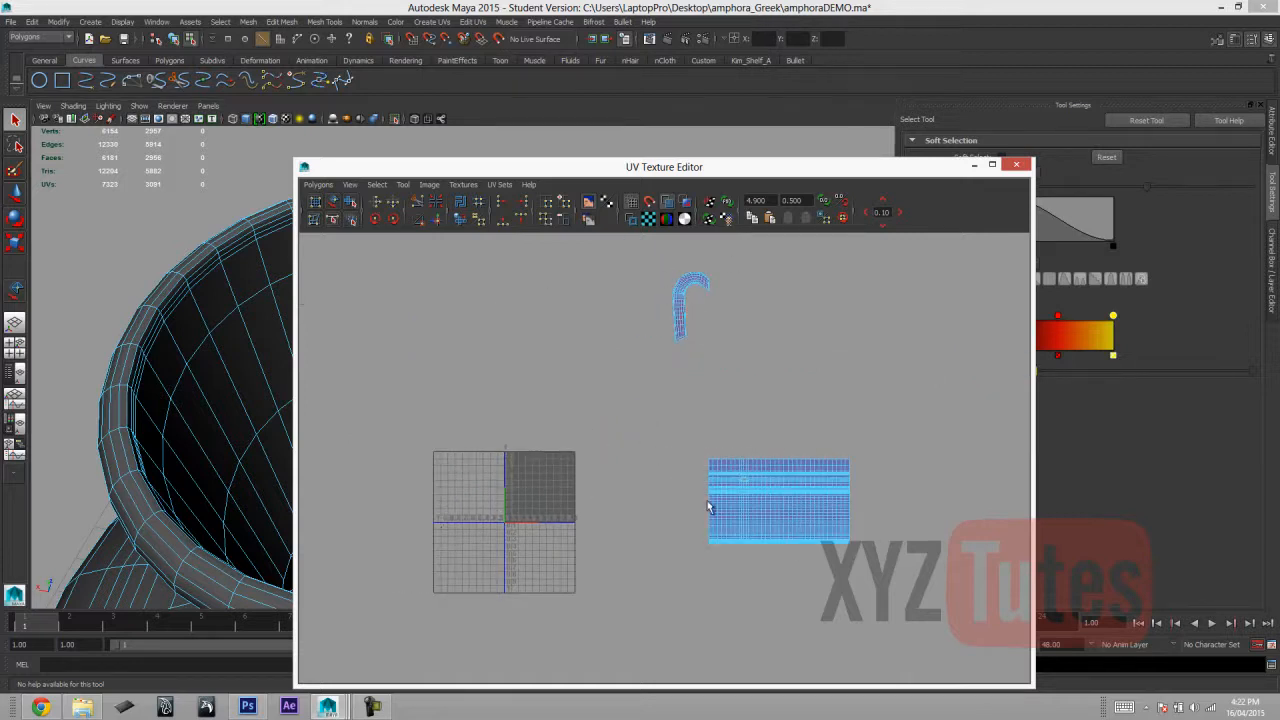
scroll(614, 499, "up", 1)
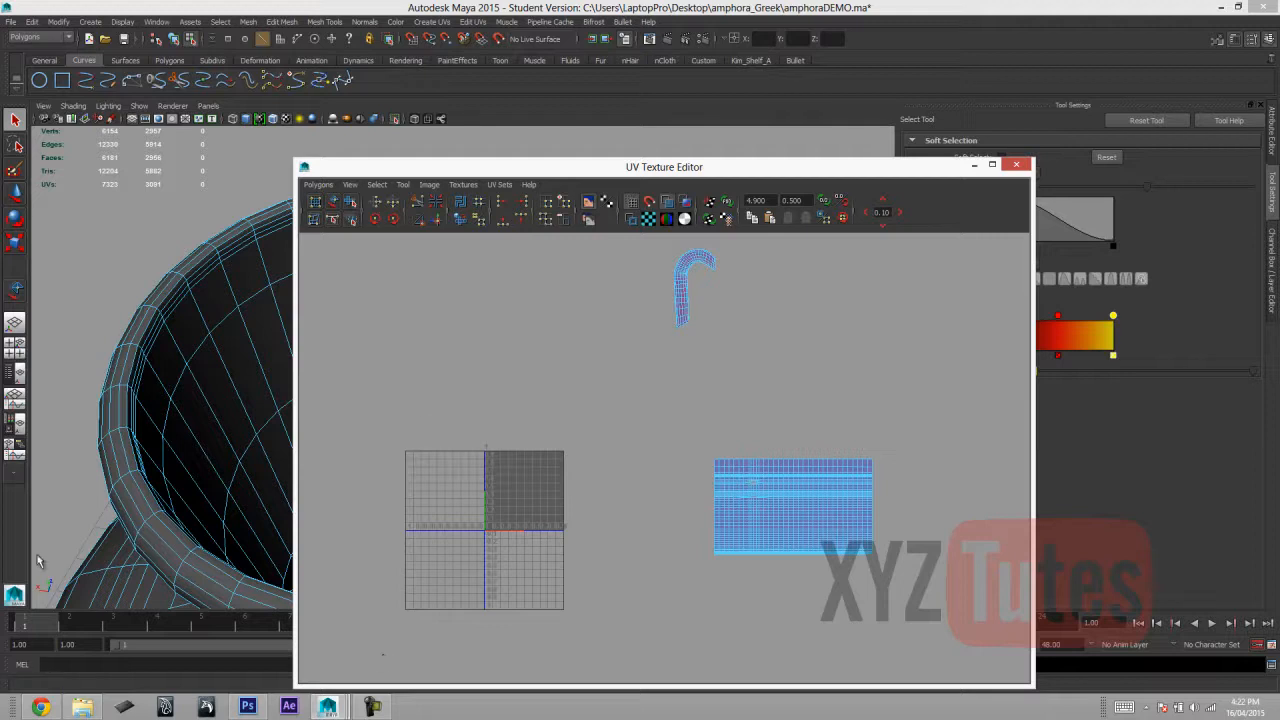
Switch to File Explorer, open the textureAssets folder inside amphora_Greek and copy its folder path.
left_click(84, 708)
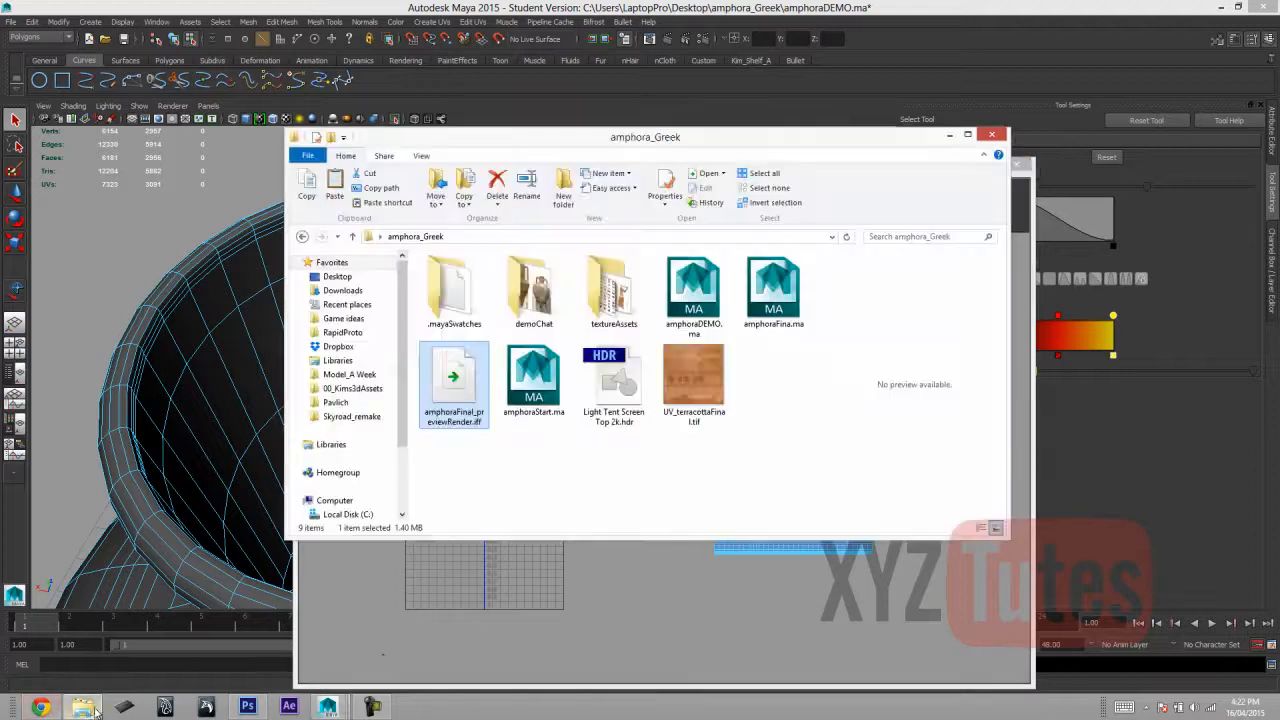
double_click(583, 318)
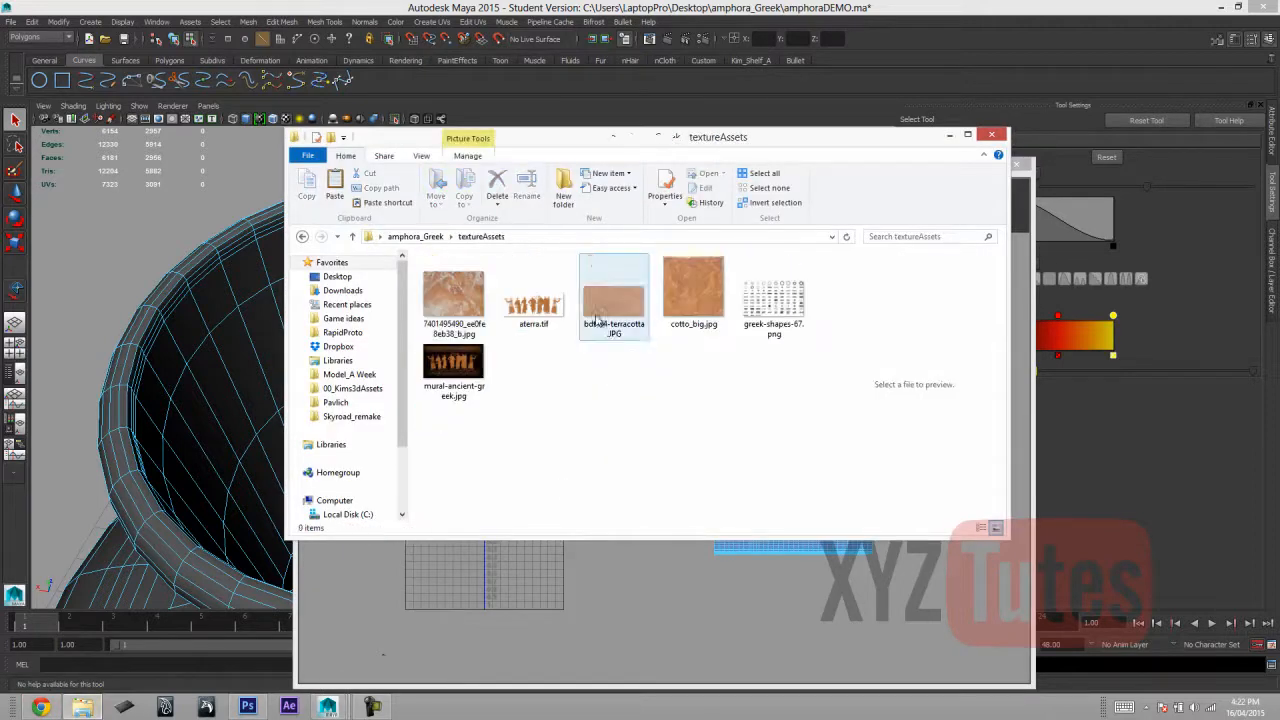
left_click(460, 365)
left_click(557, 236)
key("ctrl+c")
right_click(540, 236)
left_click(512, 282)
Select the whole amphora in object mode and assign it a new Lambert material.
right_click_drag(198, 294, 230, 277)
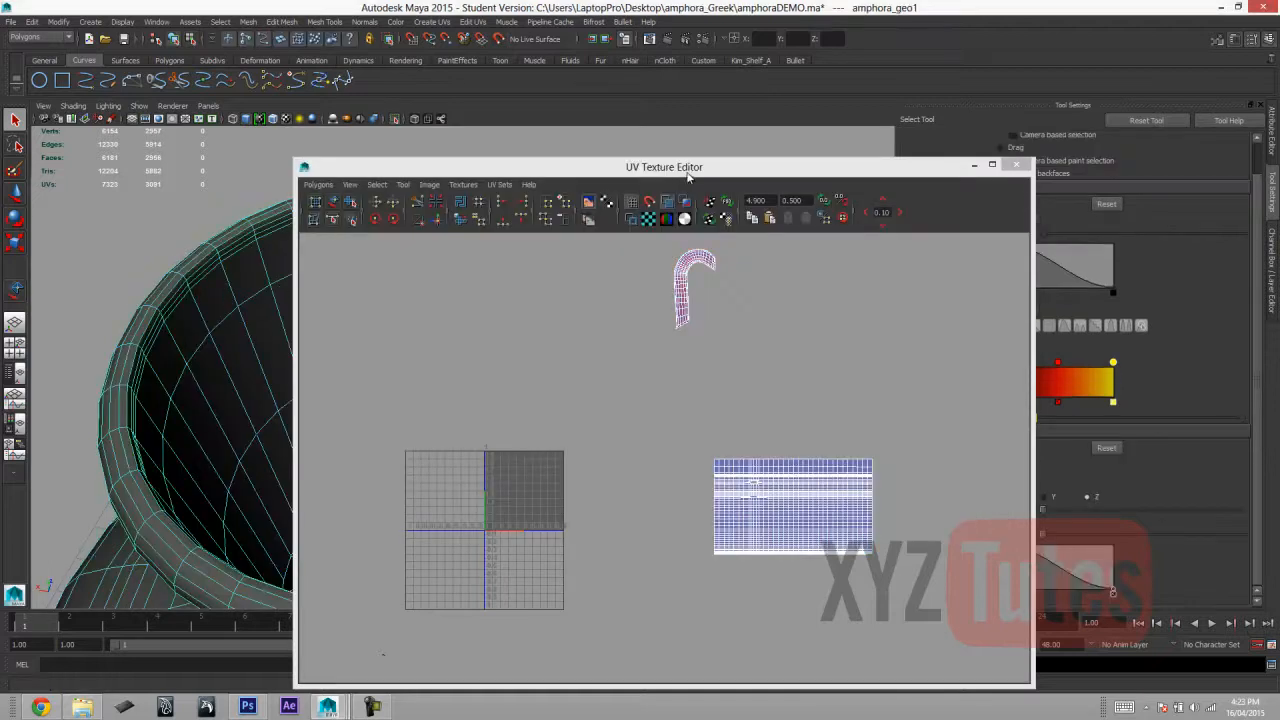
left_click_drag(688, 177, 721, 654)
right_click_drag(537, 368, 509, 633)
left_click(550, 380)
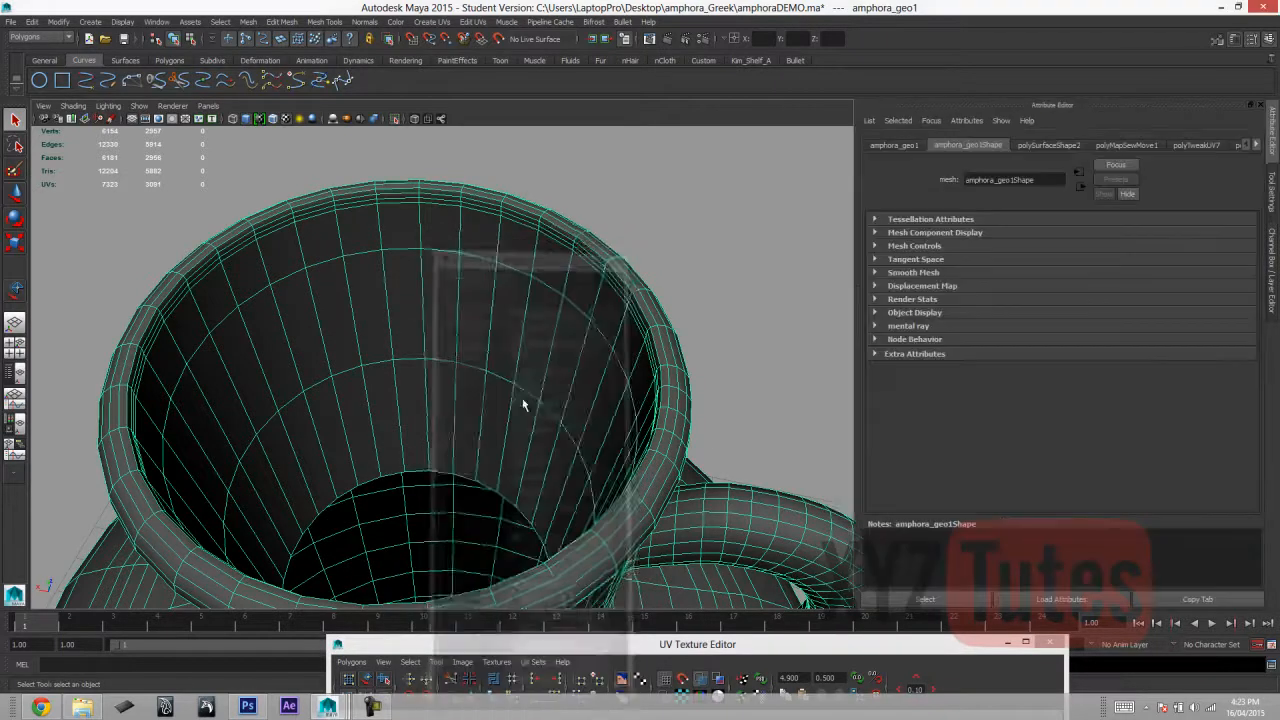
Delete the amphora's construction history.
left_click(32, 22)
mouse_move(175, 163)
left_click(225, 167)
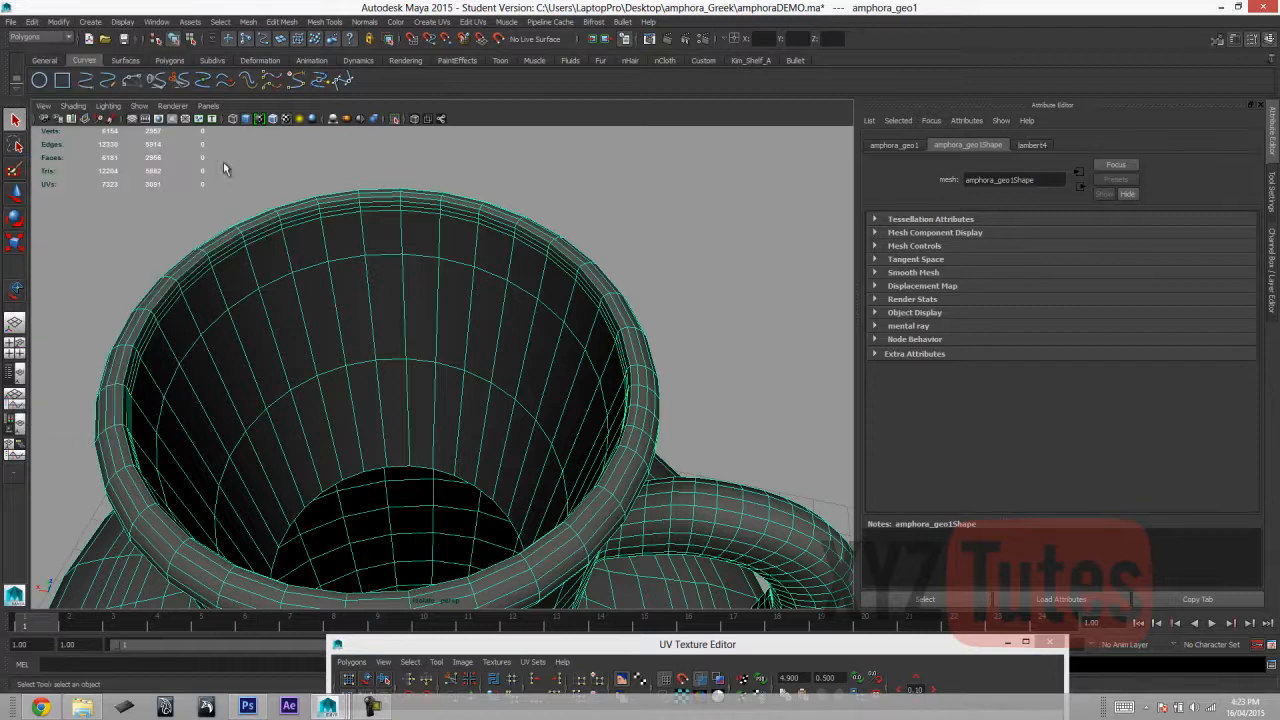
Connect a File texture node to the colour of the amphora's Lambert material.
left_click(1042, 146)
left_click(1233, 298)
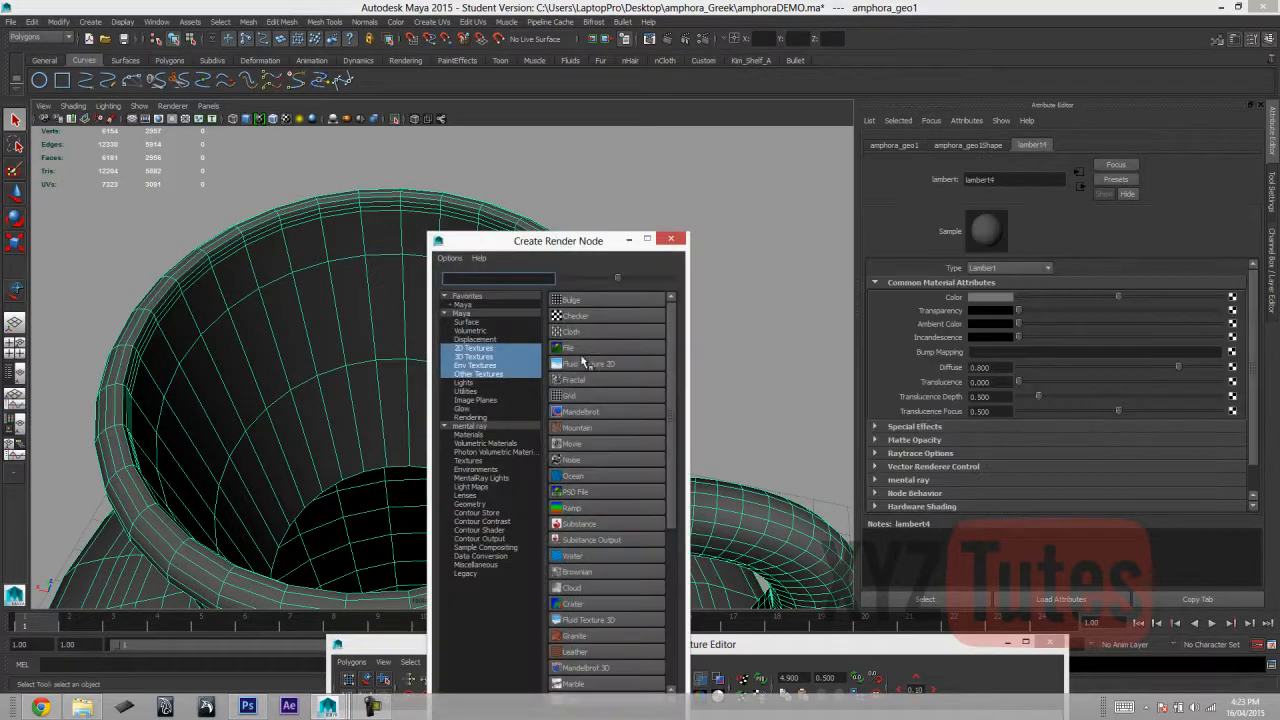
left_click(592, 355)
Load mural-ancient-greek.jpg from the copied textureAssets folder path as the file node's image.
left_click(1237, 335)
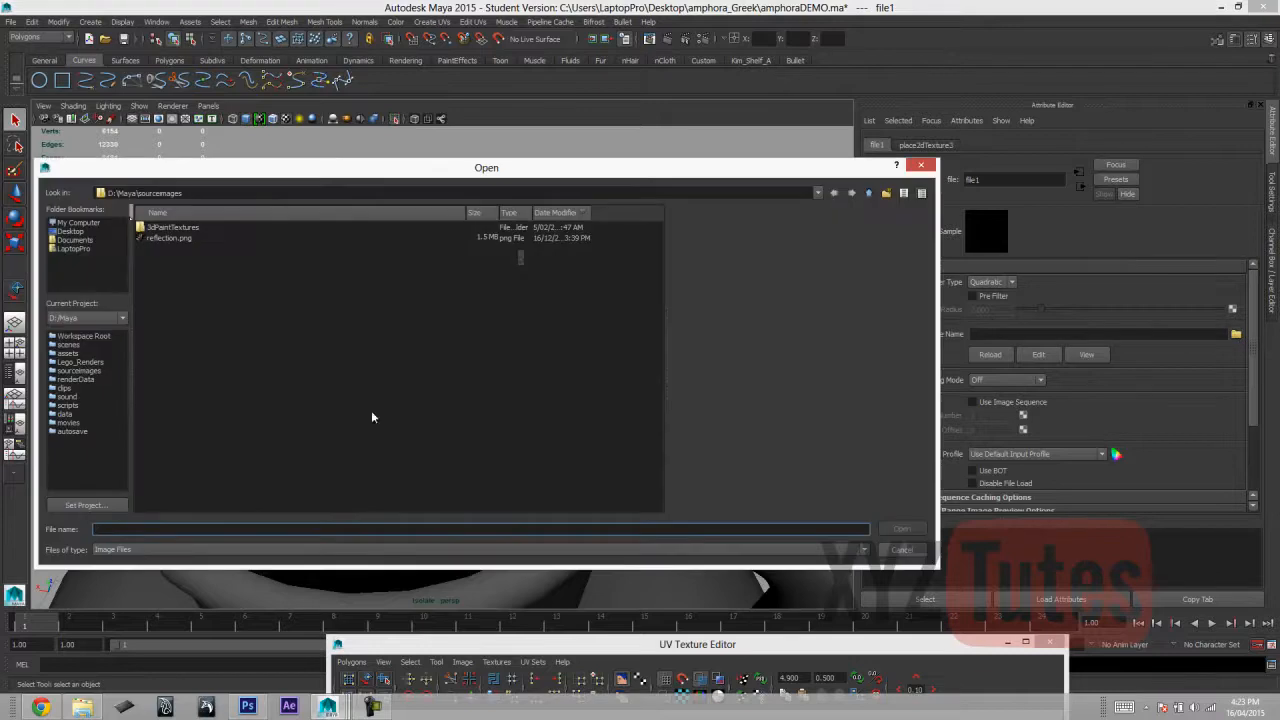
key("ctrl+v")
left_click(901, 528)
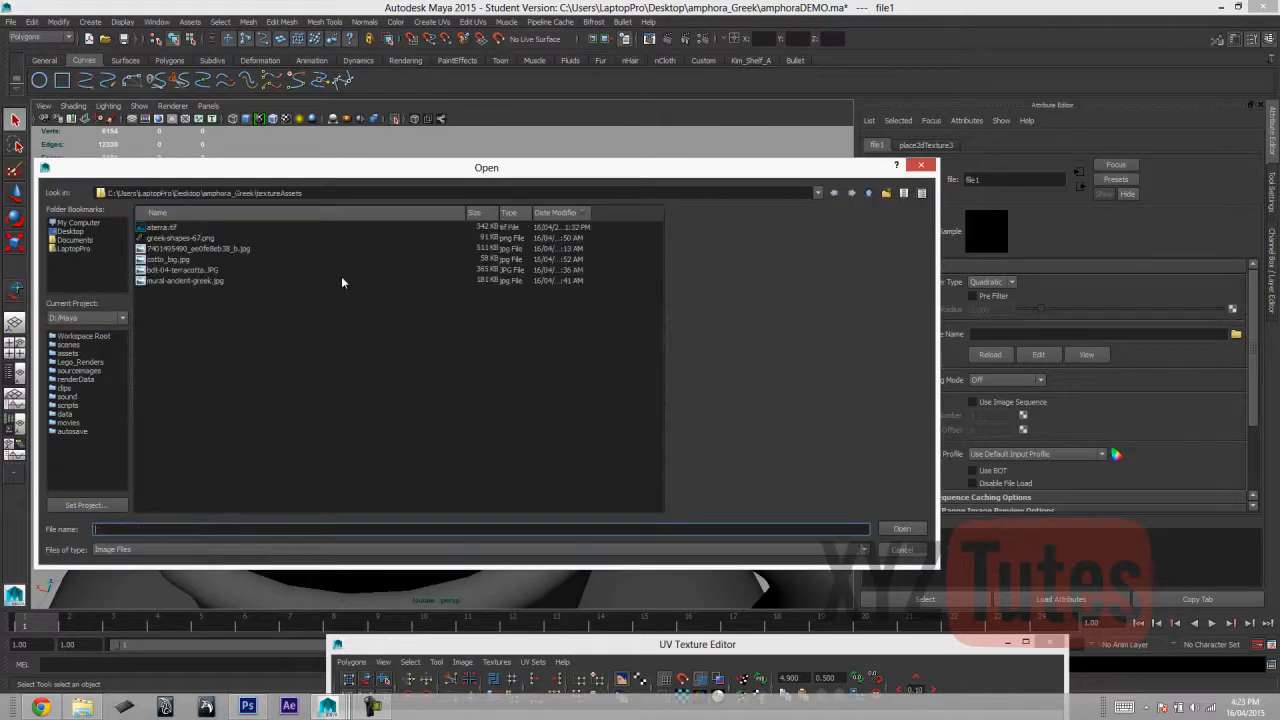
left_click(195, 251)
left_click(188, 281)
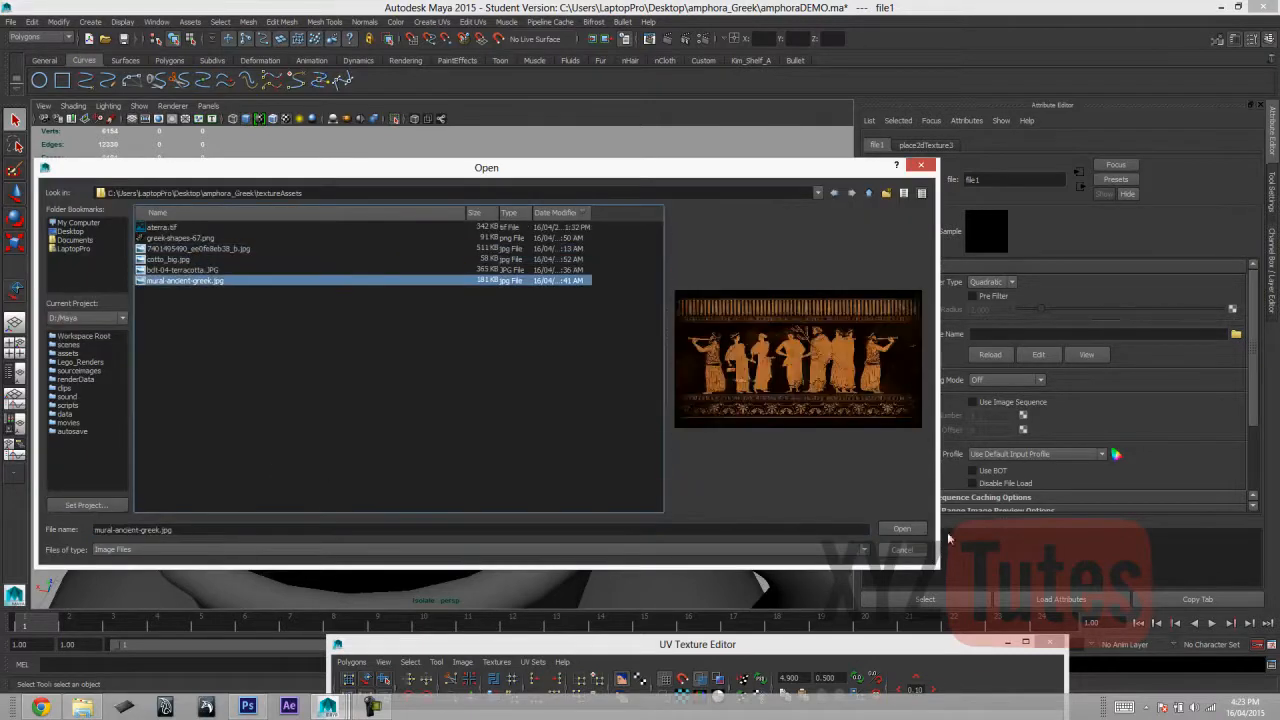
left_click(905, 531)
Bring the UV Texture Editor into view and stretch the body's UV shell vertically to about 5.5 texture tiles tall.
scroll(587, 364, "down", 10)
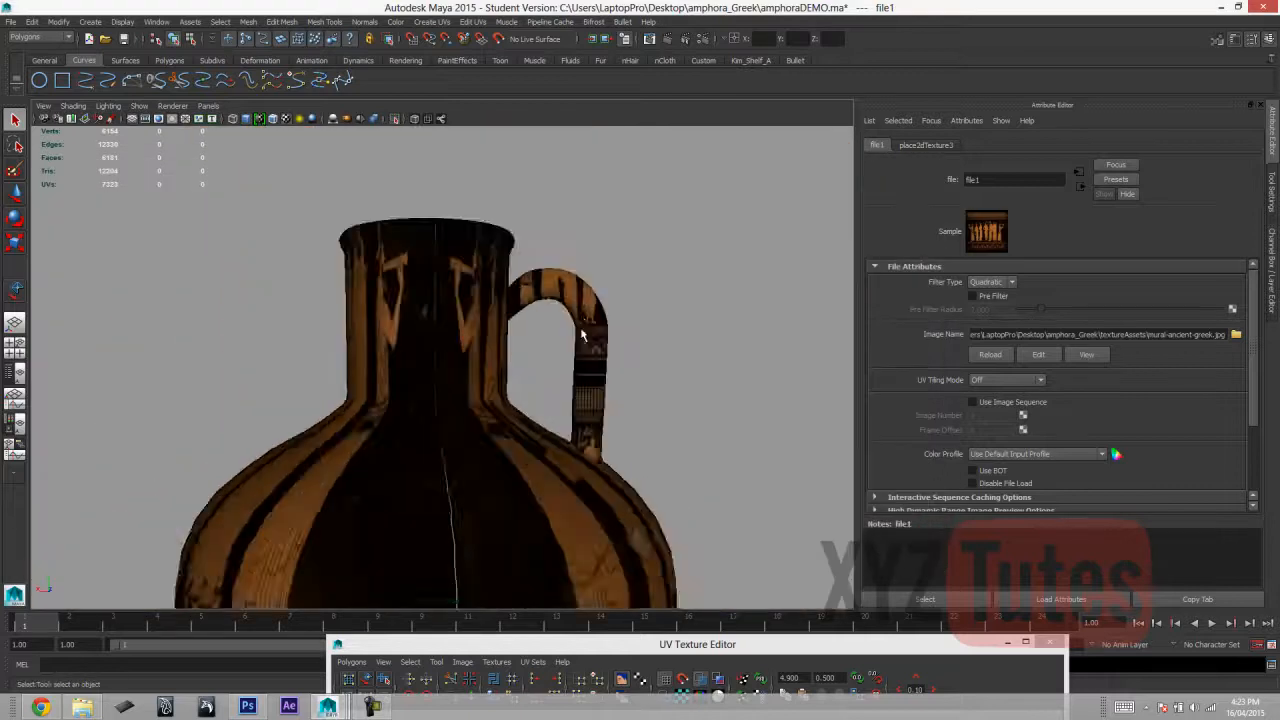
left_click_drag(574, 394, 741, 420, "alt")
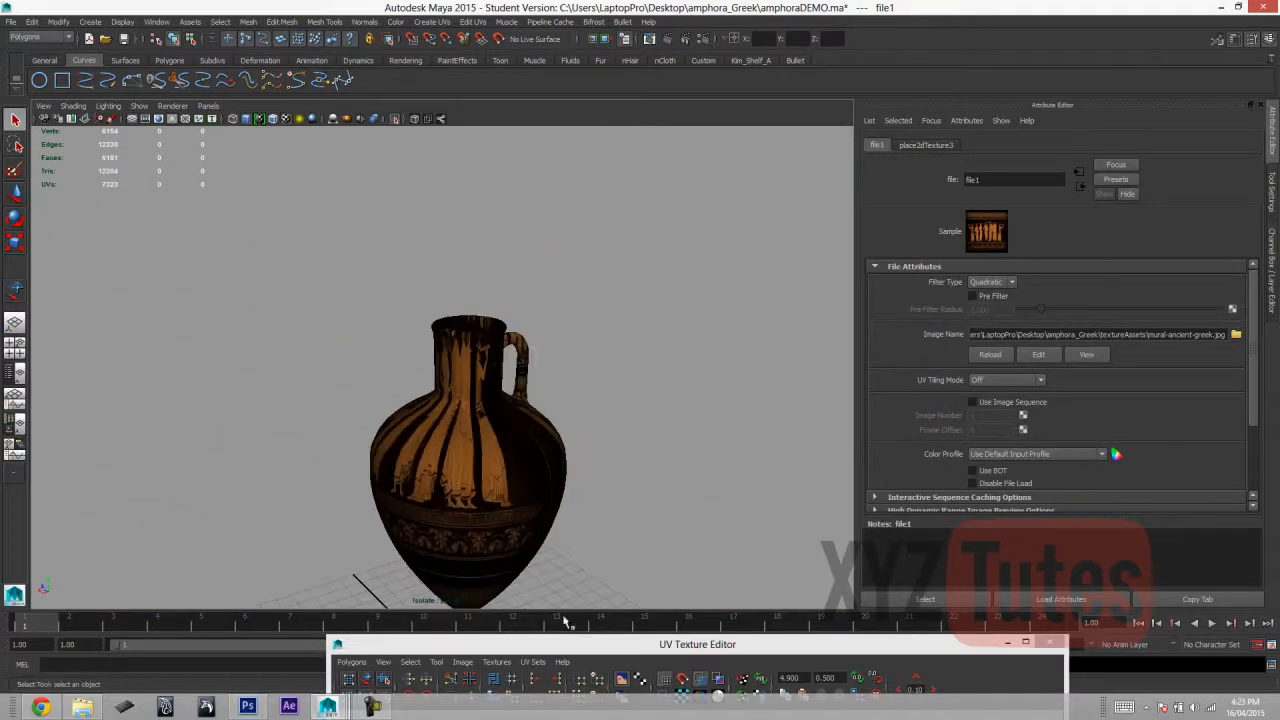
left_click_drag(697, 644, 803, 79)
left_click(383, 420)
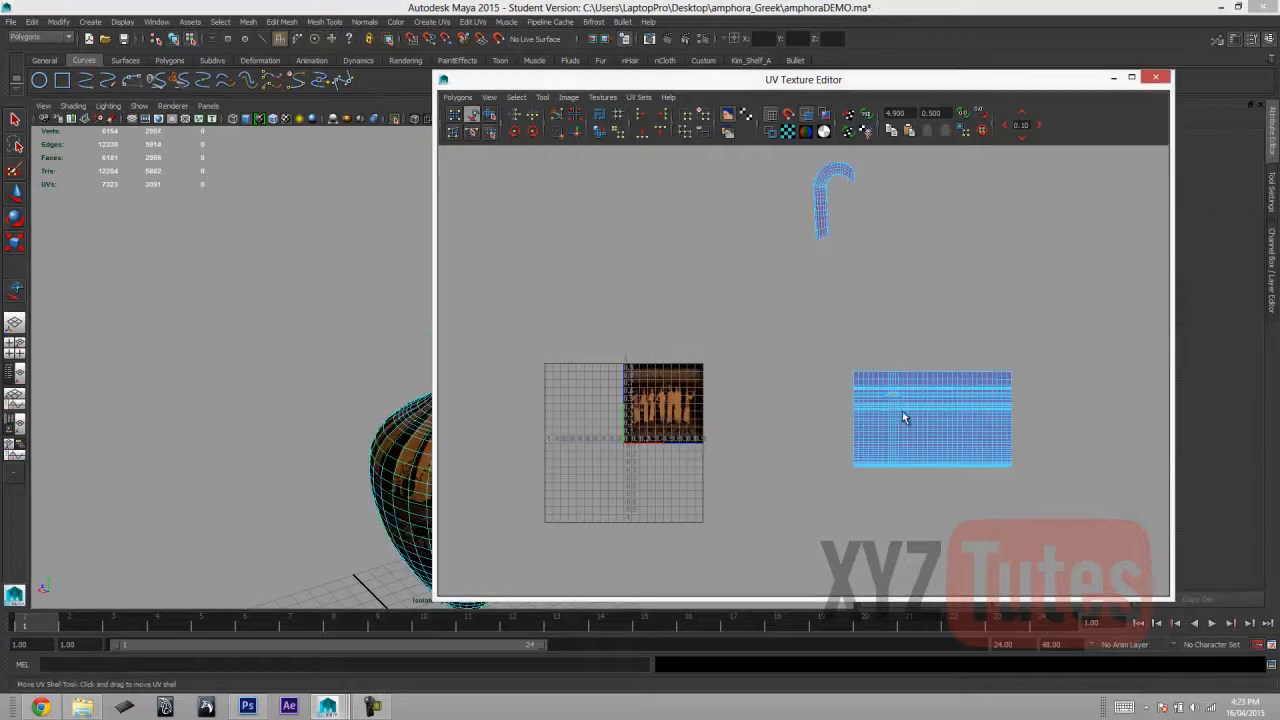
left_click(910, 420)
key("r")
left_click_drag(937, 338, 937, 25)
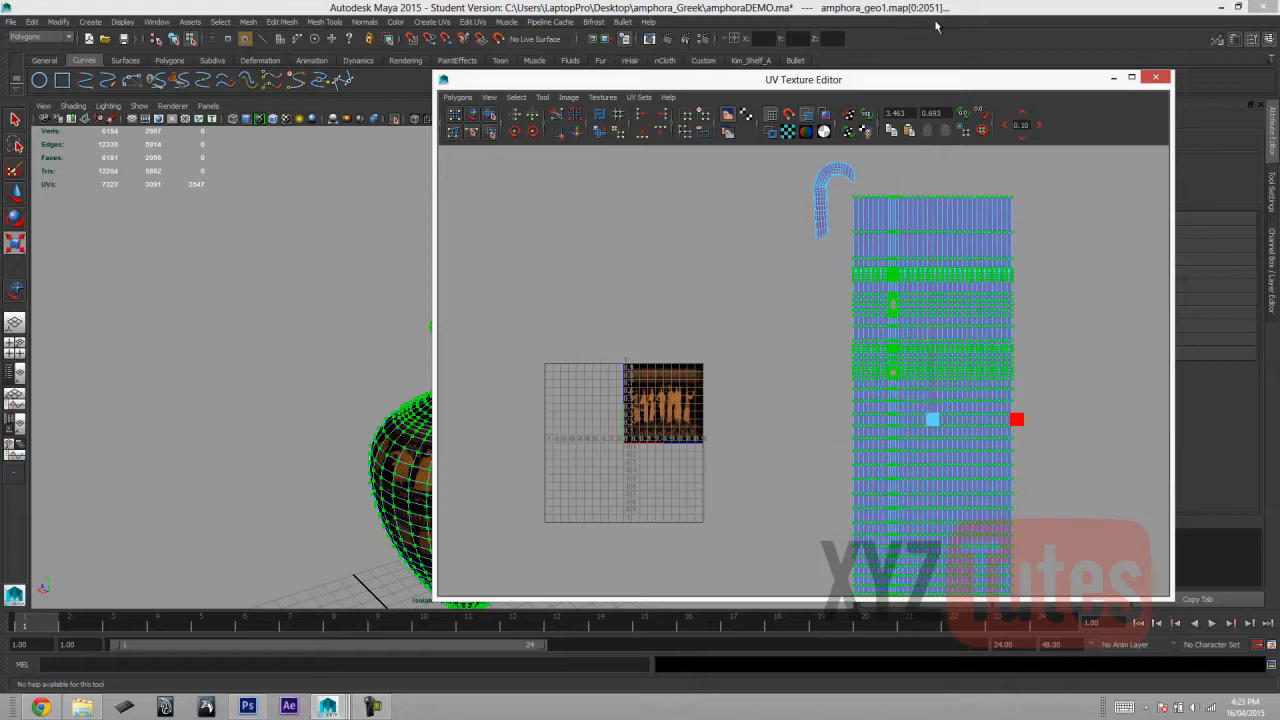
Widen the body's UV shell horizontally to about 3.2 texture tiles, judging the figures' proportions on the amphora.
scroll(709, 333, "down", 1)
middle_click_drag(331, 406, 205, 318, "alt")
left_click_drag(330, 412, 388, 389, "alt")
mouse_move(925, 332)
left_mouse_down()
mouse_move(927, 351)
mouse_move(931, 332)
left_mouse_up()
left_click_drag(1012, 428, 1060, 440)
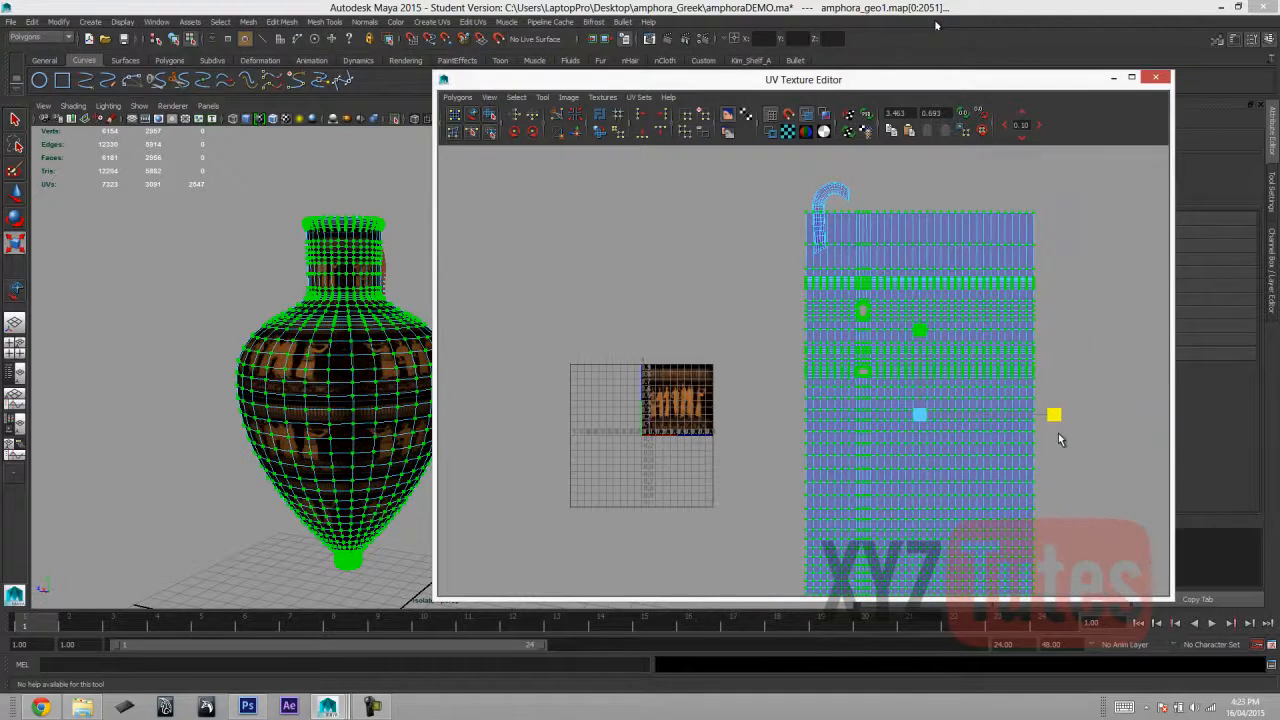
Move the body's UV shell over the texture image and examine how the mural figures sit on the amphora.
key("w")
left_click_drag(901, 416, 676, 404)
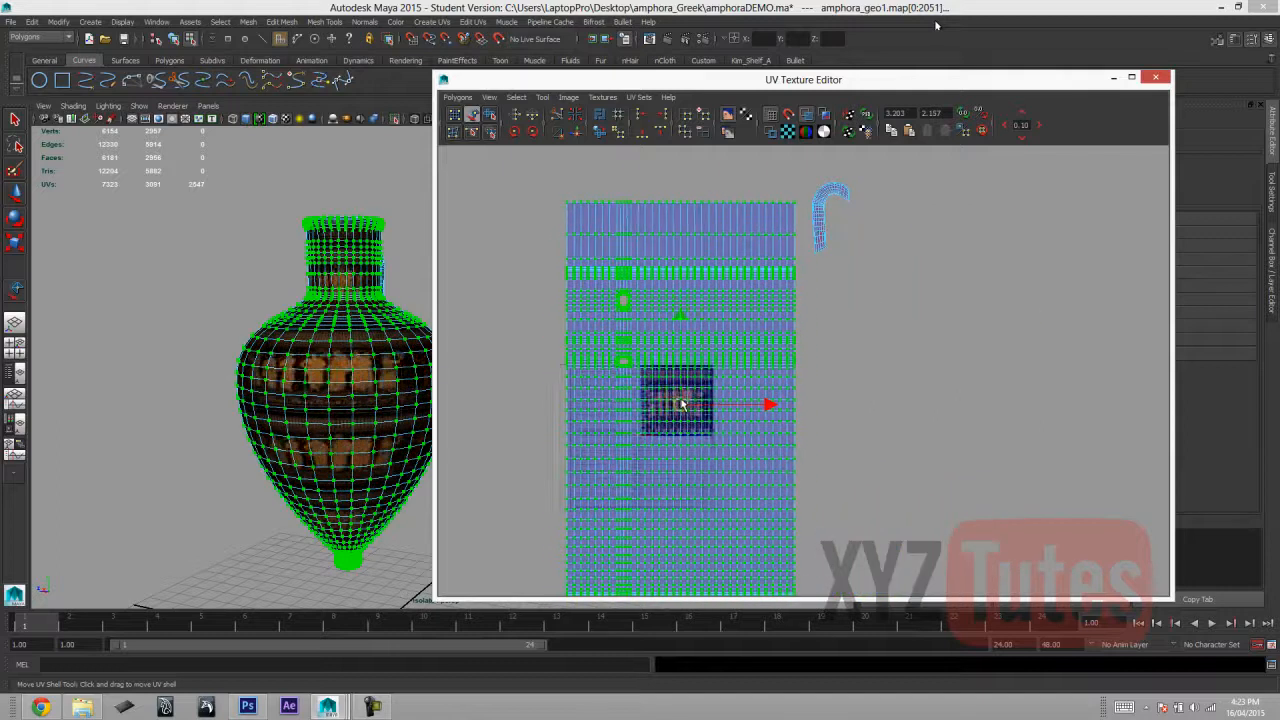
left_click(166, 306)
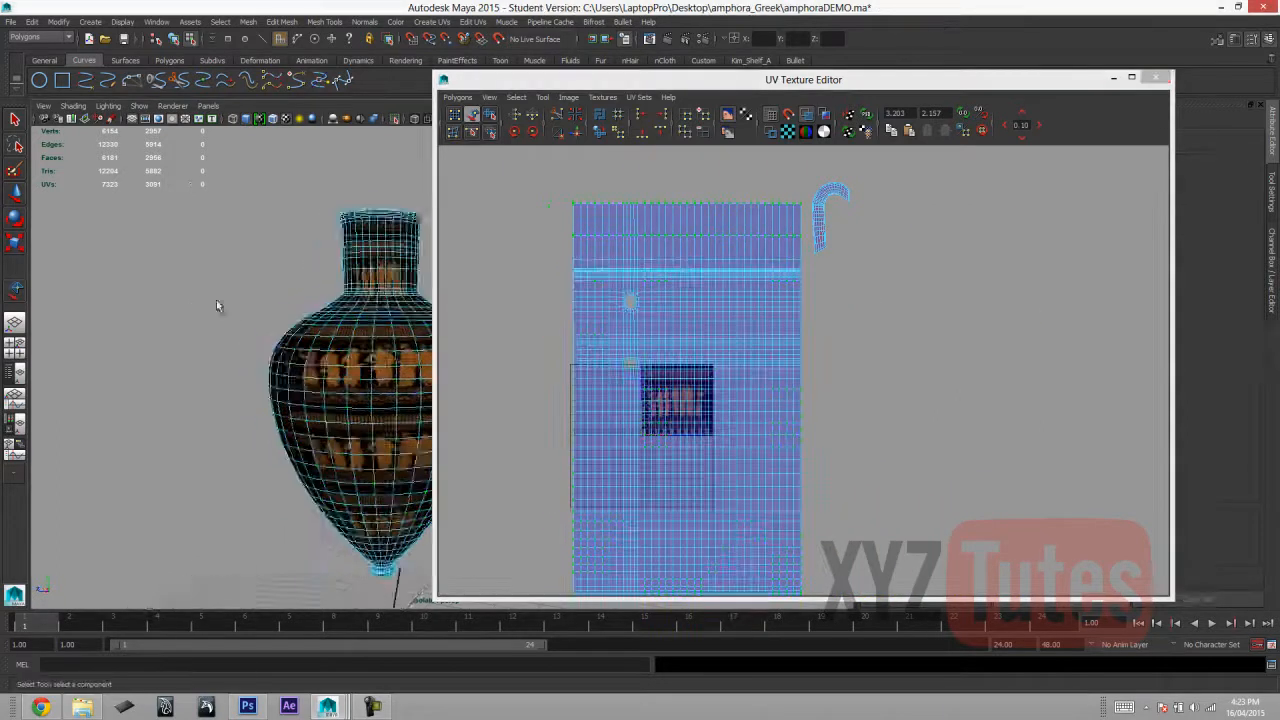
scroll(264, 318, "up", 7)
left_click_drag(378, 322, 226, 331, "alt")
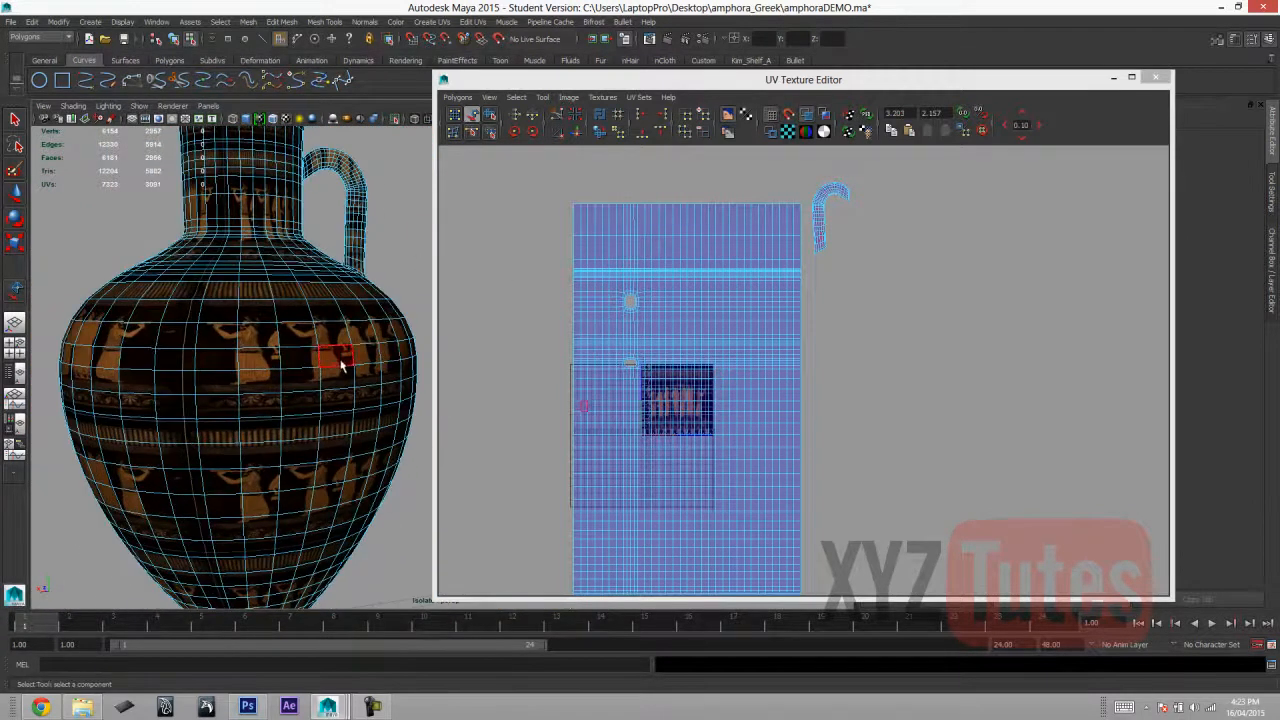
Move the body's UV shell clear of the texture image, to the far side of the handle shell.
left_click(621, 237)
scroll(837, 349, "down", 2)
left_click_drag(812, 400, 1091, 401)
Switch to edge selection and examine the handle and its lower joint from several sides for a UV seam.
left_click_drag(157, 394, 67, 515, "alt")
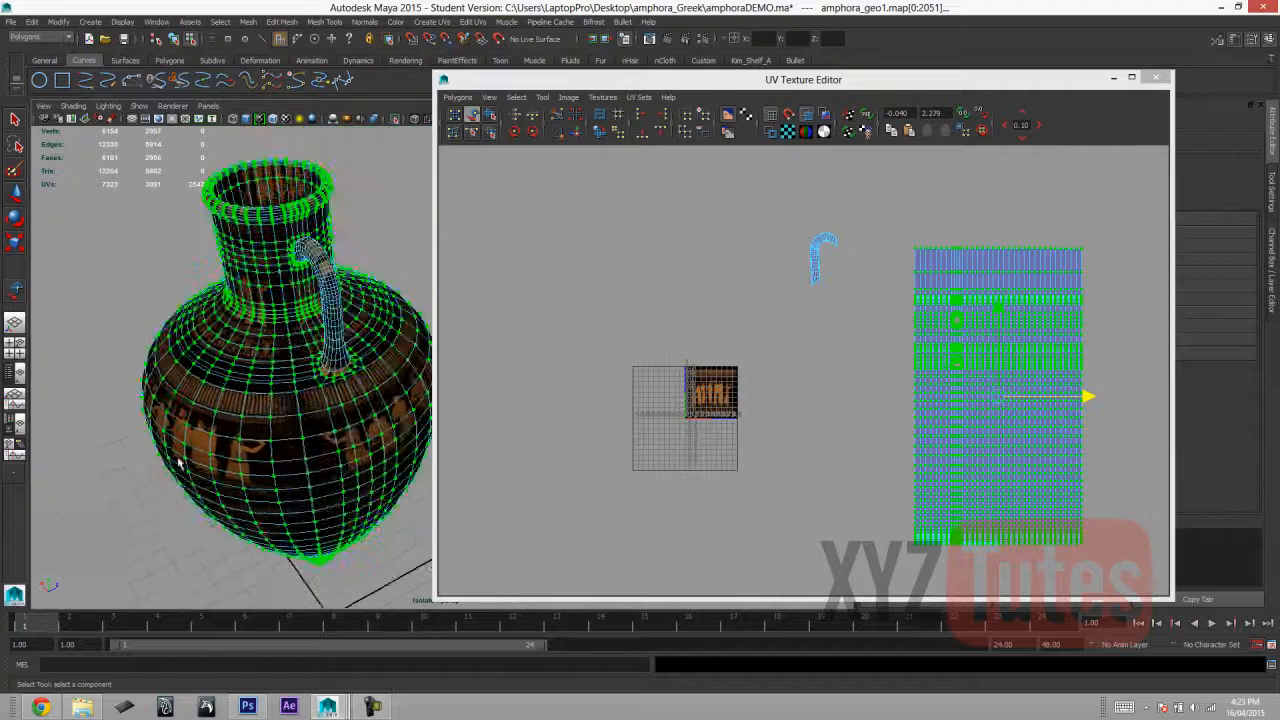
scroll(201, 228, "up", 5)
right_click_drag(158, 320, 174, 320)
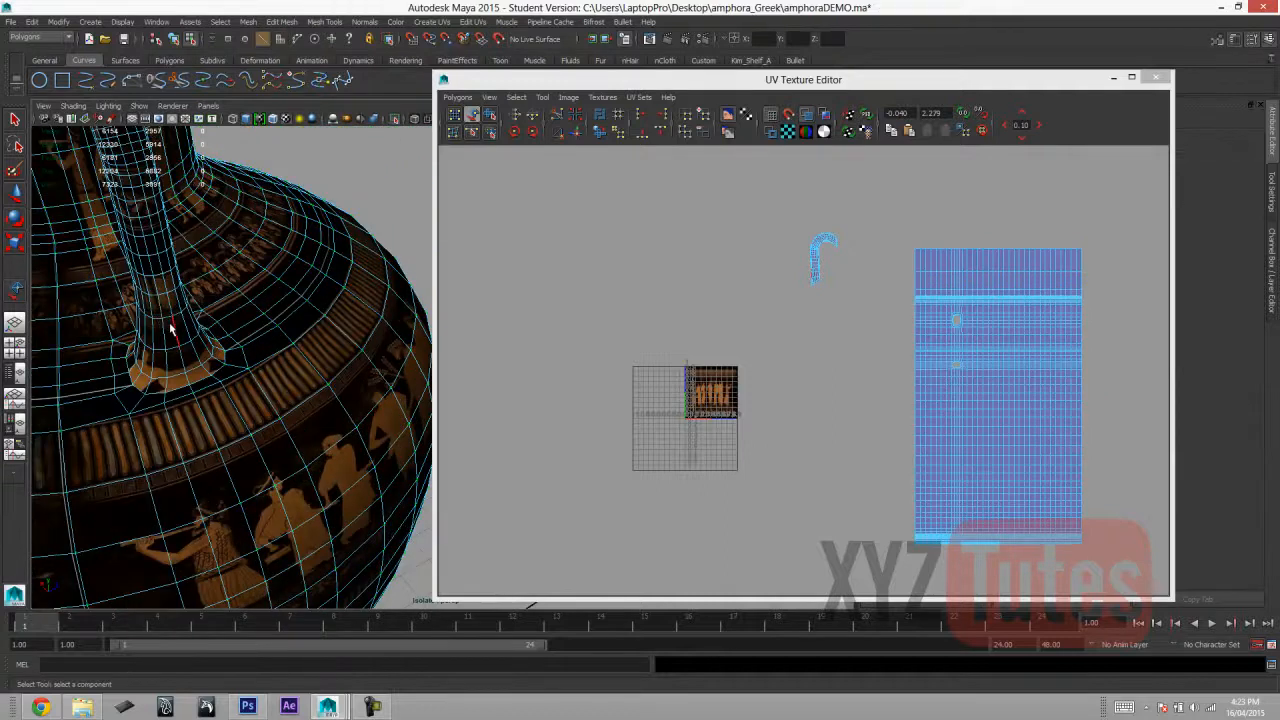
left_click_drag(174, 320, 181, 284, "alt")
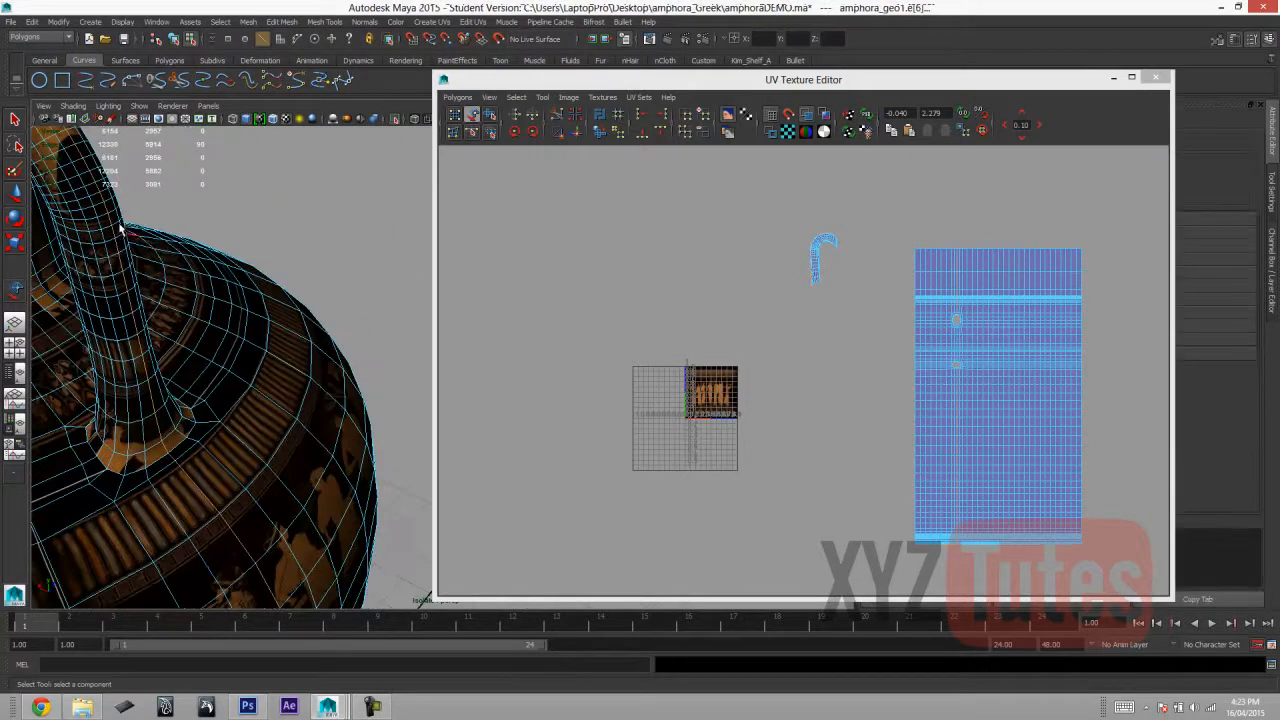
left_click_drag(127, 240, 296, 236, "alt")
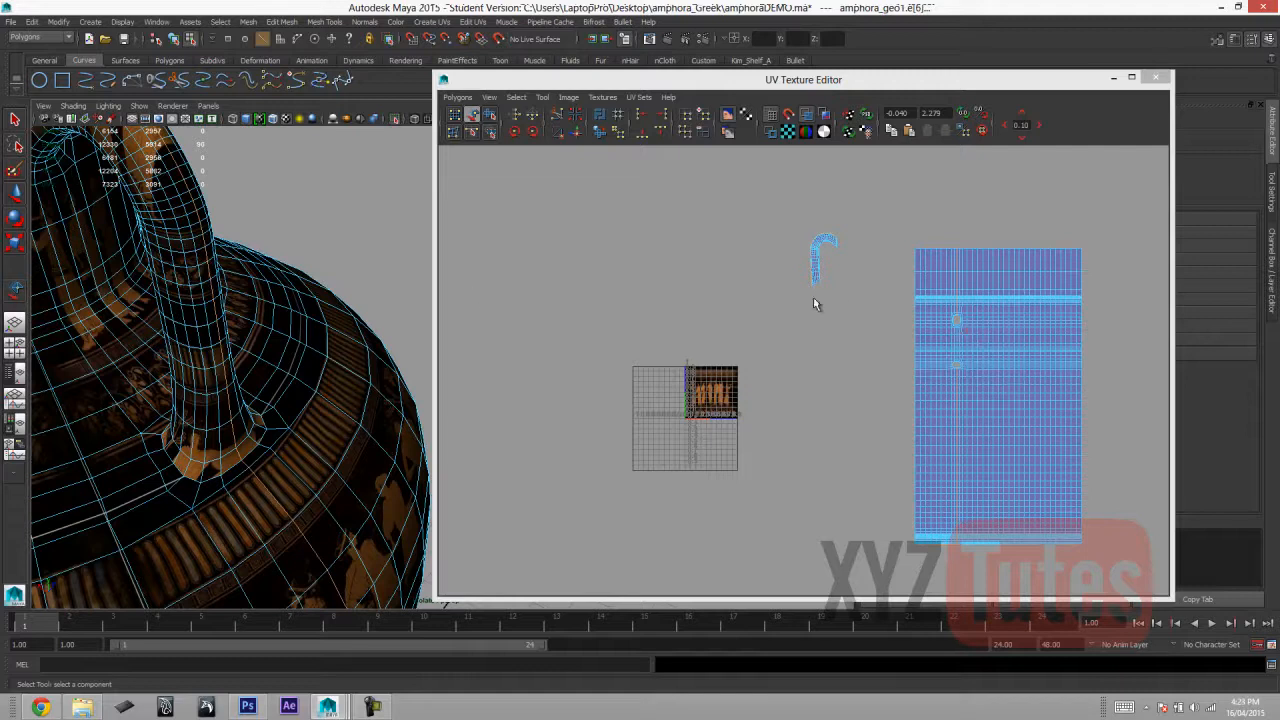
scroll(813, 297, "up", 2)
left_click_drag(273, 297, 345, 280, "alt")
mouse_move(160, 255)
left_mouse_down("alt")
mouse_move(374, 273)
mouse_move(366, 280)
left_mouse_up("alt")
left_click_drag(230, 330, 242, 248, "alt")
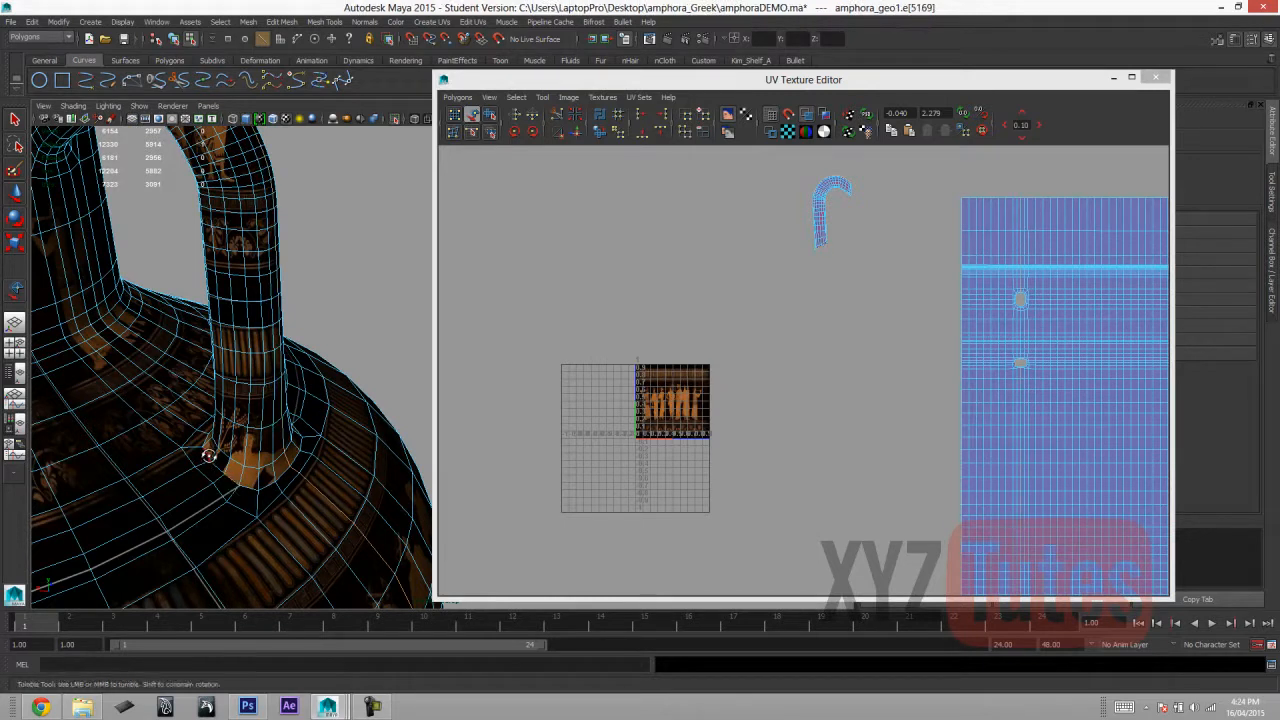
left_click_drag(207, 455, 280, 462, "alt")
Select the lengthwise edges along the inner side of the handle's upper curve as the start of its seam.
left_click_drag(345, 494, 107, 177, "alt")
left_click_drag(124, 243, 300, 352, "alt")
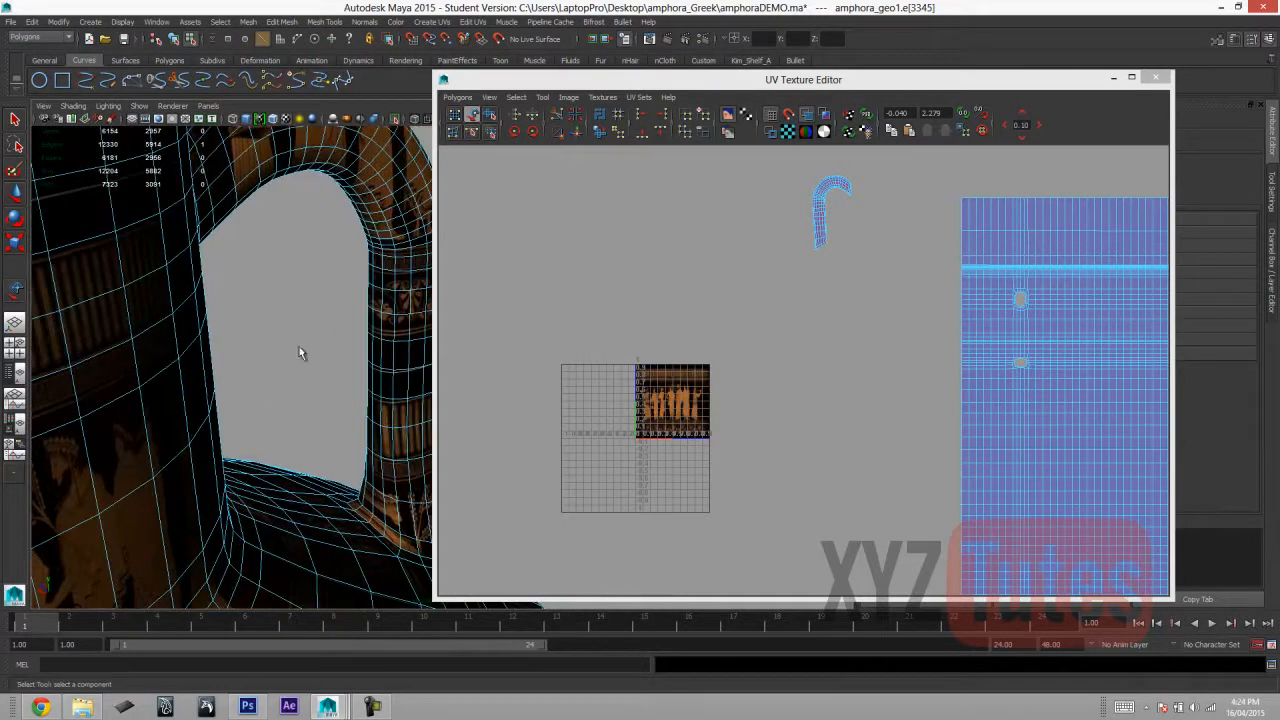
double_click(376, 266)
left_click_drag(362, 218, 243, 265, "alt")
left_click_drag(185, 163, 219, 398, "alt")
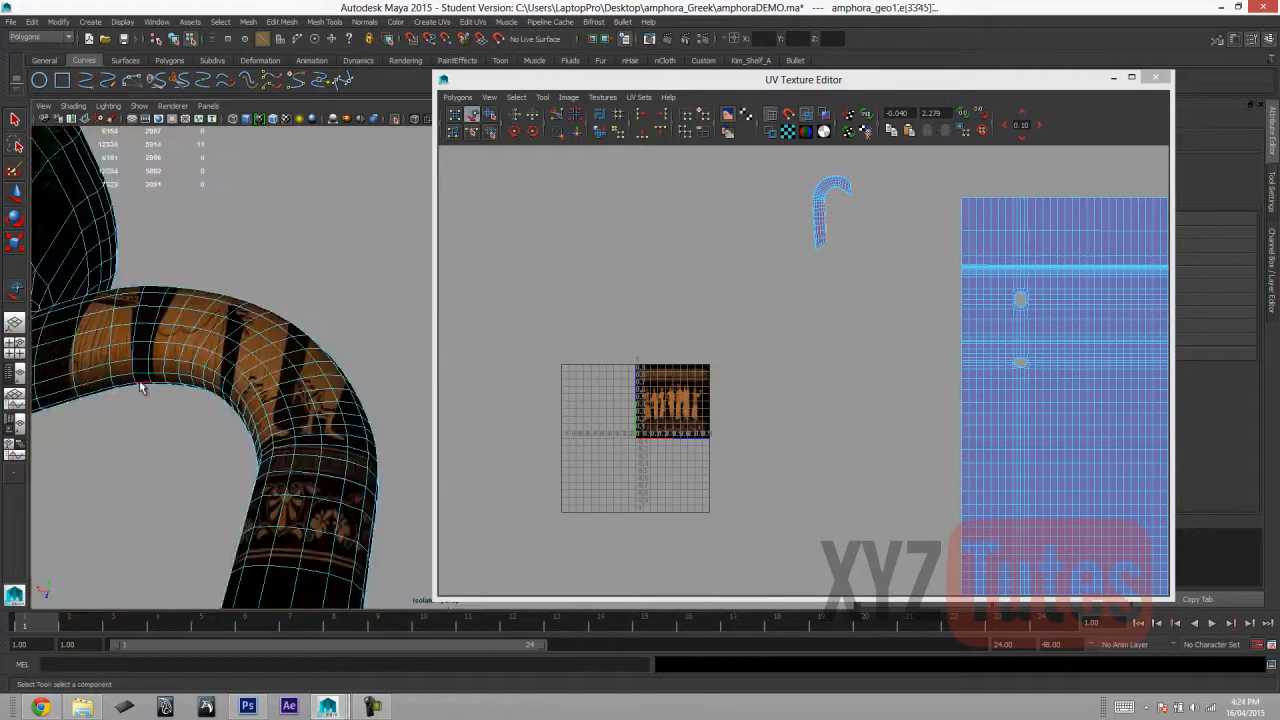
scroll(82, 411, "down", 4)
left_click_drag(129, 452, 148, 525, "alt")
middle_click_drag(148, 525, 79, 241, "alt")
left_click_drag(79, 241, 330, 390, "alt")
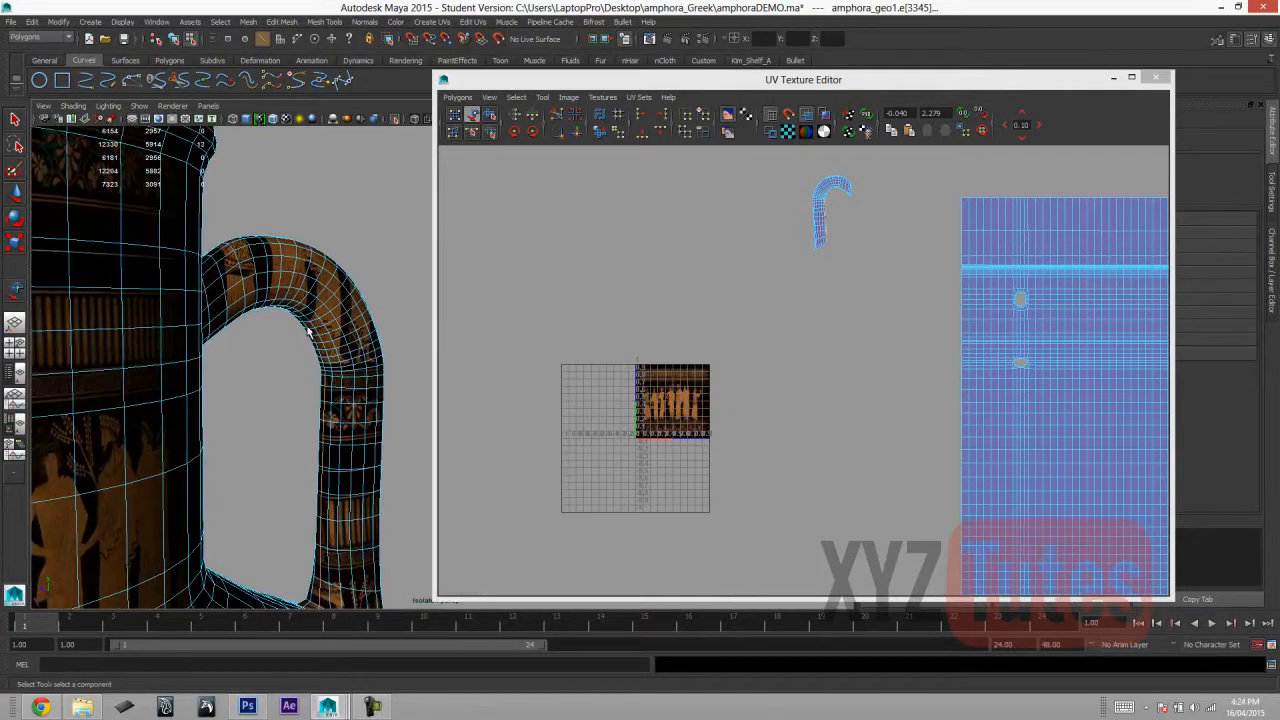
Extend the seam selection along the rest of the handle and cut the UVs along those edges.
left_click_drag(338, 434, 167, 328, "alt")
double_click(170, 330)
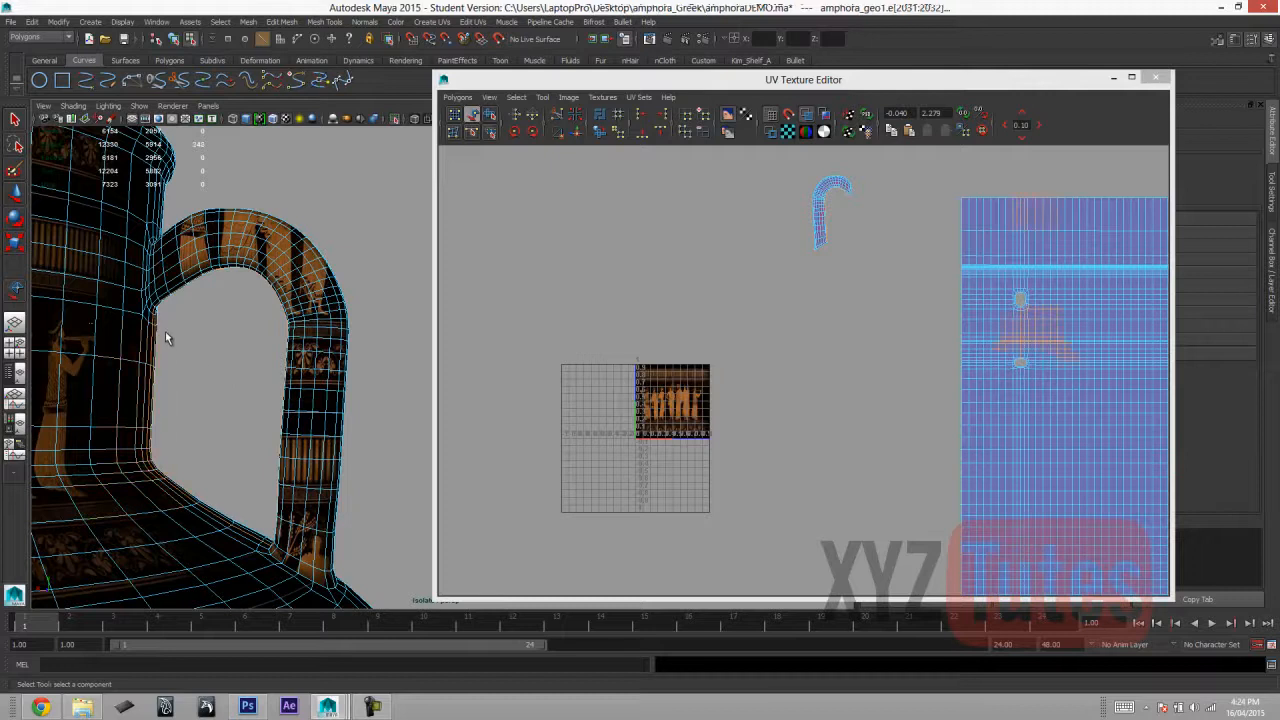
key("ctrl+z")
left_click_drag(175, 447, 281, 505, "alt")
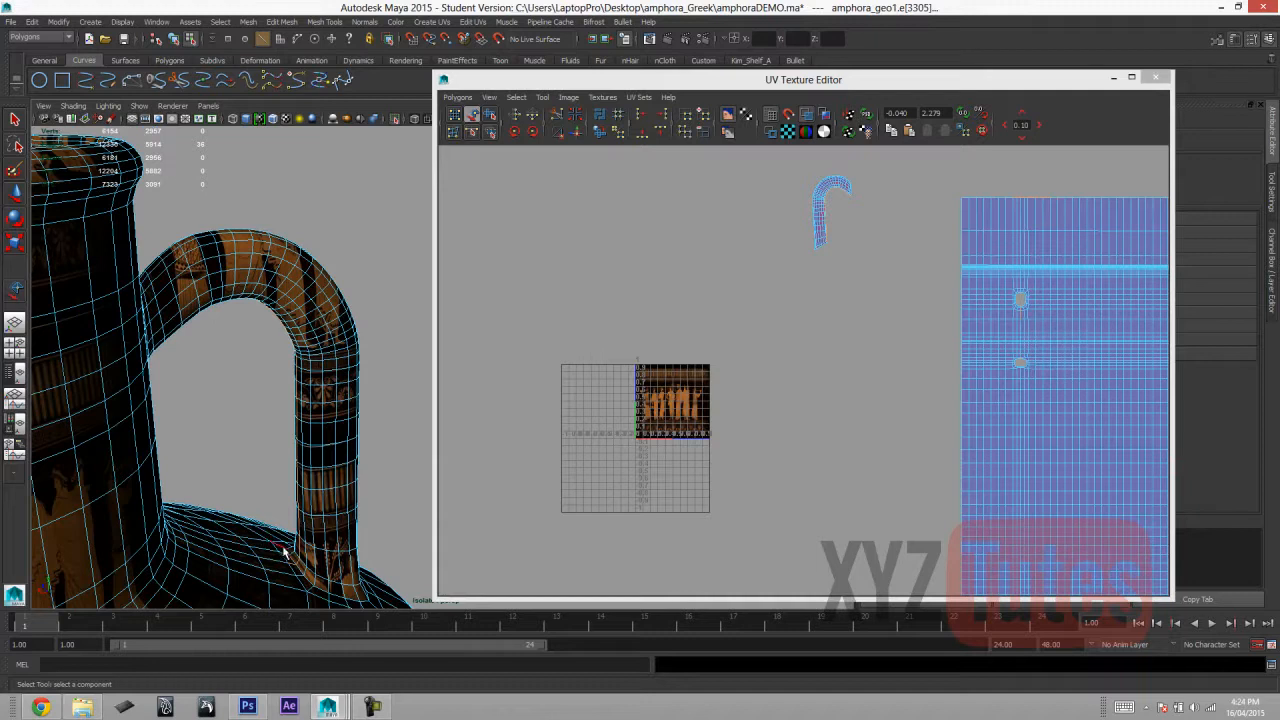
left_click_drag(248, 553, 201, 470, "alt")
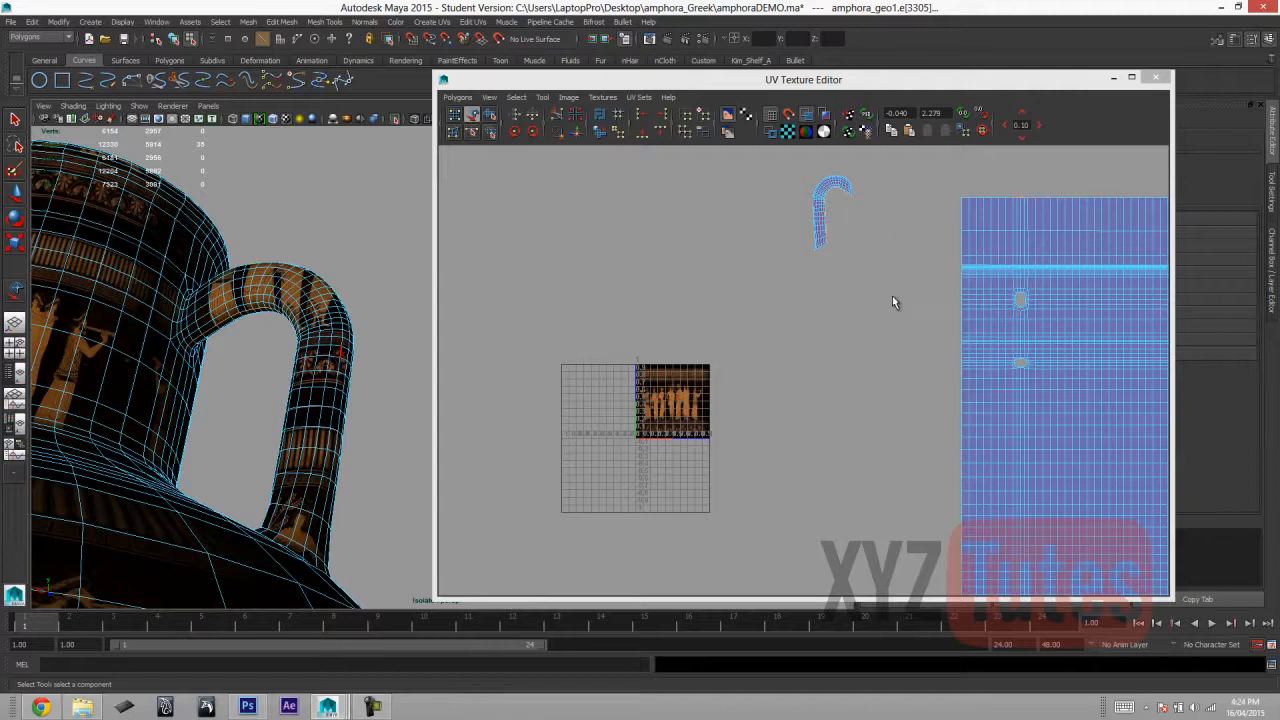
scroll(920, 343, "down", 3)
scroll(914, 366, "up", 1)
key("y")
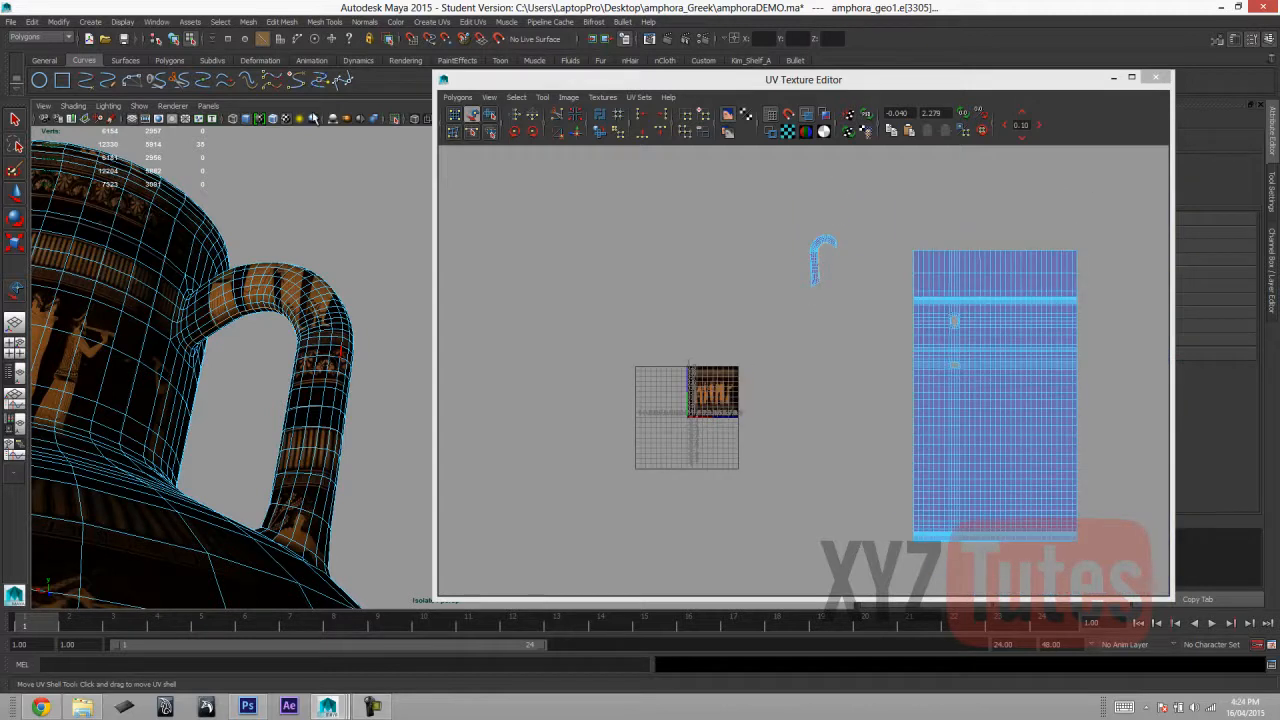
left_click(457, 97)
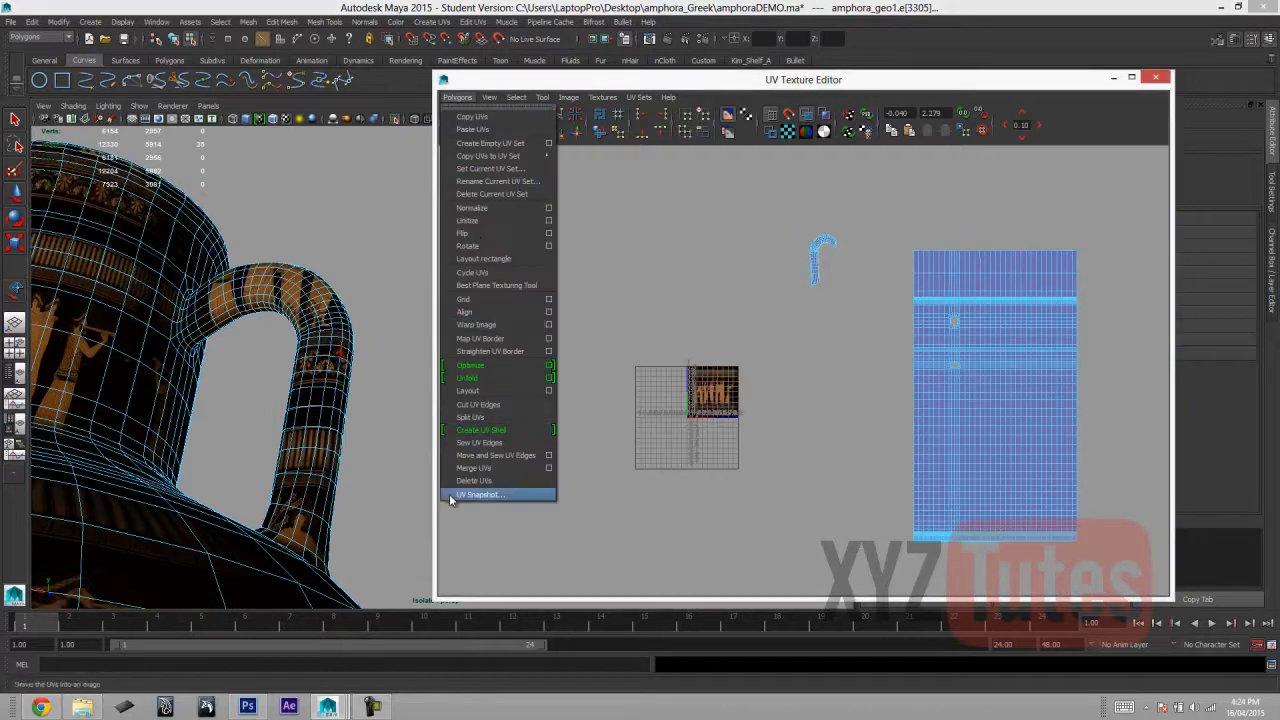
left_click(476, 405)
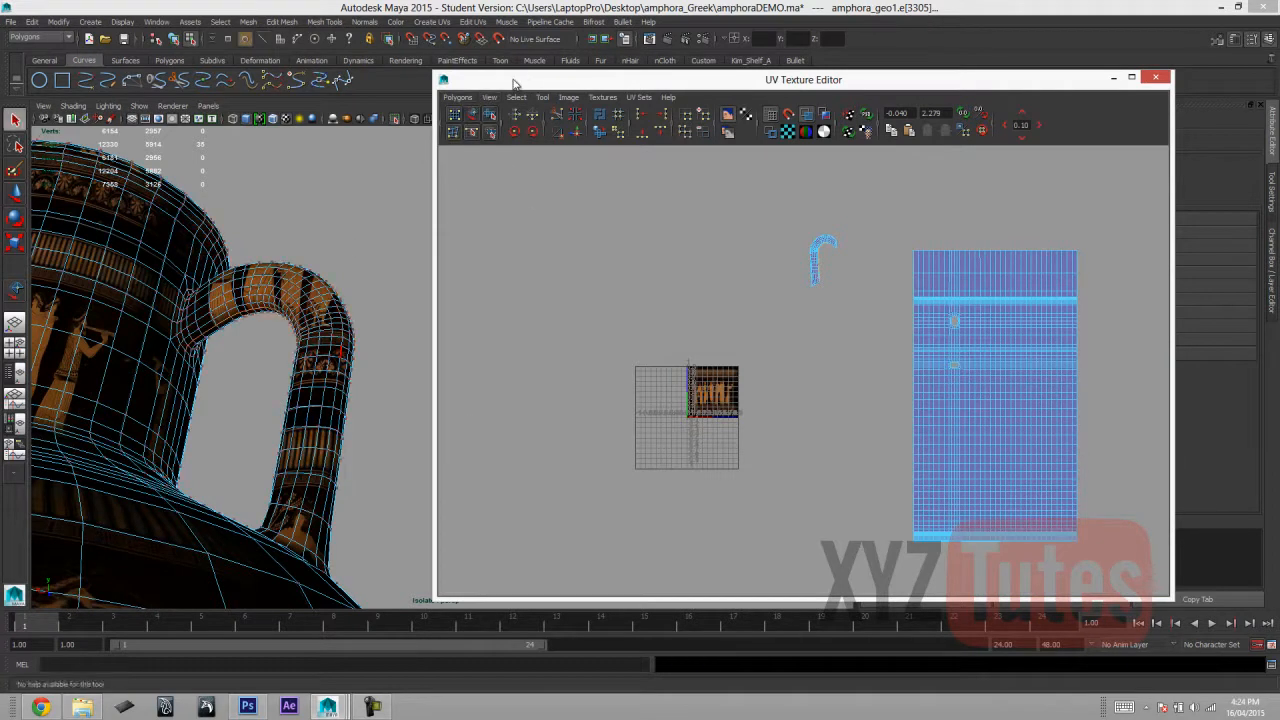
left_click(457, 97)
left_click(506, 408)
Select the ring of edges where the handle joins the neck and cut the UVs along it.
left_click_drag(181, 330, 240, 356, "alt")
right_click_drag(220, 339, 222, 315)
left_click(221, 338)
mouse_move(242, 388)
left_mouse_down("alt")
mouse_move(254, 410)
mouse_move(257, 397)
left_mouse_up("alt")
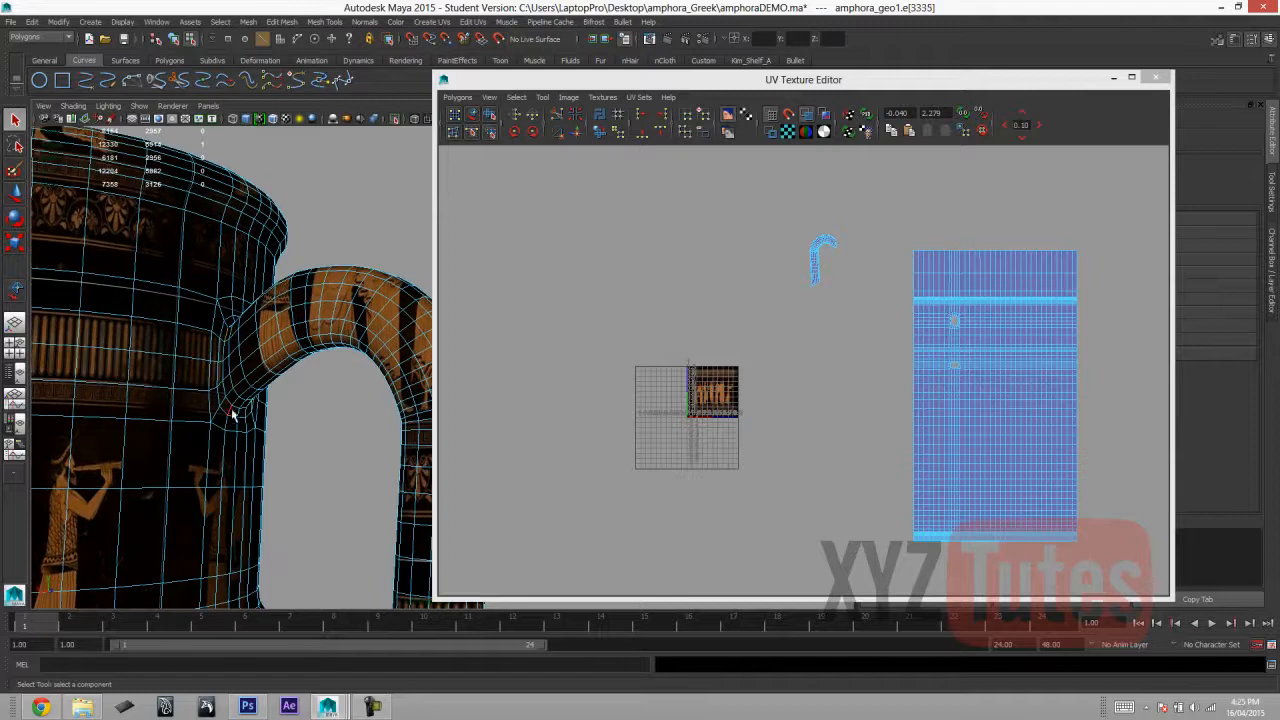
left_click(229, 405, "shift")
left_click_drag(272, 419, 148, 399, "alt")
left_click_drag(342, 447, 34, 462, "alt")
left_click_drag(262, 453, 249, 455, "alt")
left_click(344, 458, "shift")
left_click_drag(344, 455, 345, 400, "alt")
left_click(363, 349, "shift")
left_click_drag(363, 349, 3, 580, "alt")
left_click_drag(333, 297, 326, 317, "alt")
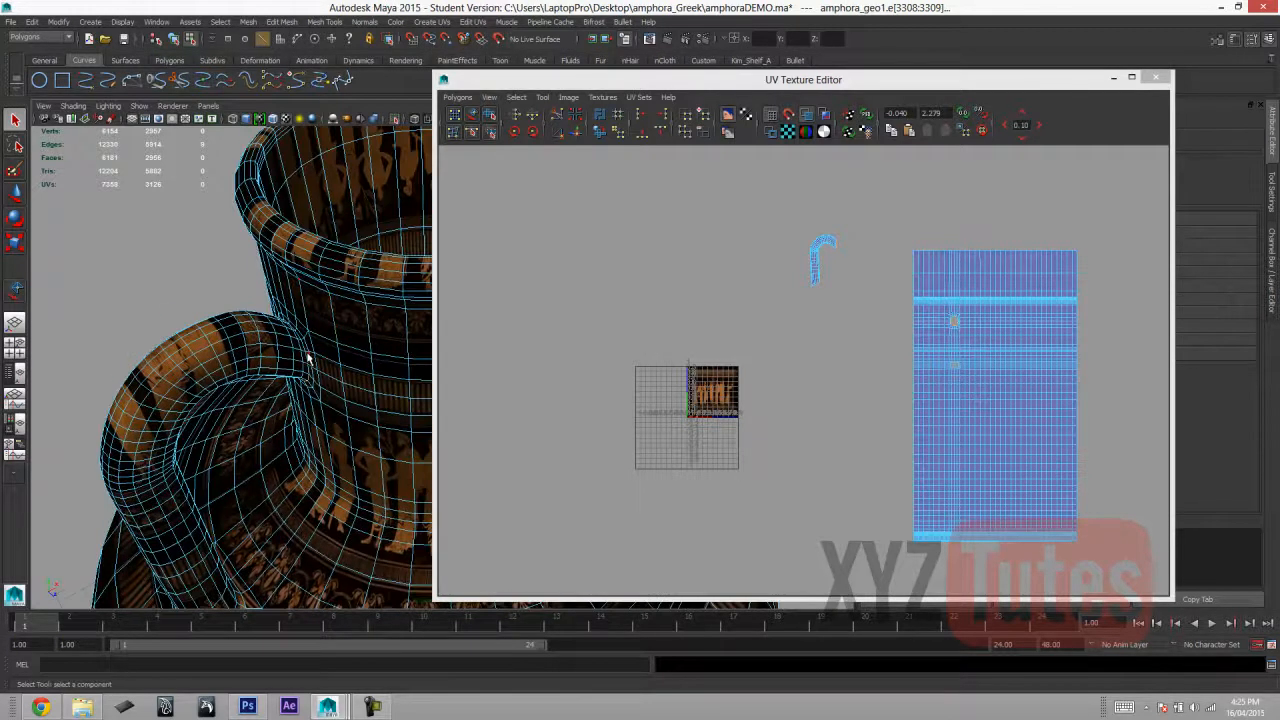
left_click_drag(274, 366, 345, 345, "alt")
left_click(458, 97)
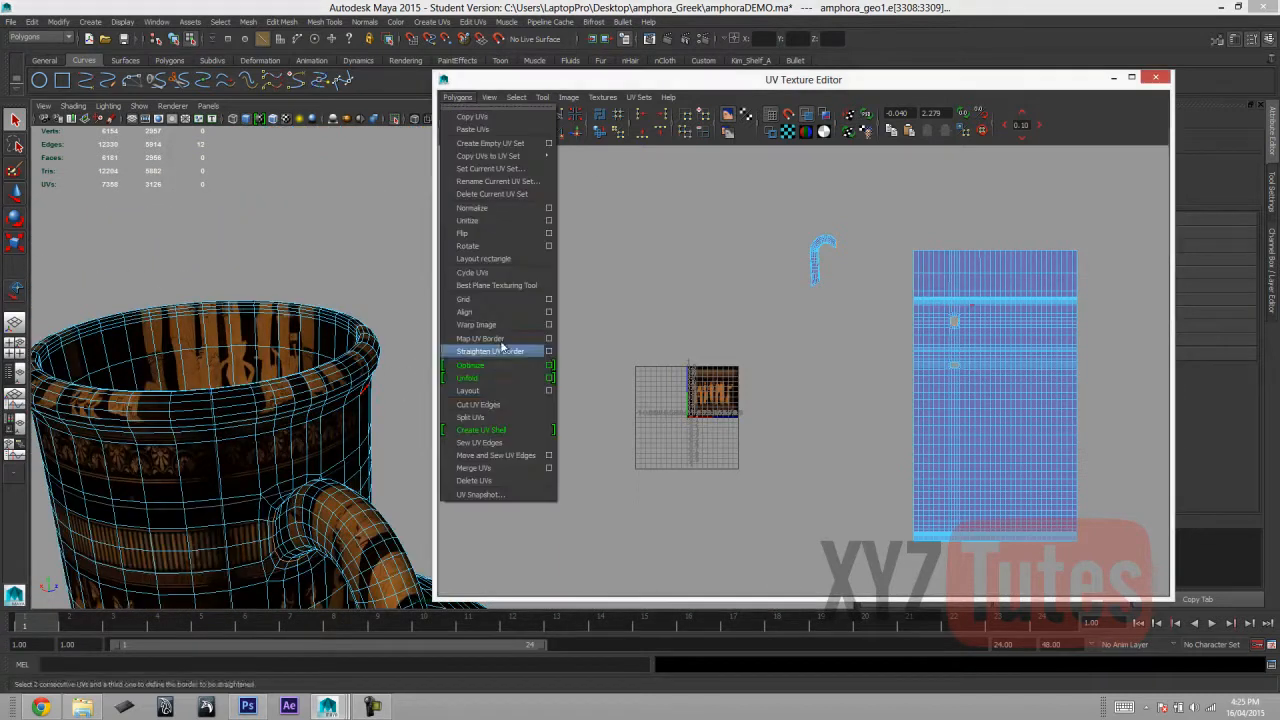
left_click(493, 412)
Select the ring of edges at the handle's lower joint with the body and cut the UVs along it.
scroll(321, 519, "down", 5)
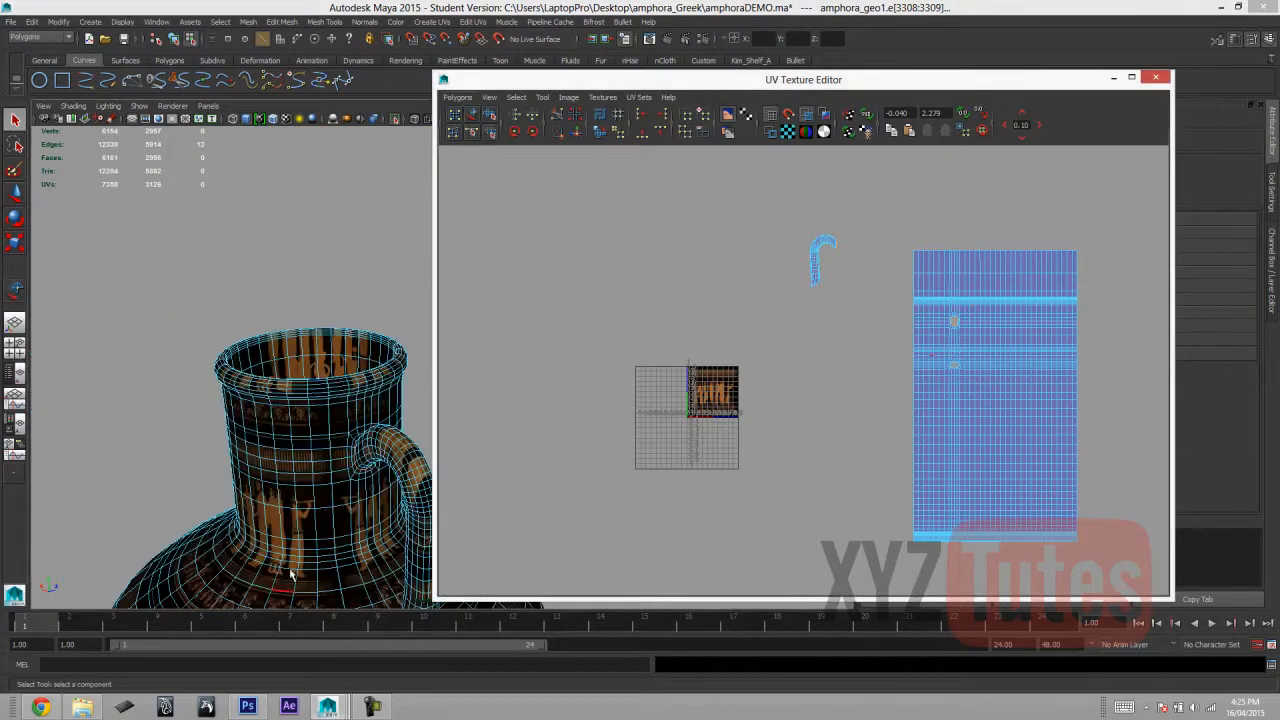
left_click_drag(289, 586, 310, 540, "alt")
middle_click_drag(310, 470, 149, 209, "alt")
scroll(149, 209, "up", 5)
left_click_drag(149, 209, 350, 286, "alt")
middle_click_drag(250, 216, 130, 195, "alt")
scroll(277, 294, "up", 4)
left_click_drag(188, 343, 312, 484, "alt")
left_click(73, 404)
middle_click_drag(240, 411, 363, 429, "alt")
left_click_drag(363, 429, 246, 416, "alt")
double_click(286, 469)
left_click_drag(272, 460, 222, 378, "alt")
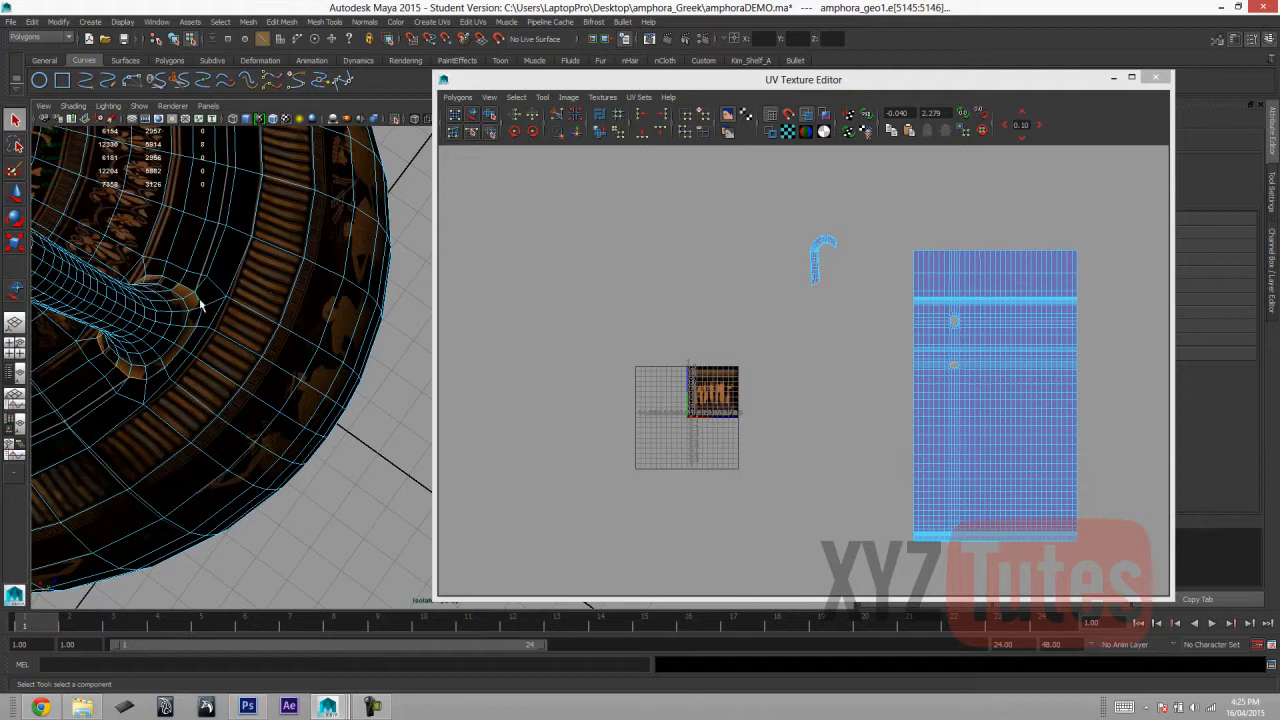
left_click_drag(211, 332, 330, 255, "alt")
left_click(472, 22)
left_click(517, 213)
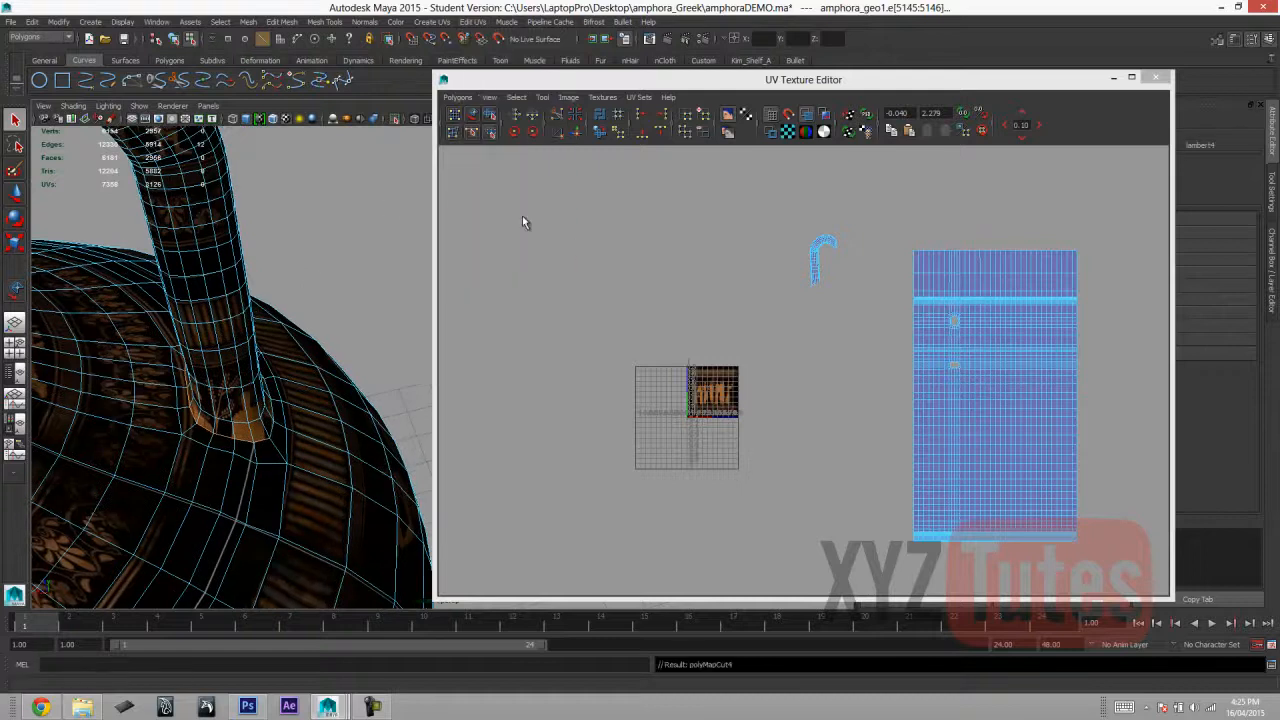
Unfold the handle's UV shell.
left_click(828, 255)
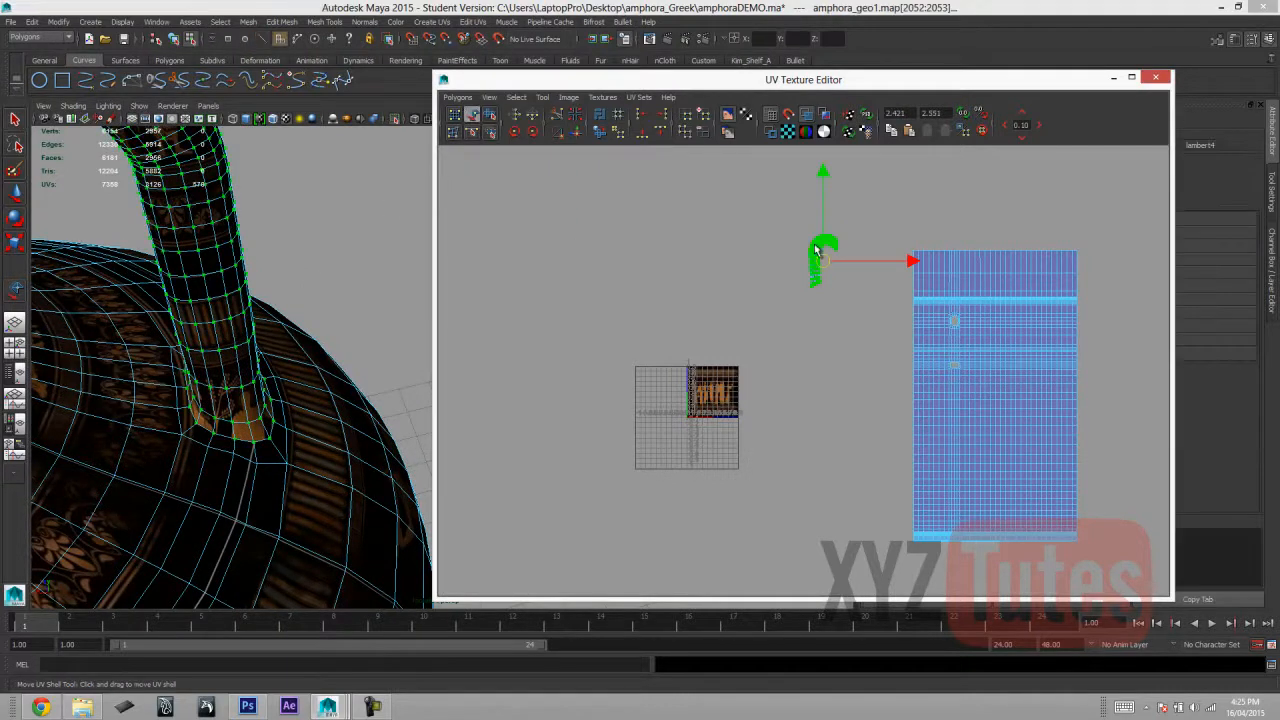
left_click(462, 98)
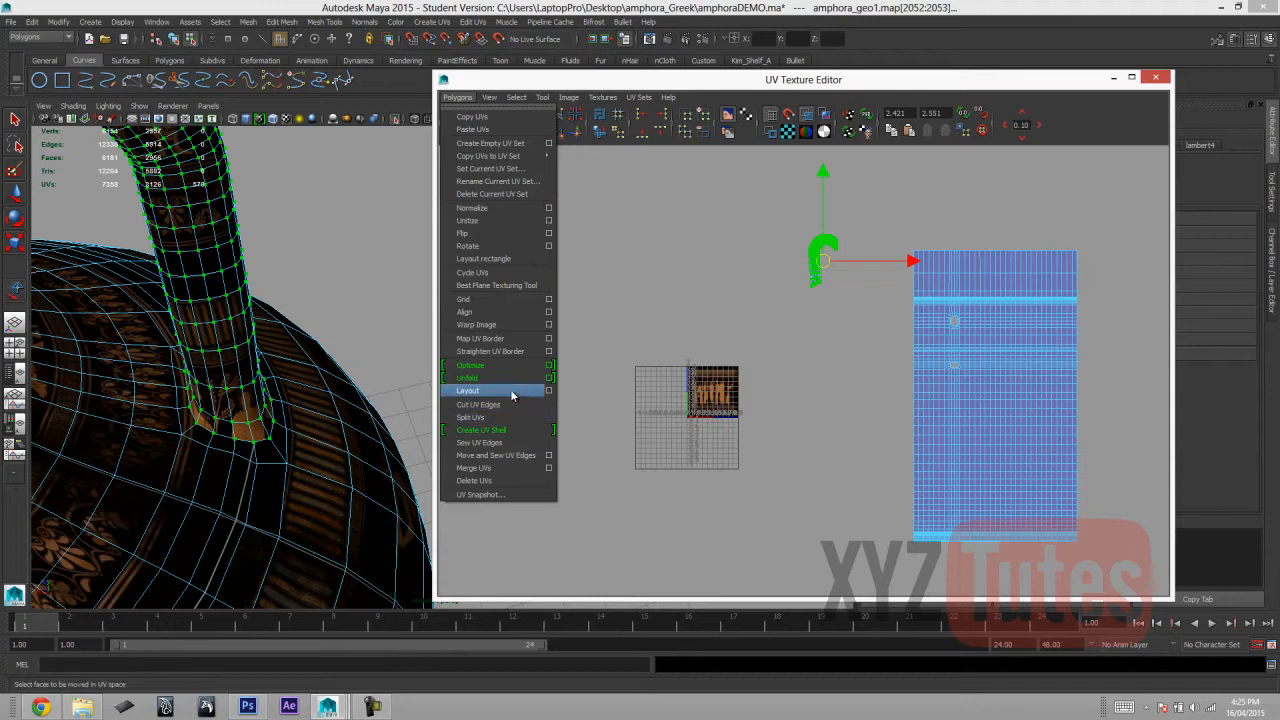
left_click(513, 380)
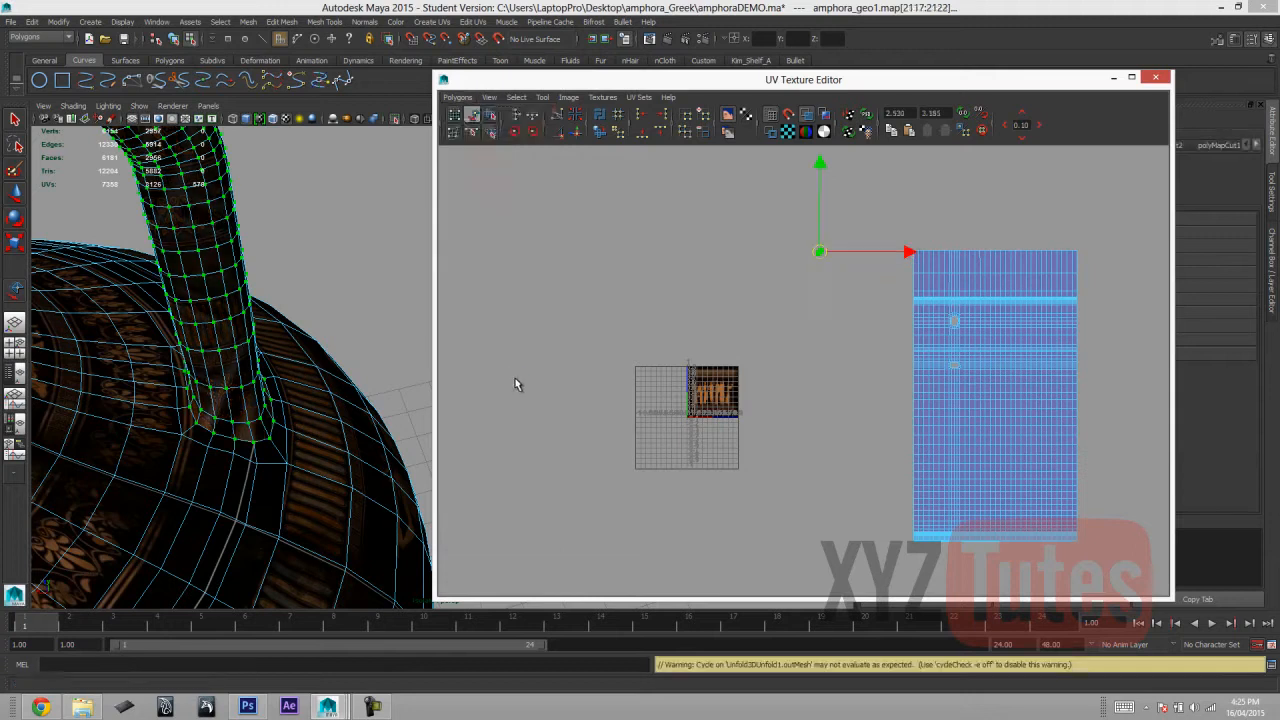
Locate the unfolded handle shell in the UV layout and select it to examine its shape.
key("a")
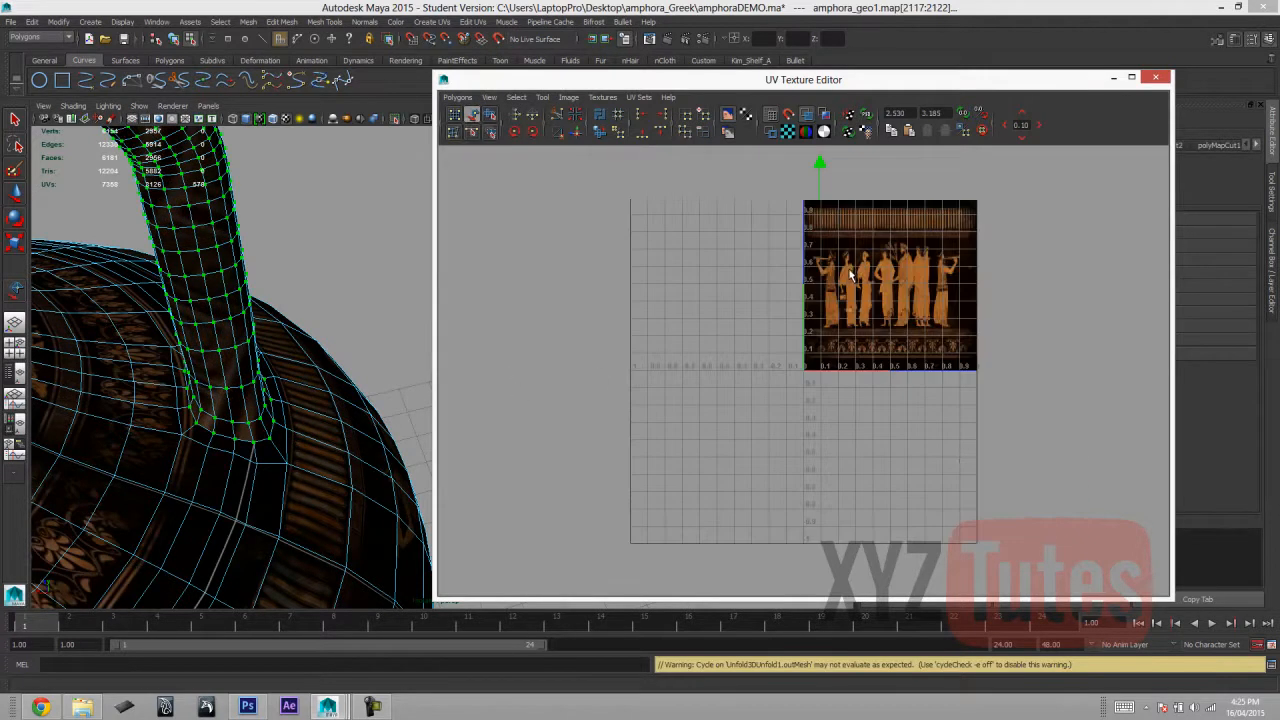
scroll(850, 274, "down", 10)
scroll(897, 252, "up", 2)
left_click_drag(896, 246, 706, 435)
scroll(706, 430, "up", 4)
middle_click_drag(660, 360, 838, 238, "alt")
scroll(789, 382, "up", 6)
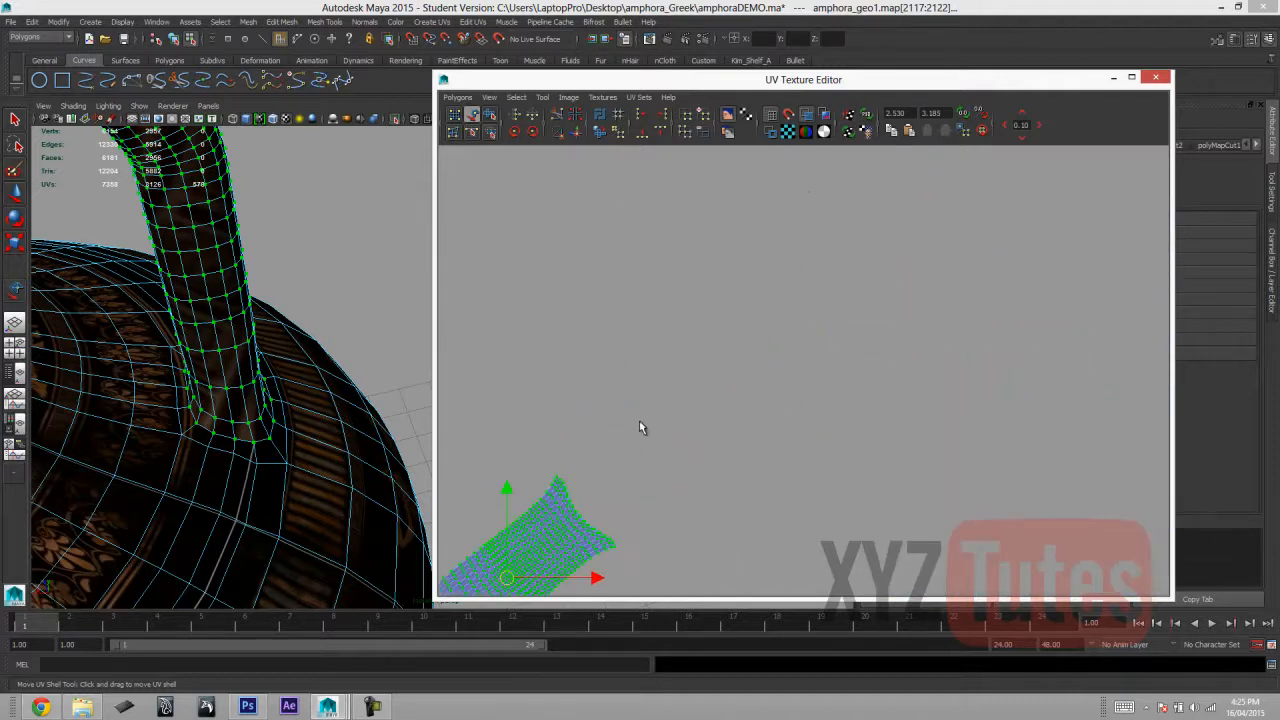
middle_click_drag(640, 426, 811, 237, "alt")
scroll(811, 237, "down", 2)
left_click(936, 410)
right_click(706, 416)
right_click_drag(706, 416, 757, 412)
left_click(677, 448)
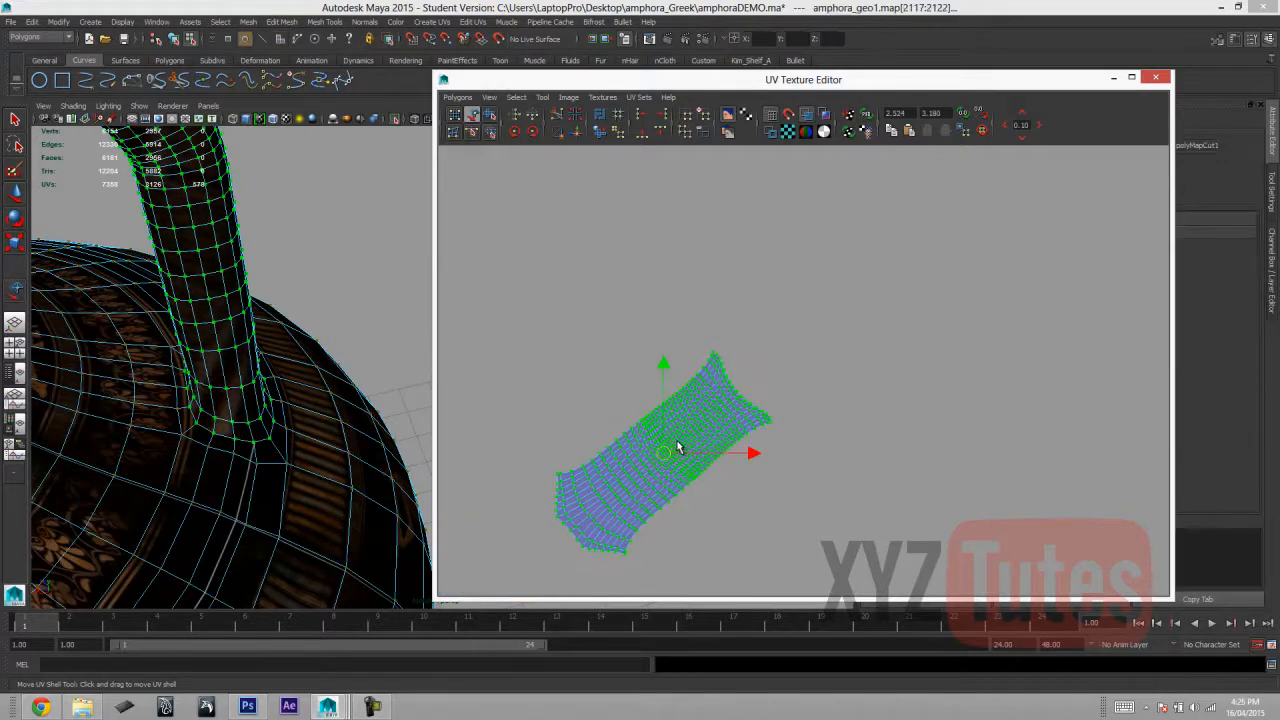
left_click_drag(677, 448, 687, 439)
Examine how the unfolded handle shell corresponds to the handle by selecting a few handle UVs on the model.
key("q")
right_click_drag(652, 412, 689, 430)
left_click(803, 374)
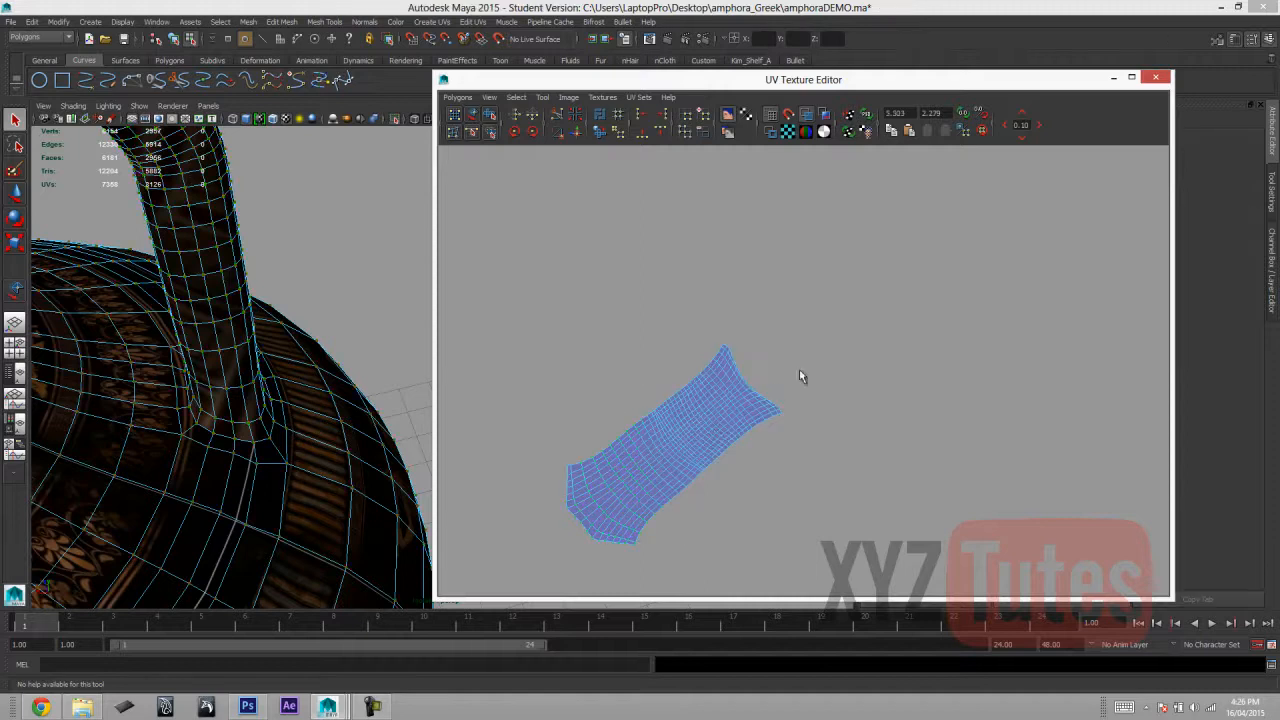
left_click_drag(720, 412, 697, 427)
mouse_move(262, 225)
left_mouse_down("alt")
mouse_move(263, 289)
mouse_move(262, 225)
left_mouse_up("alt")
scroll(262, 287, "down", 5)
left_click(713, 432)
left_click(726, 478)
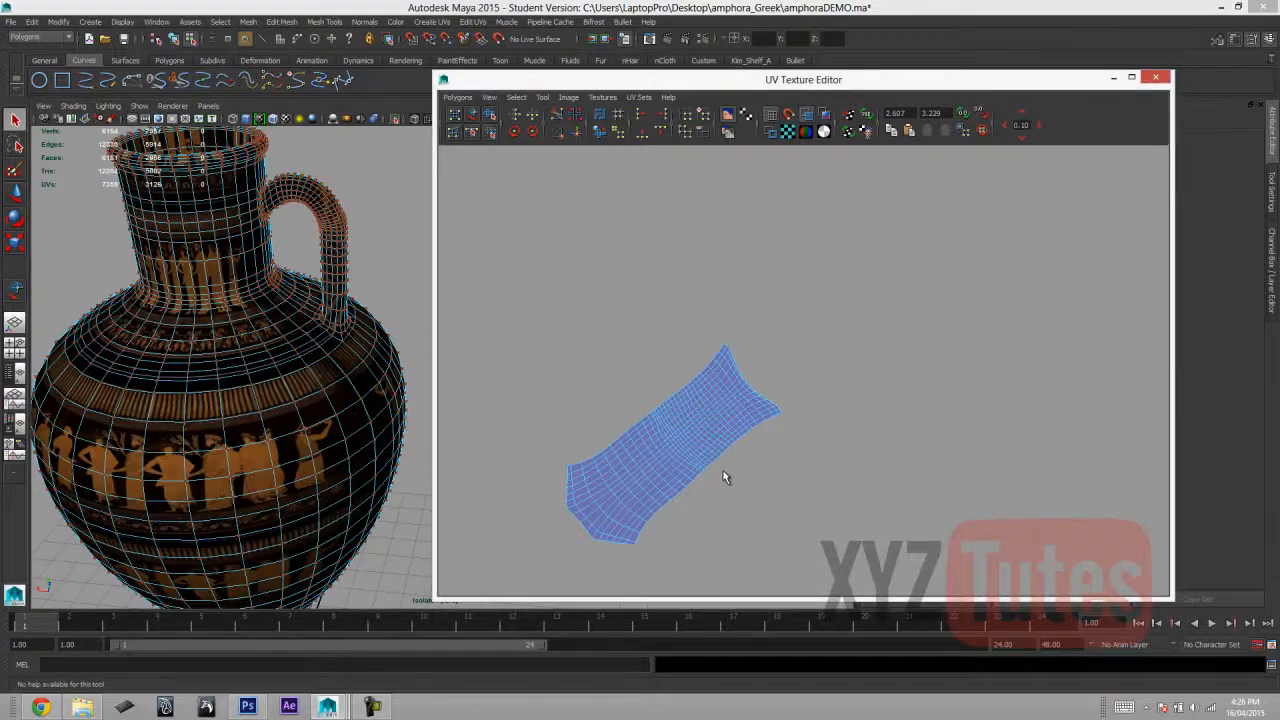
left_click(335, 220)
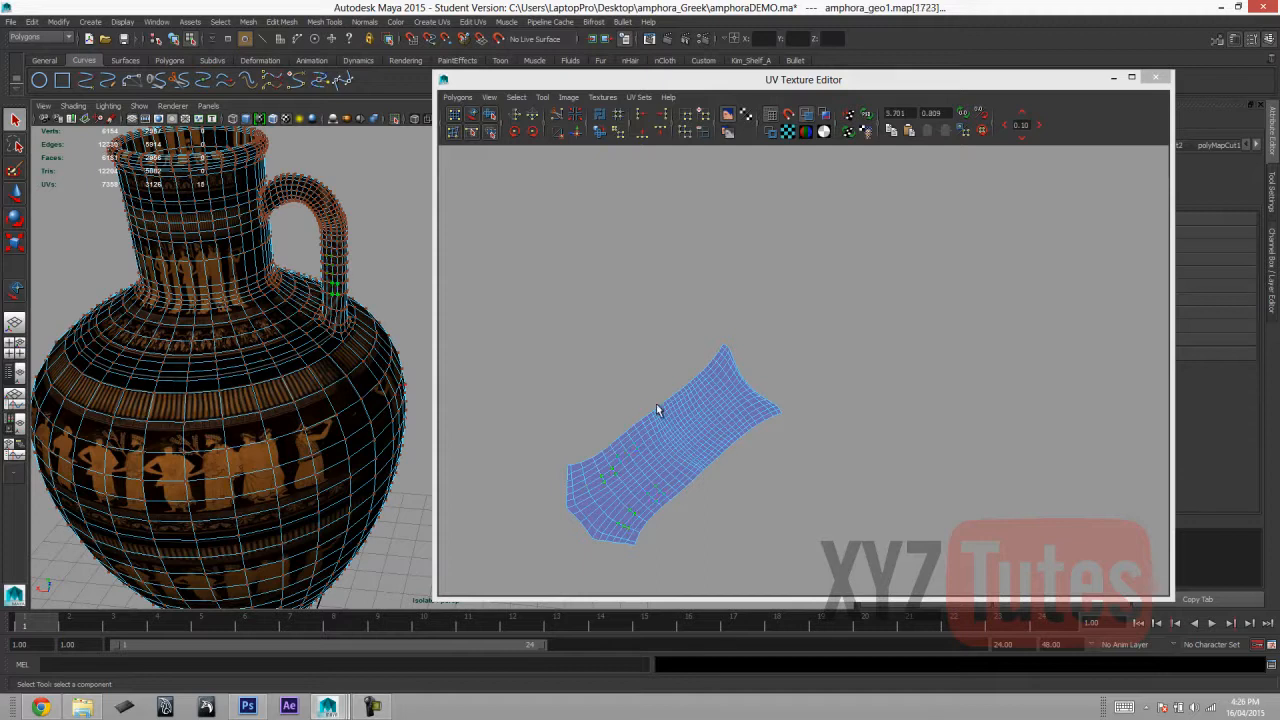
scroll(659, 404, "down", 5)
left_click(333, 290)
left_click_drag(332, 290, 360, 180, "alt")
scroll(594, 347, "down", 12)
scroll(683, 332, "down", 1)
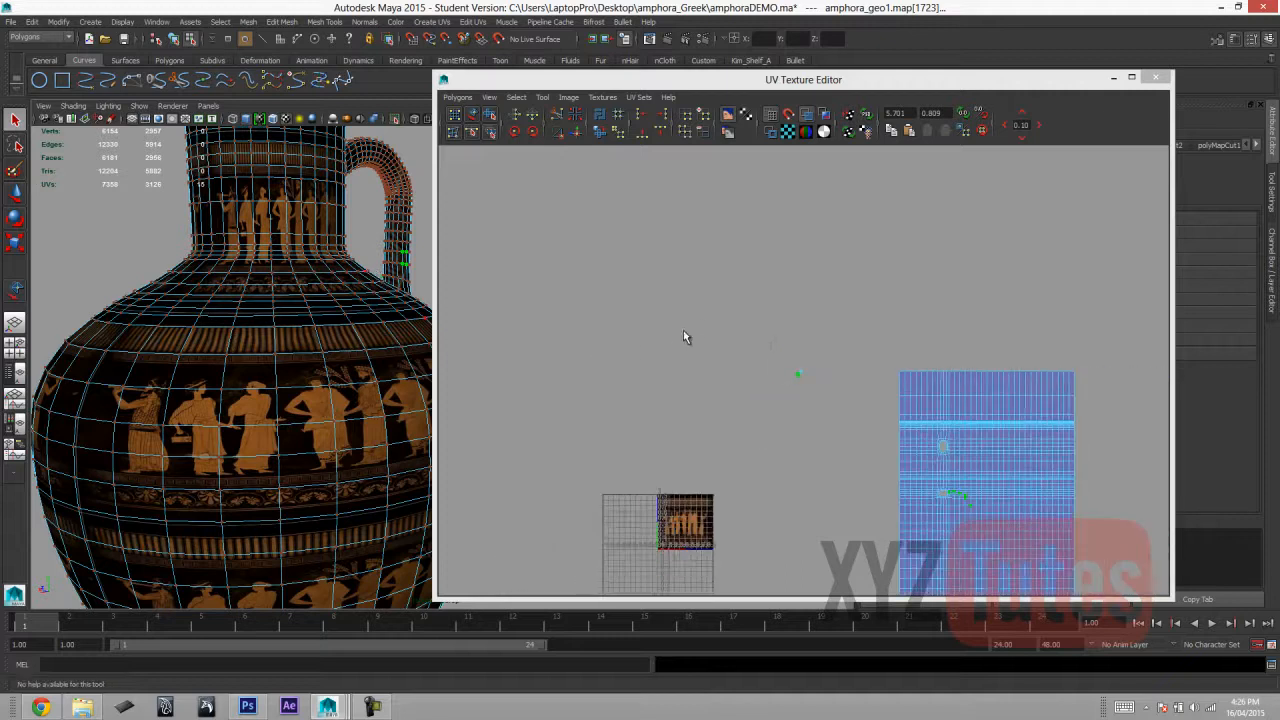
Move the body shell to the other side of the texture tile and reposition the handle shell in the empty UV space.
scroll(683, 332, "down", 2)
left_click(472, 117)
left_click(806, 347)
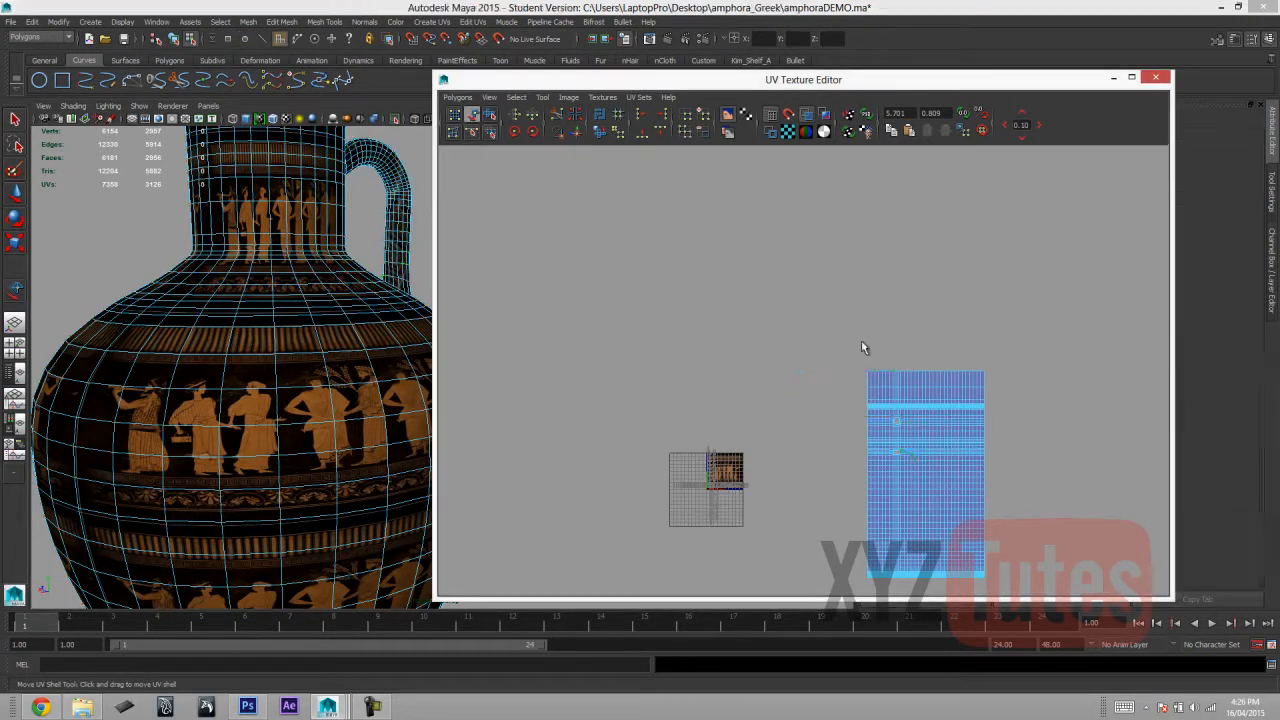
left_click(929, 420)
left_click_drag(927, 476, 620, 416)
scroll(667, 420, "up", 3)
middle_click_drag(667, 420, 787, 356, "alt")
left_click_drag(900, 287, 920, 363)
left_click_drag(918, 309, 893, 404)
Lay out the amphora's UV shells automatically inside the 0-to-1 texture tile.
left_click(458, 97)
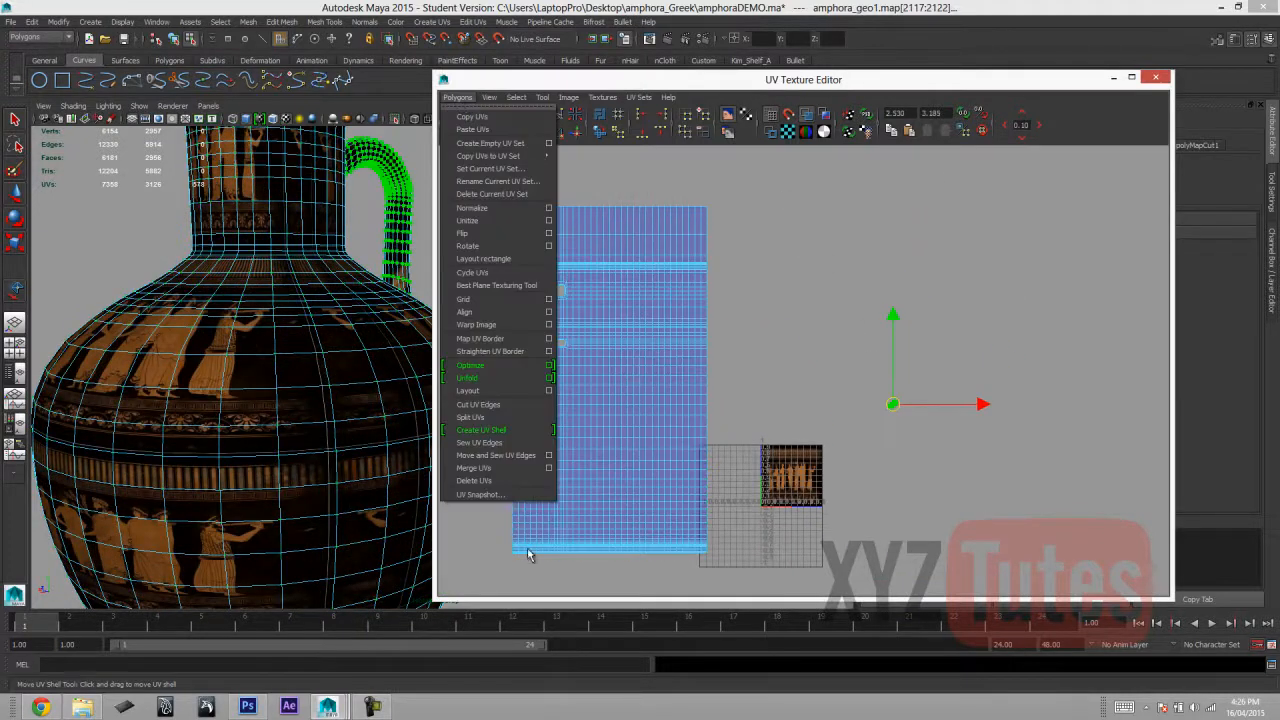
left_click(520, 392)
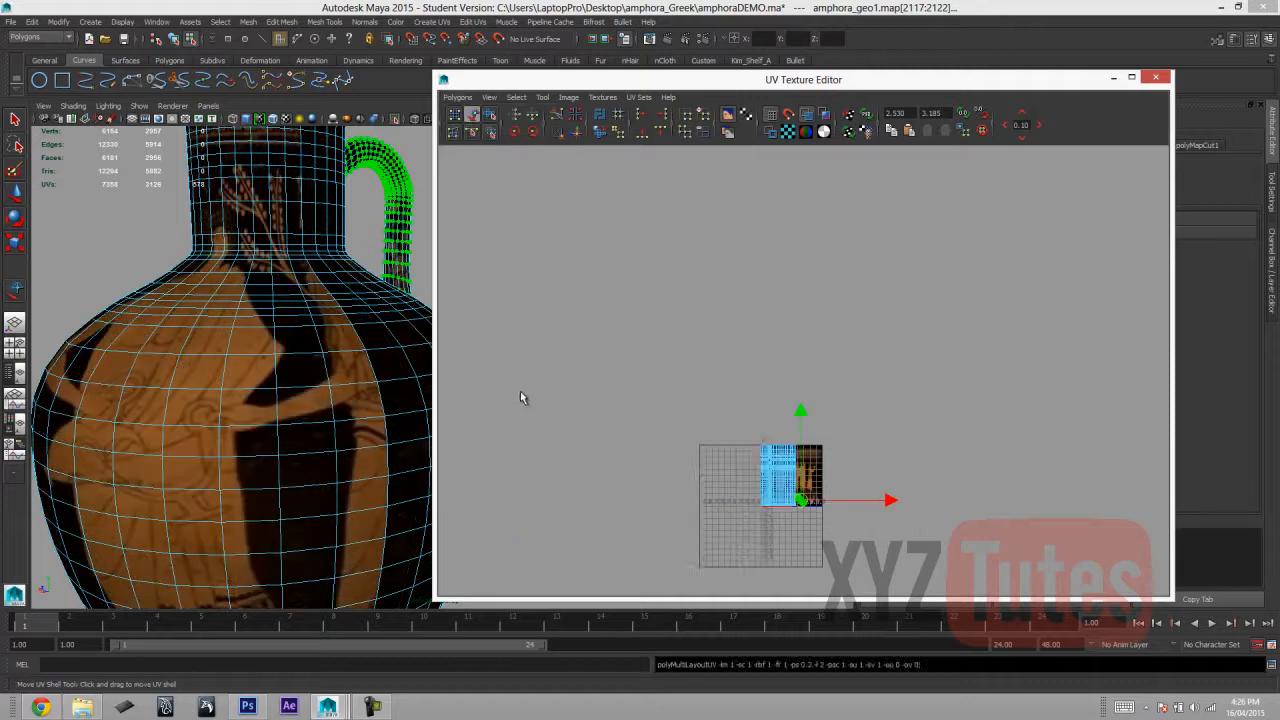
left_click(778, 487)
scroll(720, 191, "up", 5)
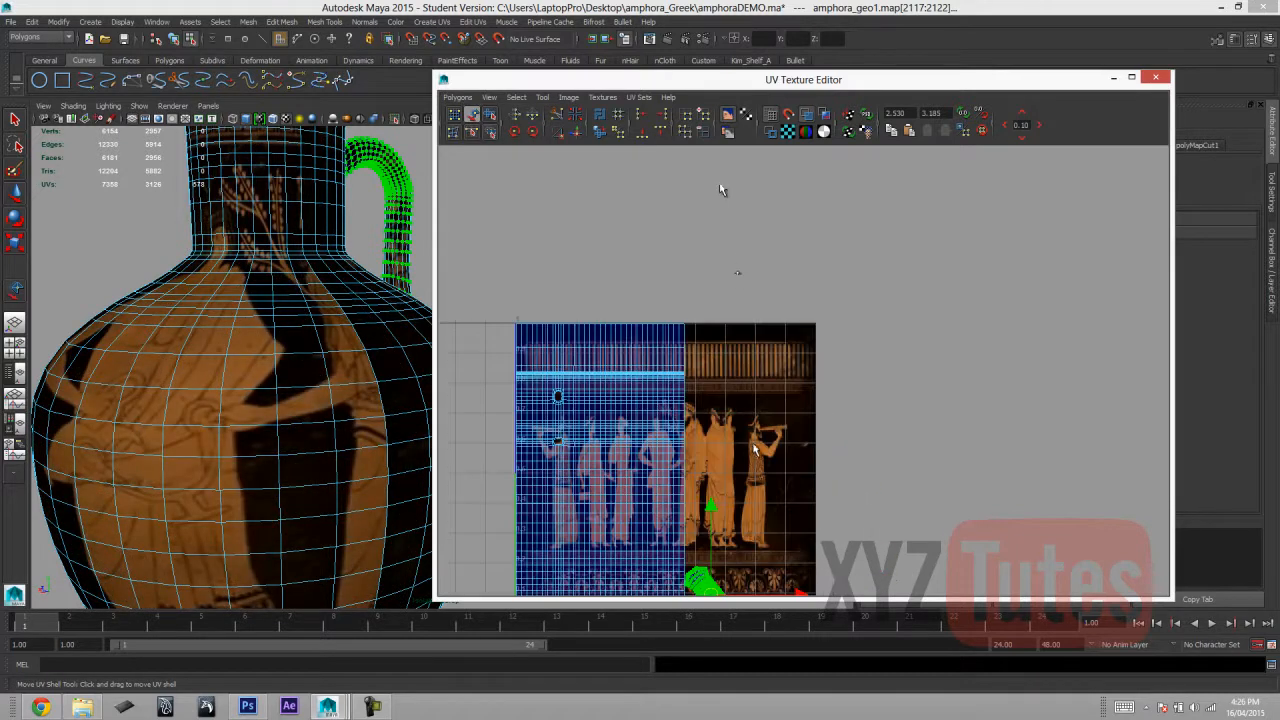
middle_click_drag(746, 317, 731, 187, "alt")
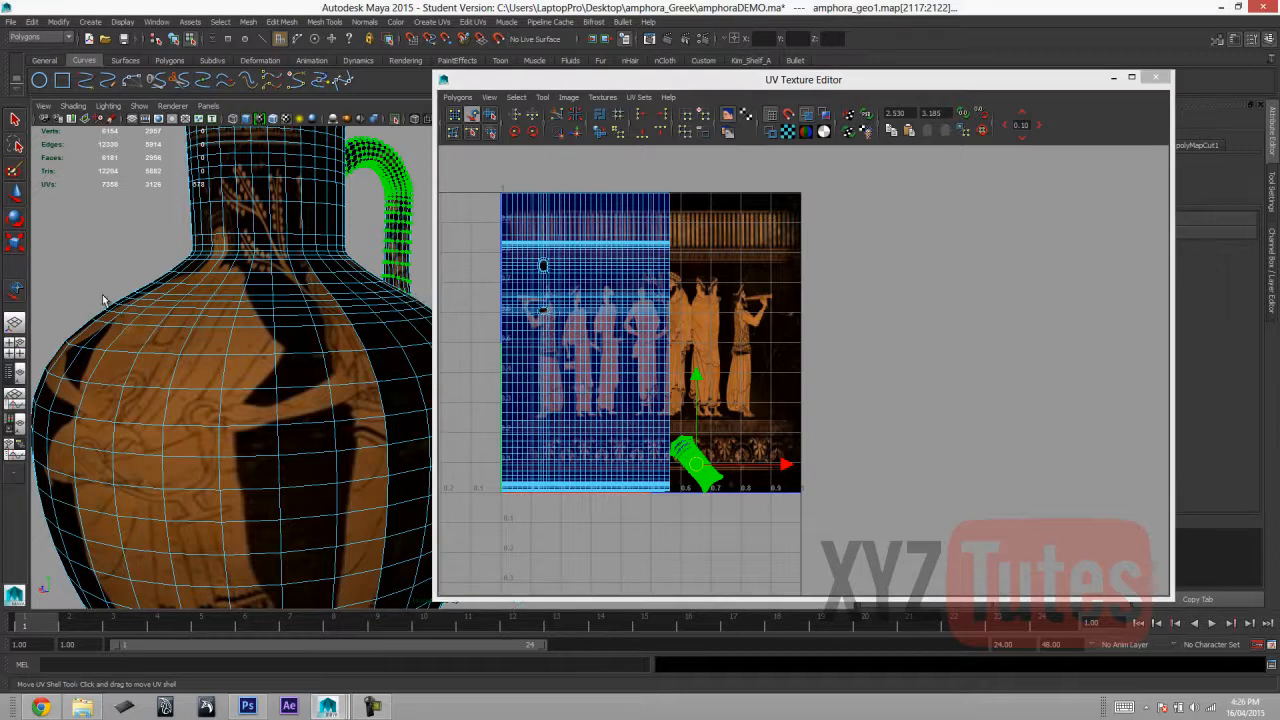
Move the handle shell out of the texture tile into the empty space beside it.
middle_click_drag(93, 290, 188, 307, "alt")
scroll(188, 305, "down", 6)
left_click_drag(332, 380, 420, 330, "alt")
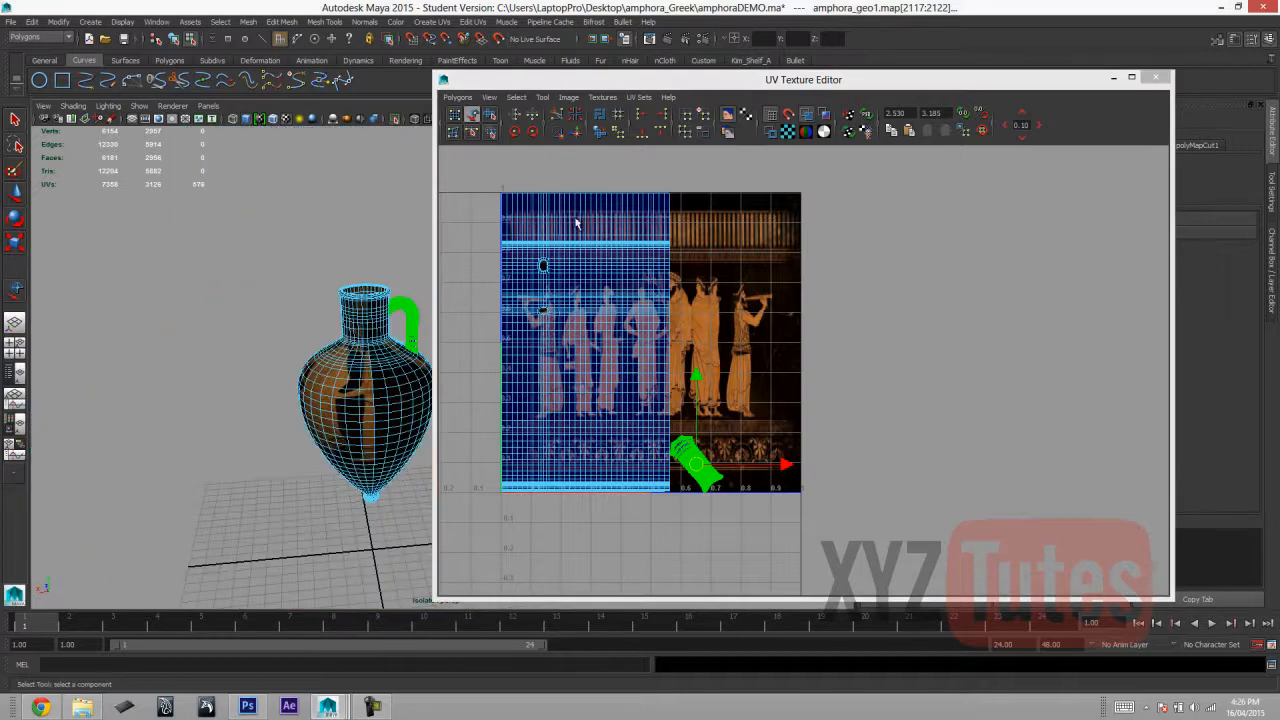
left_click(738, 452)
left_click_drag(703, 467, 956, 384)
Scale all the body shell's UVs horizontally from the tile's lower-left corner so they span the full texture width.
right_click_drag(594, 221, 668, 207)
left_click_drag(726, 182, 485, 522)
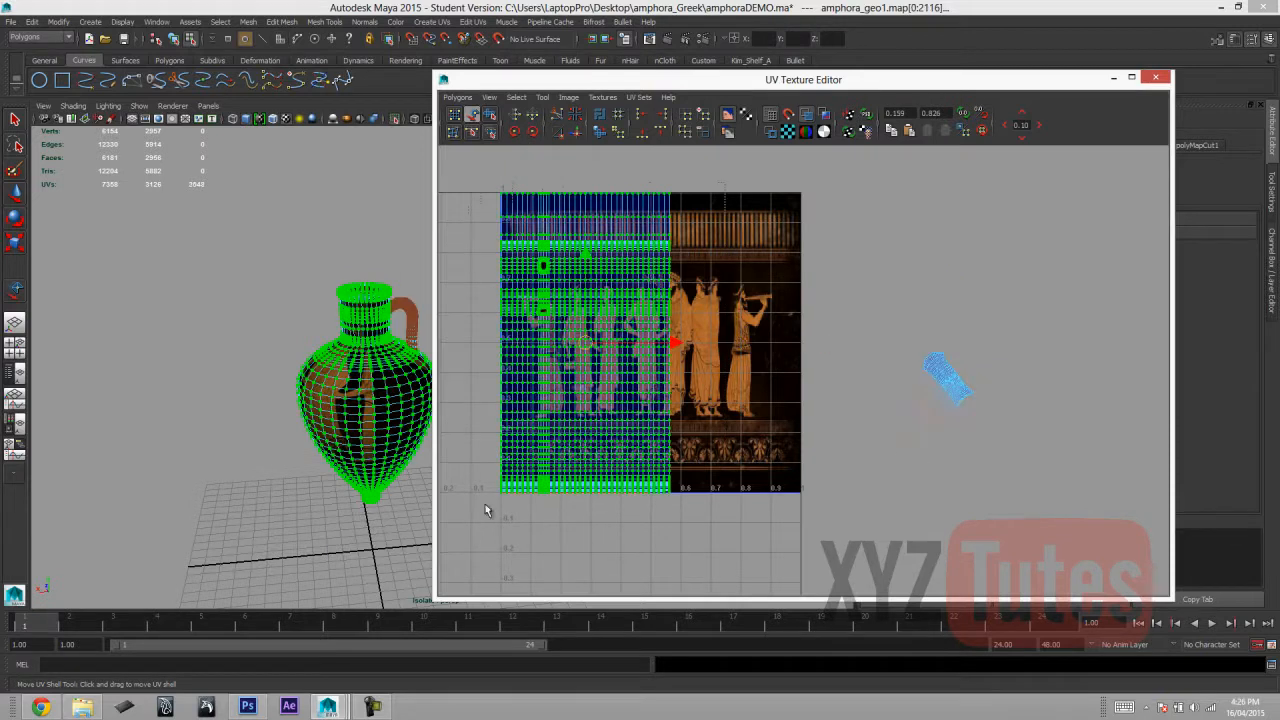
key("q")
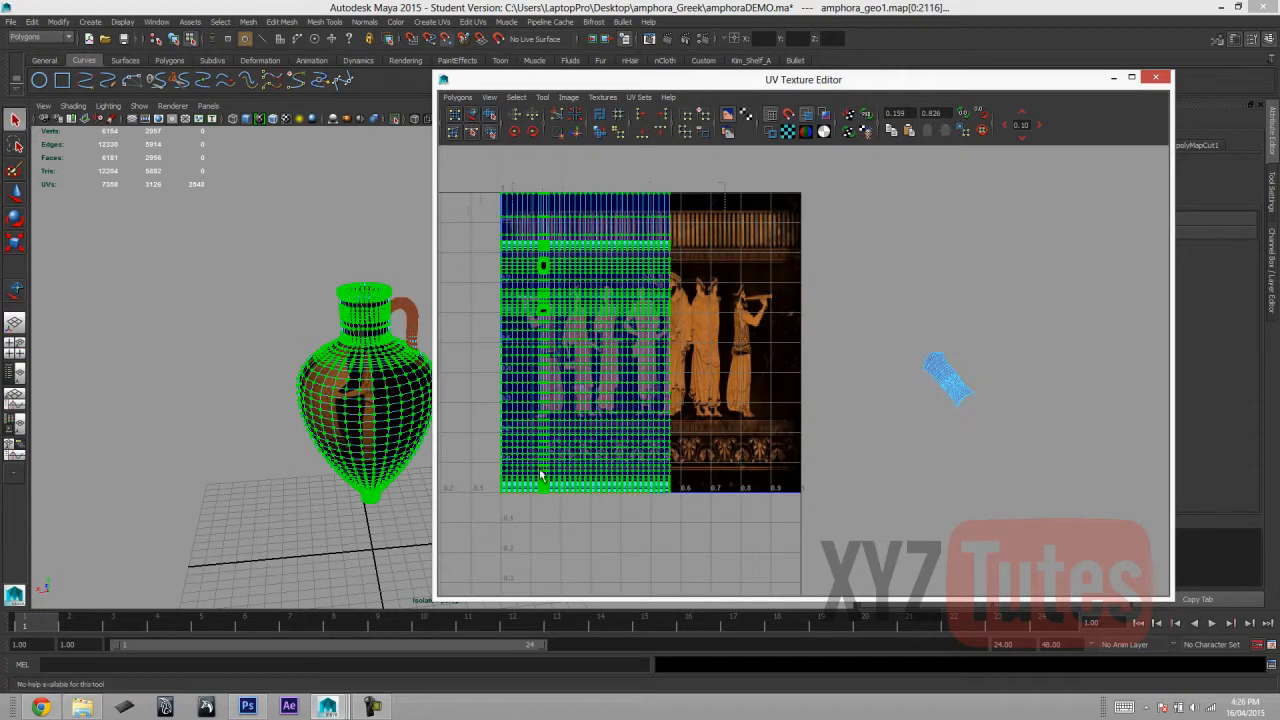
key("w")
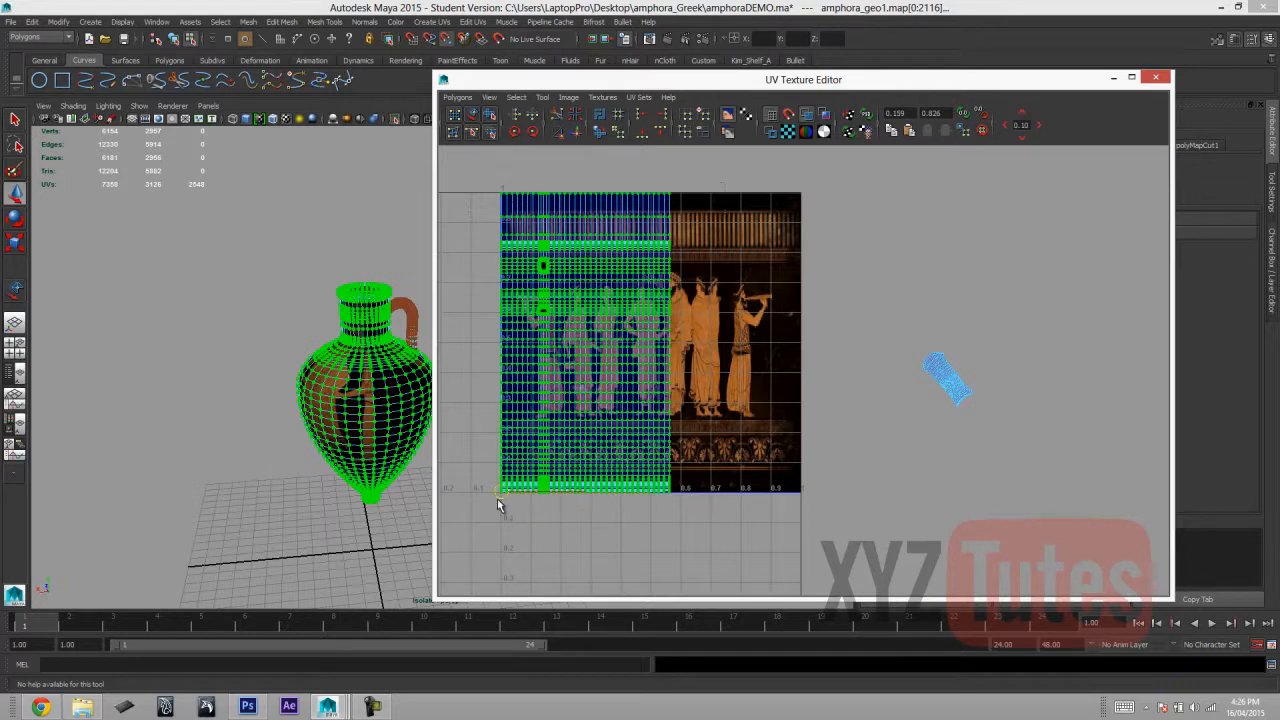
key("e")
key("r")
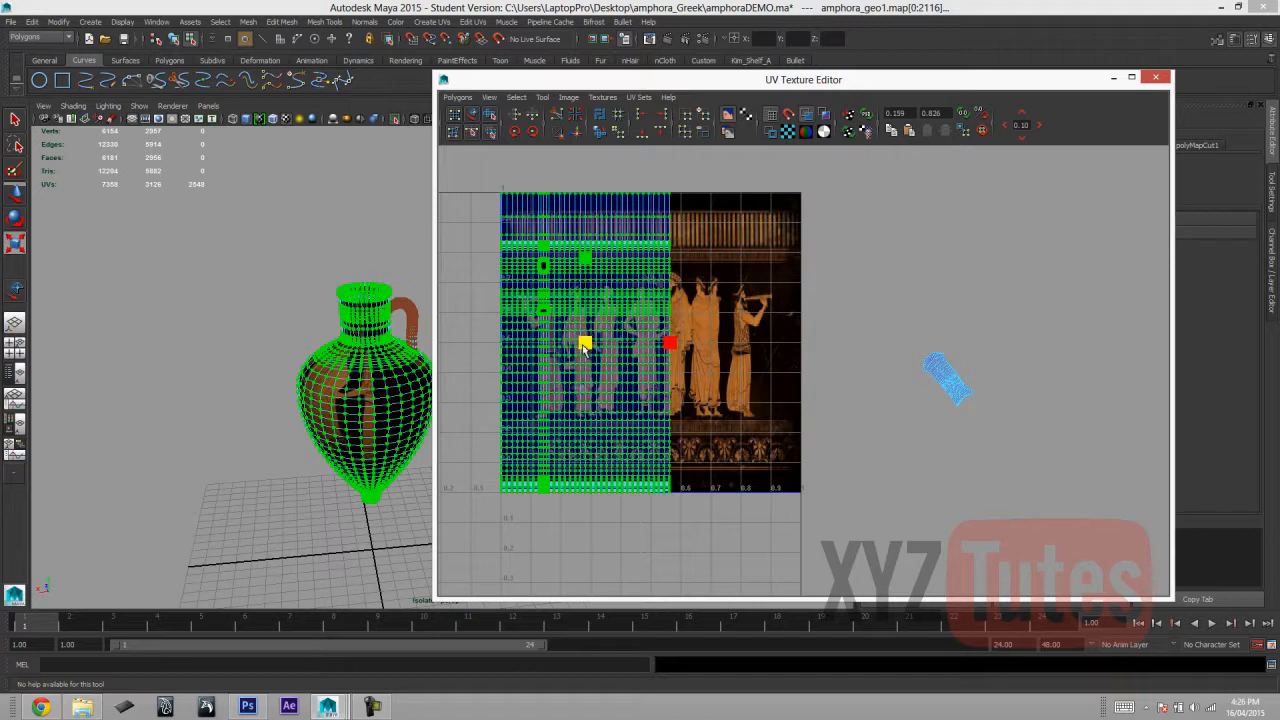
left_click_drag(585, 344, 498, 496)
key("Insert")
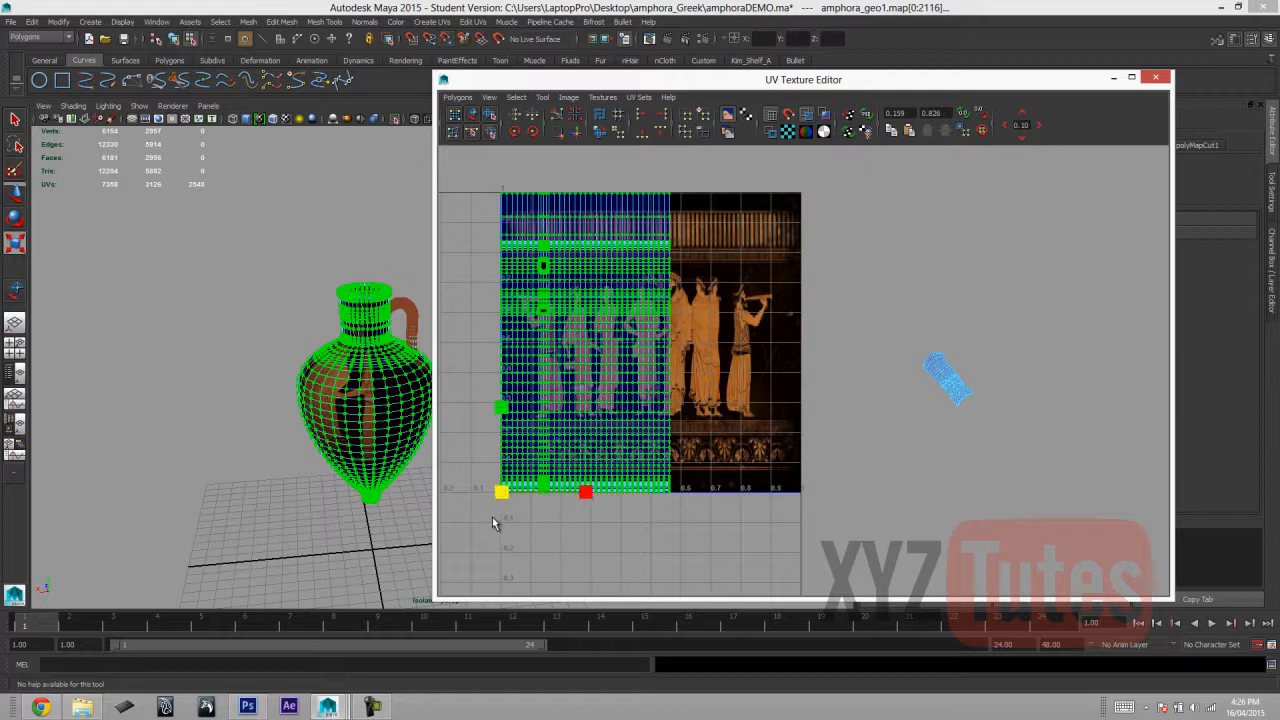
left_click_drag(588, 500, 654, 510)
scroll(804, 386, "up", 3)
left_click(840, 399)
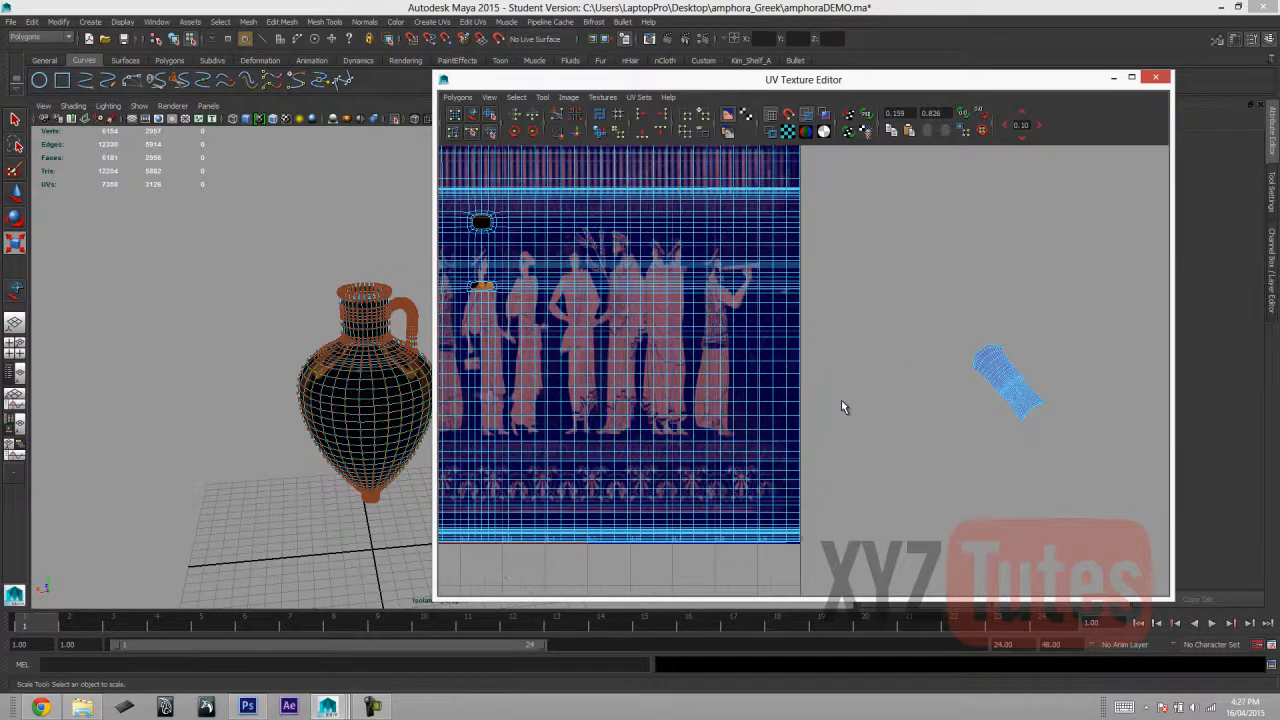
Select the UVs along the body shell's right border and set their U coordinate to 1.000.
key("q")
right_click_drag(783, 287, 828, 283)
scroll(815, 288, "down", 3)
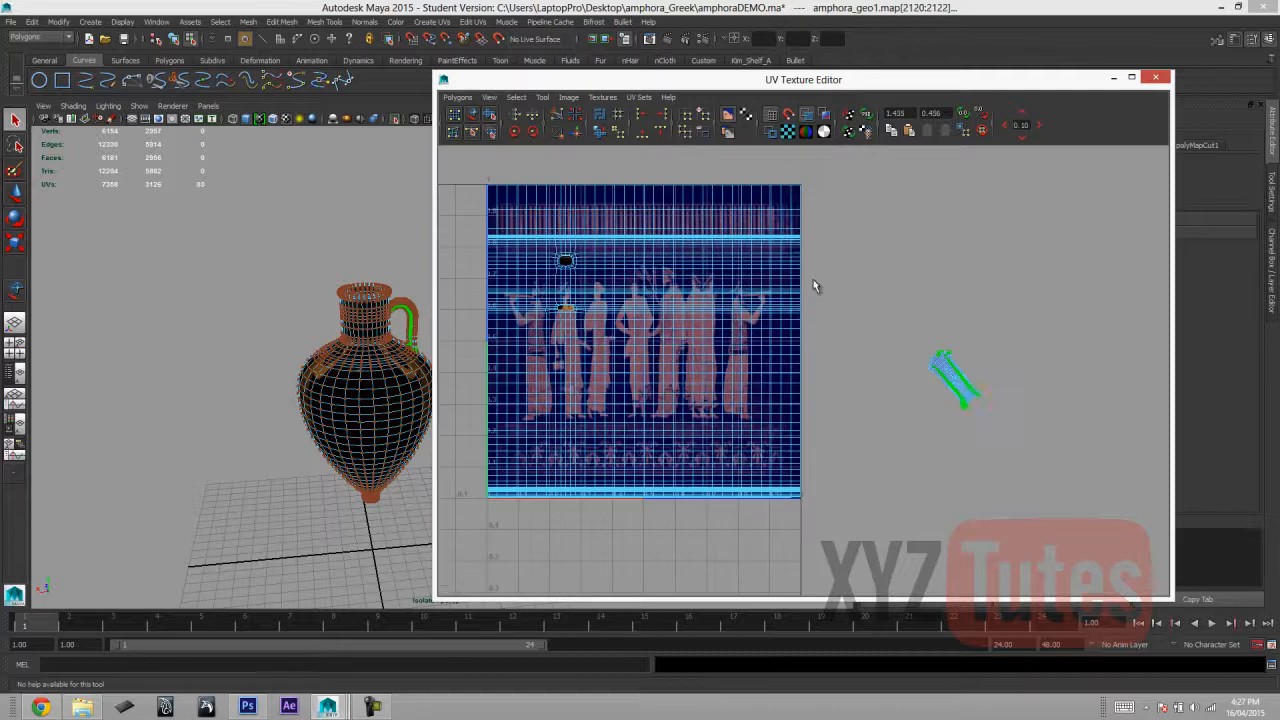
left_click_drag(812, 544, 798, 564)
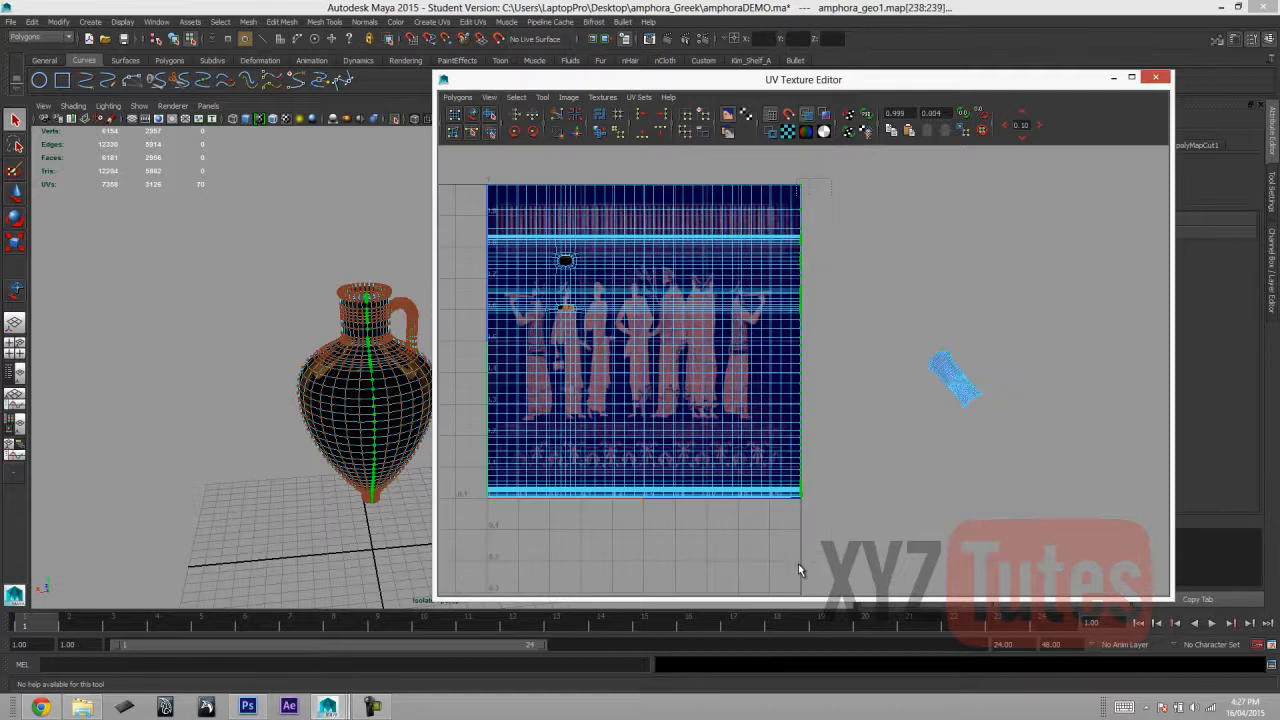
left_click(913, 113)
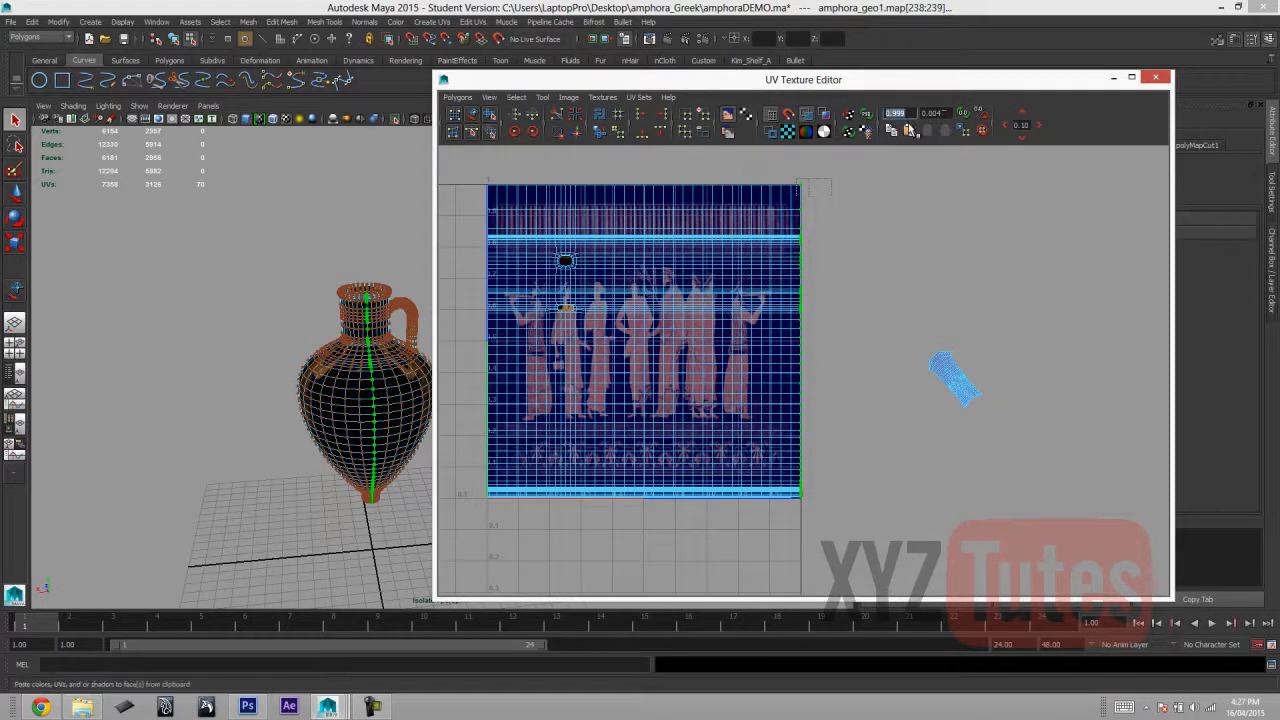
left_click(912, 255)
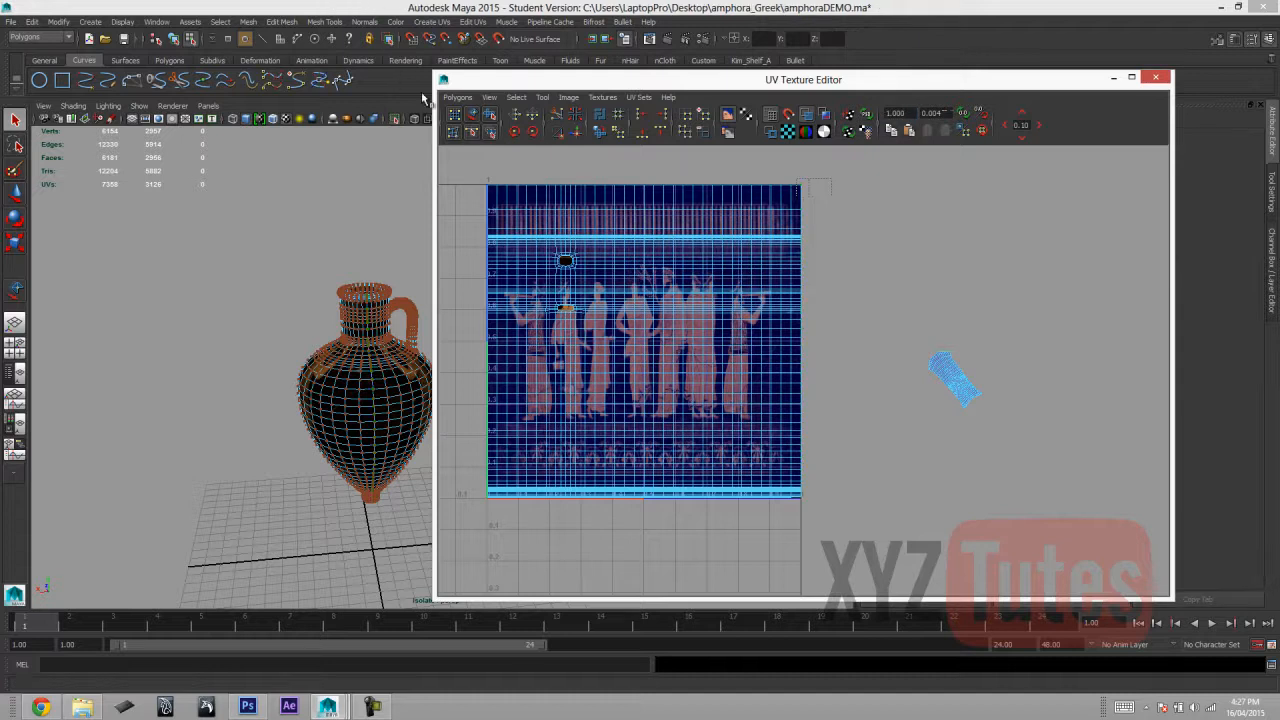
Rotate the handle shell until it stands upright and select the UVs at its upper flared end to identify it.
left_click(473, 117)
left_click(956, 392)
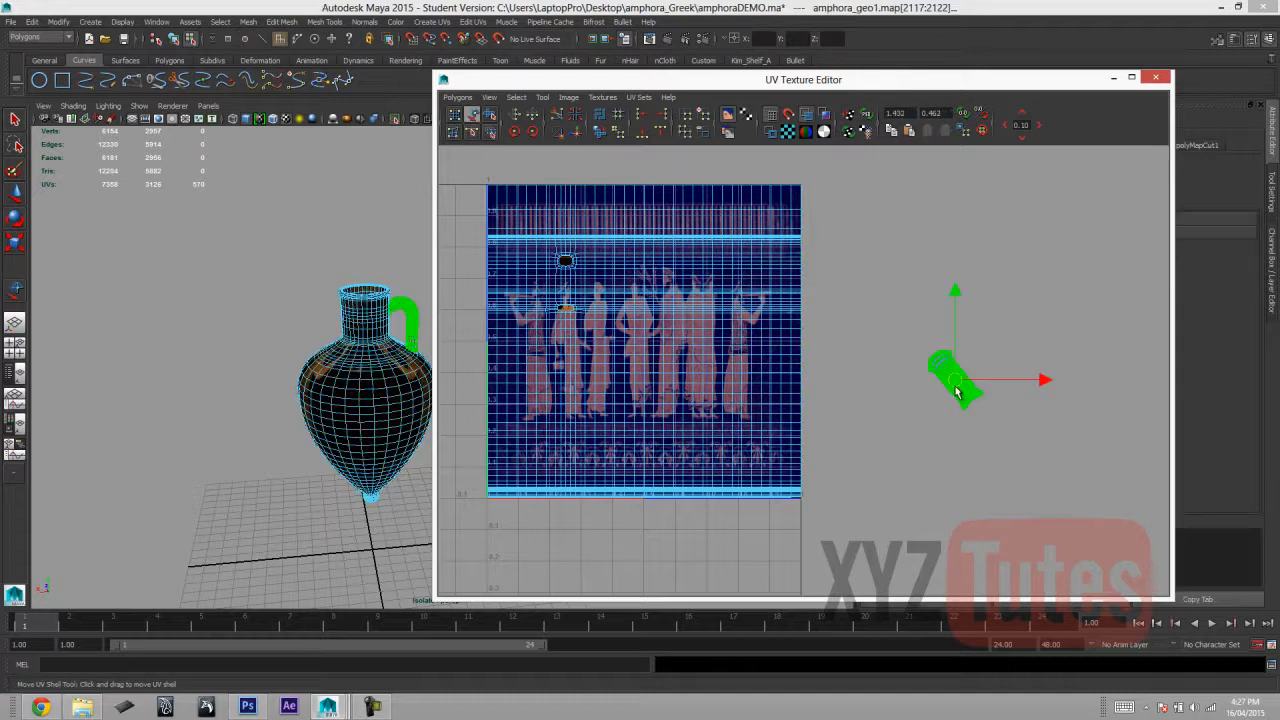
key("e")
left_click_drag(877, 400, 872, 397)
left_click(859, 231)
right_click_drag(969, 364, 1020, 367)
left_click_drag(996, 336, 946, 357)
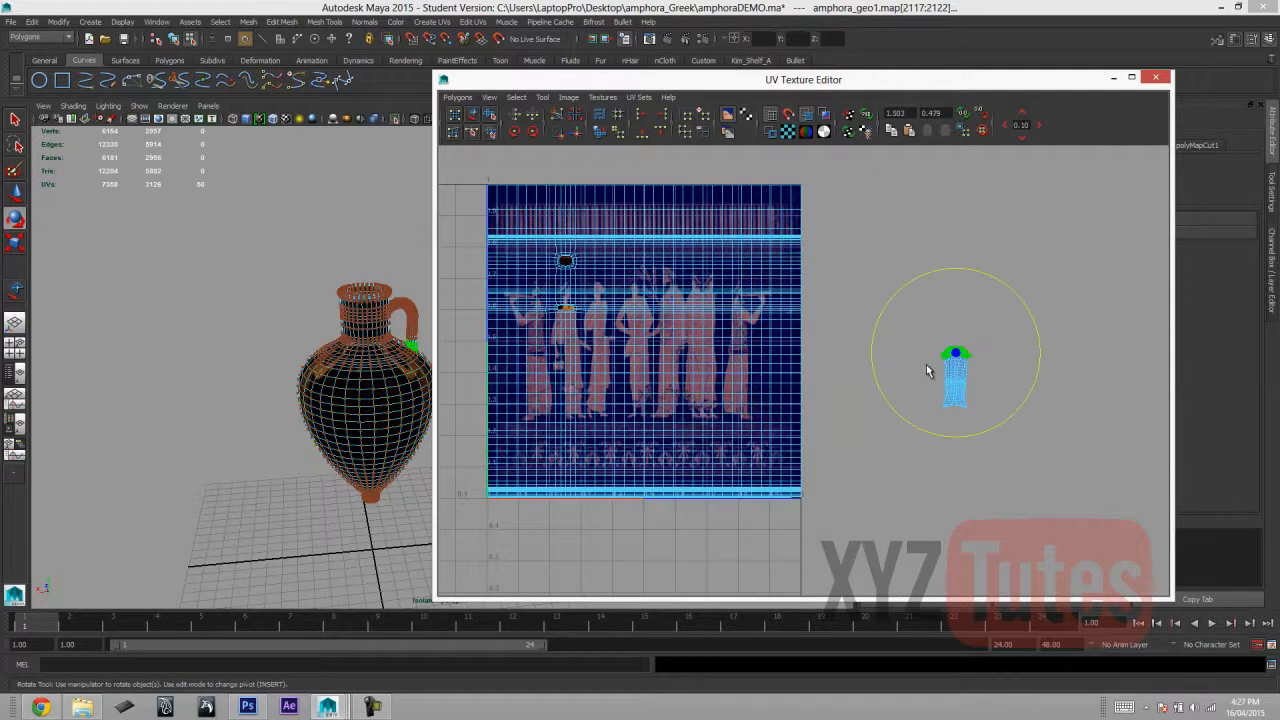
Turn the handle shell upside down and place it on the body shell over the two handle openings.
left_click(473, 116)
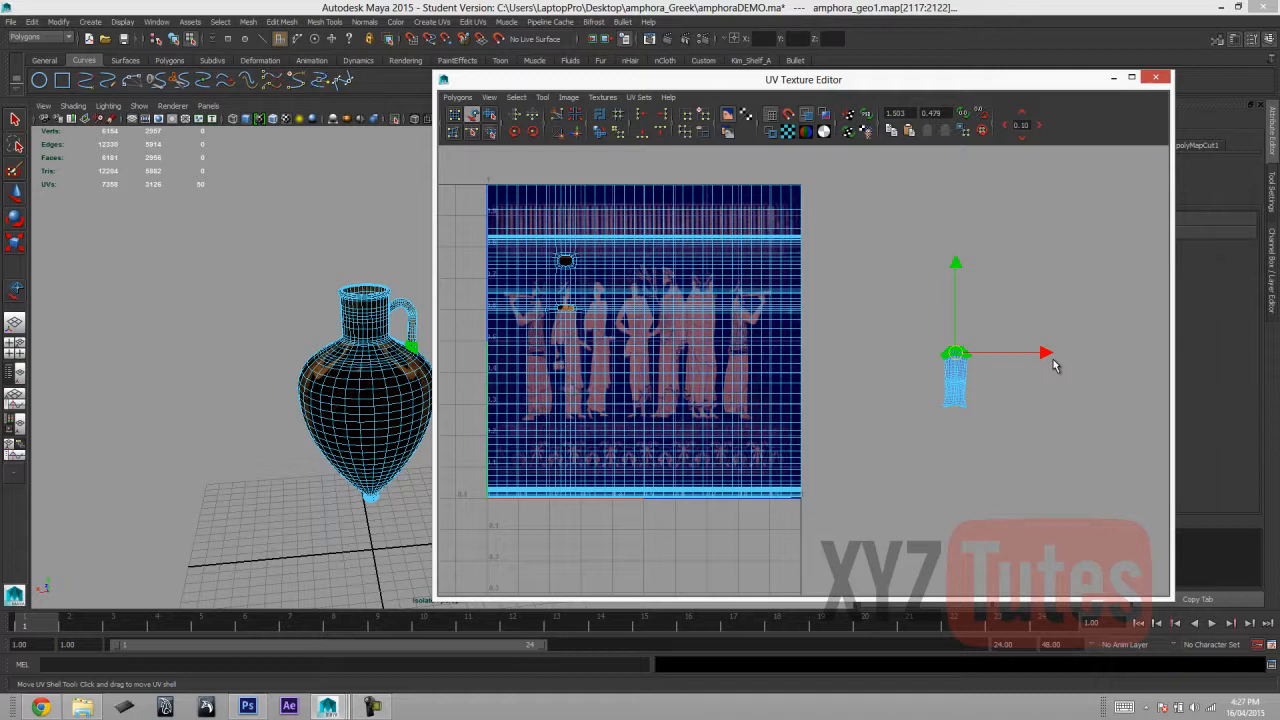
left_click(965, 389)
left_click(514, 133)
left_click(514, 133)
left_click(514, 133)
left_click(514, 133)
left_click_drag(945, 378, 567, 285)
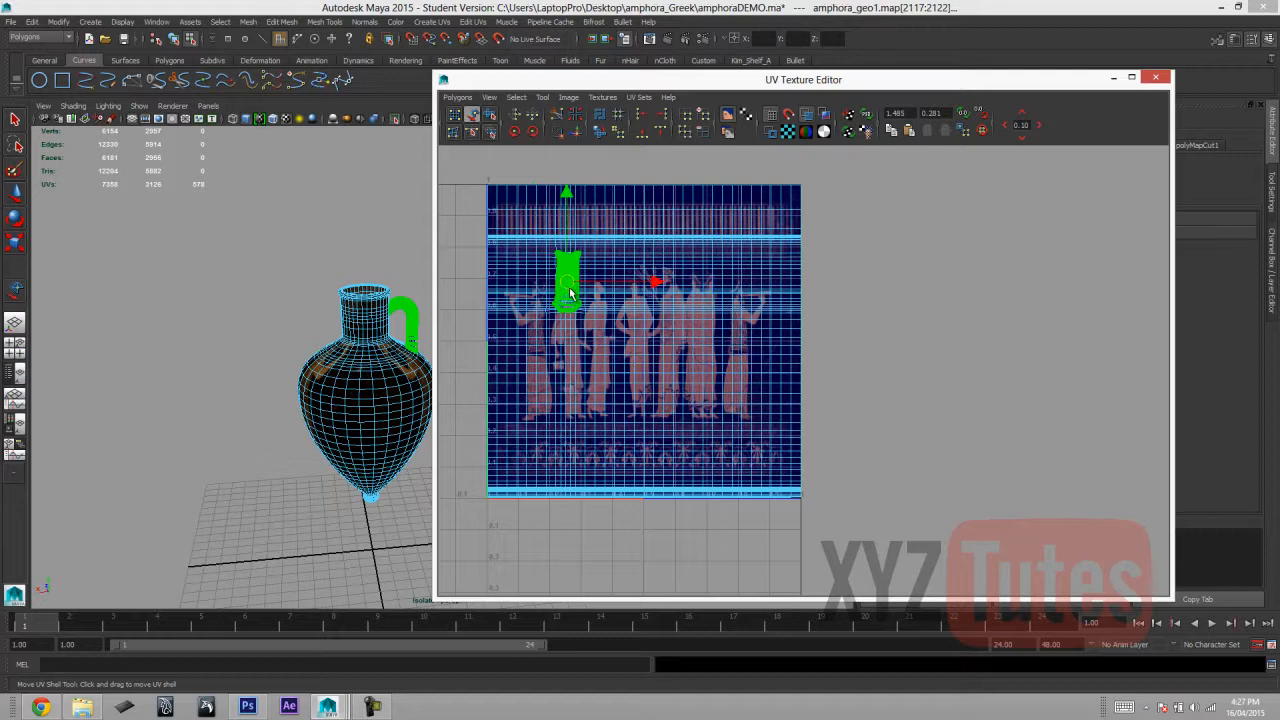
Examine how the mural texture falls on the amphora, selecting faces on one figure to compare with the UV layout.
scroll(569, 292, "up", 5)
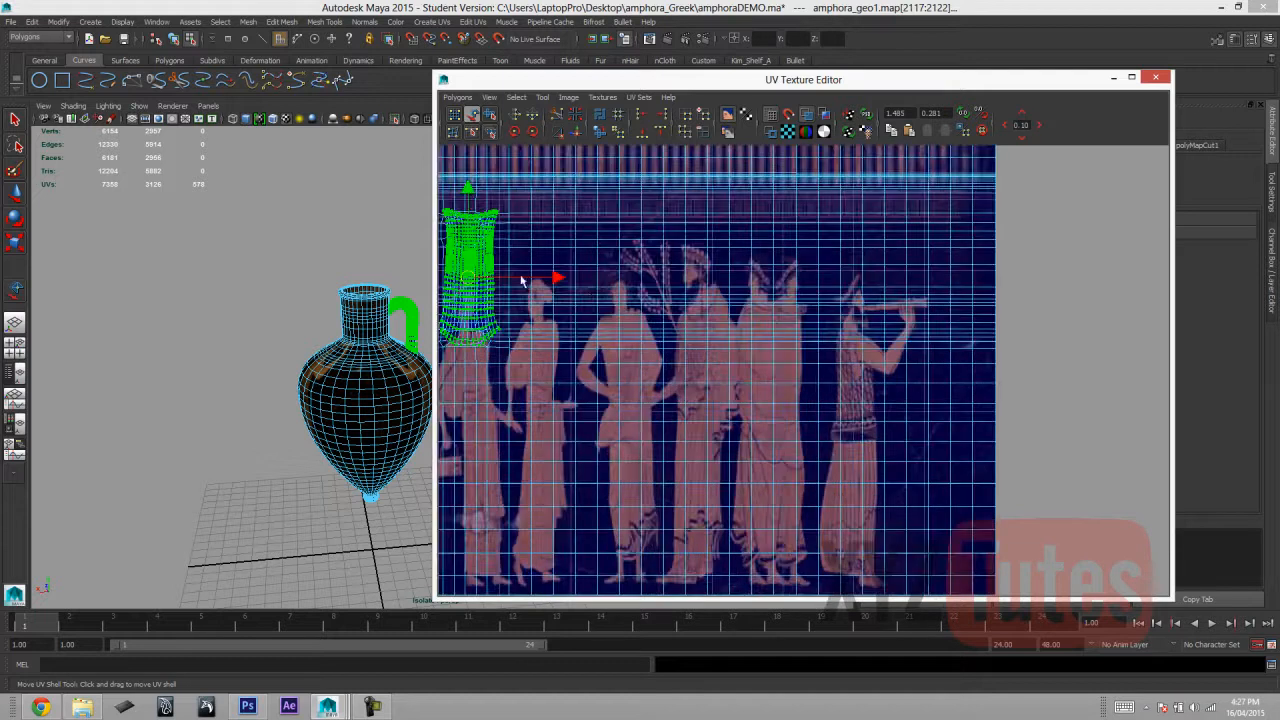
middle_click_drag(598, 293, 695, 311, "alt")
left_click(1113, 323)
scroll(1090, 324, "down", 1)
scroll(650, 325, "down", 2)
left_click_drag(400, 334, 238, 345, "alt")
middle_click_drag(326, 366, 209, 380, "alt")
scroll(285, 360, "up", 4)
mouse_move(290, 340)
left_mouse_down("alt")
mouse_move(240, 320)
mouse_move(277, 300)
mouse_move(352, 333)
mouse_move(278, 345)
left_mouse_up("alt")
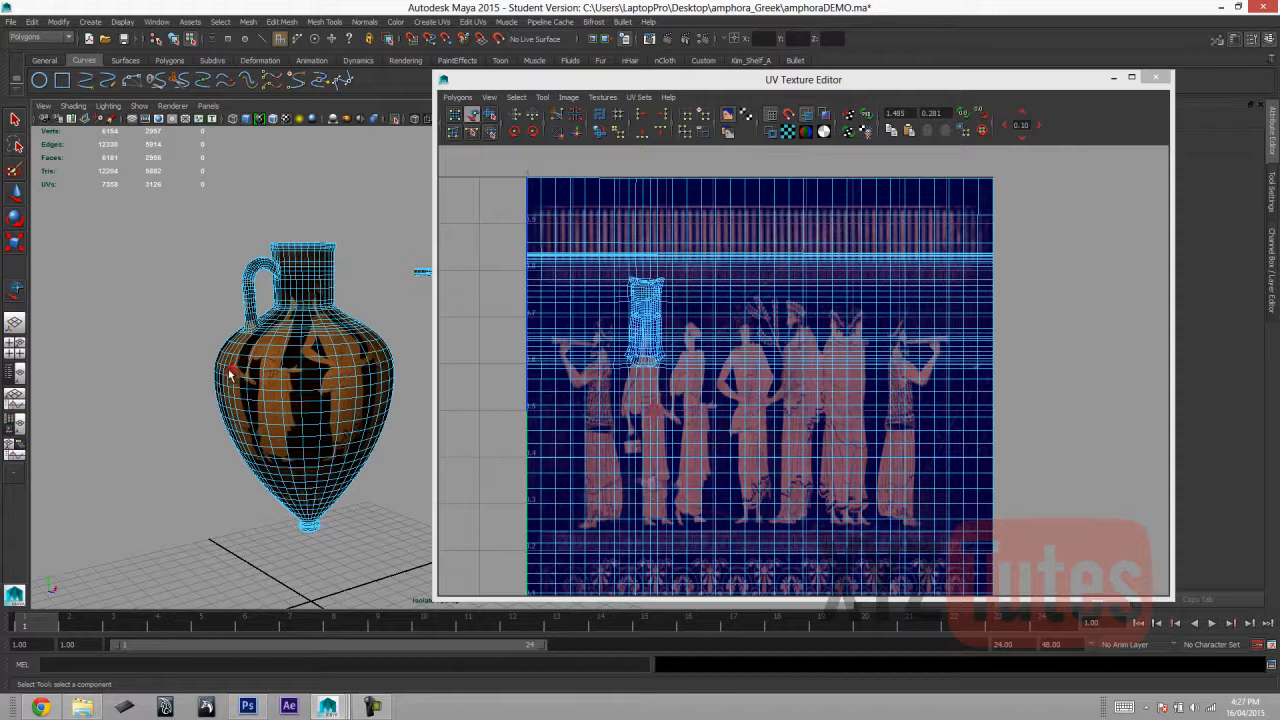
scroll(238, 373, "up", 3)
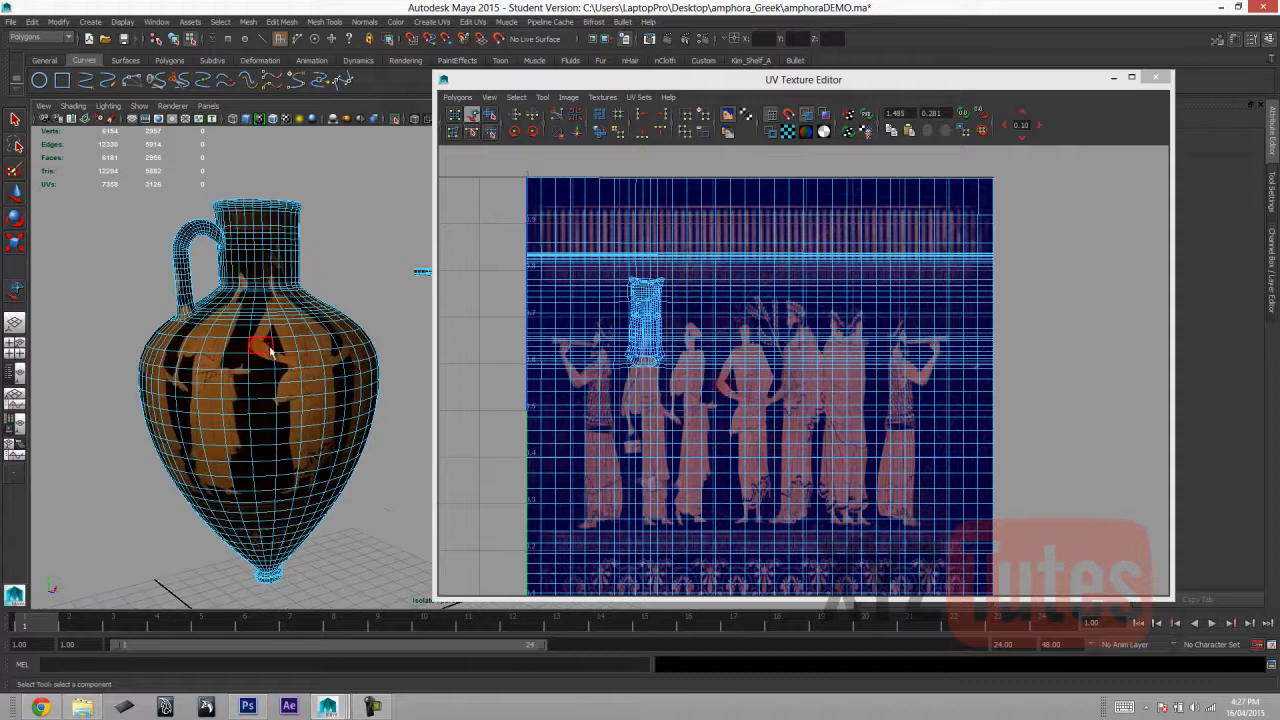
left_click(213, 360)
left_click(201, 419)
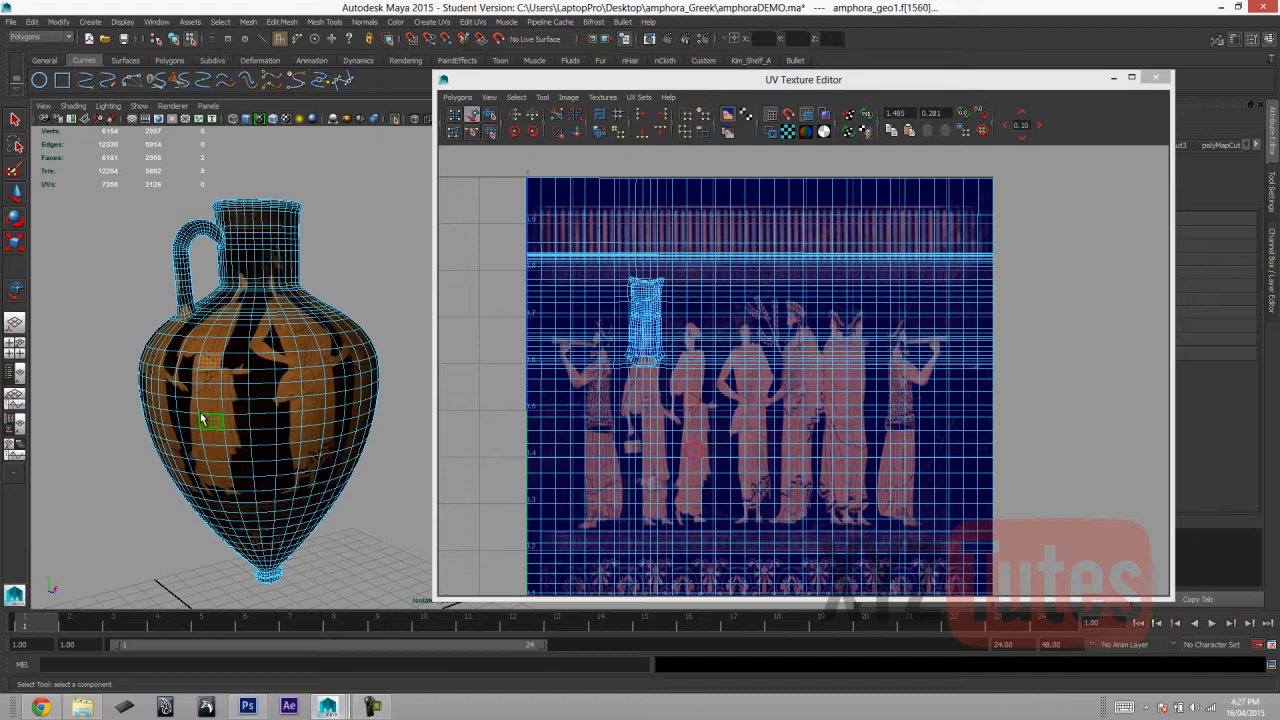
Hide the texture image and the UV shading in the UV layout, and select all of the amphora's faces.
left_click(729, 116)
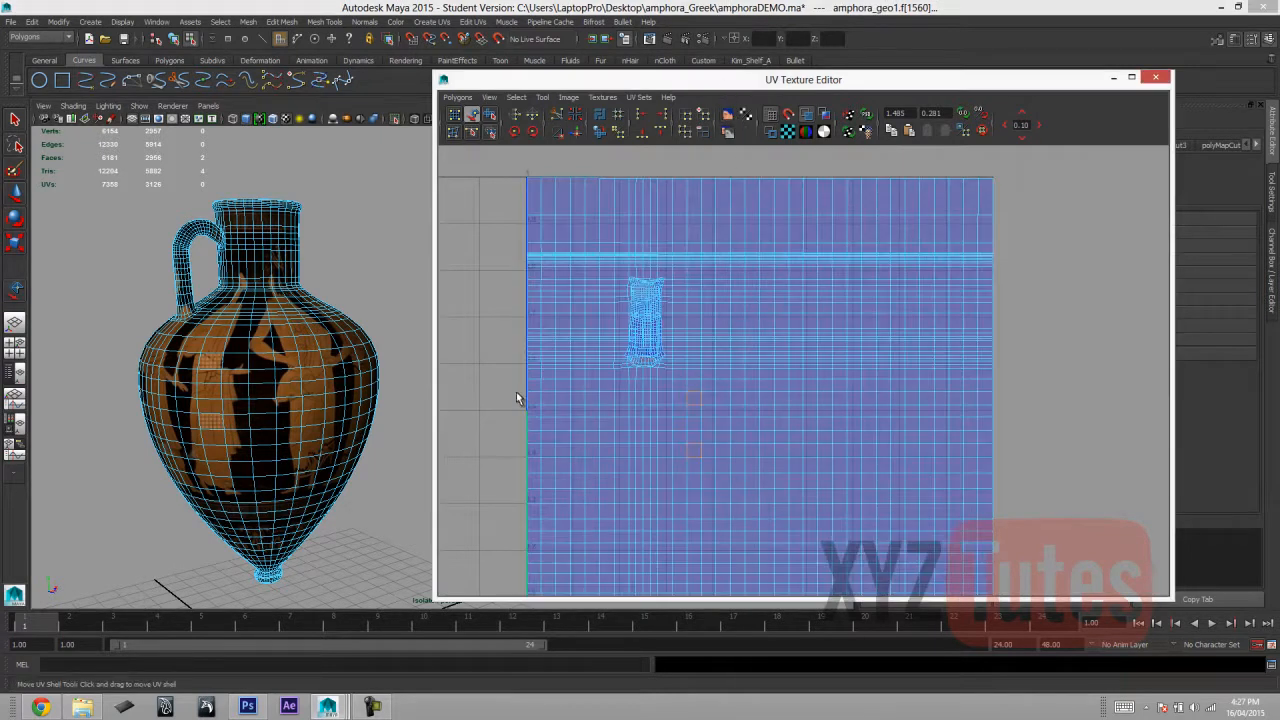
left_click(568, 97)
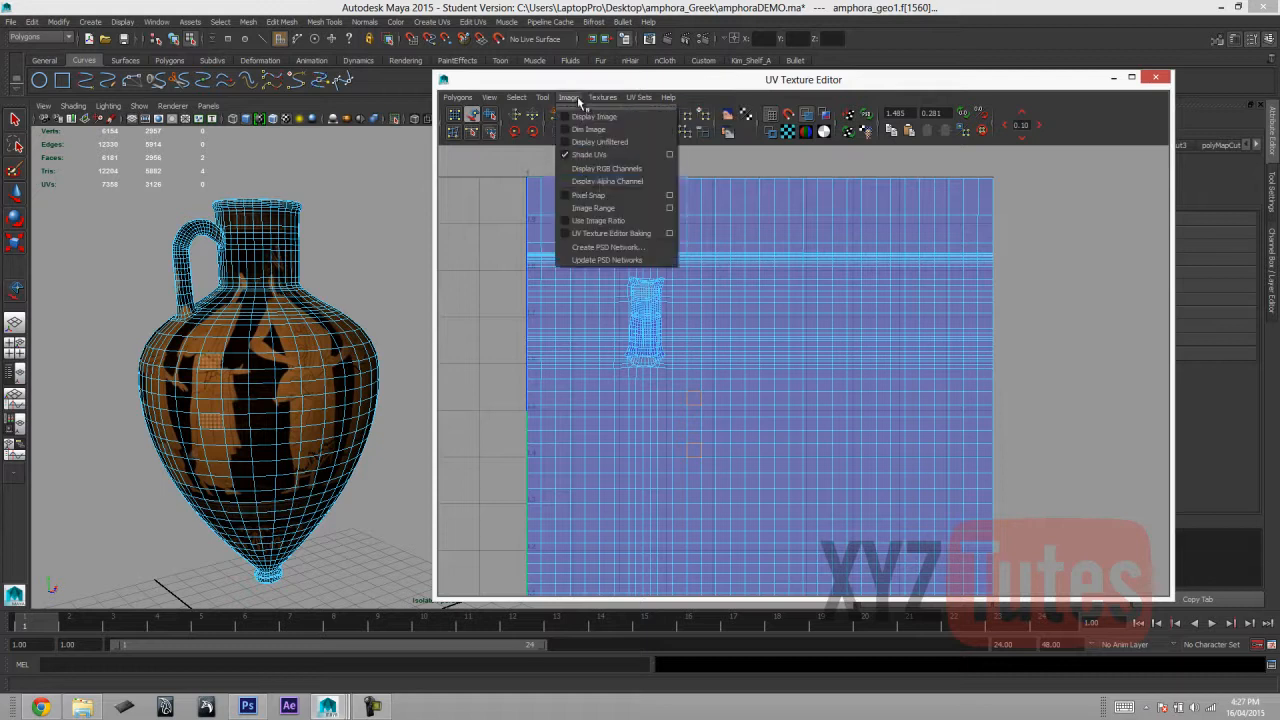
left_click(589, 155)
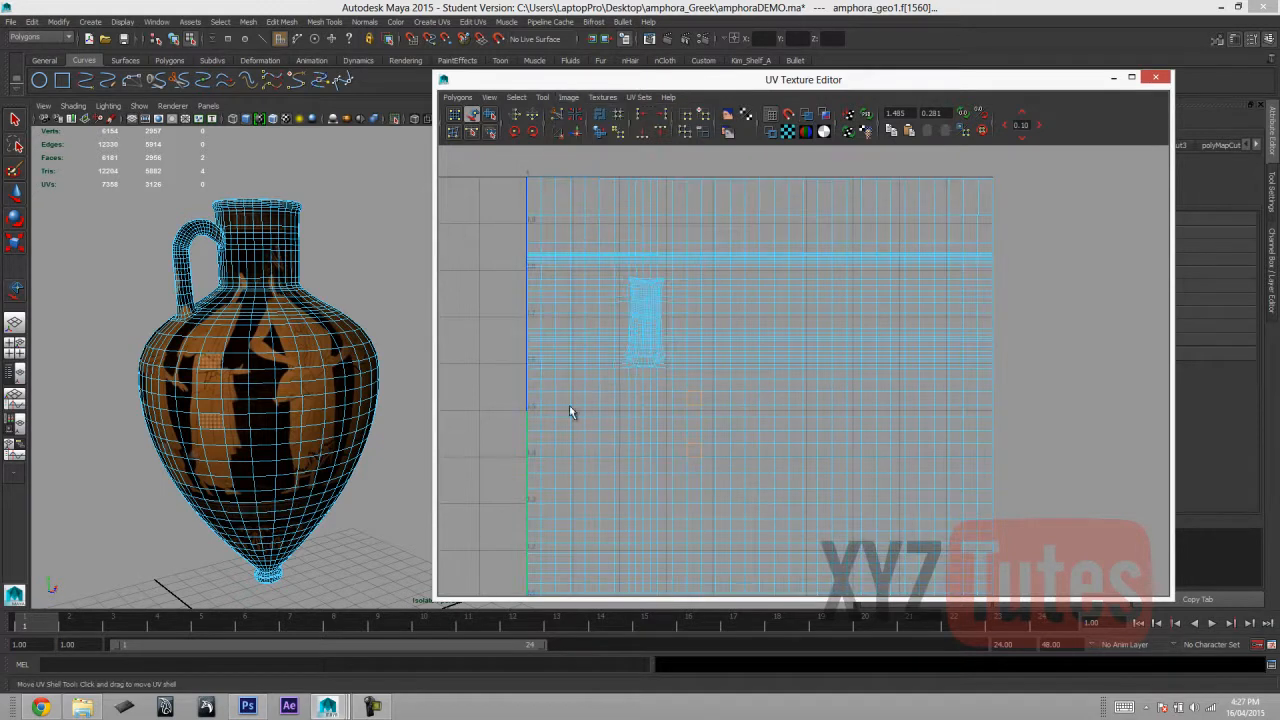
left_click_drag(1056, 467, 1069, 453)
right_click_drag(710, 420, 714, 450)
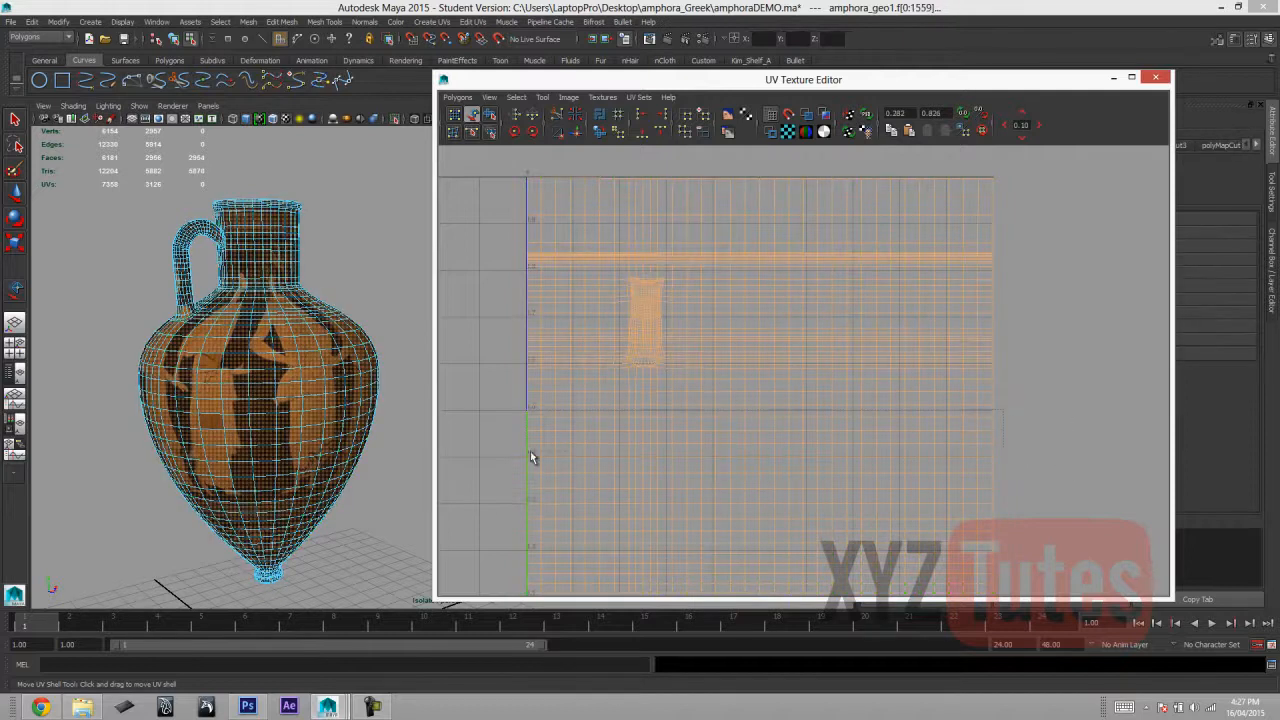
Undo the last change, select the rows of faces around the amphora's belly in the UV layout, and examine where they fall on the model.
key("ctrl+z")
key("q")
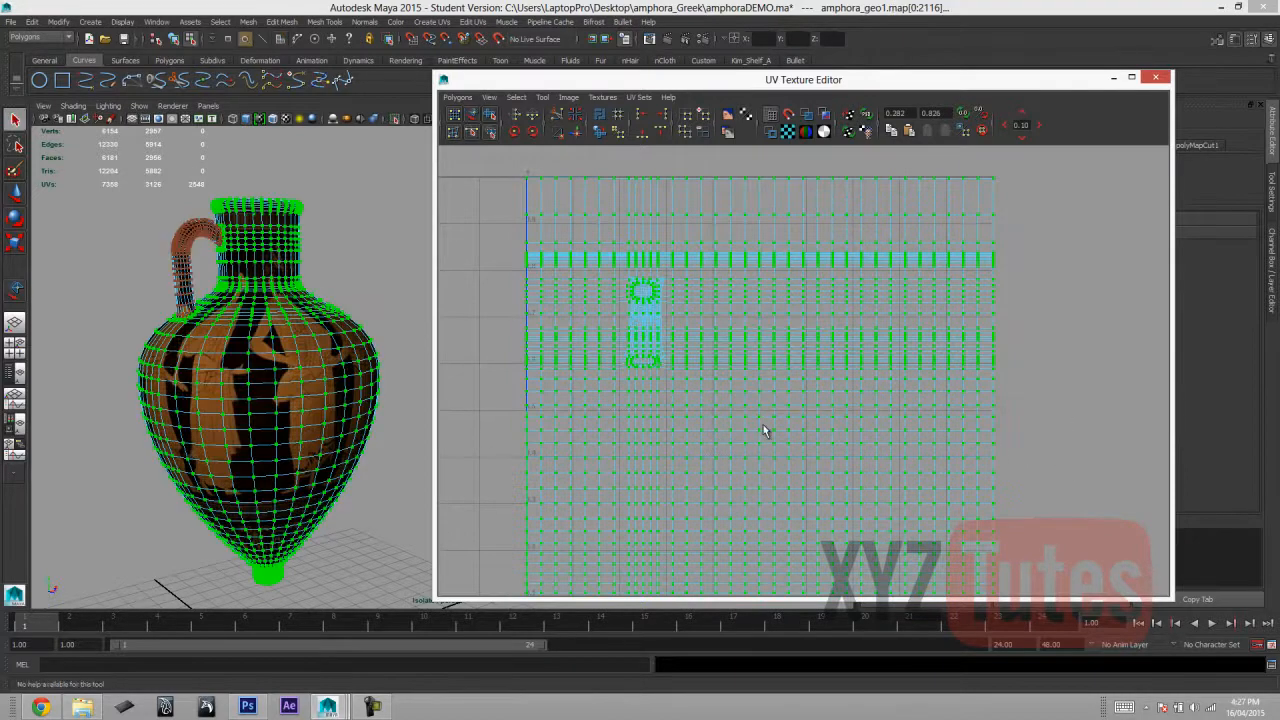
right_click_drag(968, 409, 949, 415)
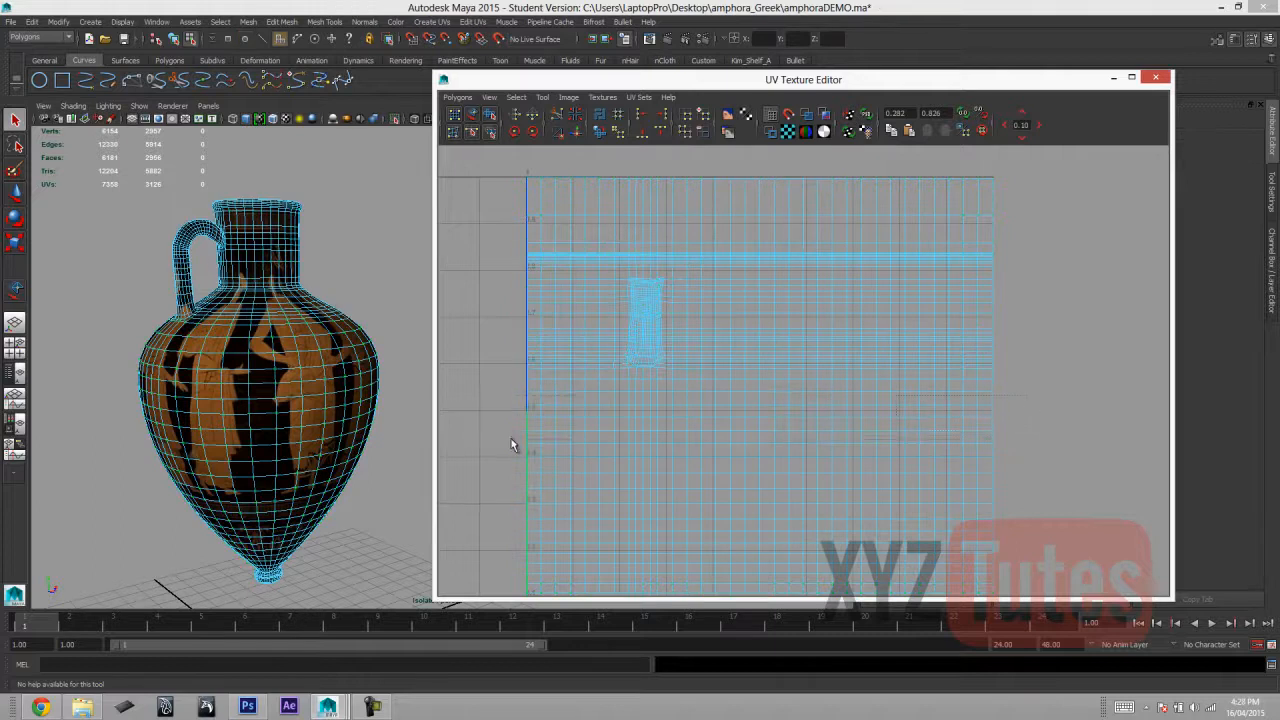
left_click_drag(511, 437, 513, 438)
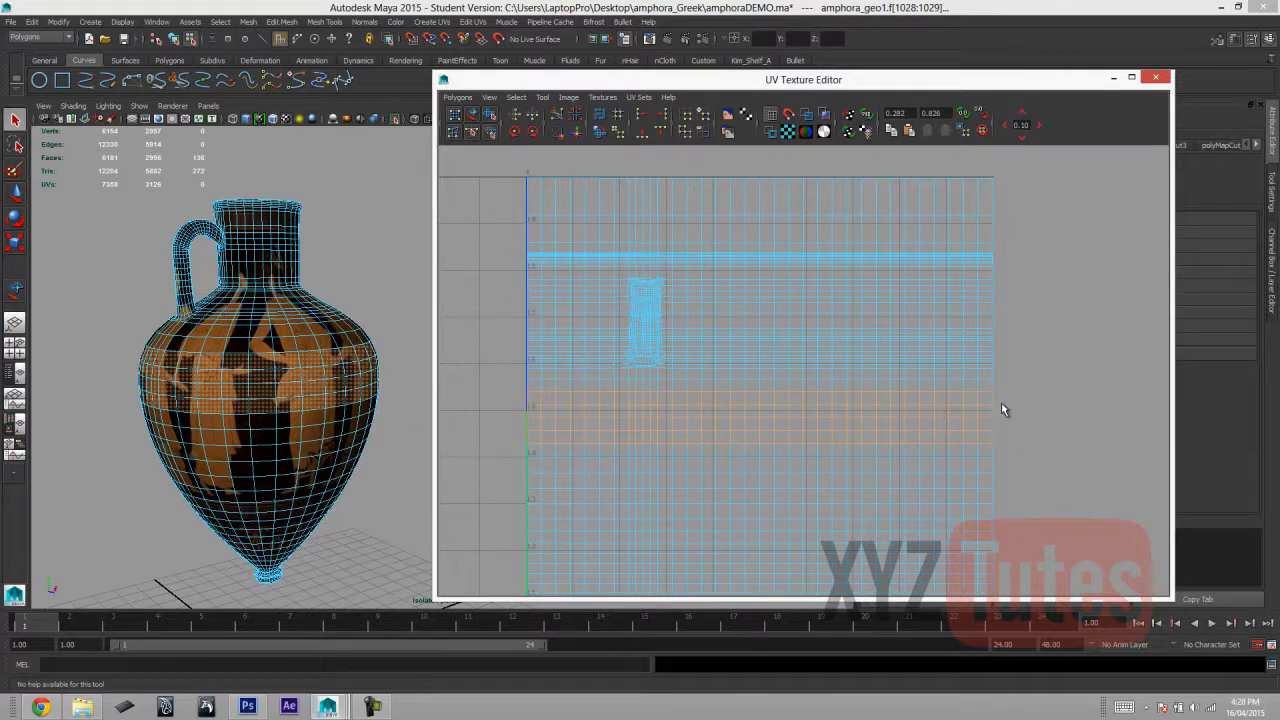
left_click_drag(474, 468, 467, 472)
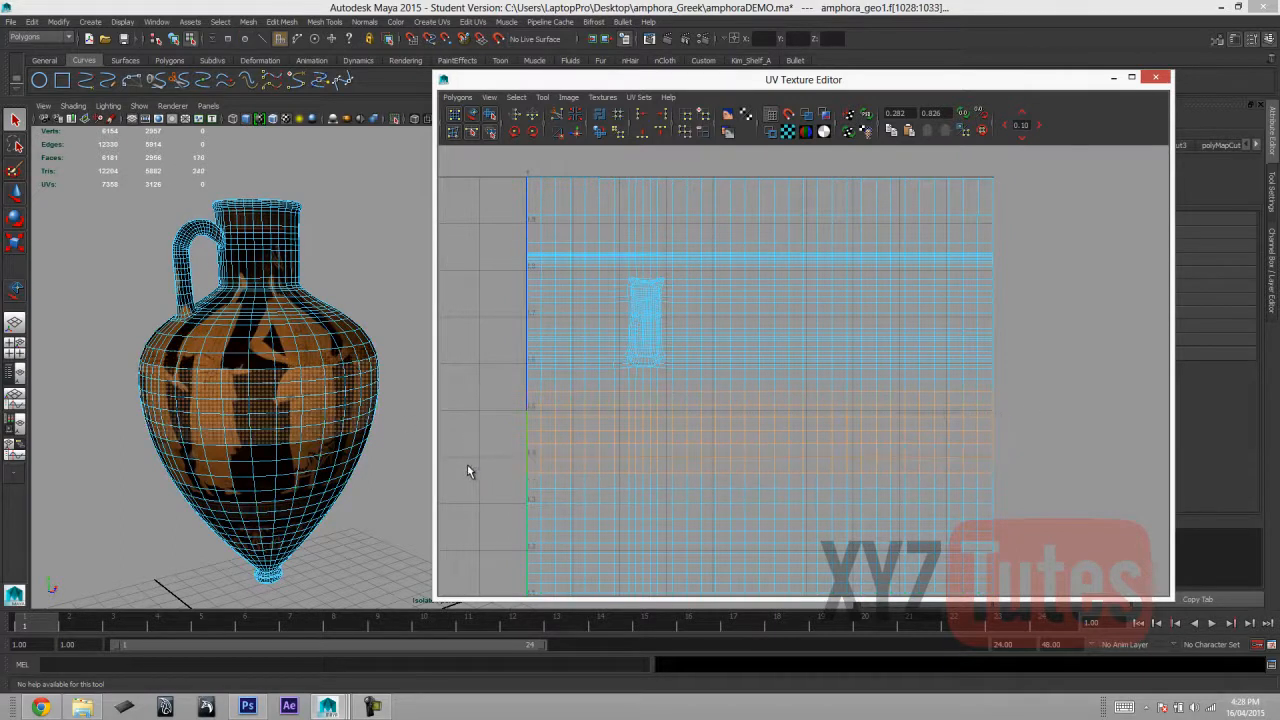
left_click_drag(75, 390, 176, 408, "alt")
scroll(176, 408, "down", 3)
scroll(775, 405, "down", 5)
scroll(775, 410, "up", 3)
middle_click_drag(977, 371, 949, 269, "alt")
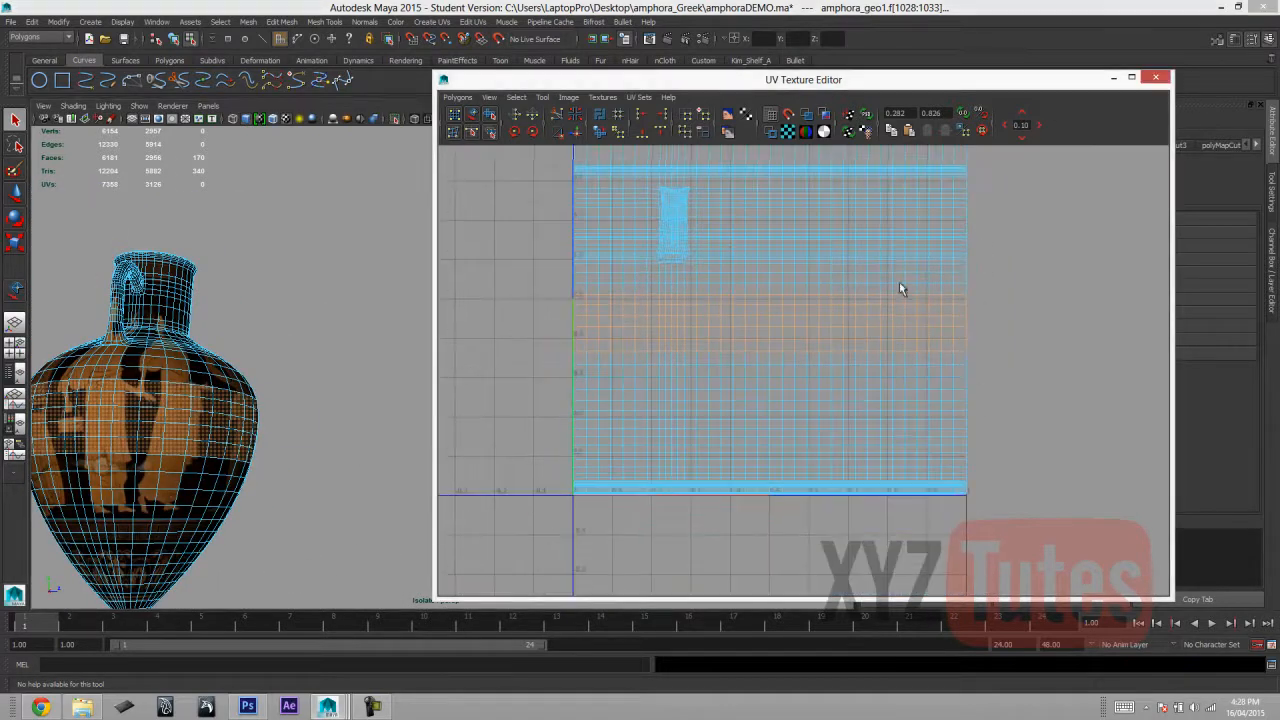
Select the whole amphora object and set up a UV snapshot at 2048 by 2048.
left_click(457, 97)
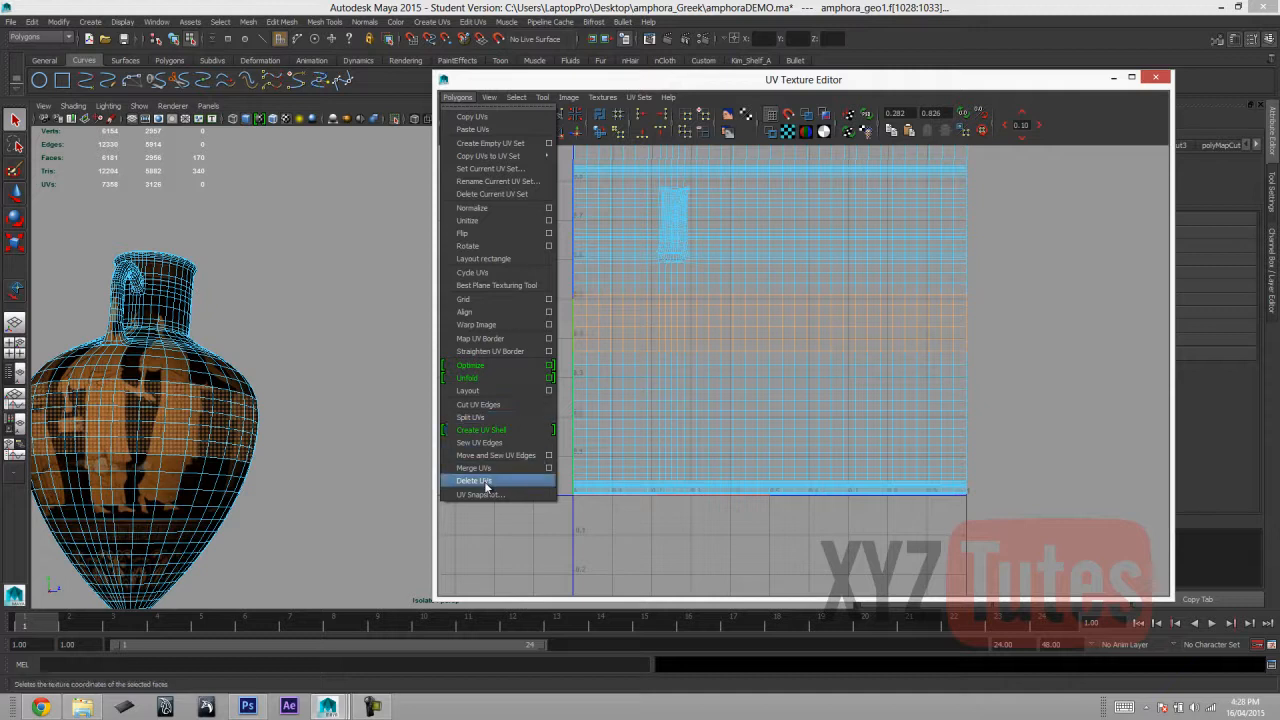
right_click_drag(163, 421, 209, 381)
left_click(209, 381)
left_click(457, 97)
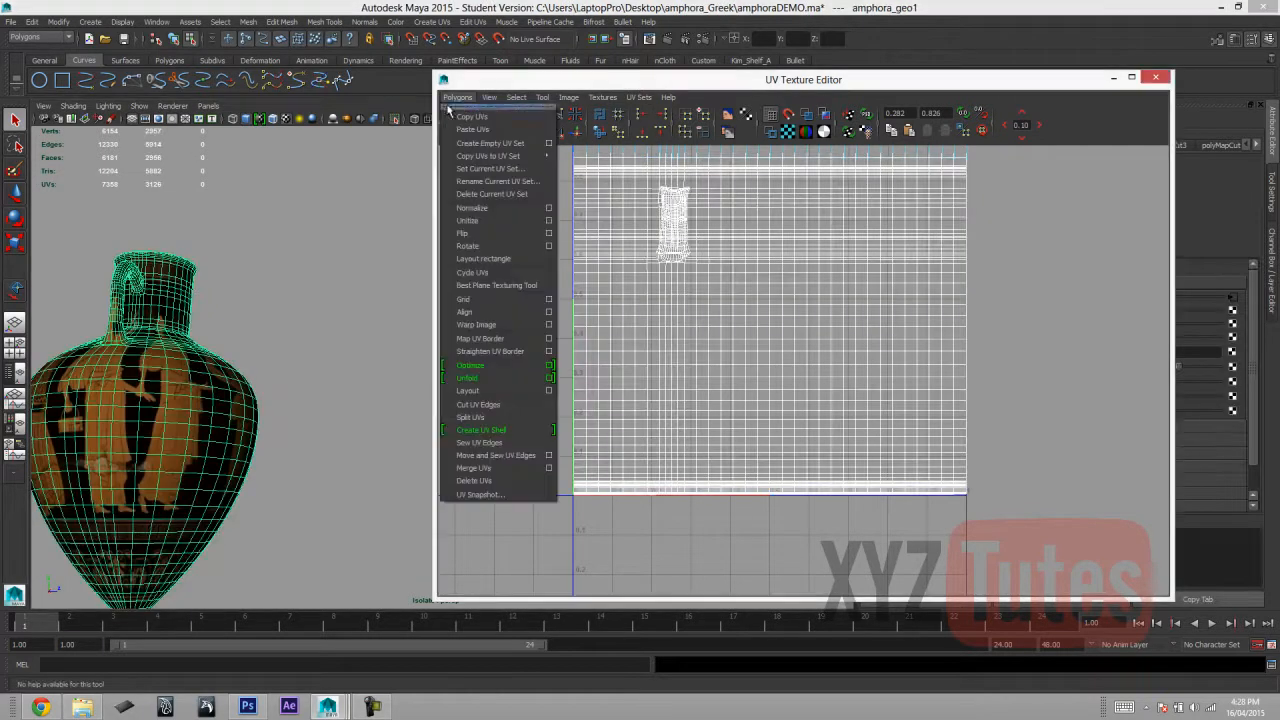
left_click(460, 498)
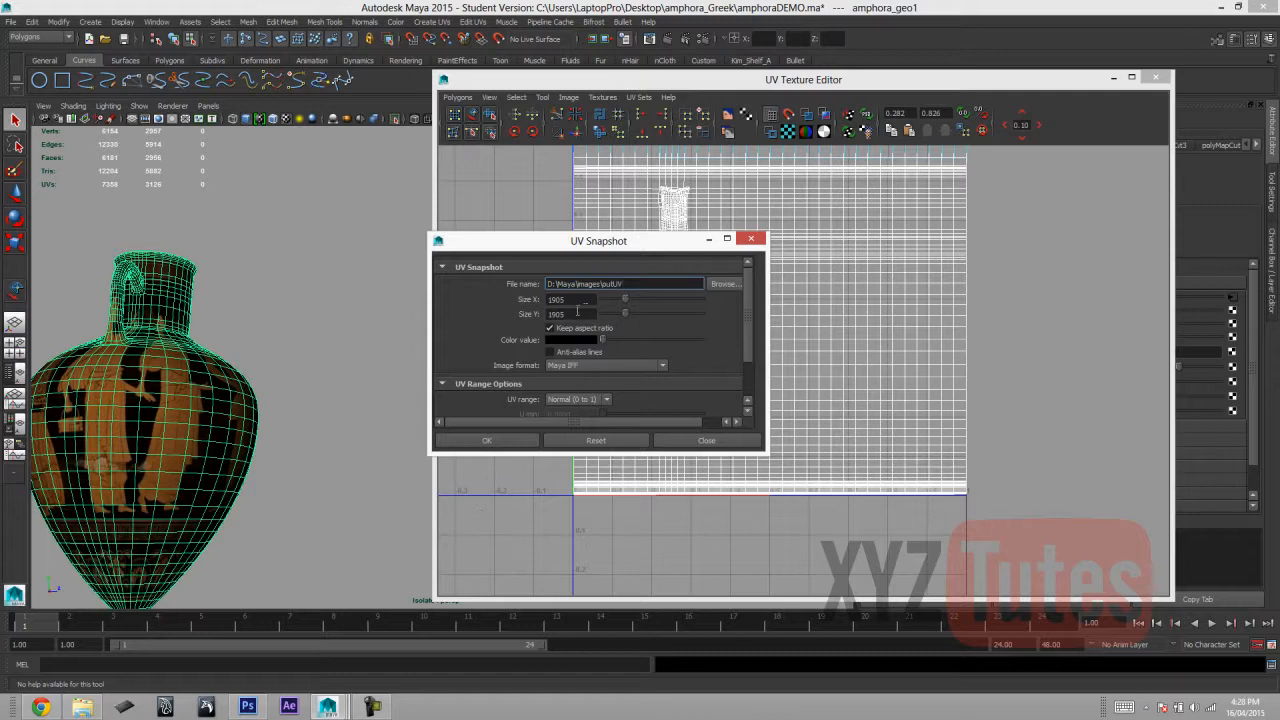
double_click(577, 304)
key("Tab")
Save the UV snapshot as demoVS in Maya IFF format in the amphora_Greek folder on the Desktop.
left_click(718, 283)
left_click(72, 232)
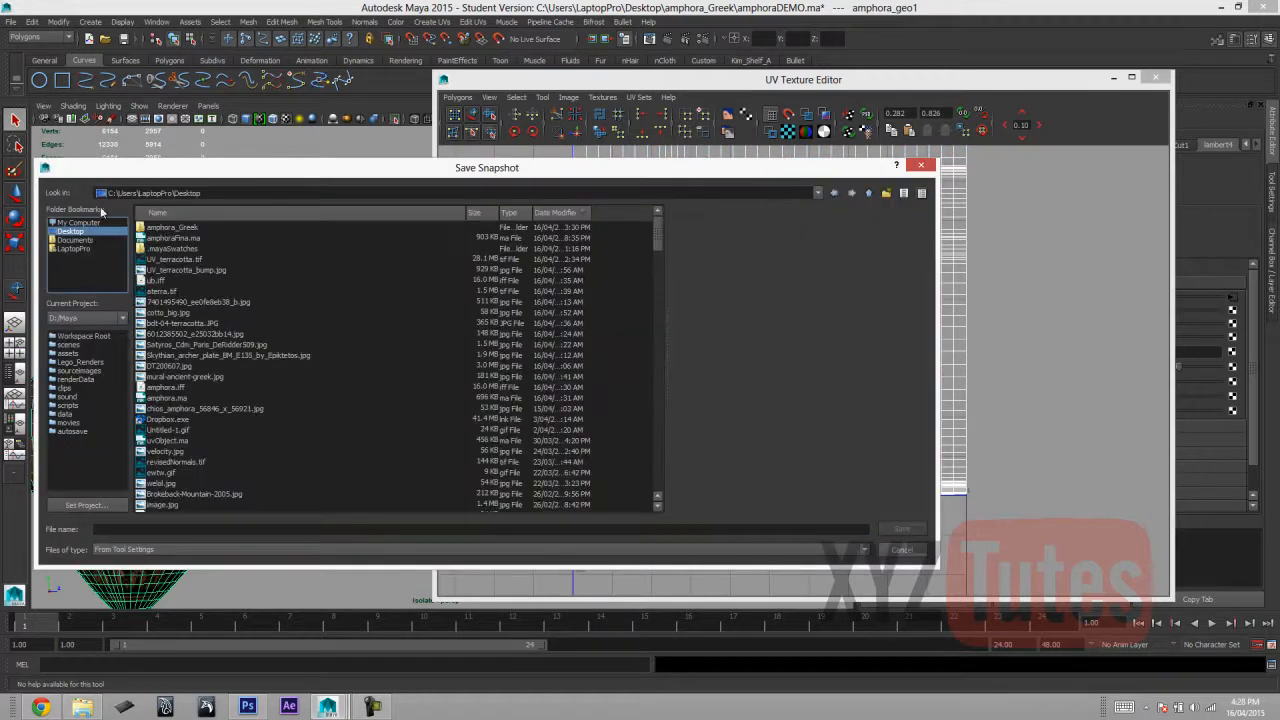
double_click(162, 232)
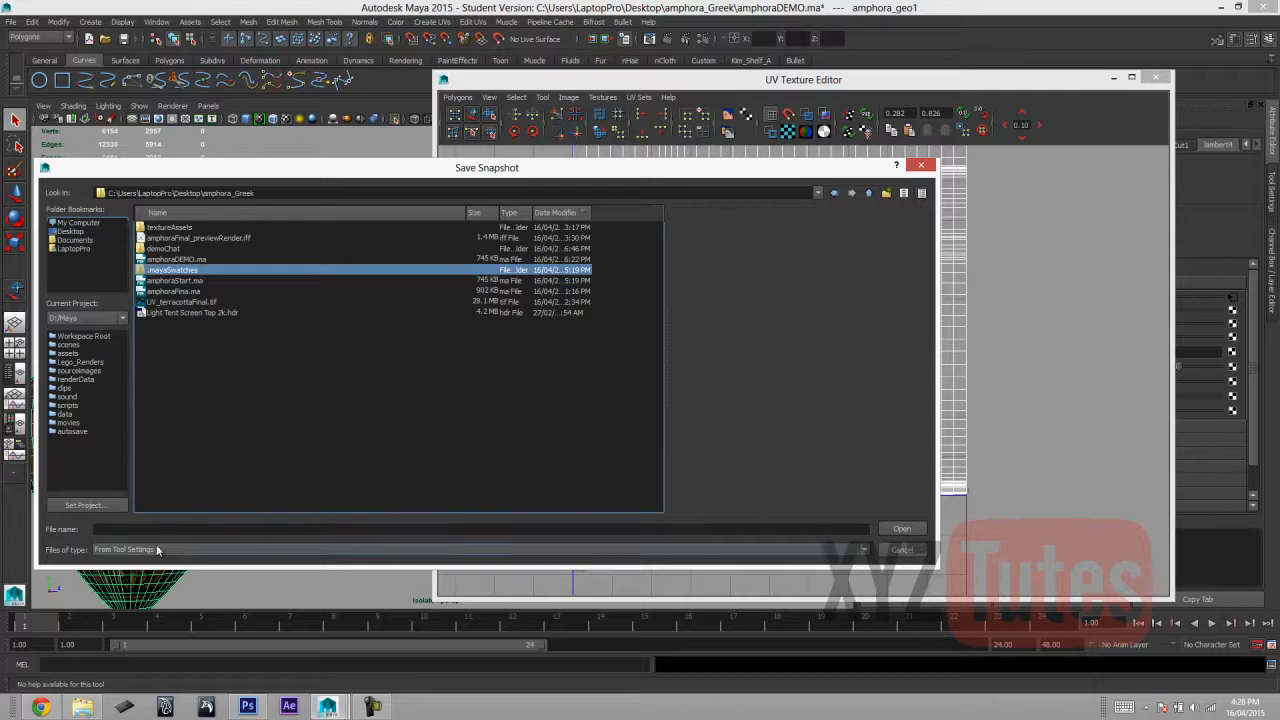
left_click(300, 529)
type("demo")
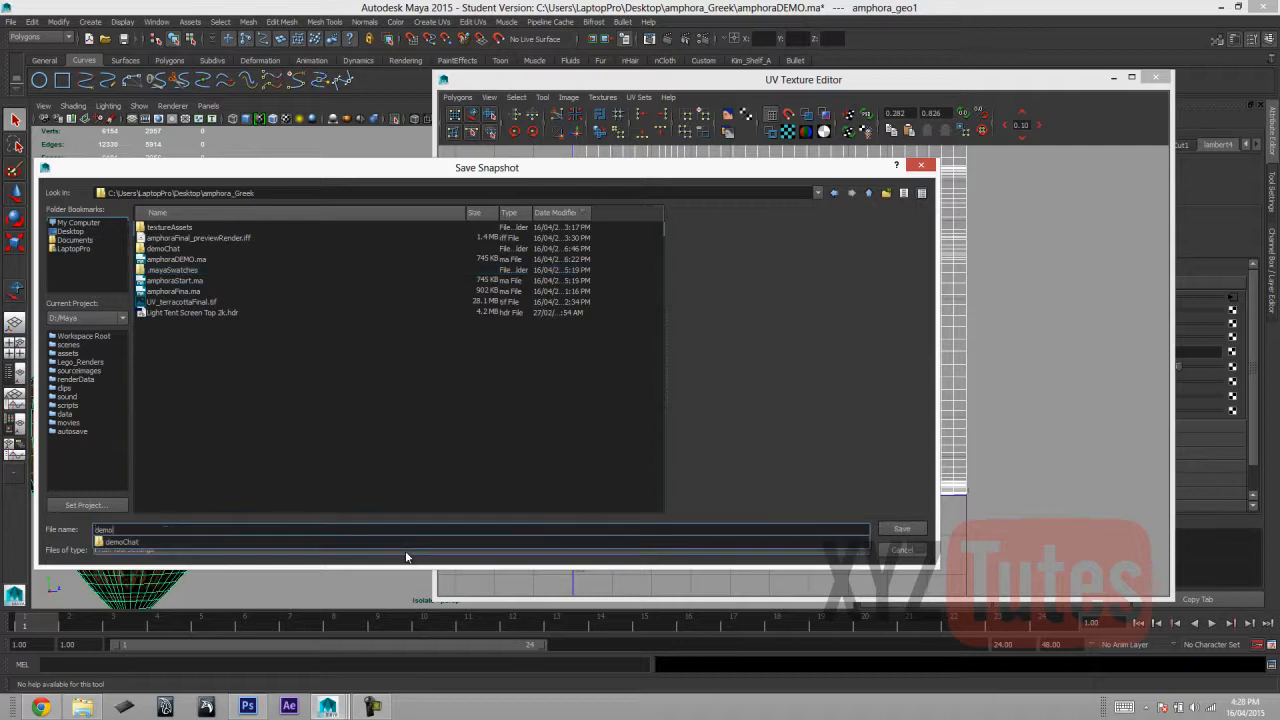
type("S")
key("Return")
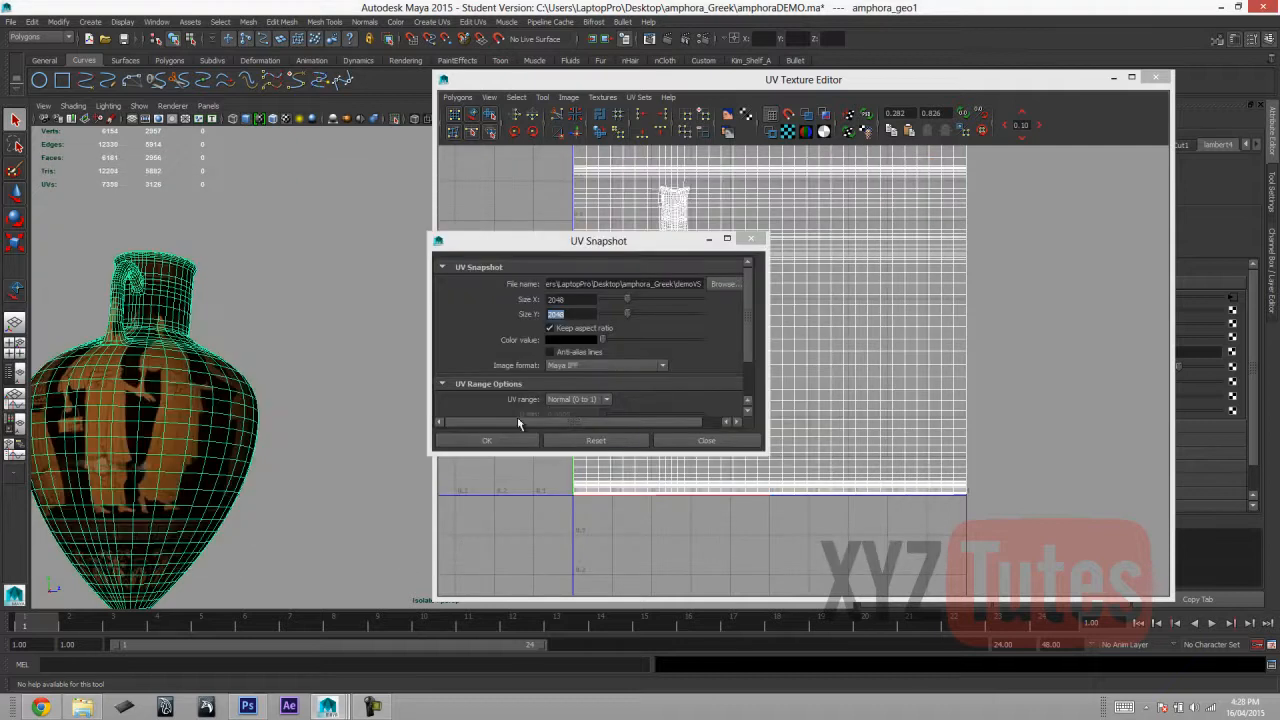
left_click(487, 443)
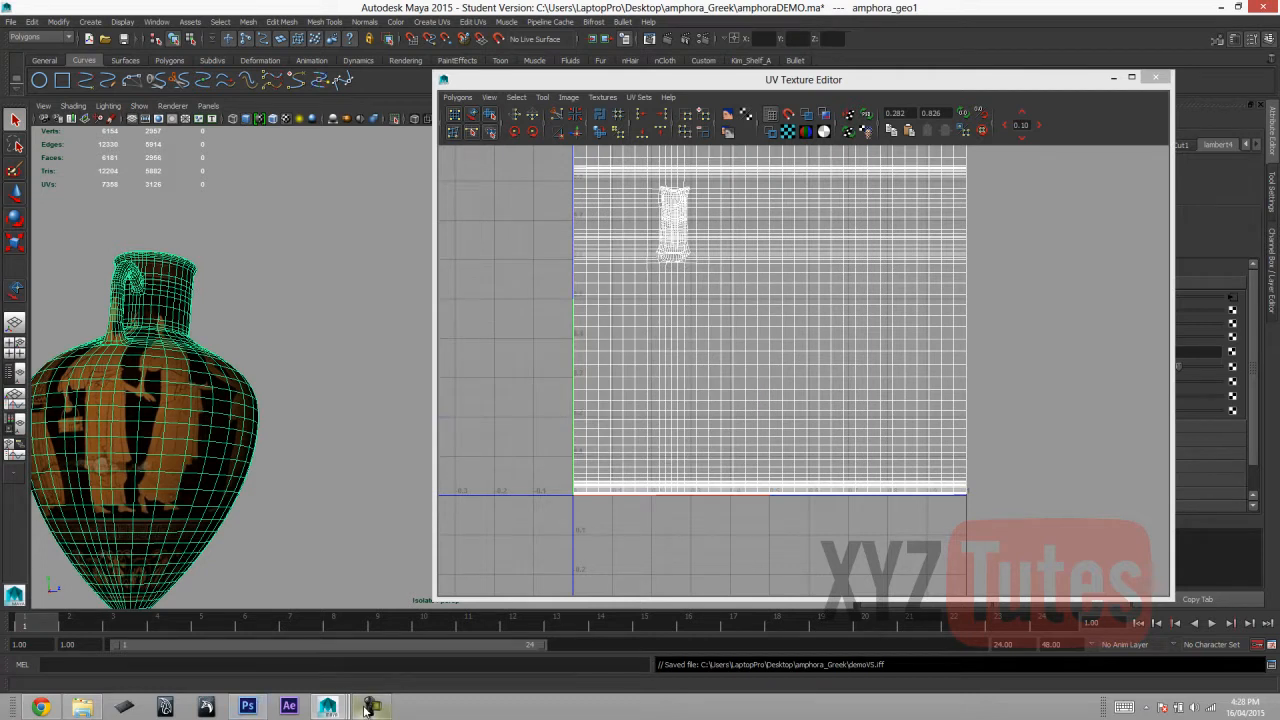
mouse_move(369, 706)
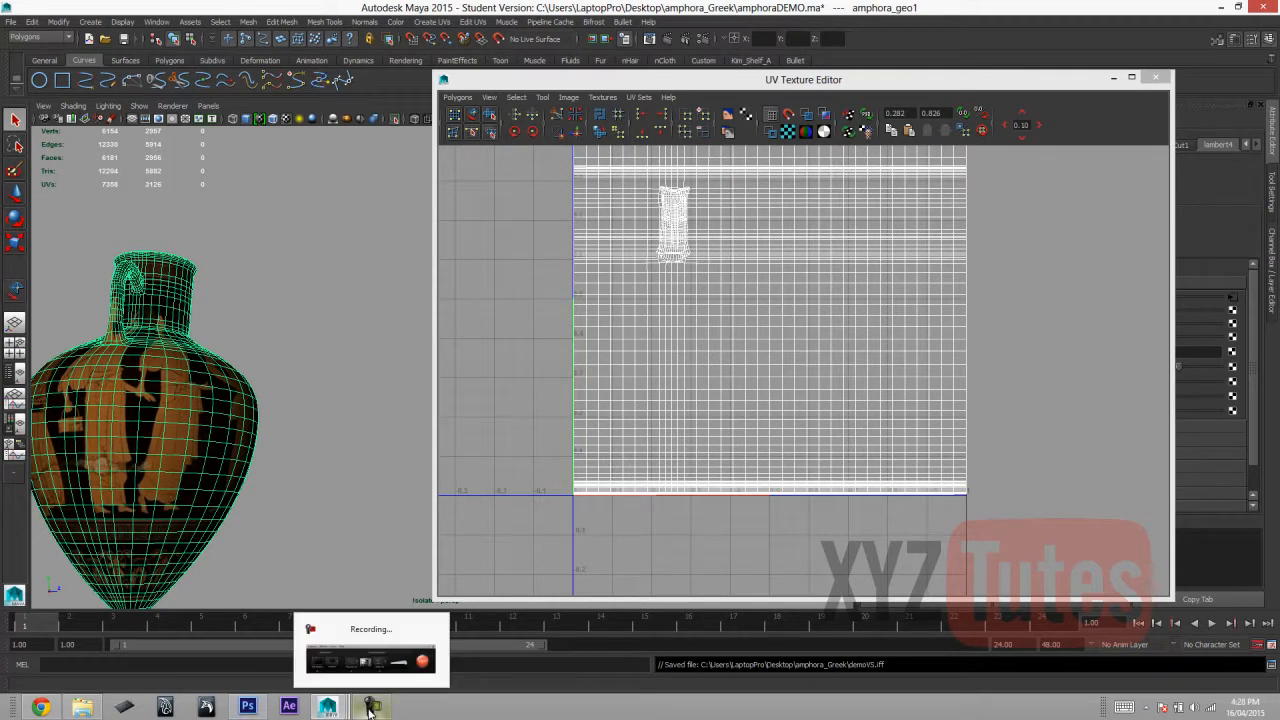
left_click(370, 660)
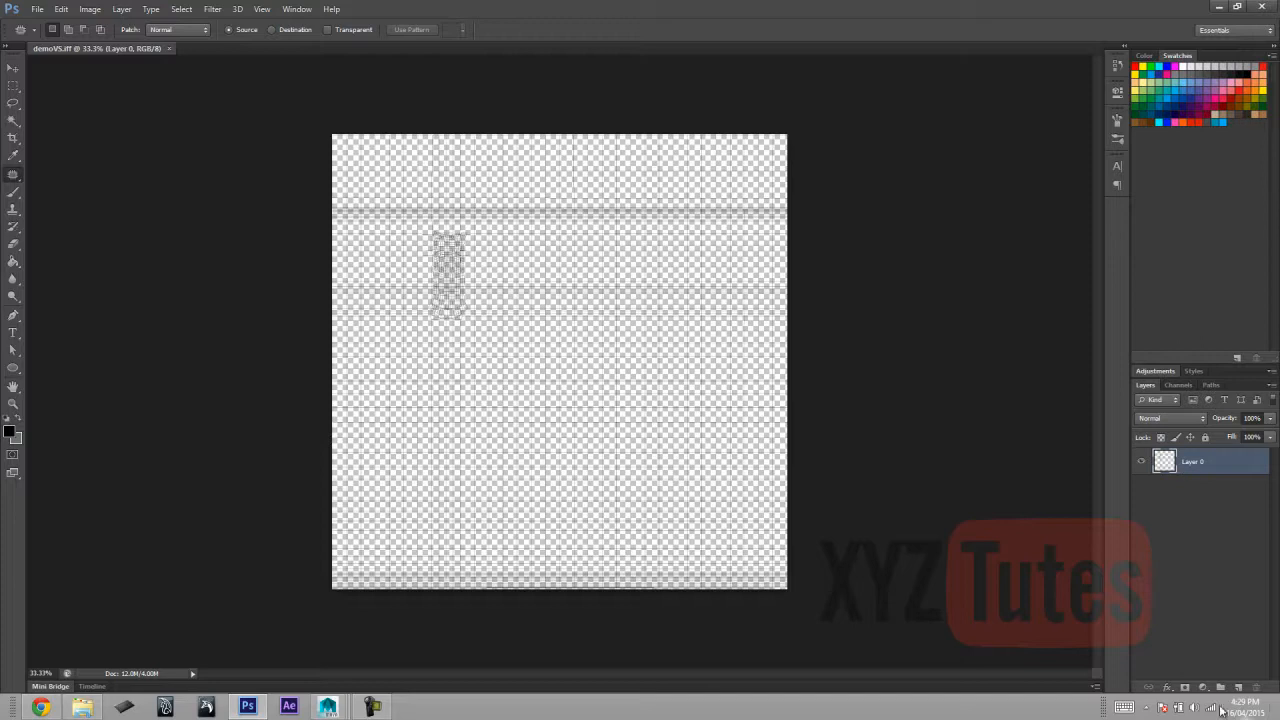
In Photoshop, add a solid colour fill layer in terracotta orange to the demoVS.iff UV snapshot.
left_click(1205, 686)
left_click(1171, 391)
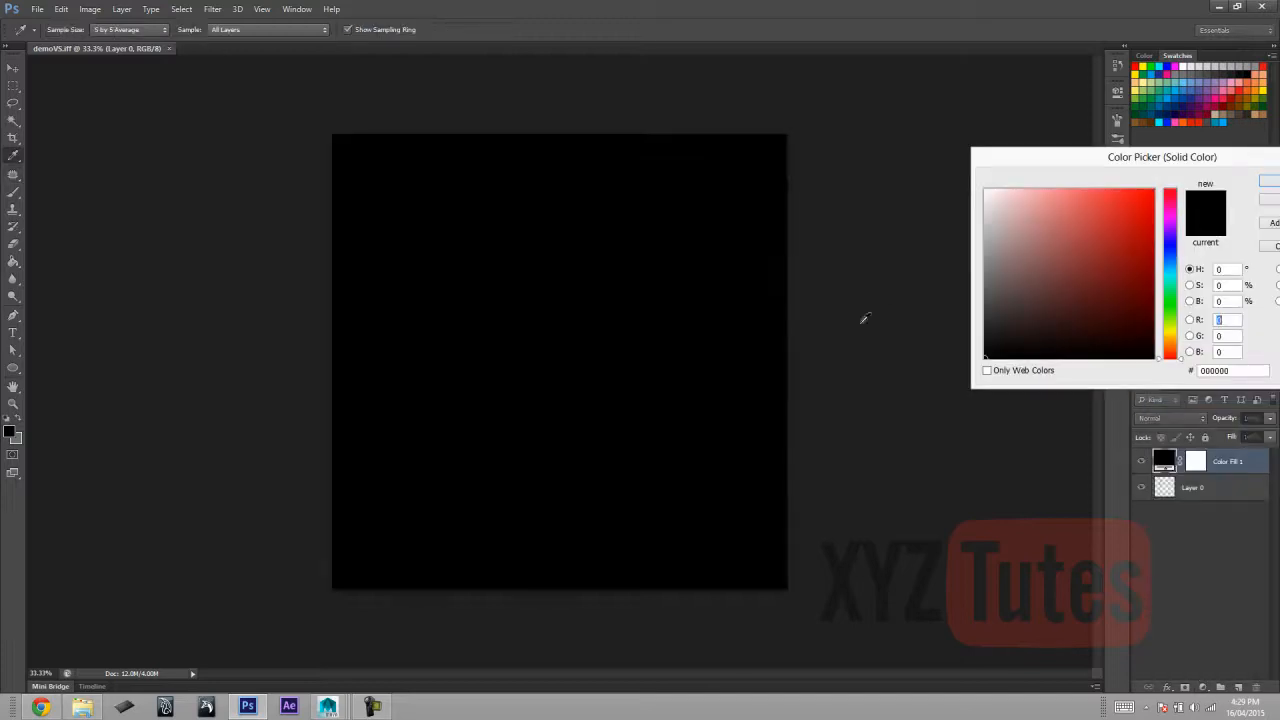
left_click(1083, 248)
left_click(1171, 342)
mouse_move(1096, 240)
left_mouse_down()
mouse_move(1083, 252)
mouse_move(1092, 235)
left_mouse_up()
left_click_drag(1175, 341, 1175, 352)
left_click(1268, 181)
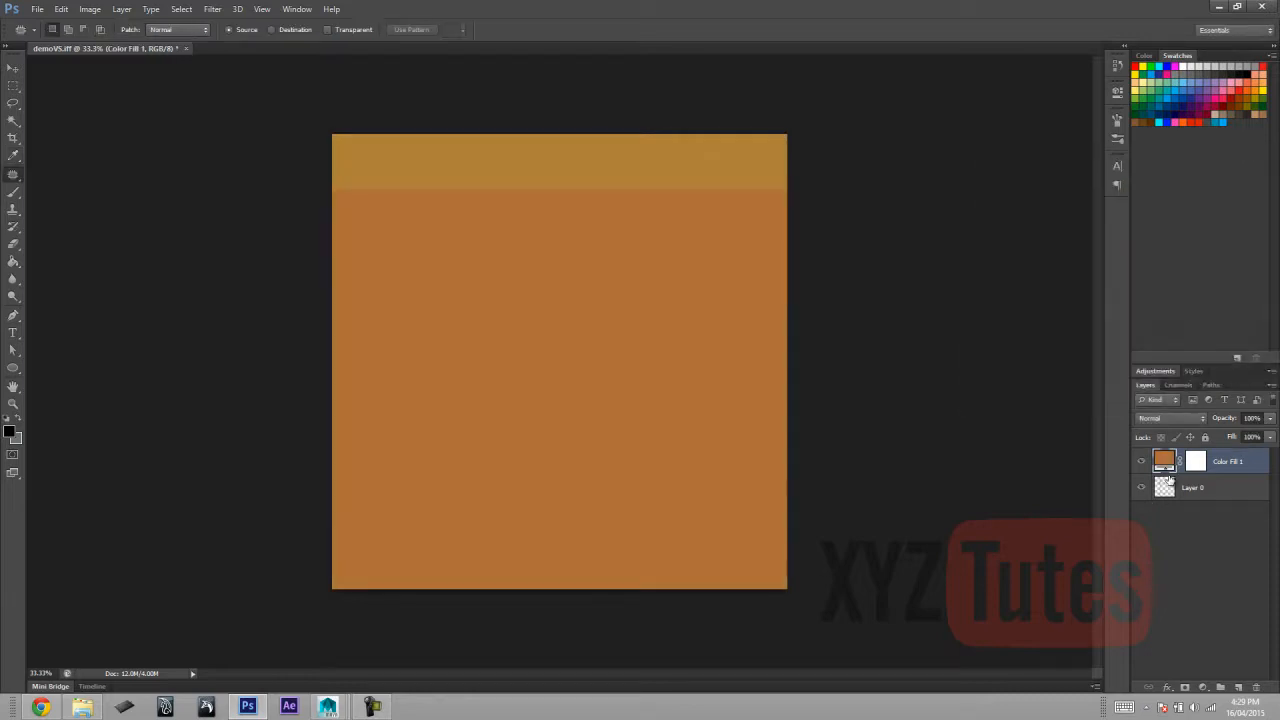
Place the orange fill beneath the UV wireframe layer and marquee-select the amphora's belly band across the full canvas width.
key("ctrl+bracketleft")
left_click(1172, 459)
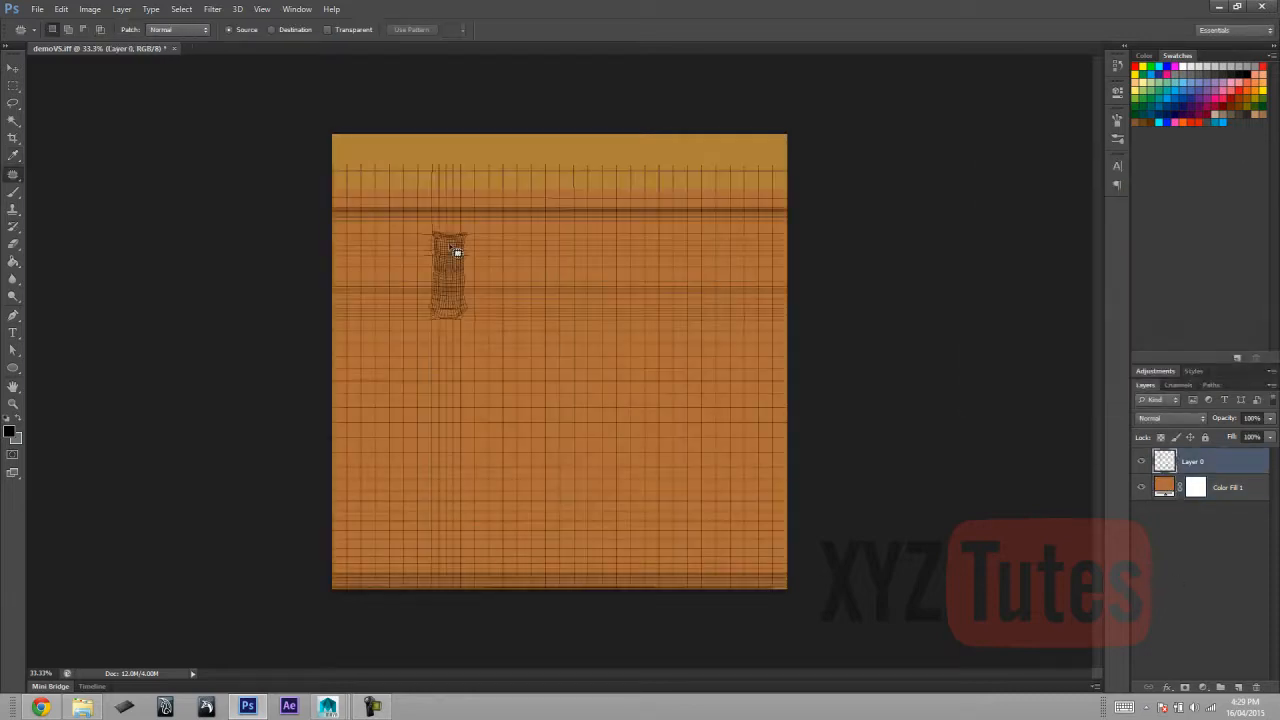
left_click(13, 85)
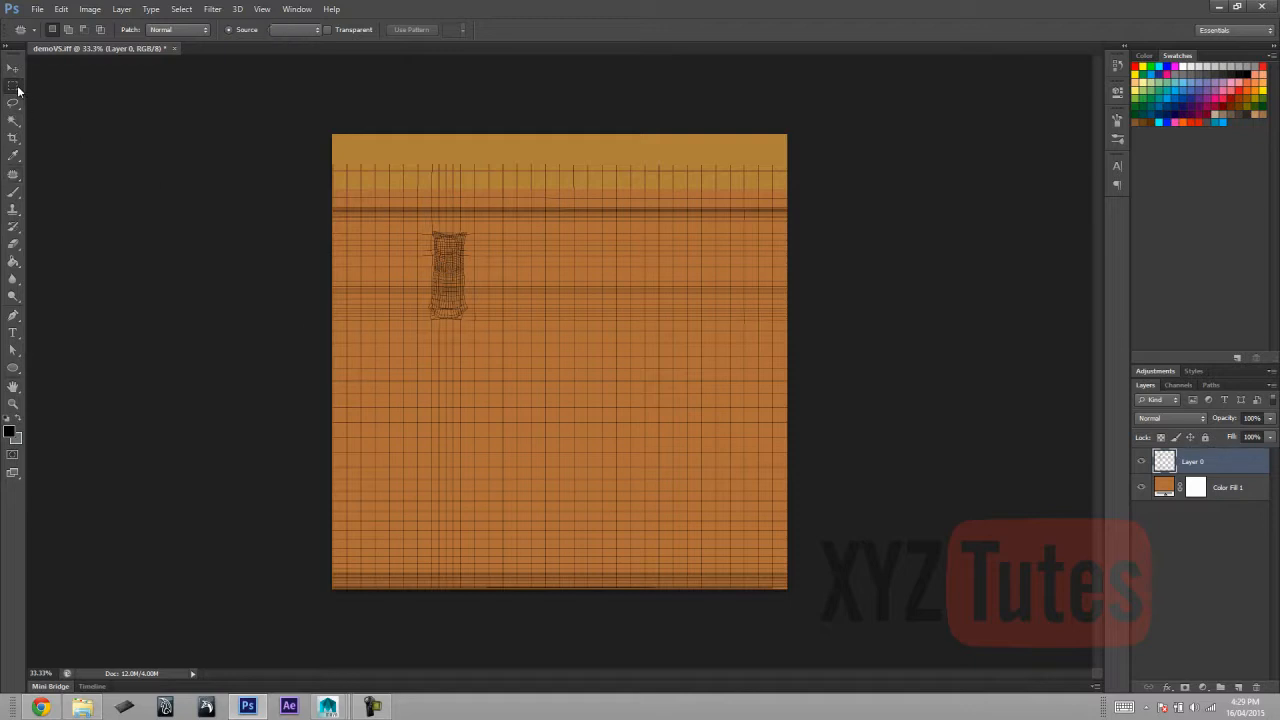
left_click_drag(798, 352, 243, 441)
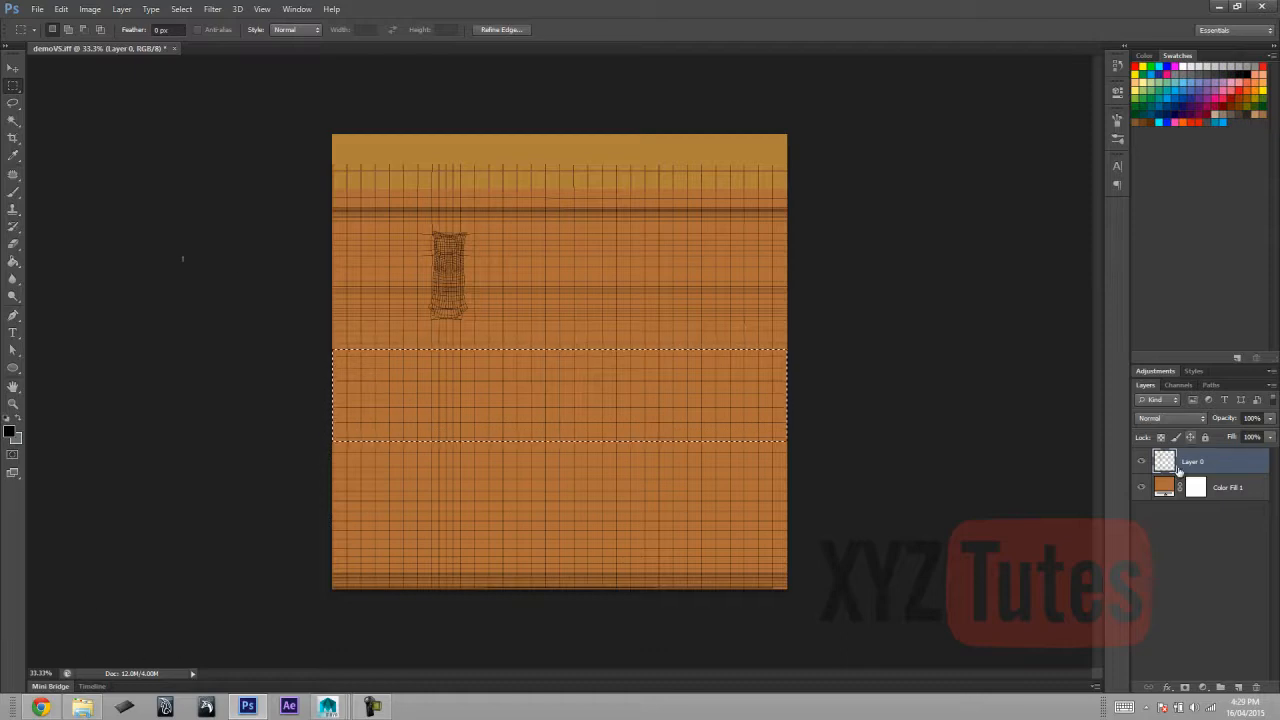
Open mural-ancient-greek.jpg and select its orange areas with Color Range, sampling the robe of one of the figures.
left_click(82, 706)
left_click(535, 385)
left_click_drag(710, 17, 710, 20)
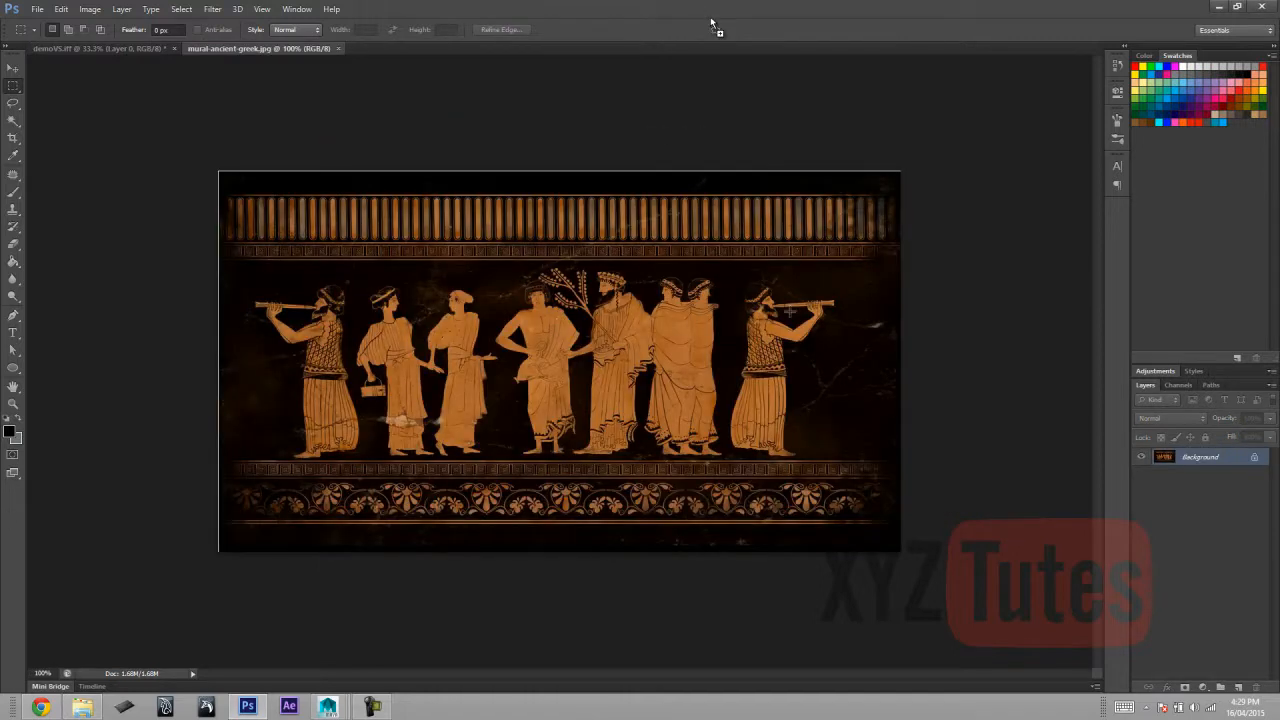
left_click(181, 9)
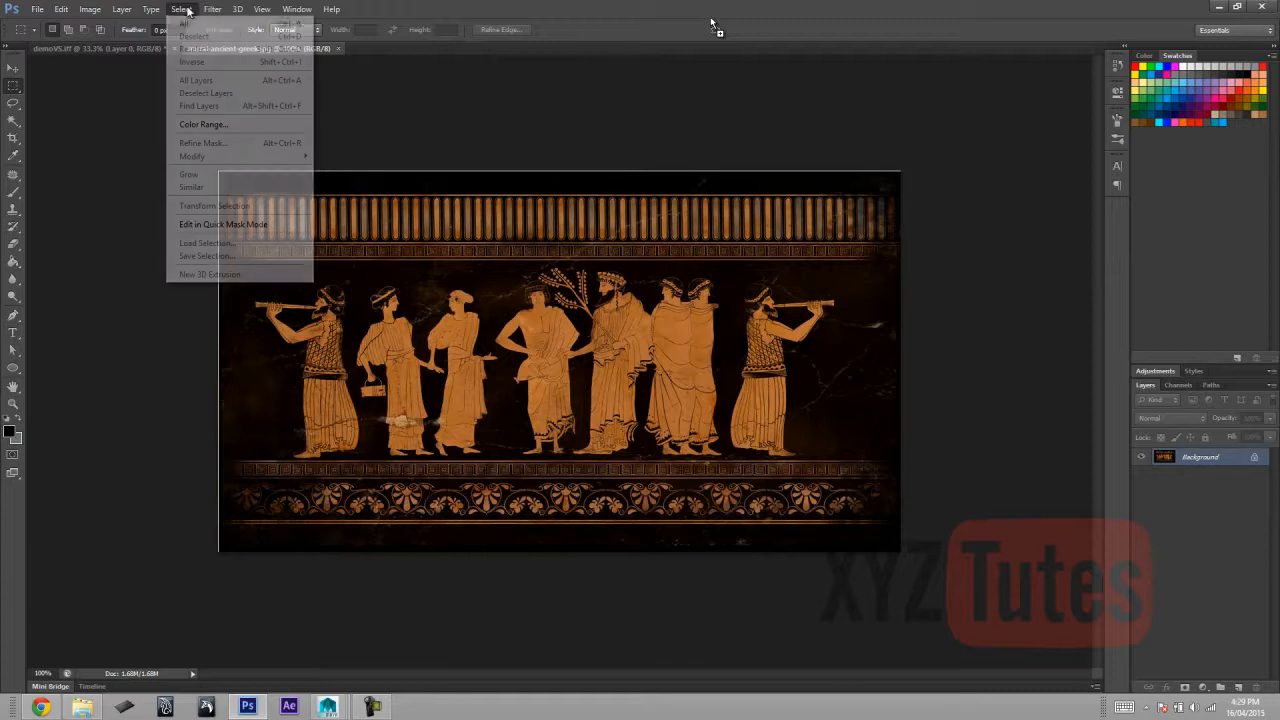
left_click(230, 125)
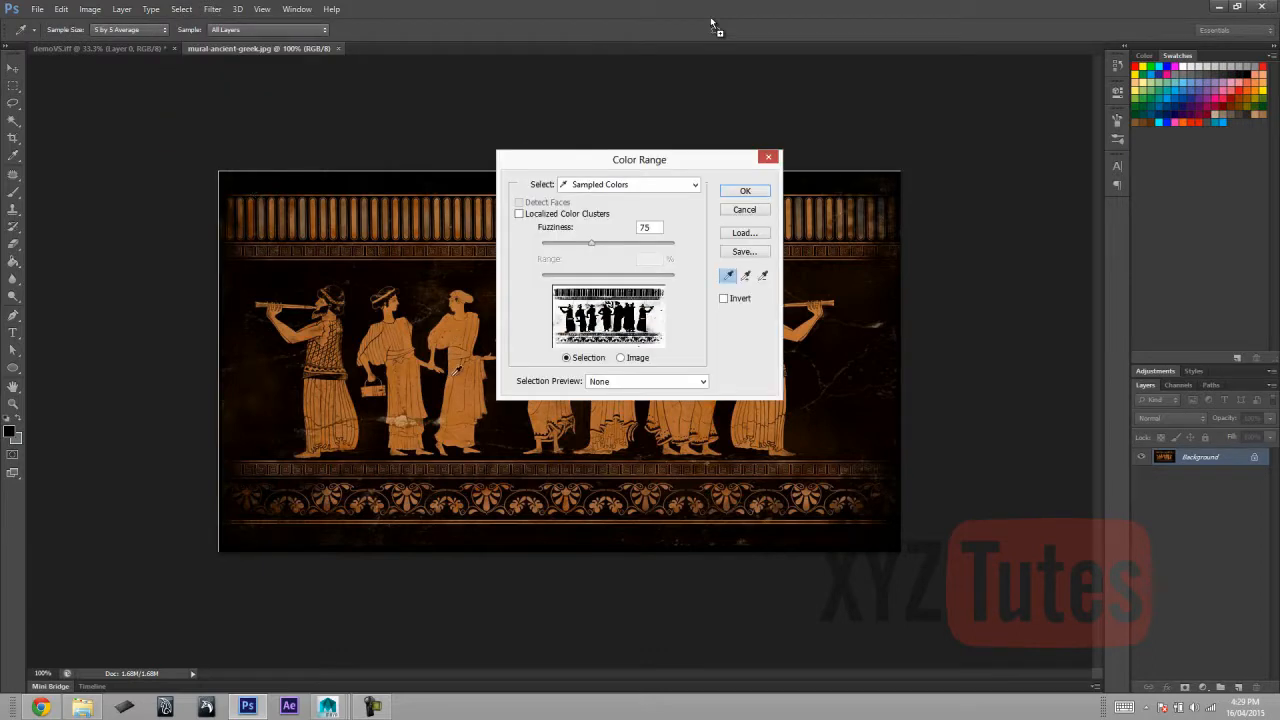
left_click(461, 391)
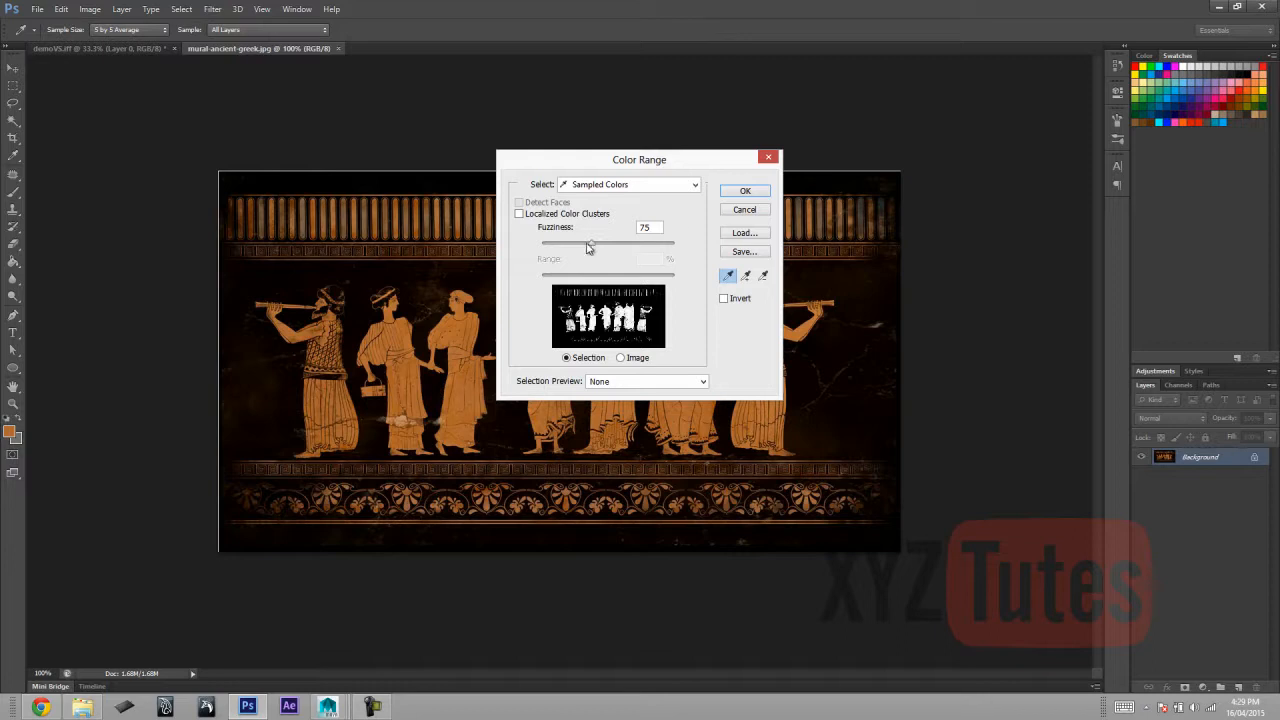
left_click(745, 192)
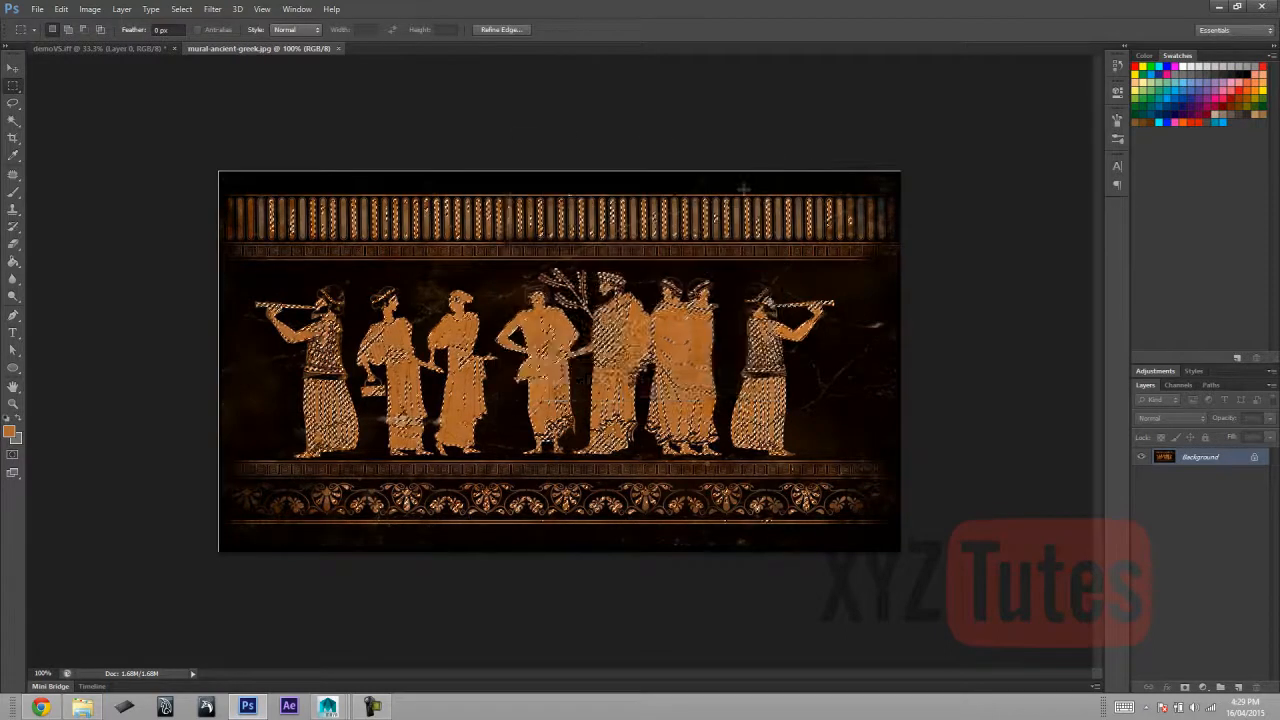
Fill the selected mural areas with a solid colour layer in bd753d and hide the Background layer.
left_click(1205, 686)
left_click(1218, 394)
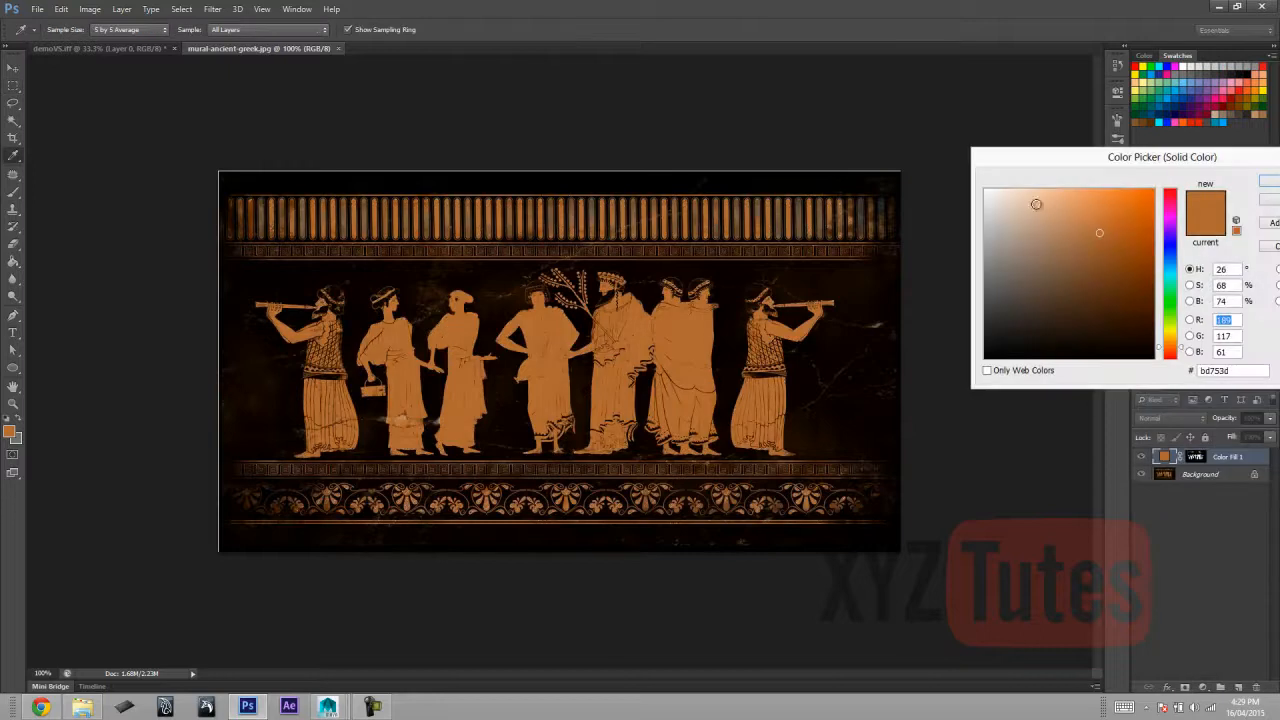
key("Return")
left_click(1141, 474)
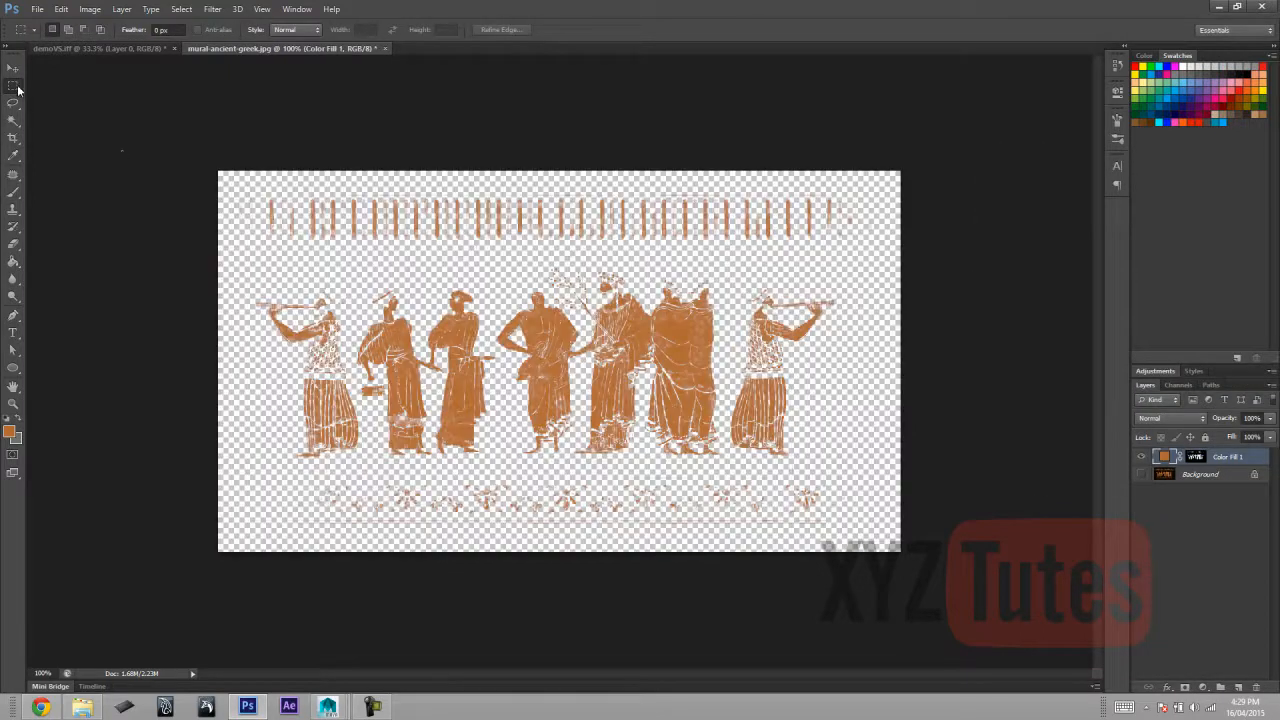
Clear everything outside the row of figures from the colour fill's mask, and close the mural without saving.
left_click_drag(229, 263, 992, 468)
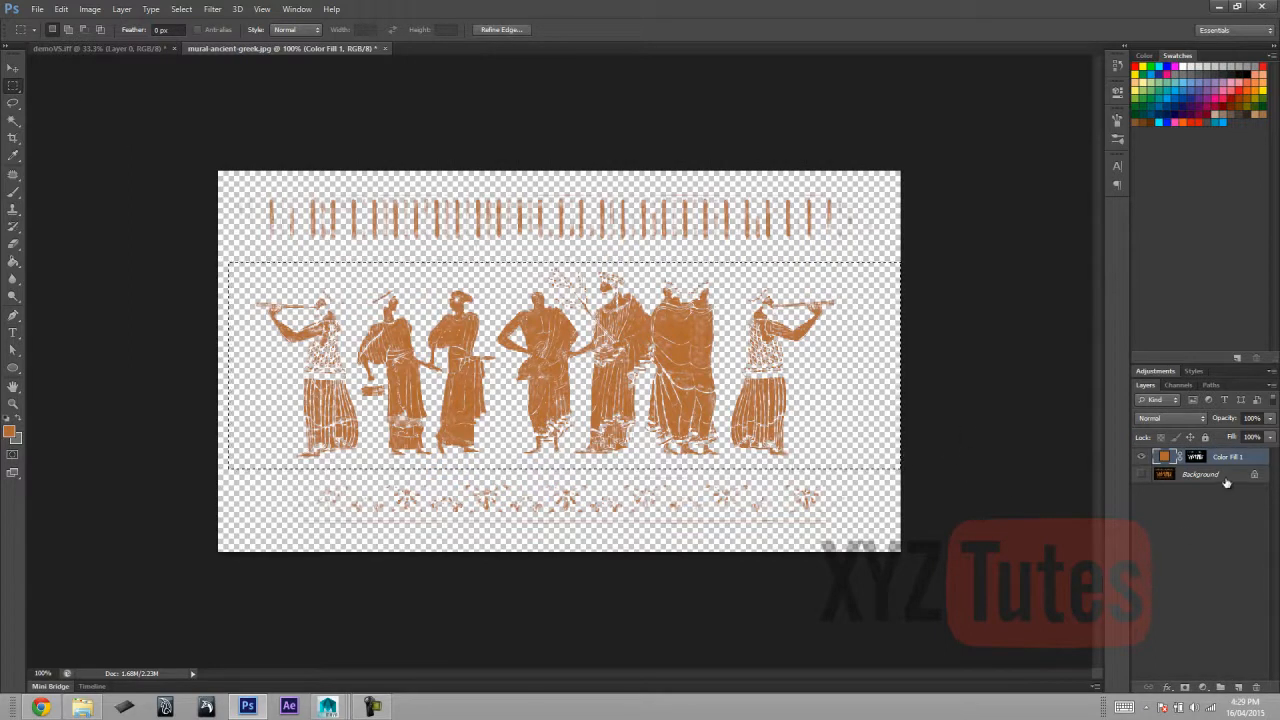
left_click(1197, 457)
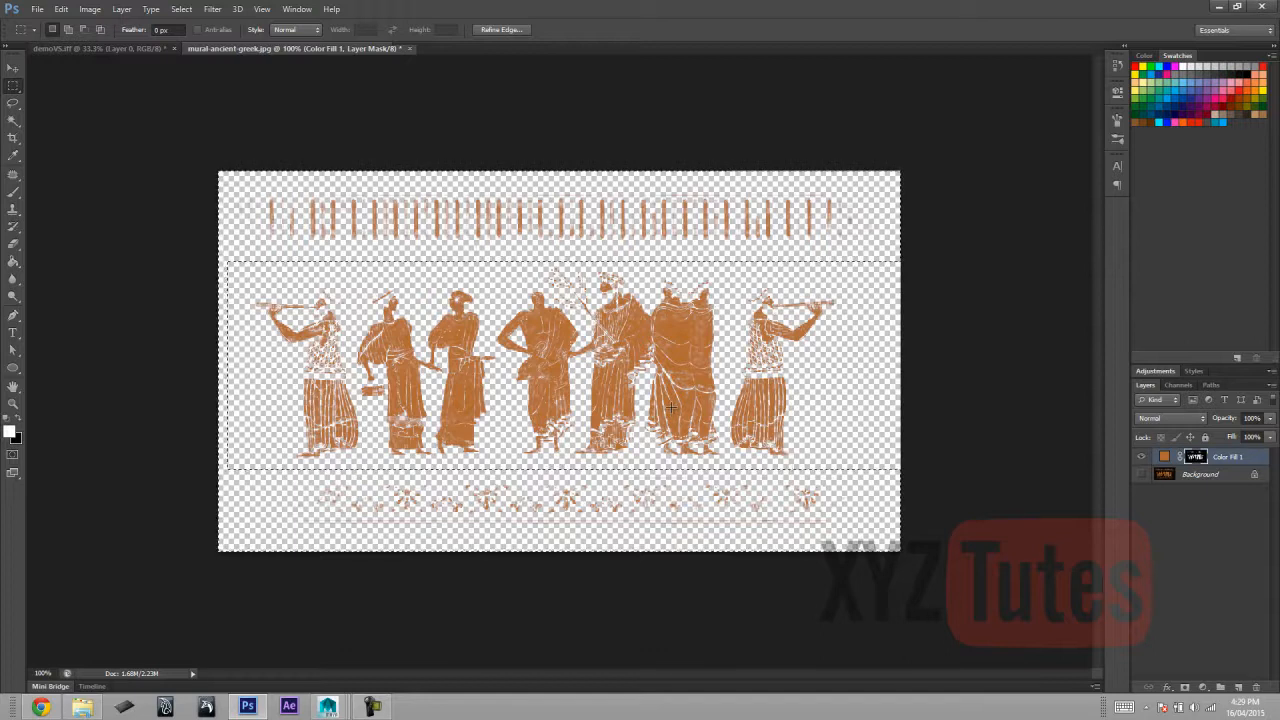
key("Delete")
key("ctrl+d")
left_click(1145, 456)
left_click(1145, 456)
left_click(409, 48)
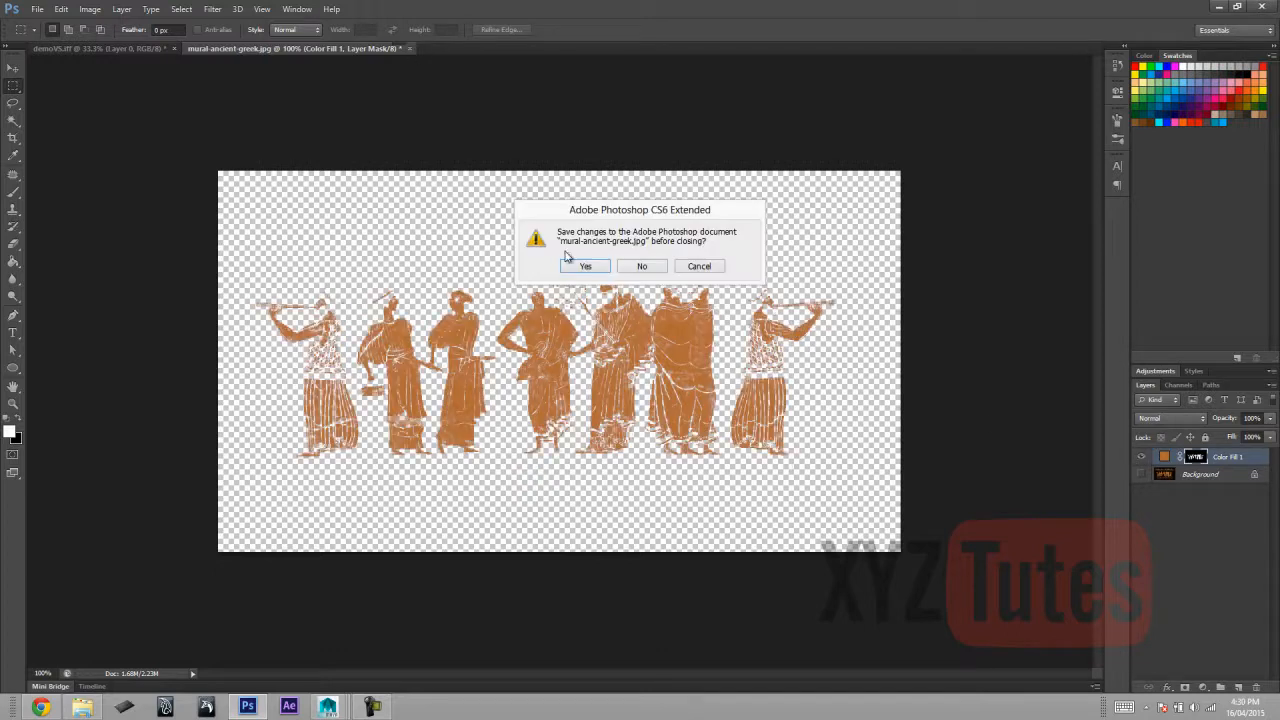
left_click(650, 267)
Open aterra.tif from the textureAssets folder and copy its figures layer onto the belly band of demoVS.iff.
left_click(101, 709)
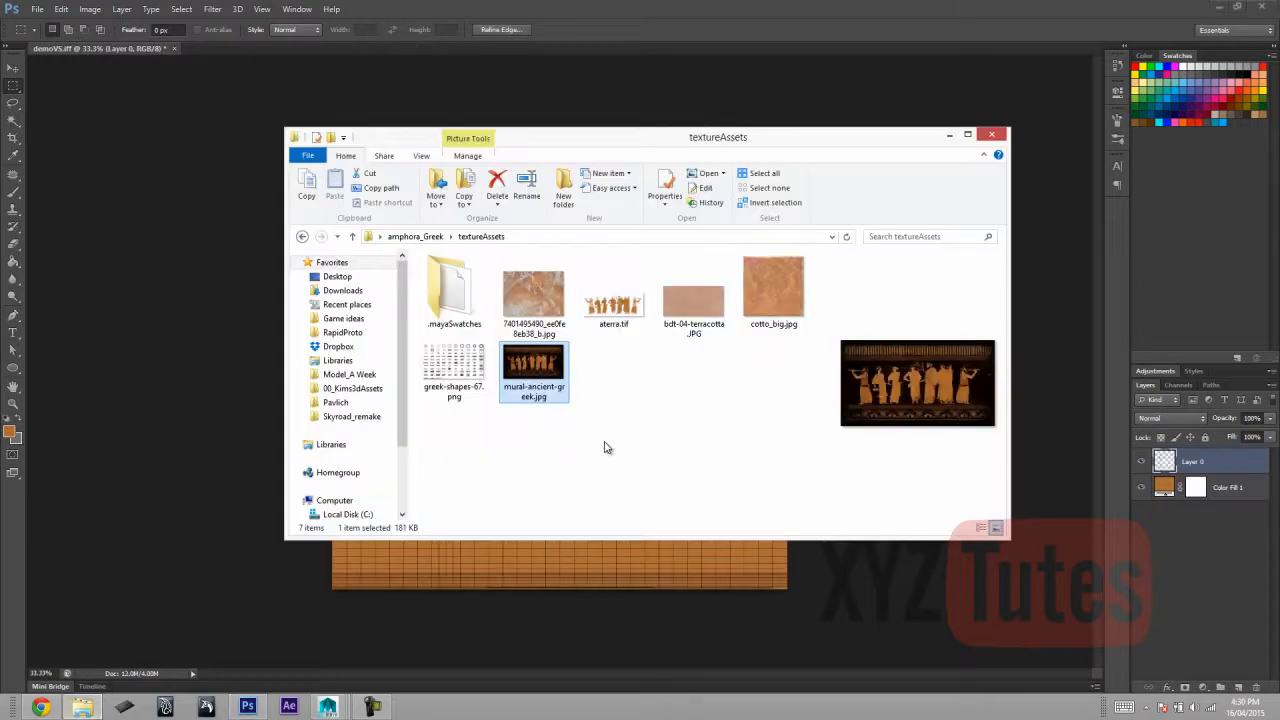
double_click(613, 300)
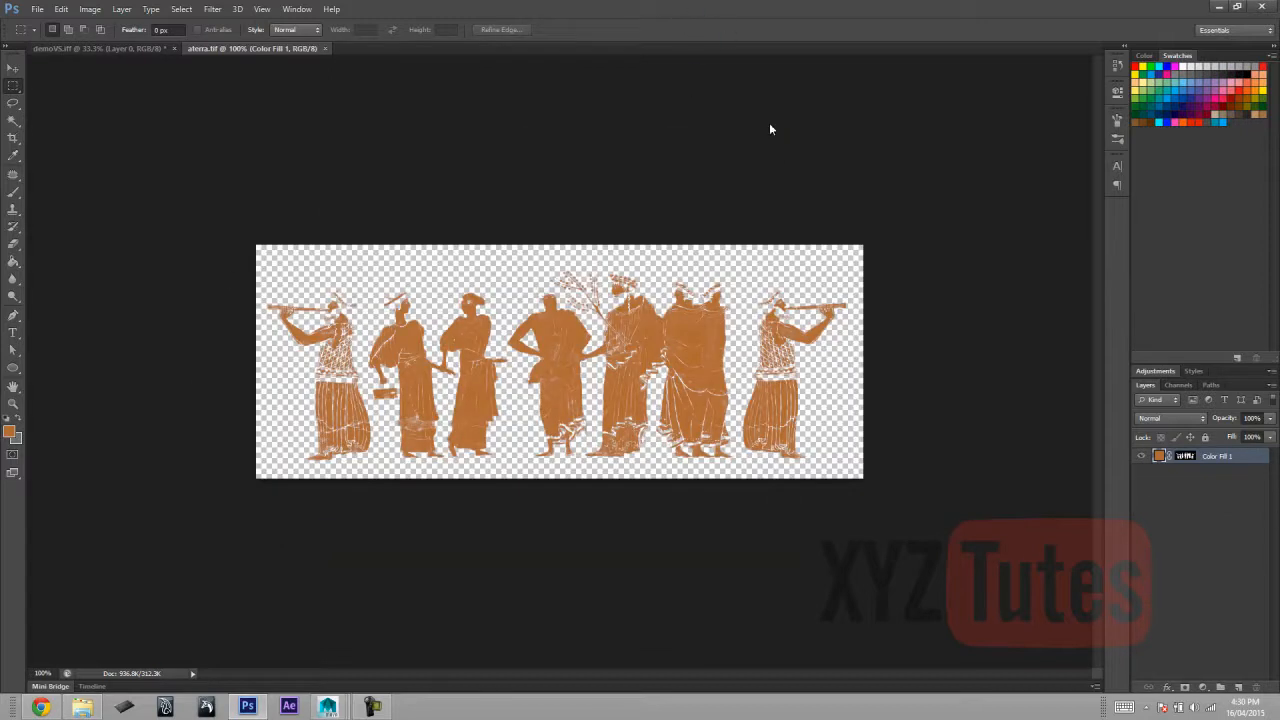
left_click_drag(280, 53, 705, 158)
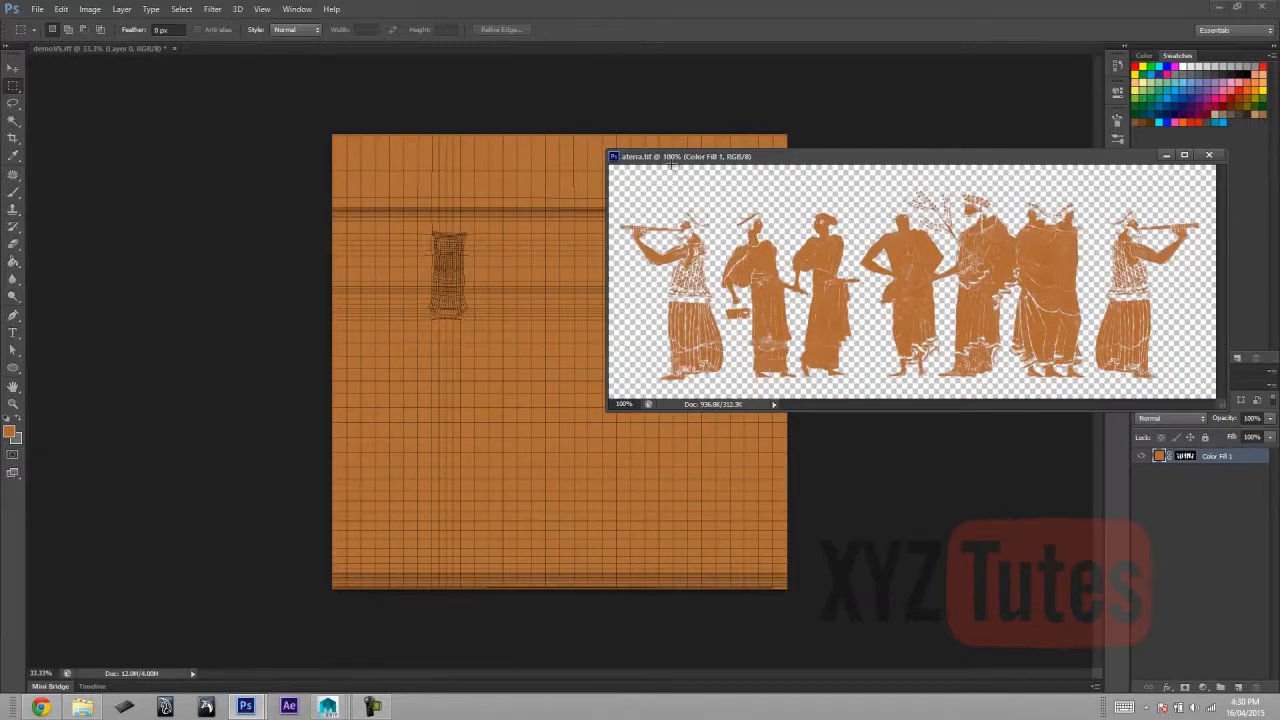
left_click_drag(1167, 461, 458, 486)
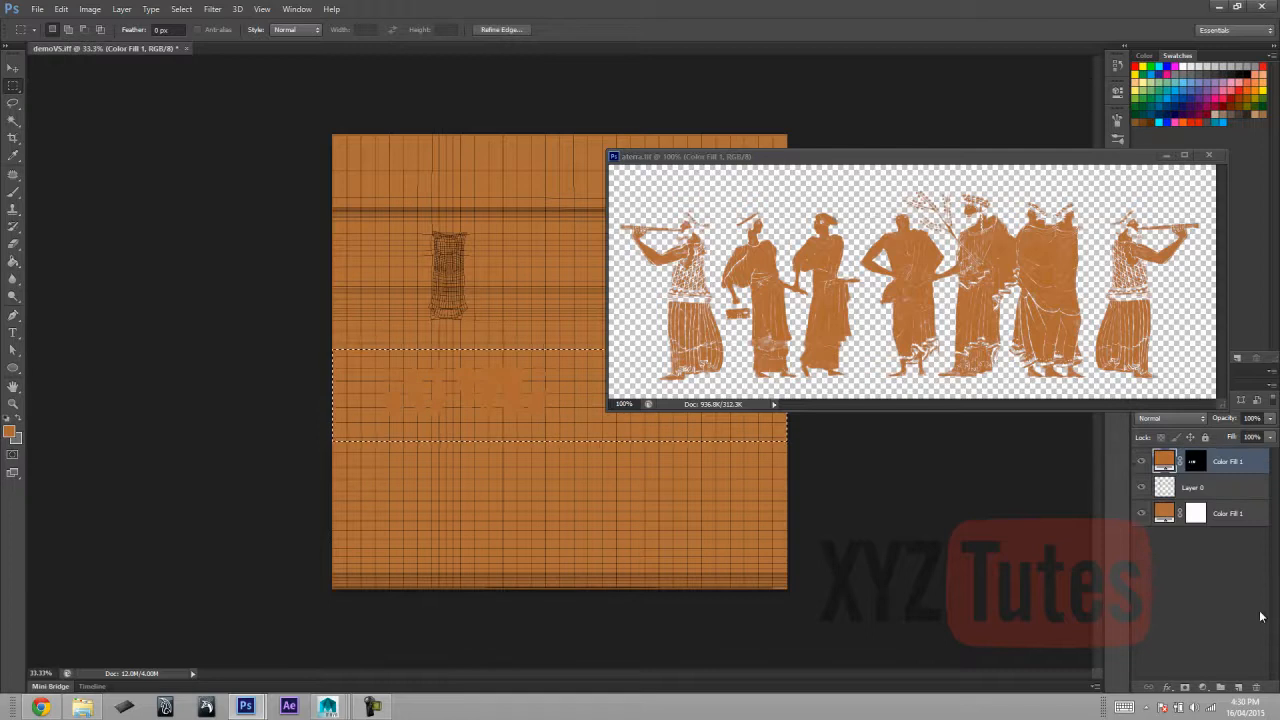
Change the colour of the bottom solid colour fill layer to the grey 797775.
left_click(1148, 545)
double_click(1163, 513)
left_click(989, 278)
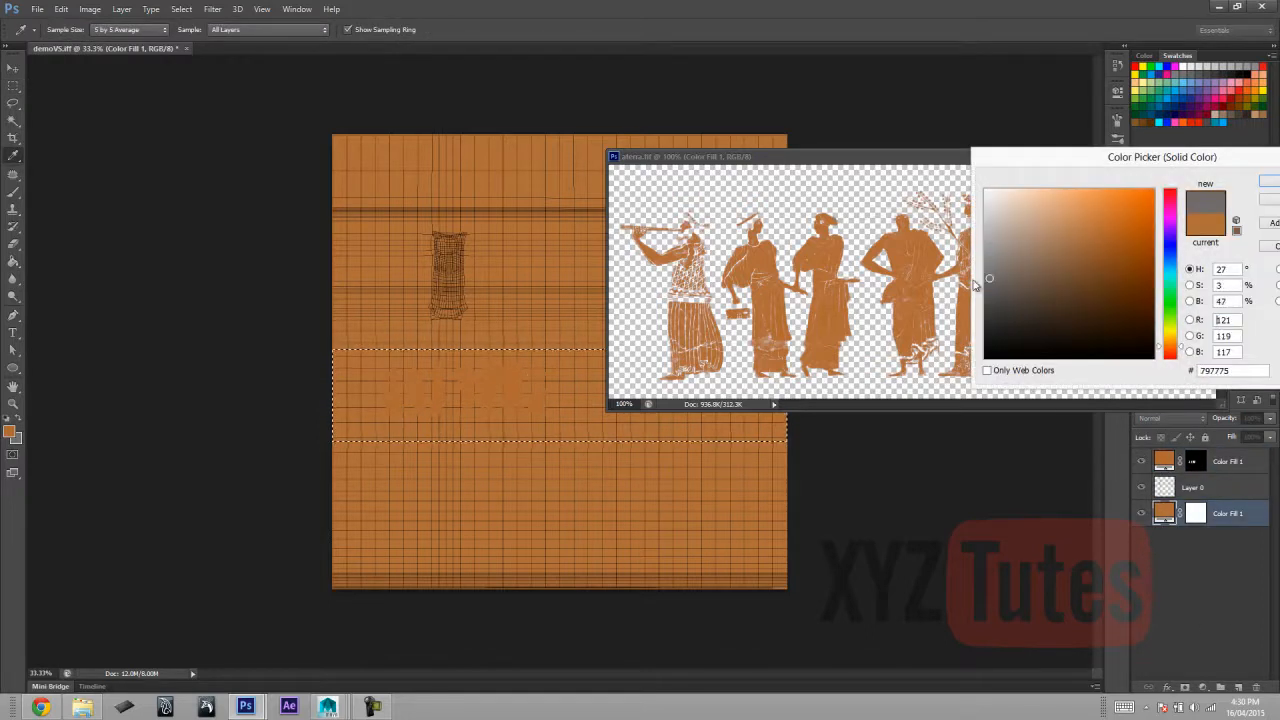
left_click(1265, 184)
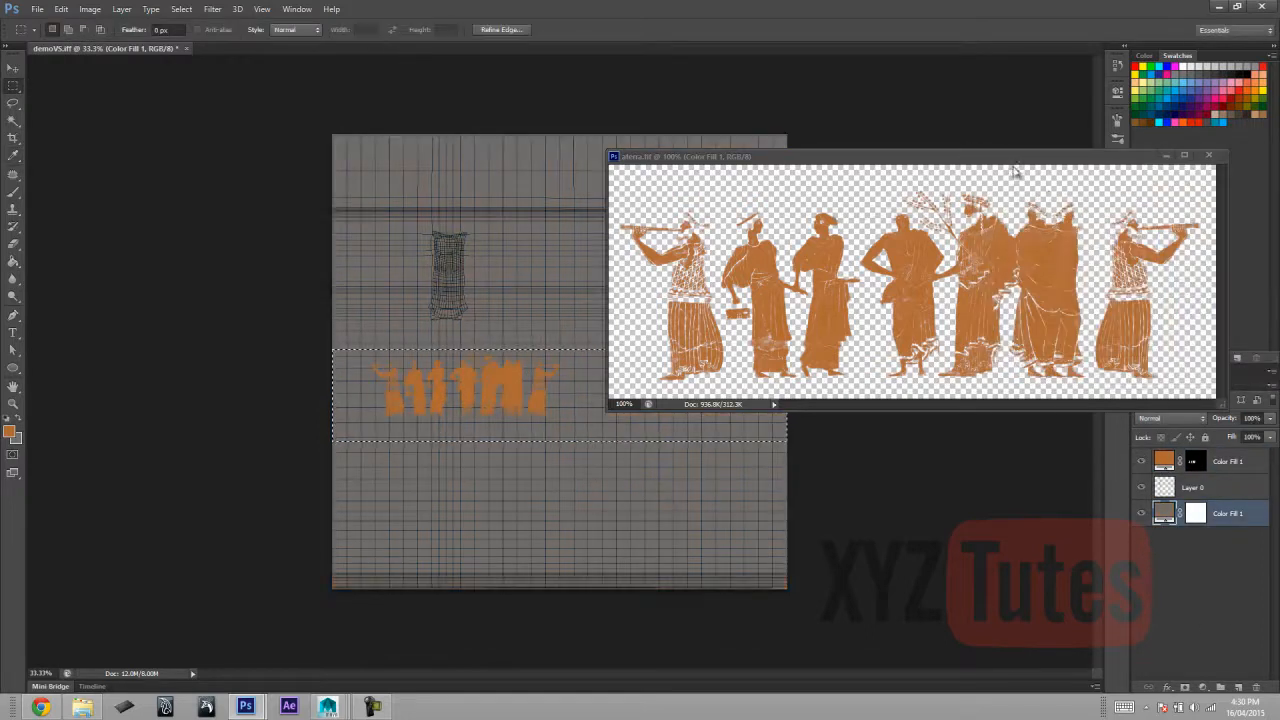
Minimise the aterra.tif window and deselect the belly band in the amphora texture.
left_click(1167, 157)
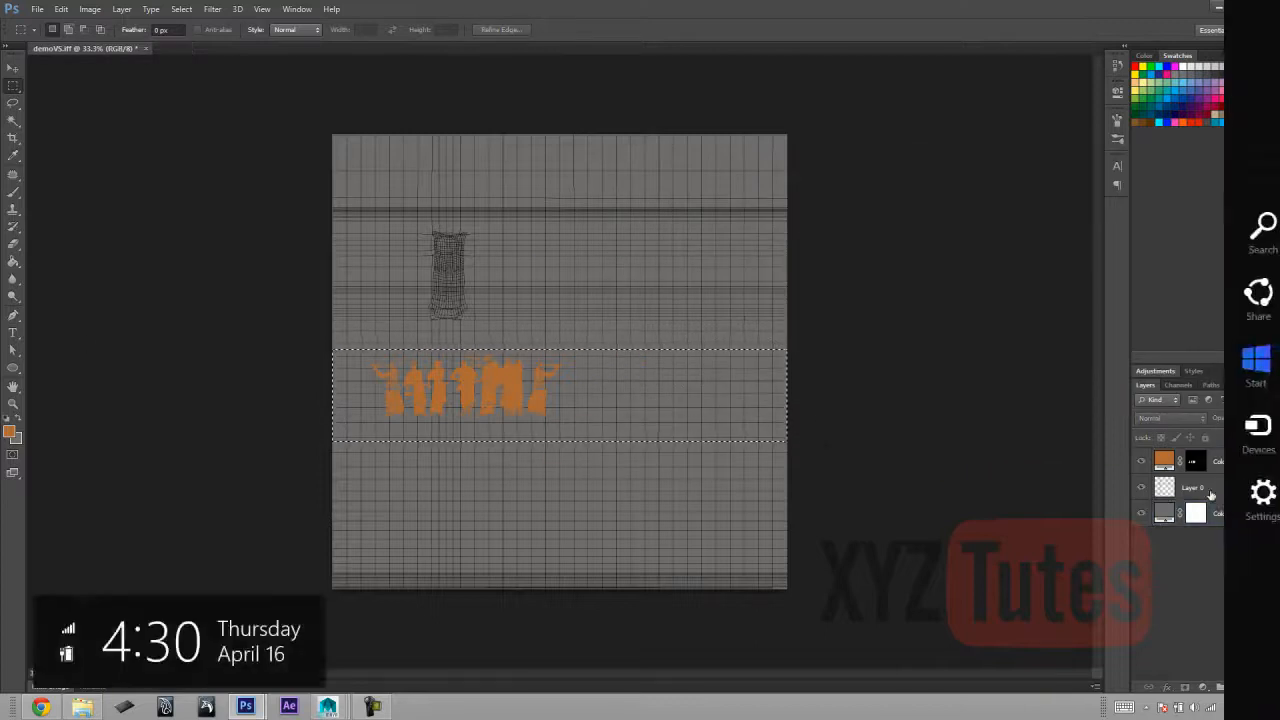
left_click(1153, 570)
key("ctrl+d")
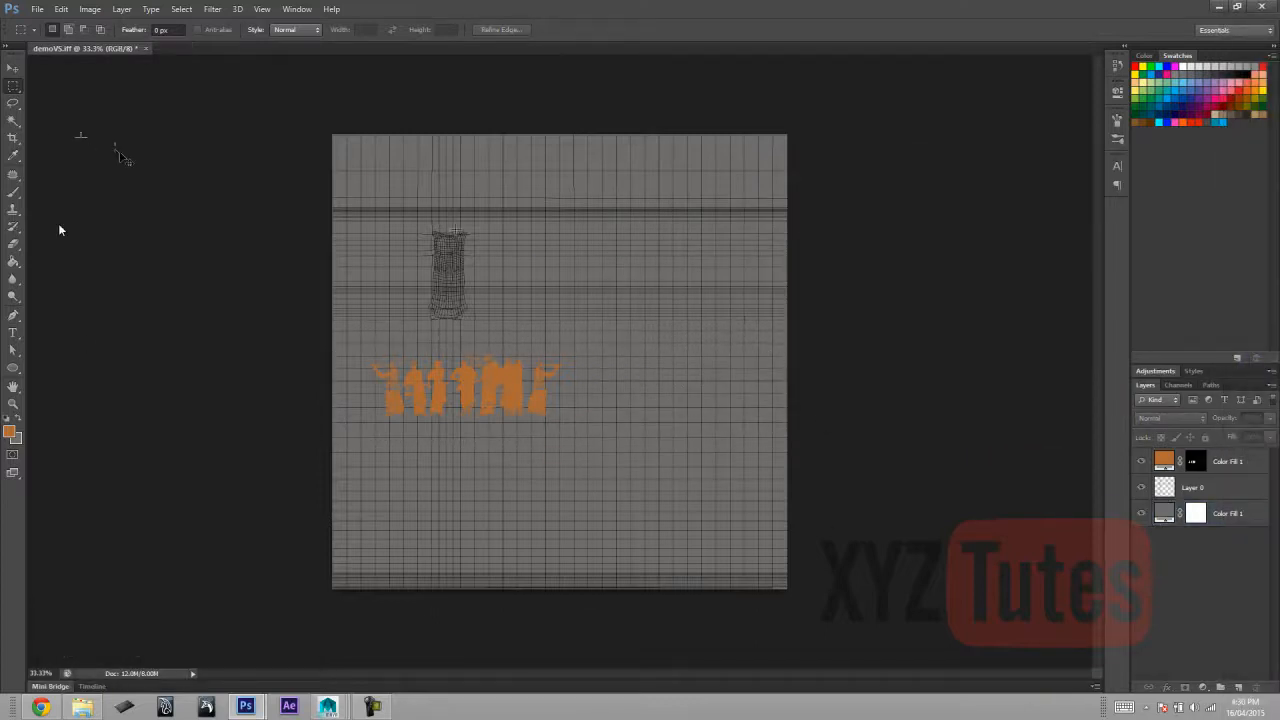
Move the UV wireframe layer, Layer 0, above the figures' colour fill layer and lock it.
key("v")
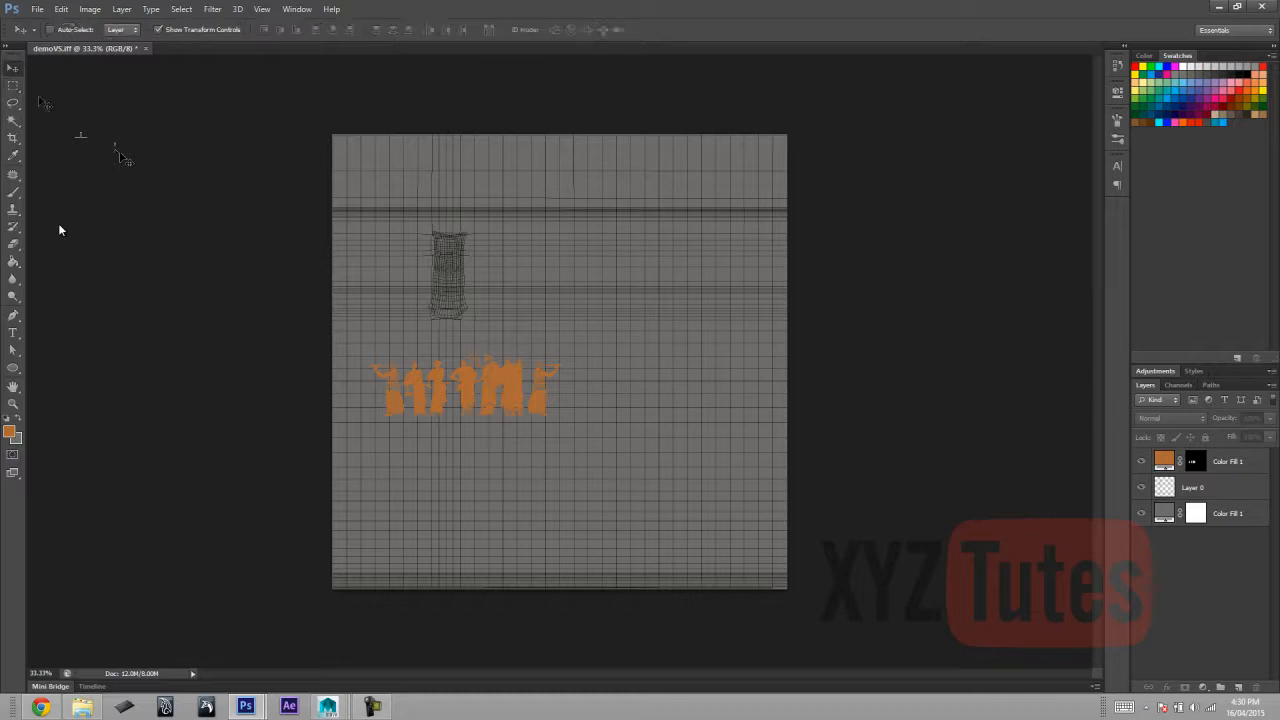
left_click(497, 388)
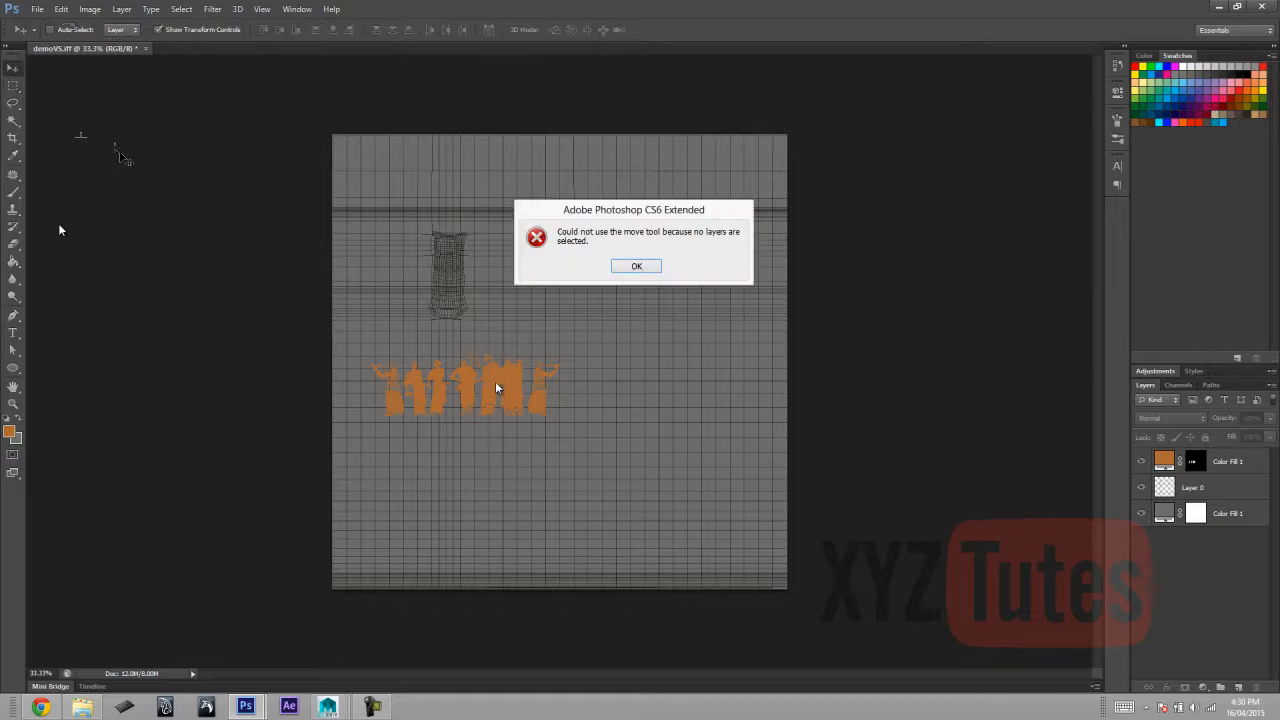
left_click(640, 266)
left_click(1165, 488)
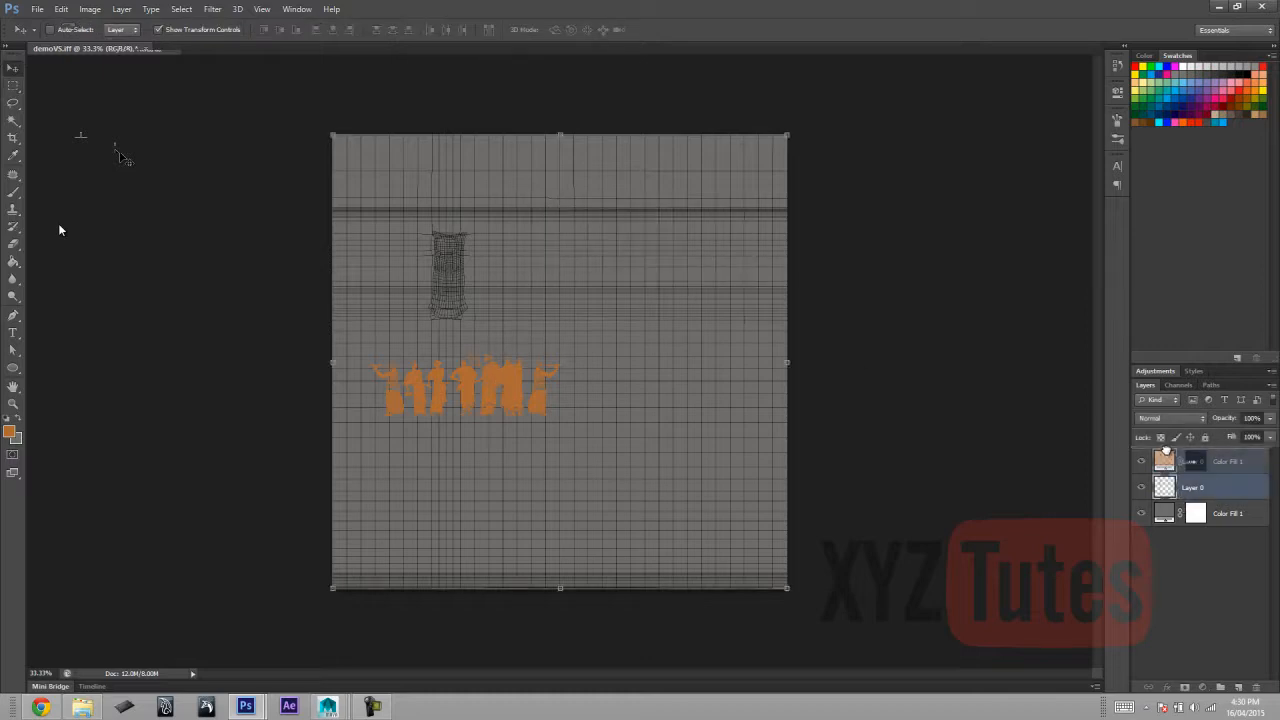
key("ctrl+shift+bracketright")
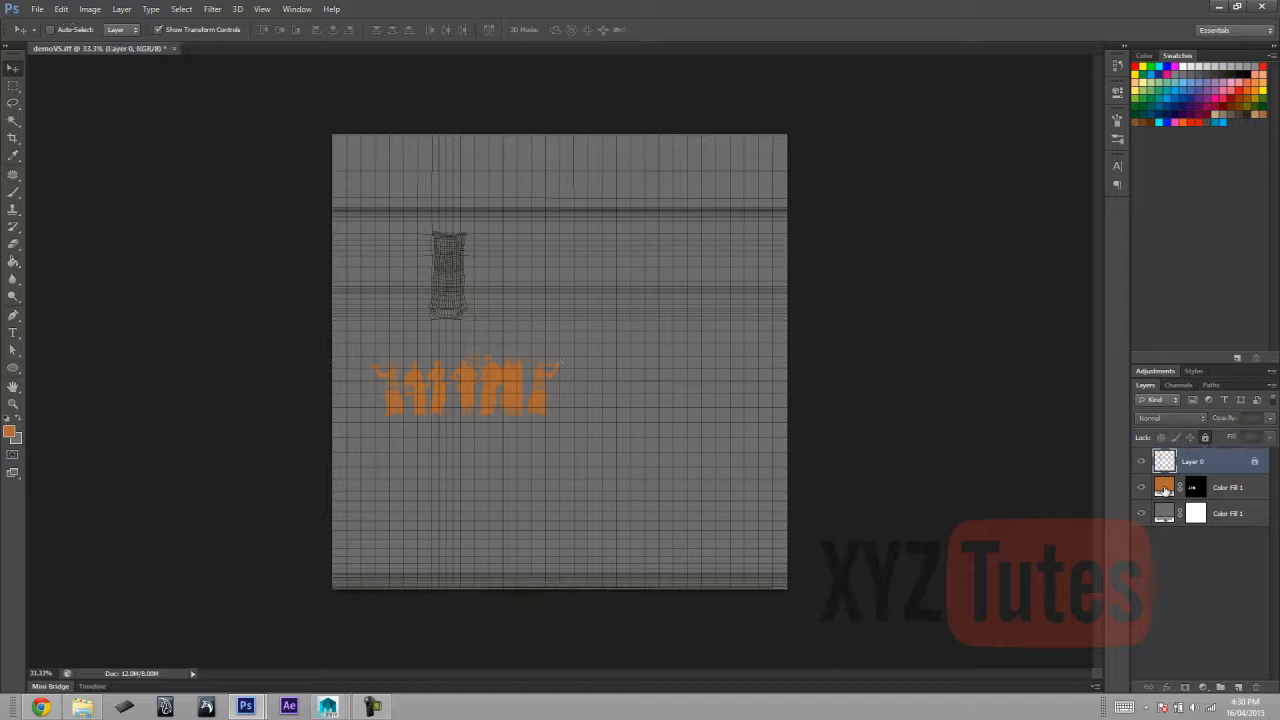
Move the row of figures toward the right end of the belly band and hide the UV wireframe layer.
left_click(1165, 488)
left_click_drag(487, 383, 661, 407)
left_click(1141, 461)
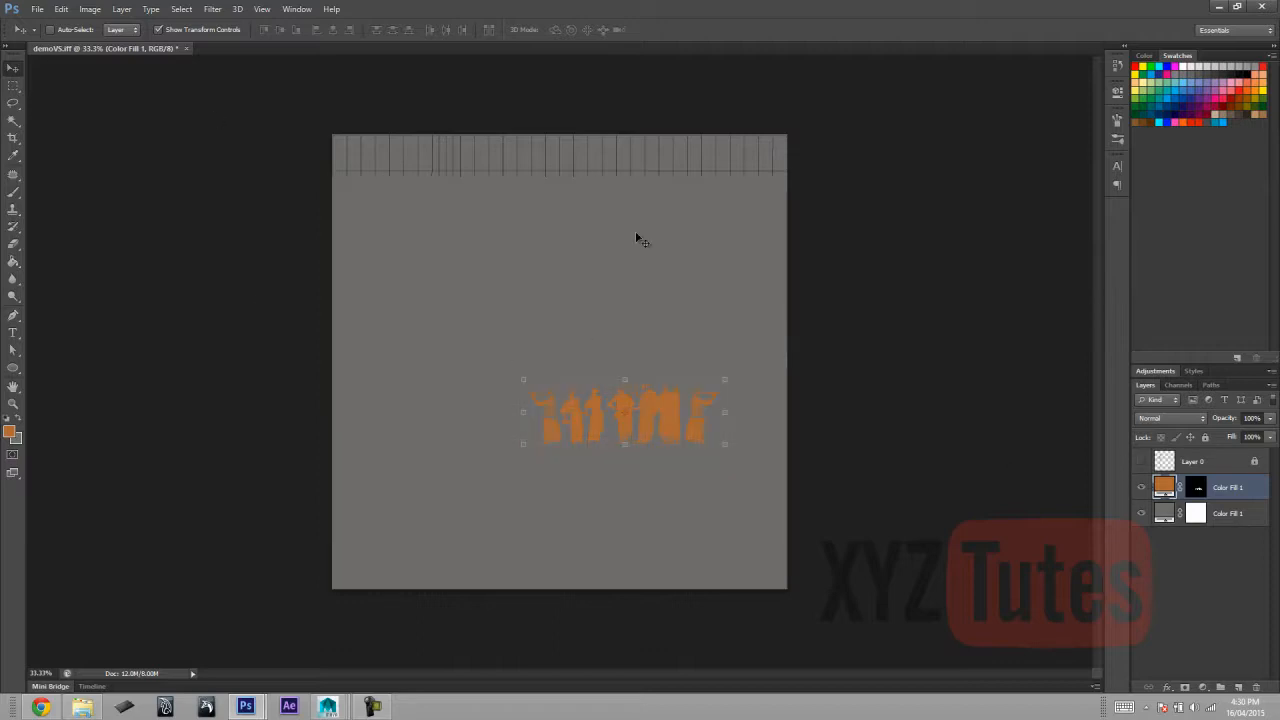
Save the texture with its layers as demoVS.tif in the amphora_Greek folder, using LZW image compression and ZIP layer compression.
left_click(37, 9)
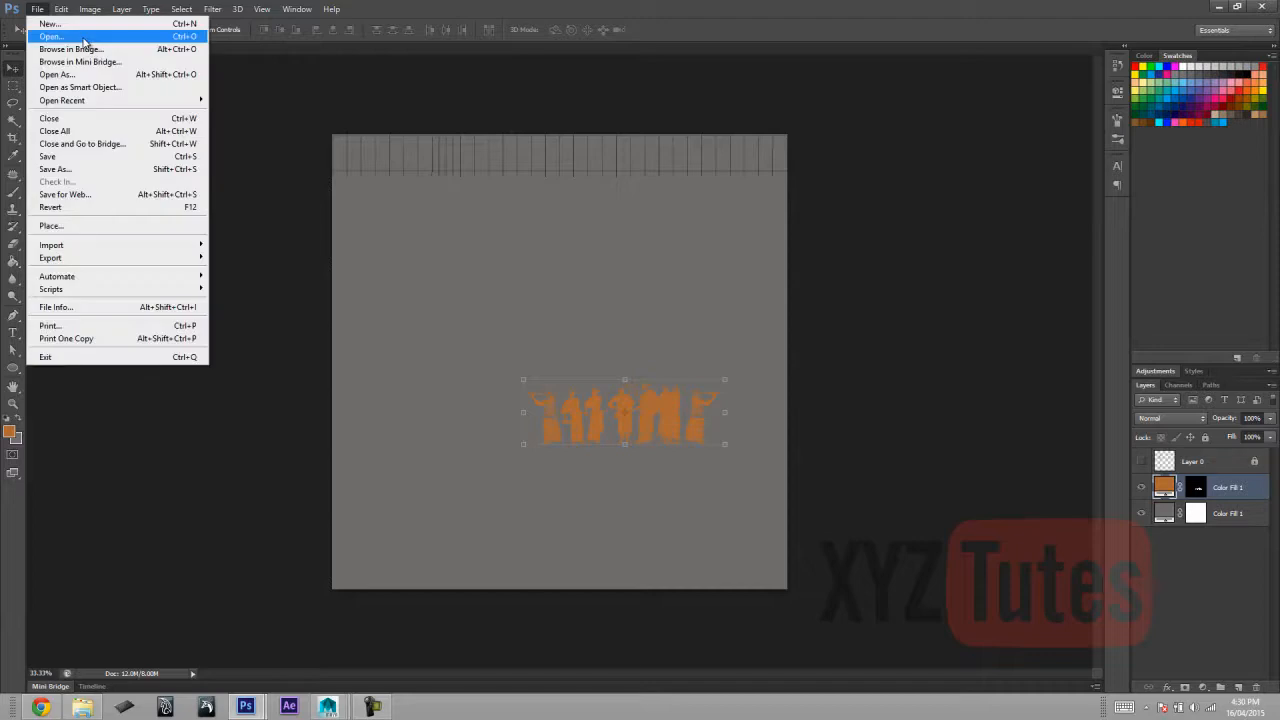
left_click(79, 168)
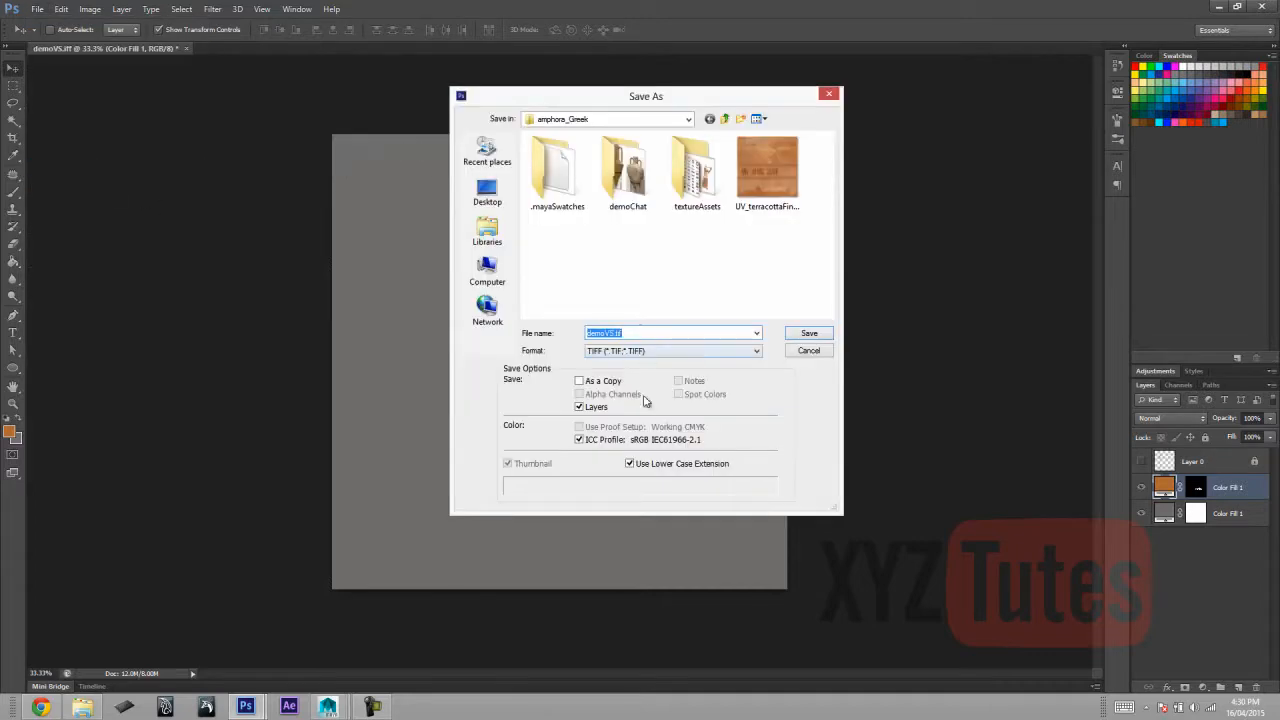
left_click(818, 336)
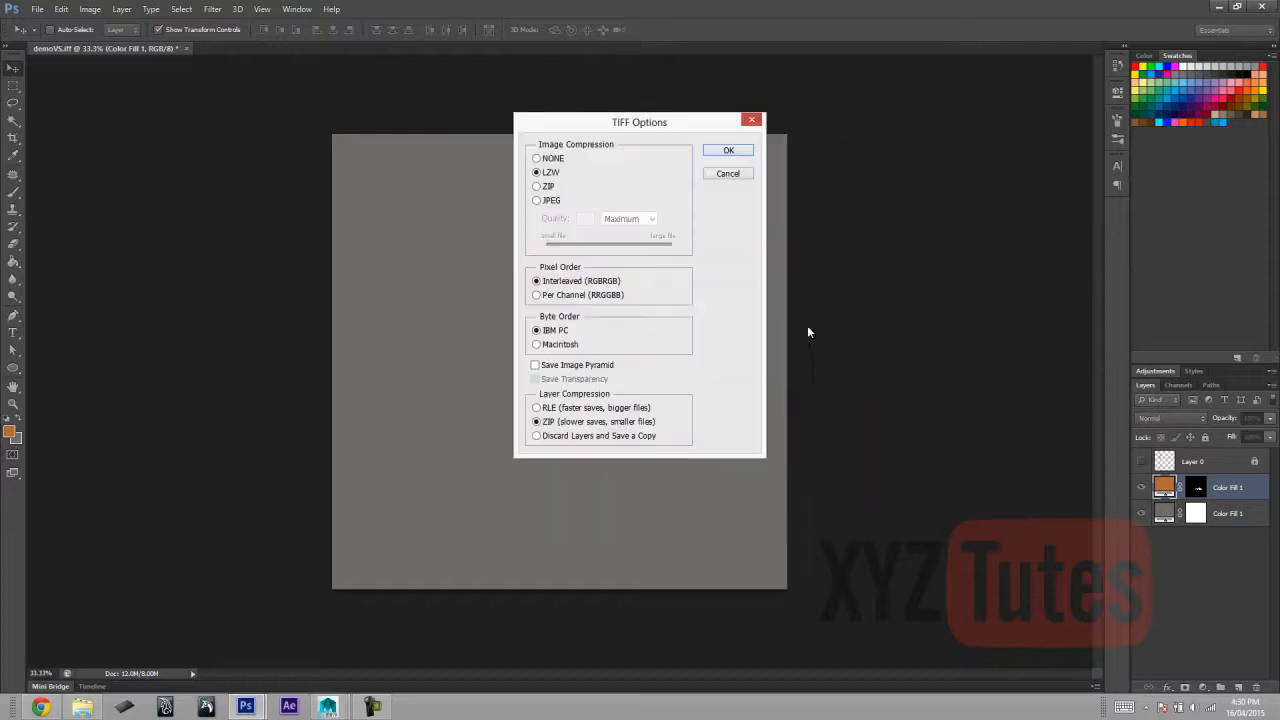
left_click(722, 151)
left_click(580, 267)
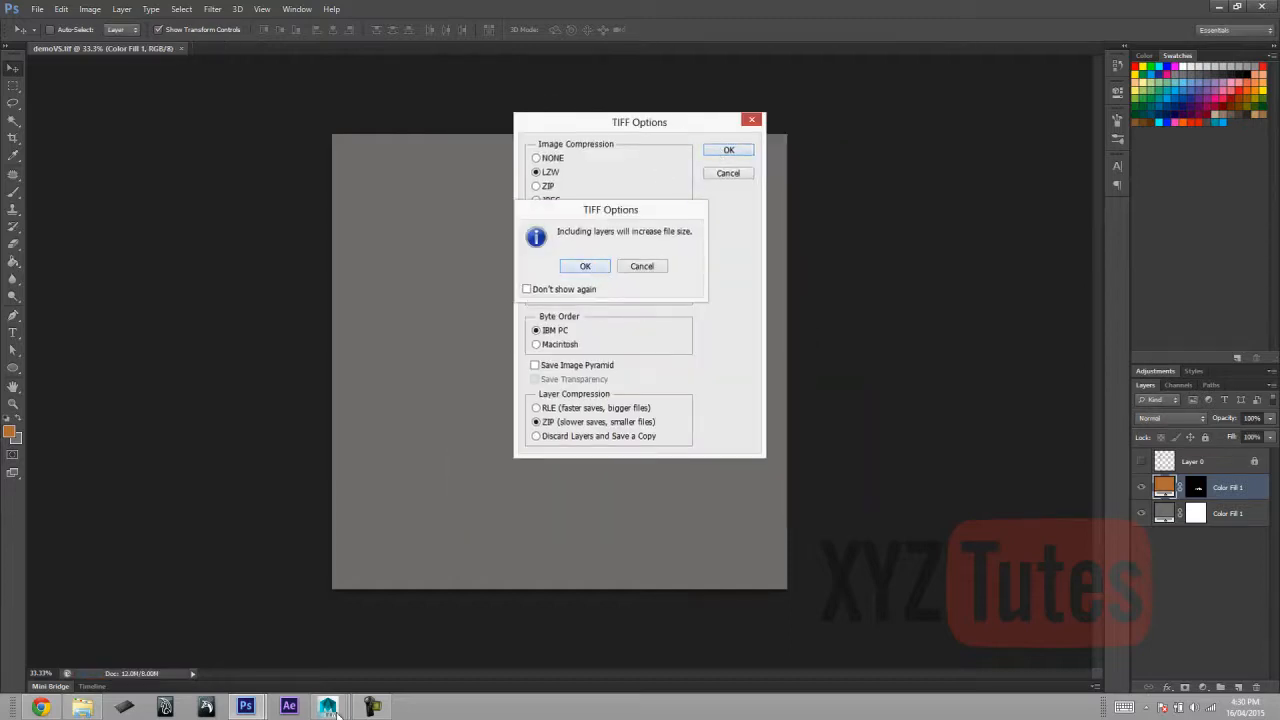
Switch to Maya and save the amphoraDEMO.ma scene.
mouse_move(334, 710)
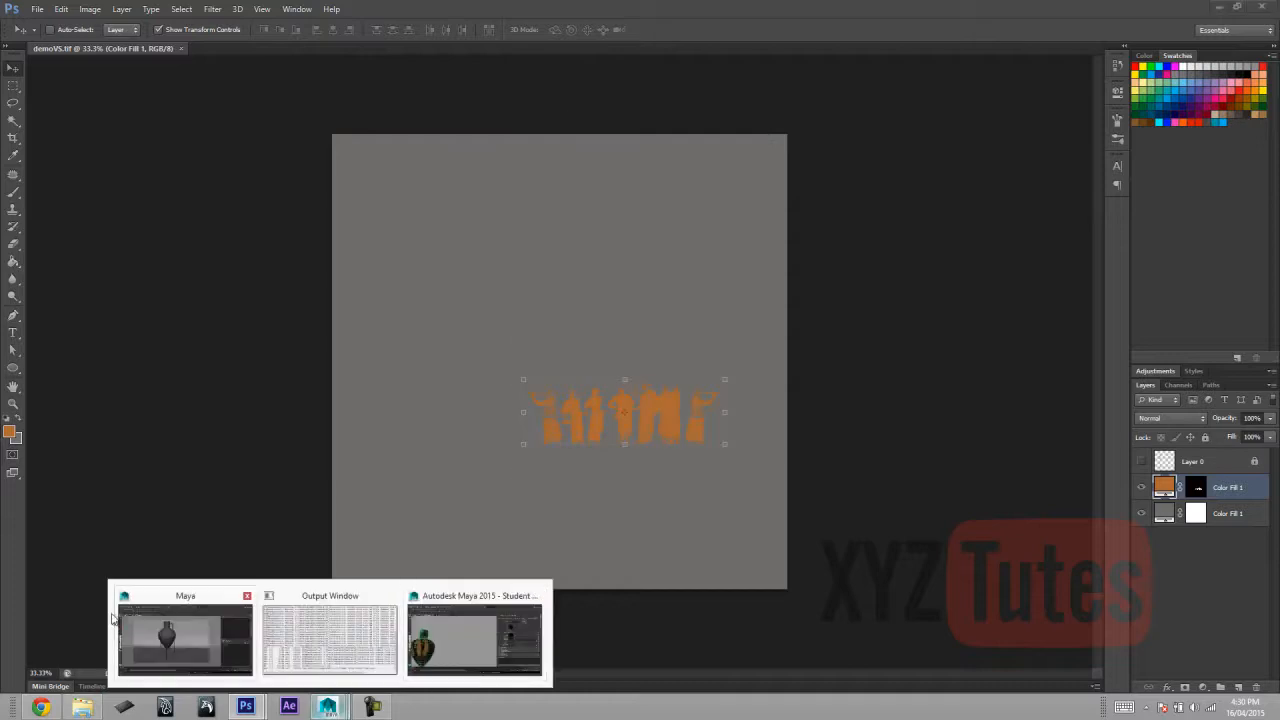
left_click(165, 628)
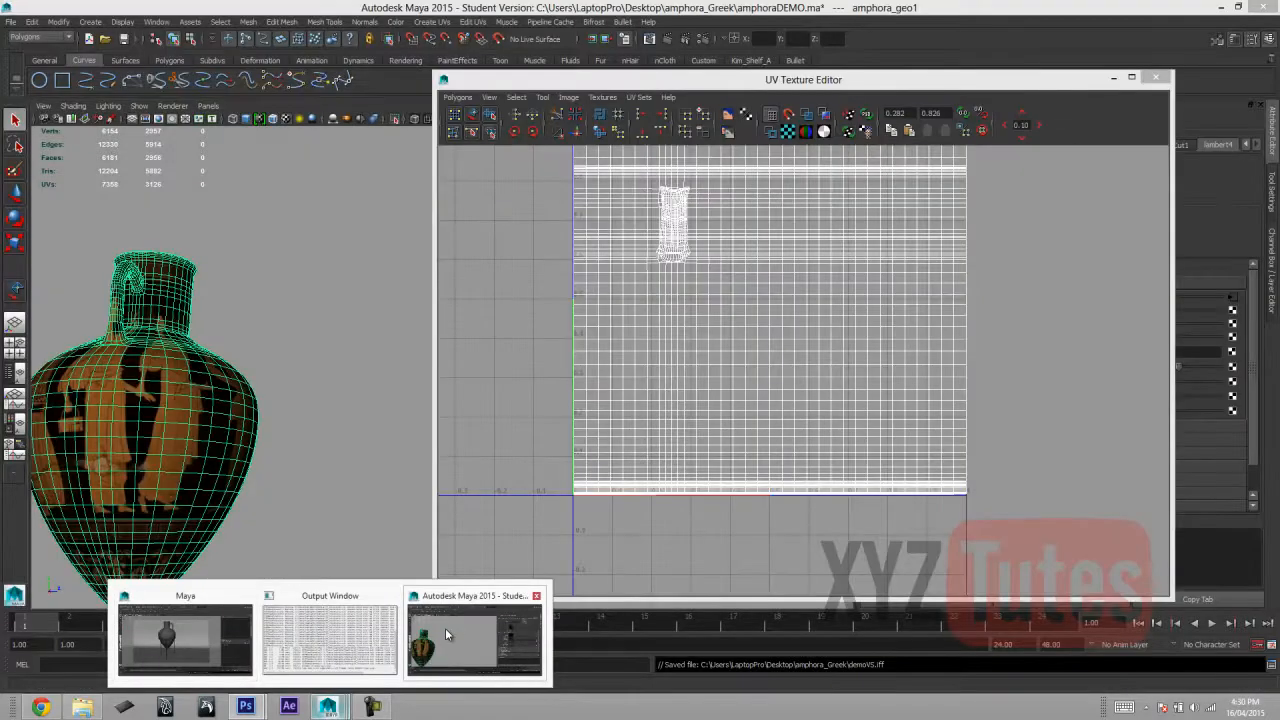
left_click(445, 630)
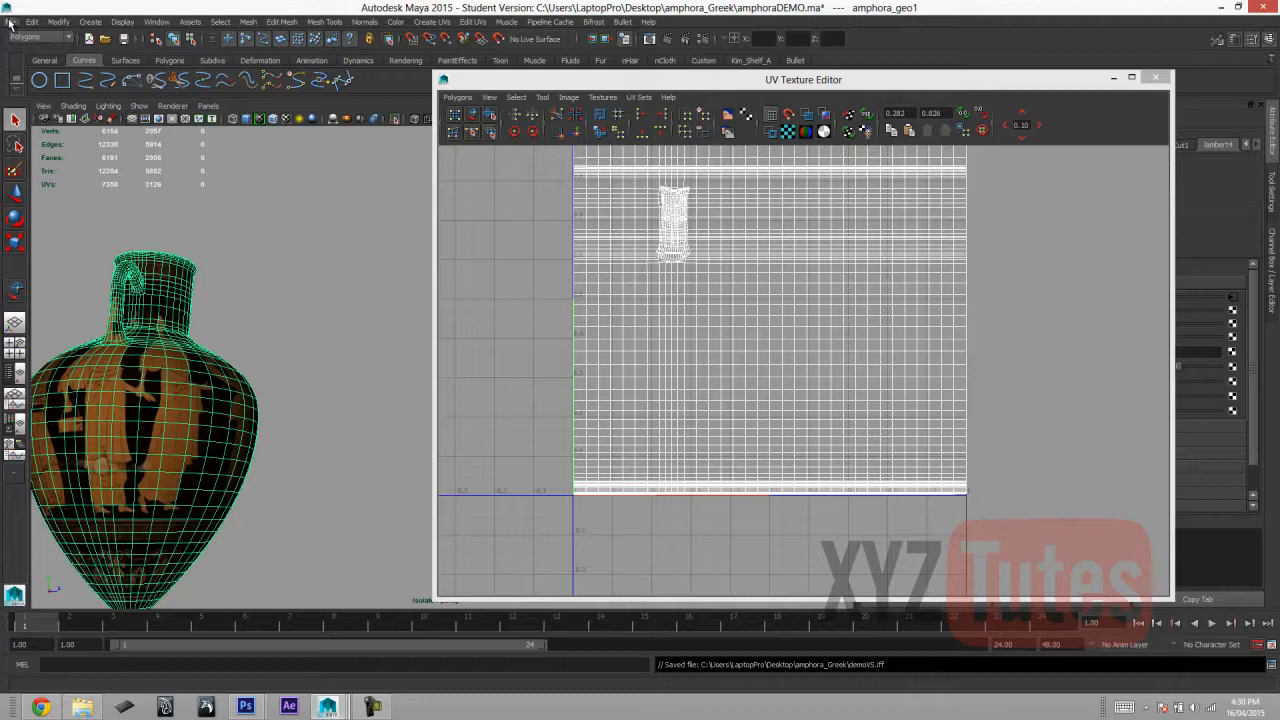
left_click(9, 22)
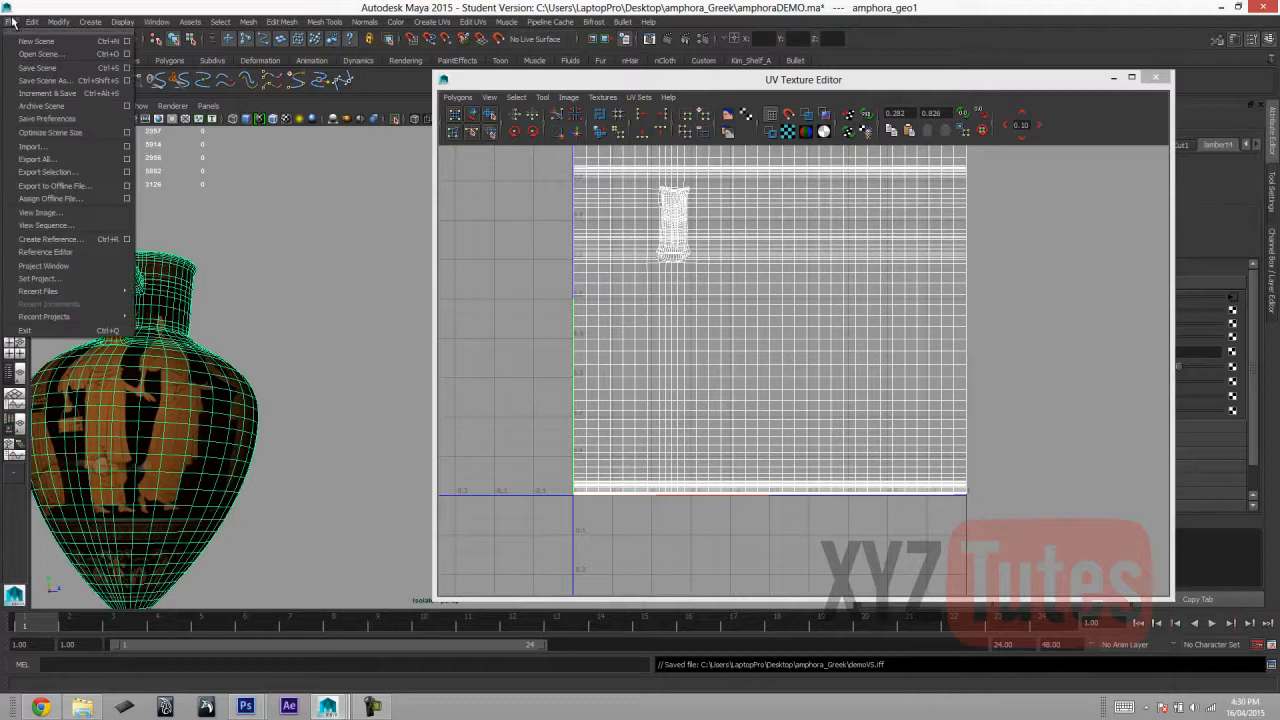
left_click(28, 68)
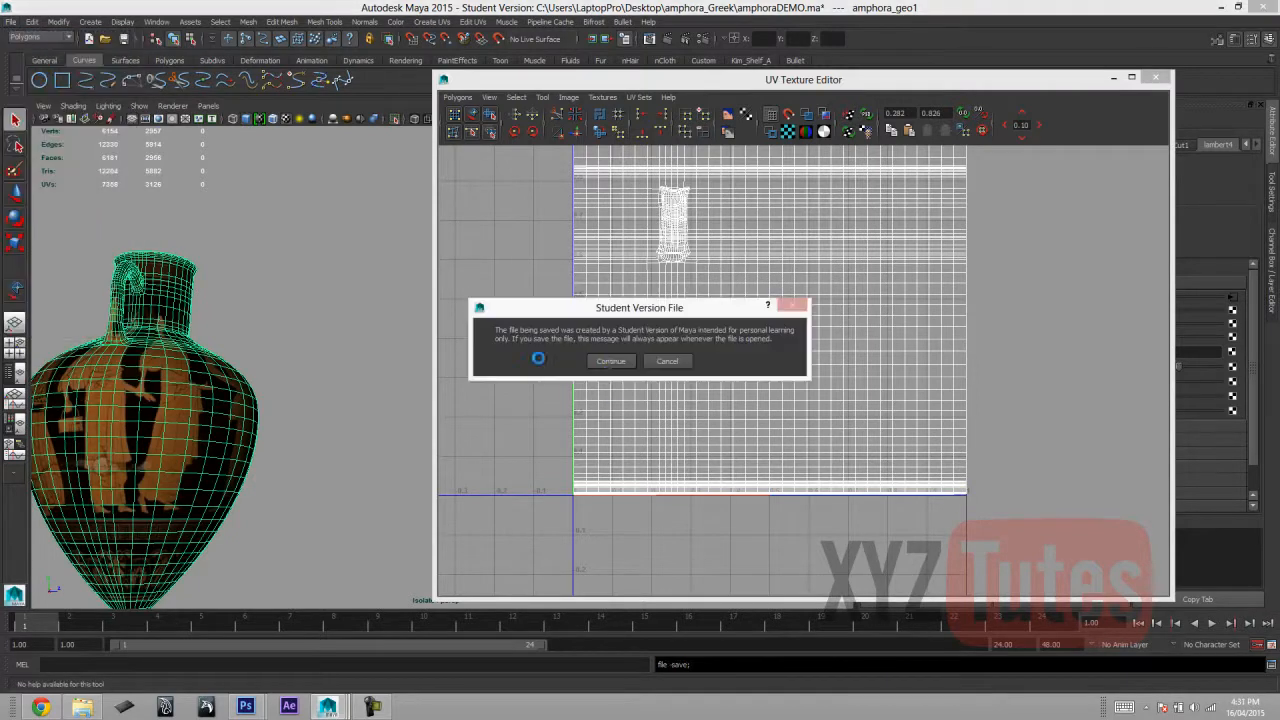
left_click(607, 362)
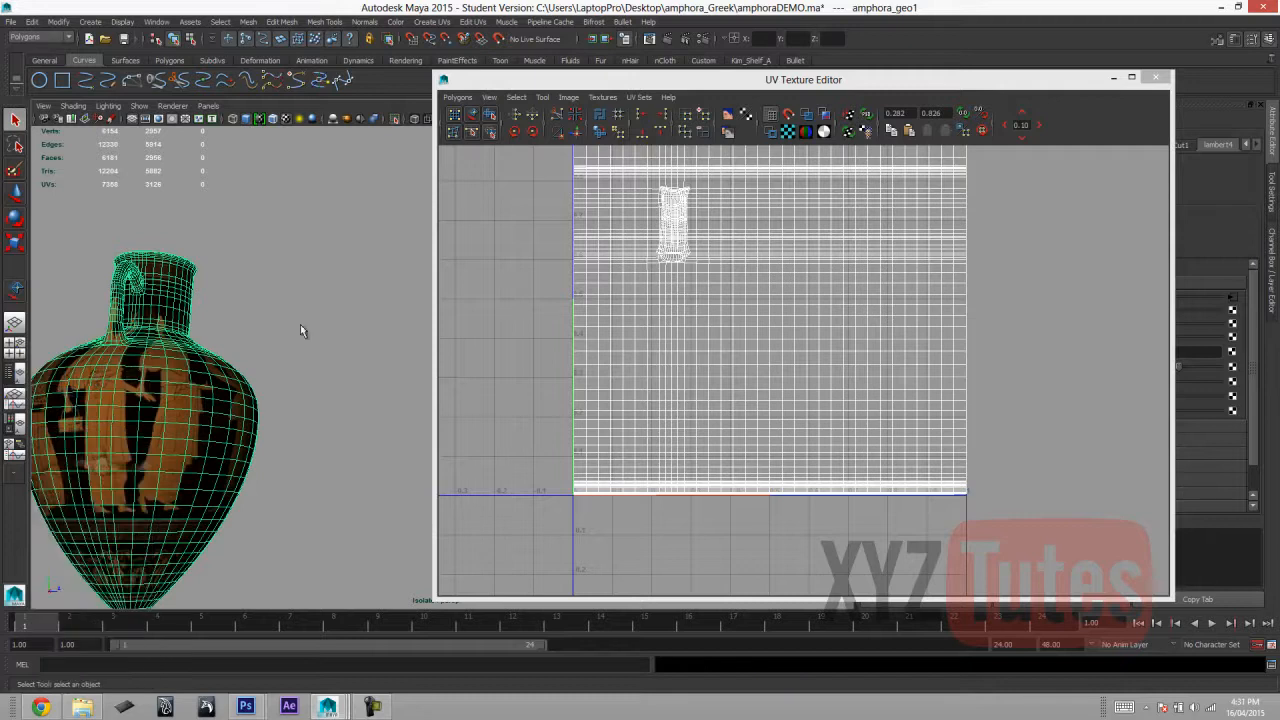
Load demoVS.tif as the image of lambert4's colour file texture and toggle the image display in the UV Texture Editor.
left_click_drag(906, 83, 435, 178)
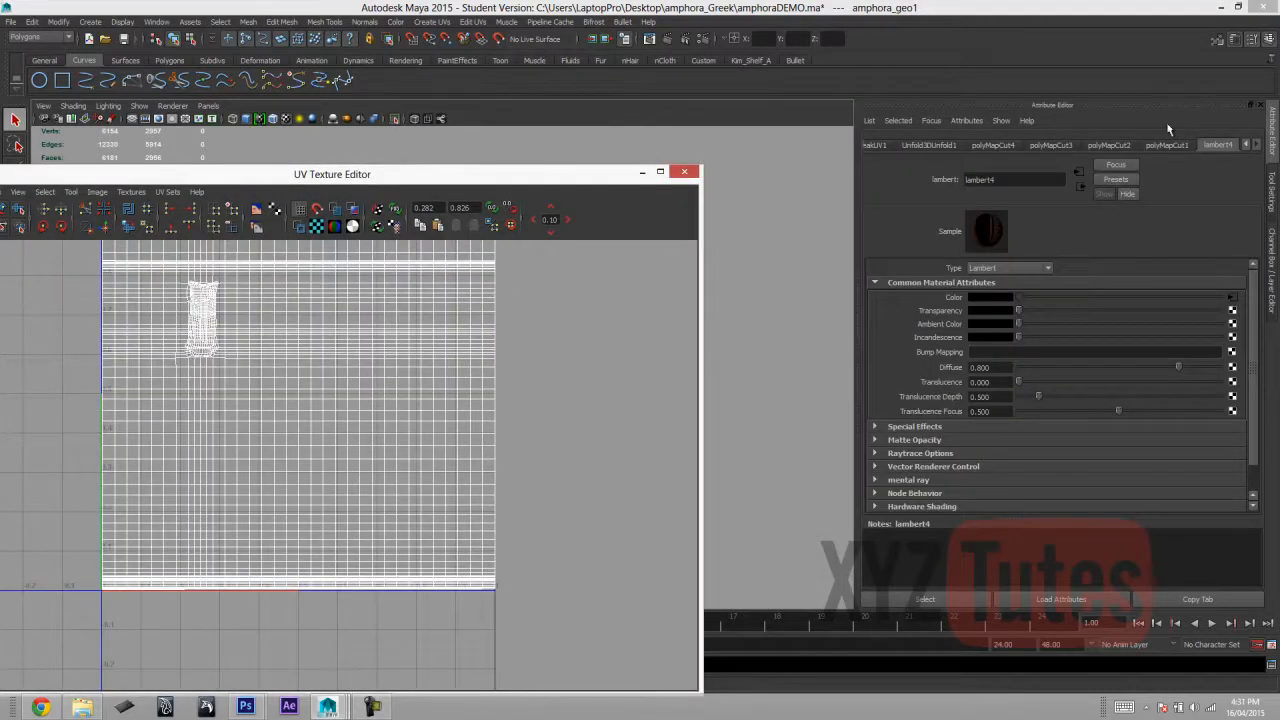
left_click(1231, 300)
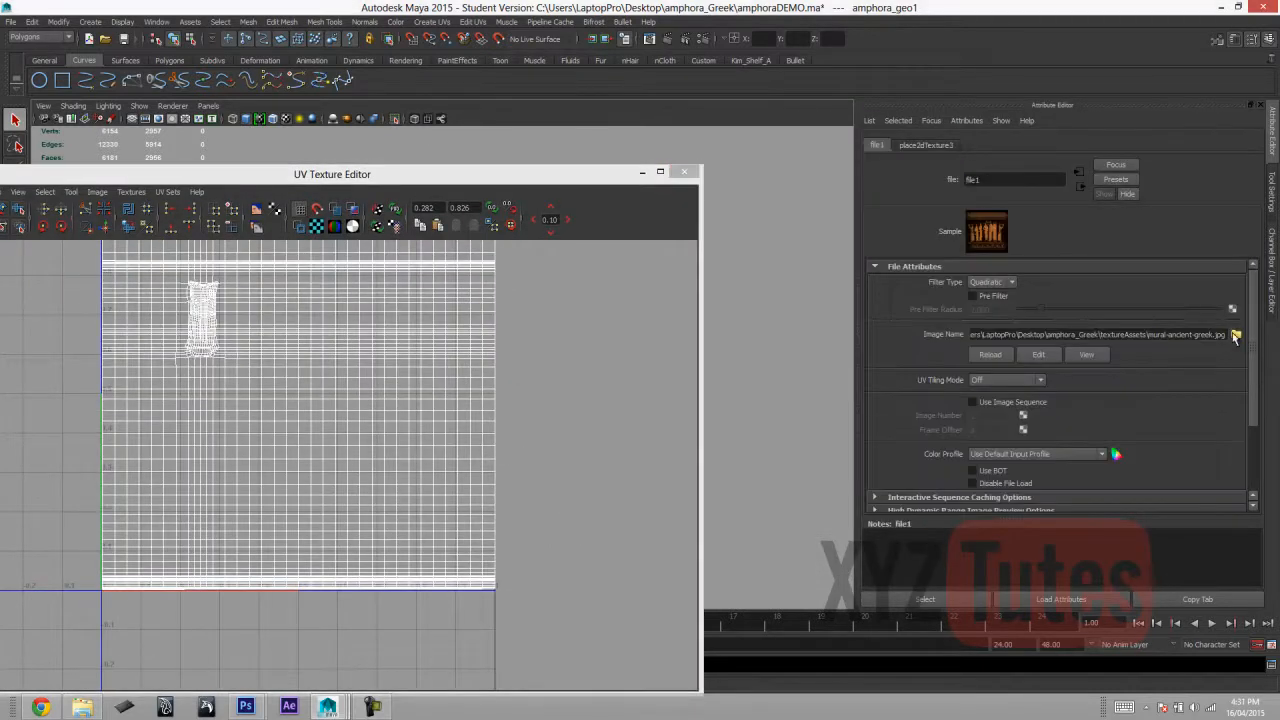
left_click(1237, 335)
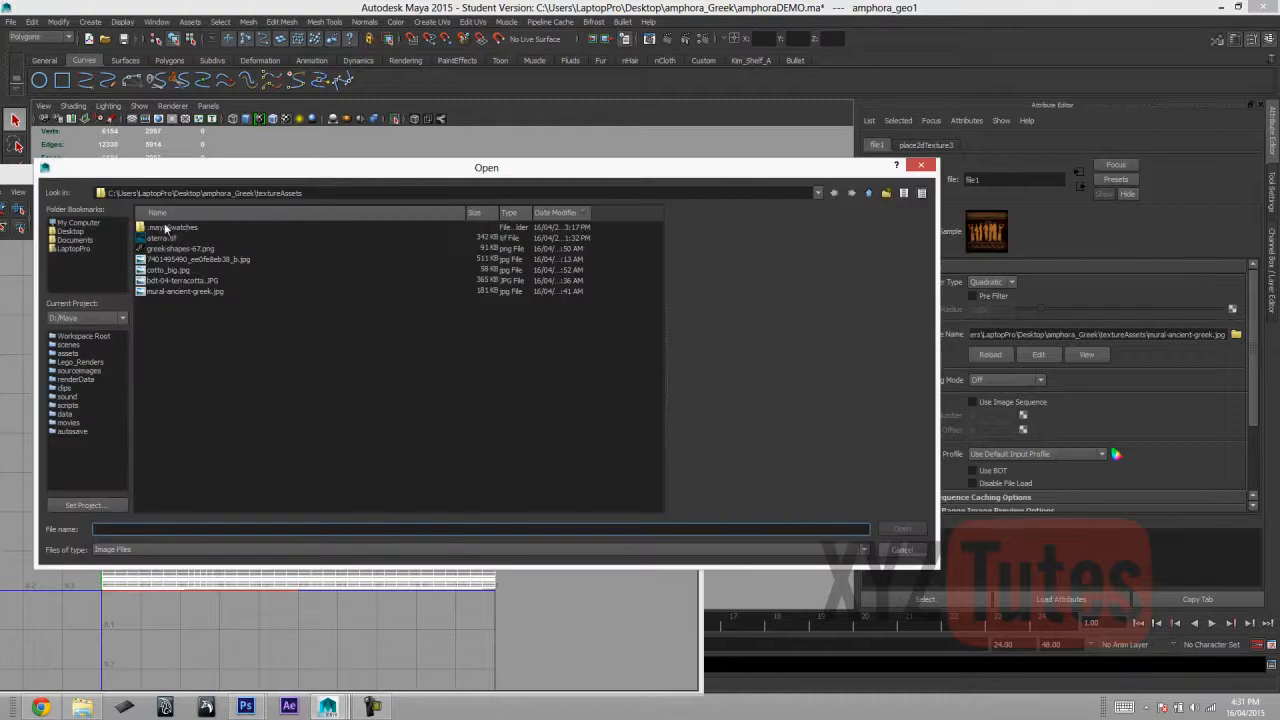
left_click(869, 194)
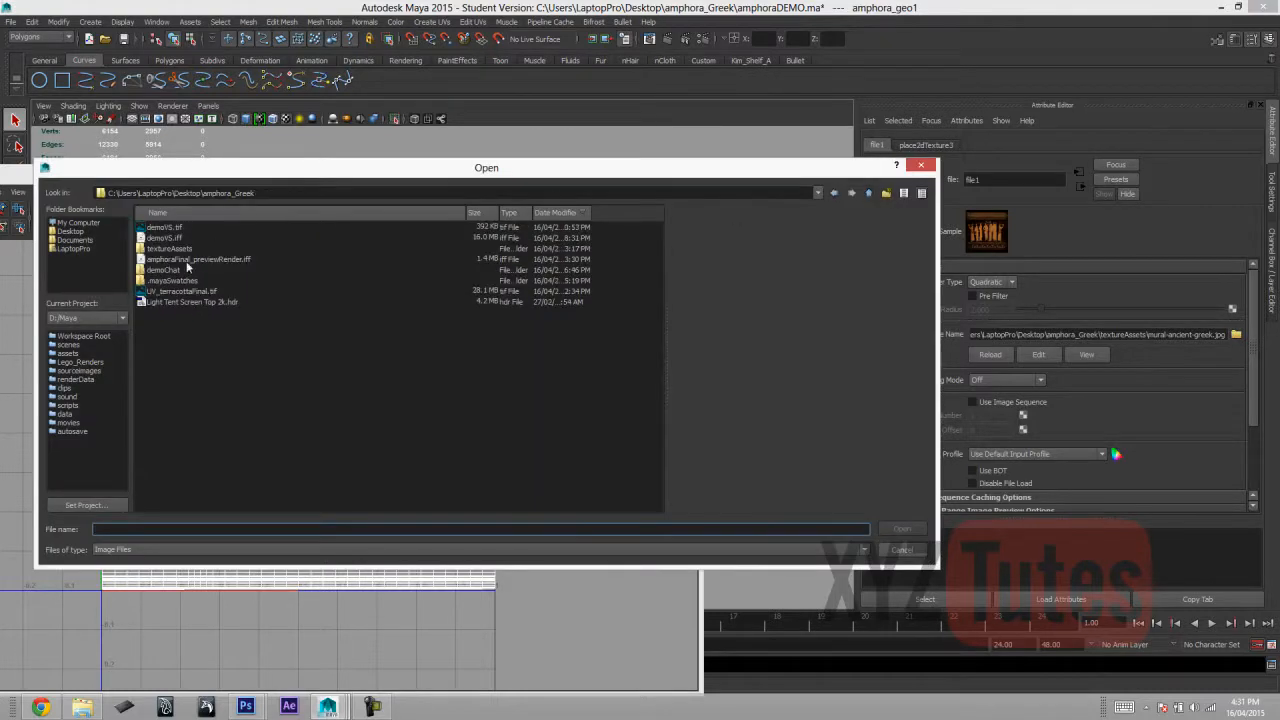
left_click(164, 227)
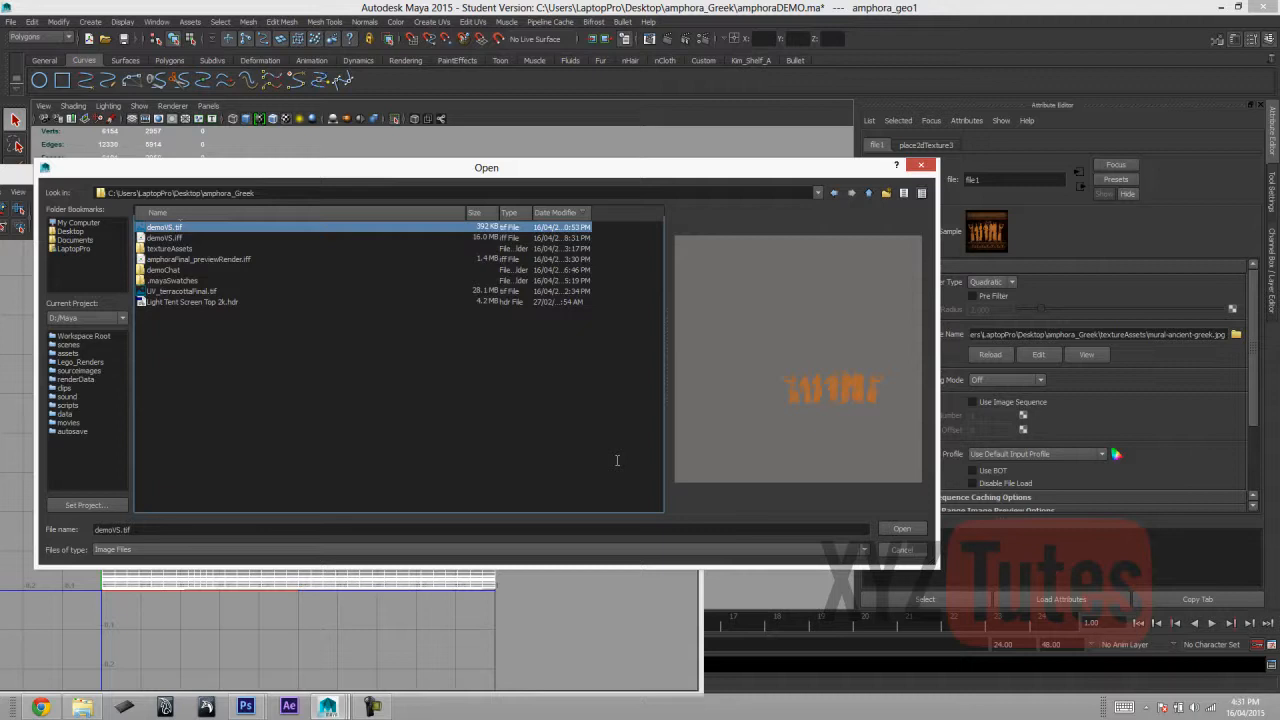
left_click(903, 529)
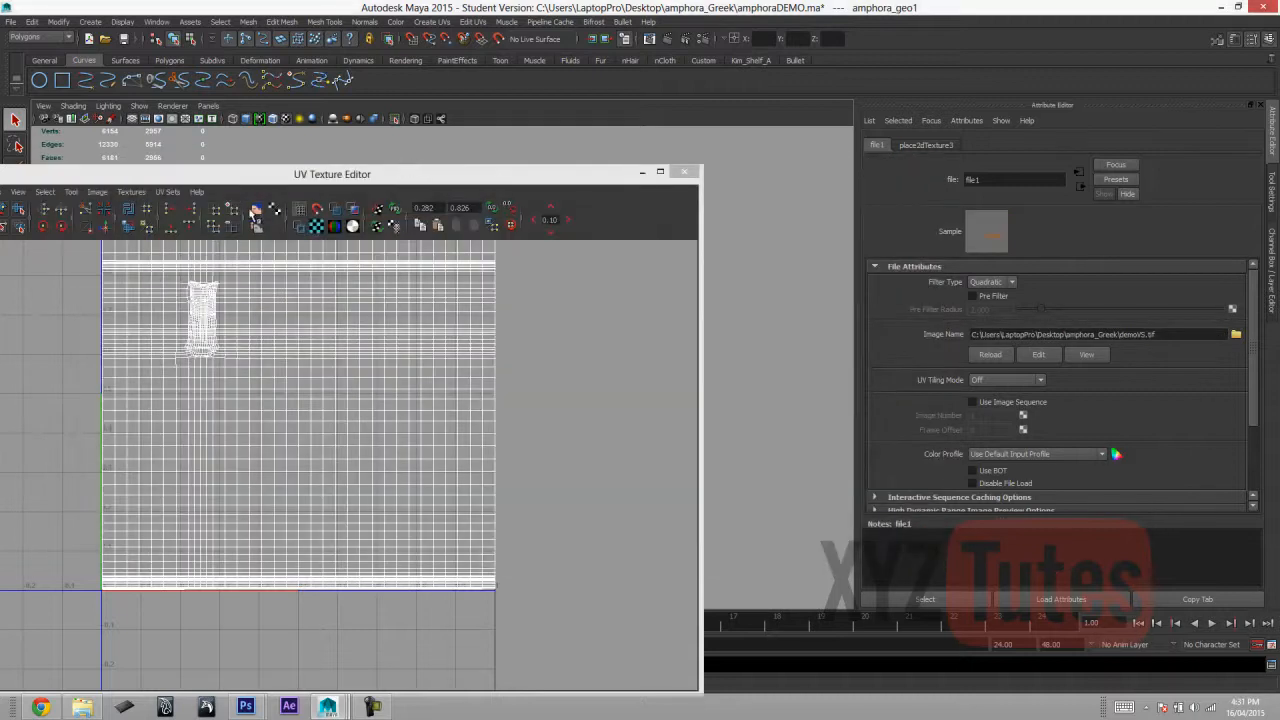
left_click(256, 210)
Examine the placement and proportions of the painted figures on the amphora's belly from several angles.
left_click_drag(367, 179, 726, 554)
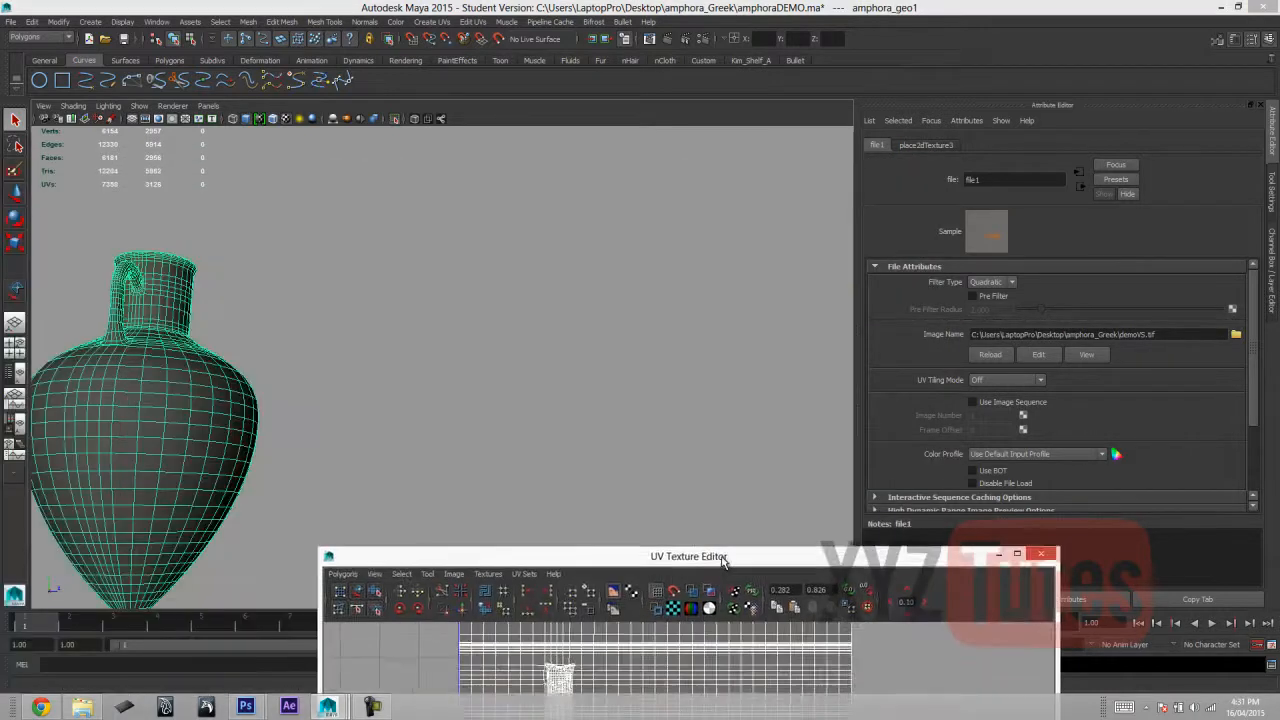
left_click(497, 366)
left_click_drag(501, 366, 377, 374, "alt")
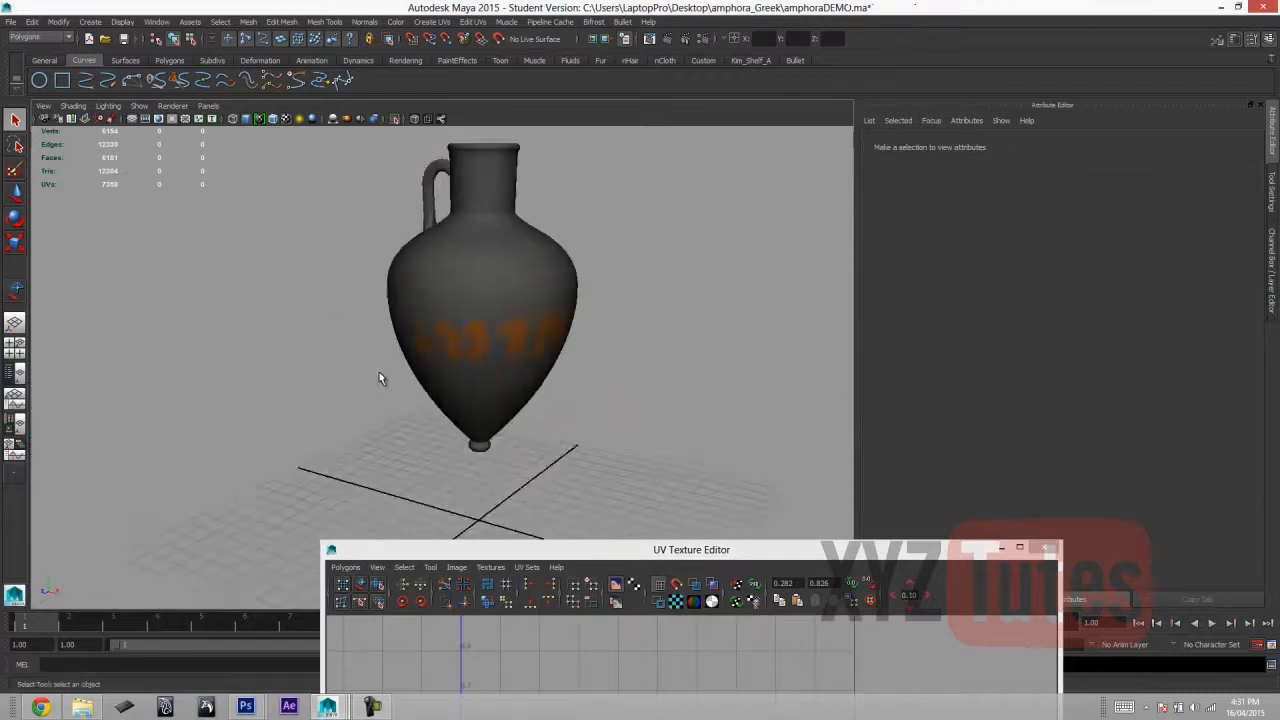
scroll(386, 362, "up", 5)
left_click_drag(431, 301, 460, 328, "alt")
scroll(440, 320, "up", 3)
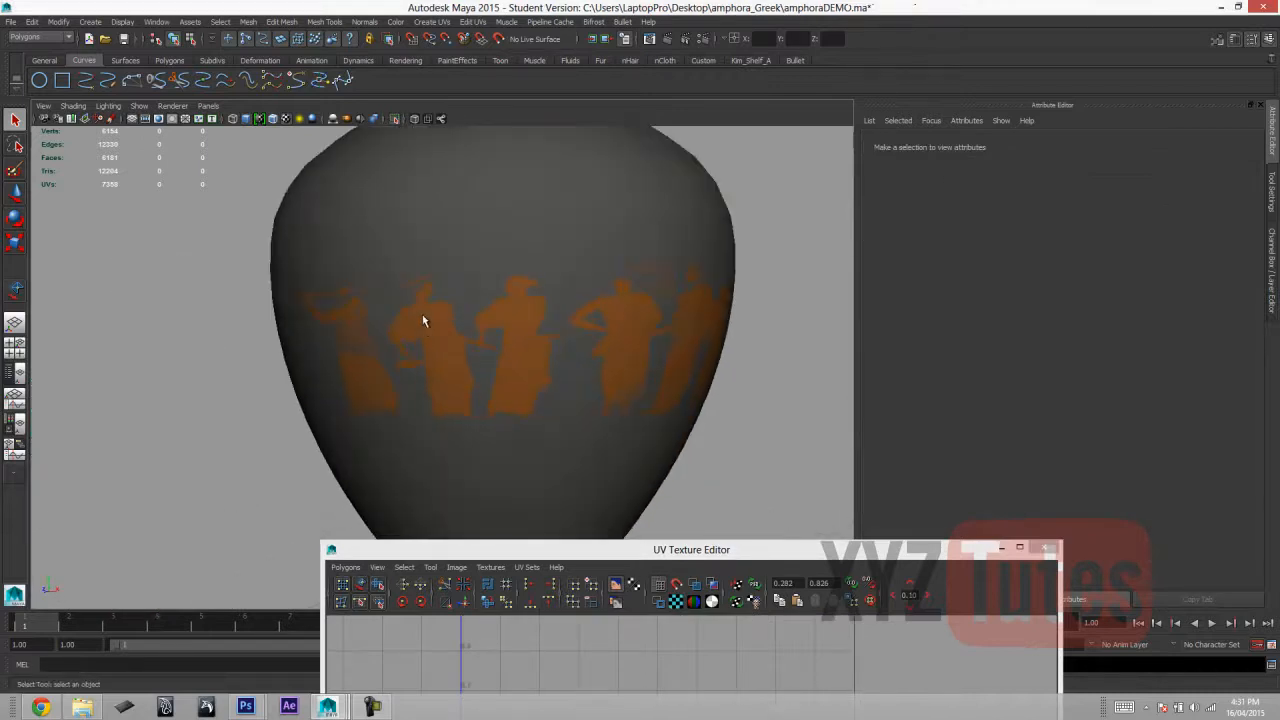
left_click_drag(541, 342, 487, 386, "alt")
scroll(712, 345, "down", 8)
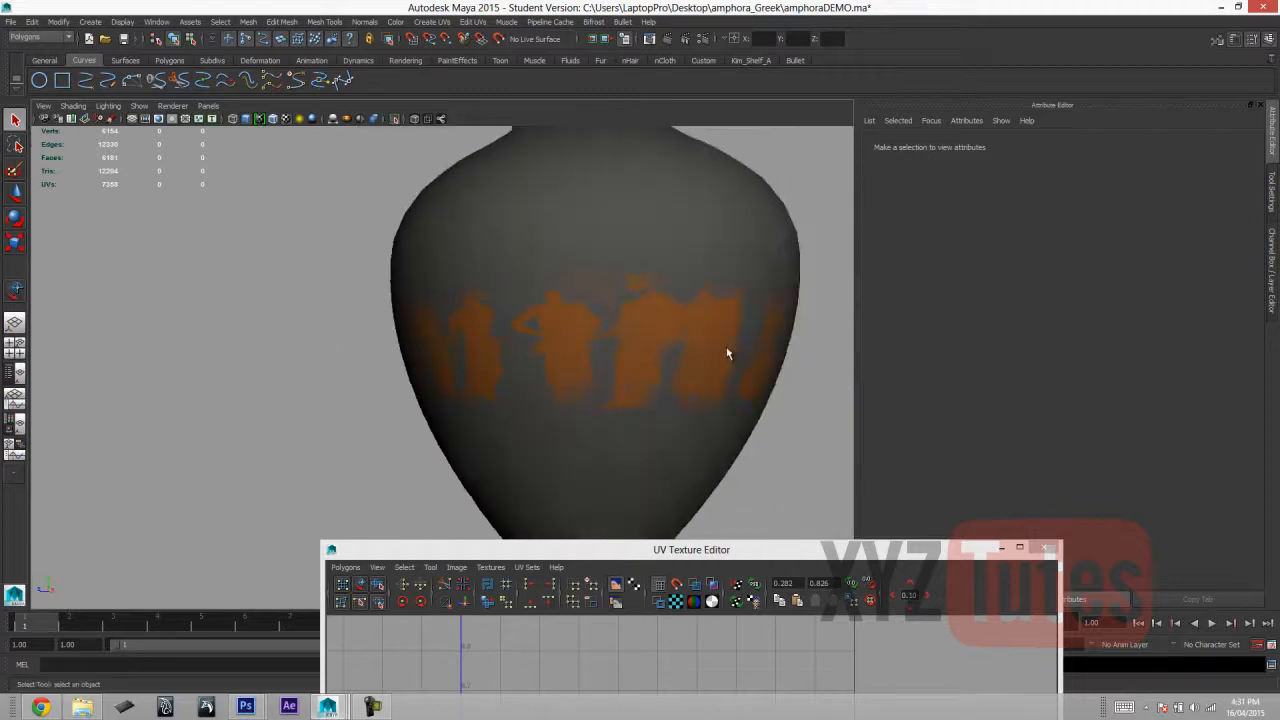
left_click_drag(522, 336, 630, 345, "alt")
Switch to Photoshop, narrow the row of figures horizontally about its centre, and save demoVS.tif.
left_click_drag(558, 548, 692, 190)
mouse_move(245, 706)
left_click(201, 635)
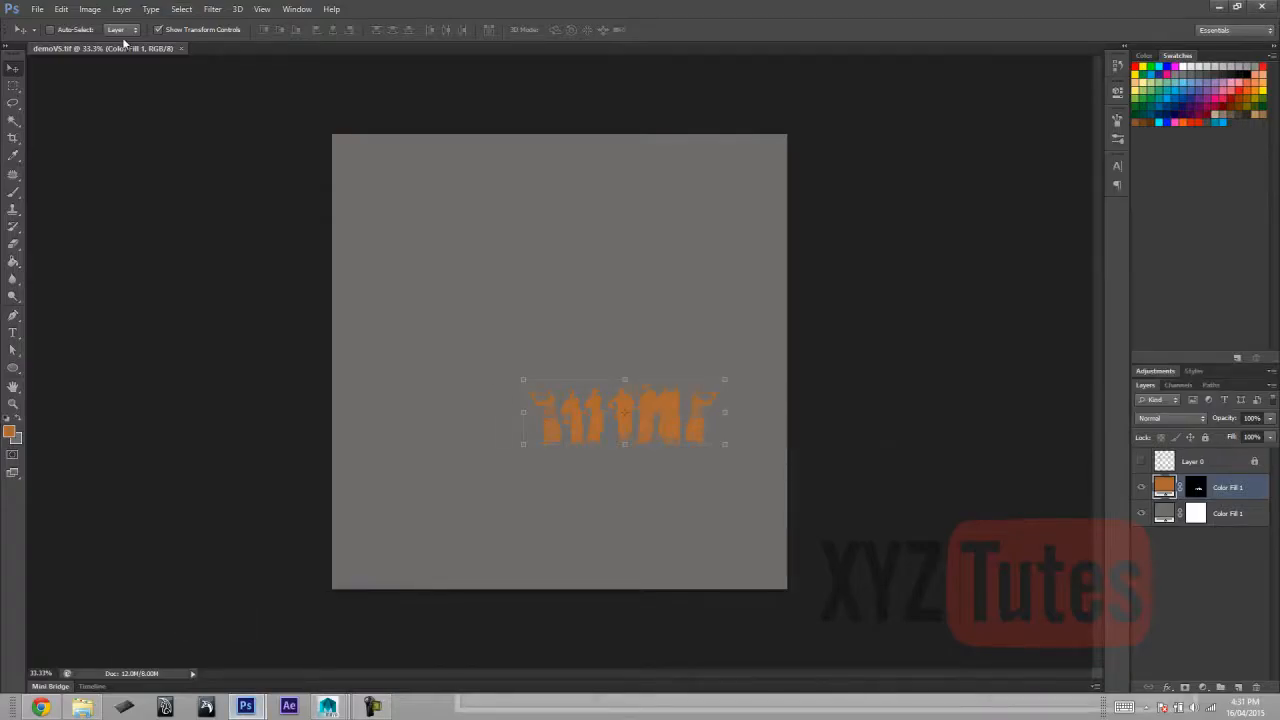
left_click_drag(524, 411, 539, 412)
left_click(20, 86)
left_click(593, 265)
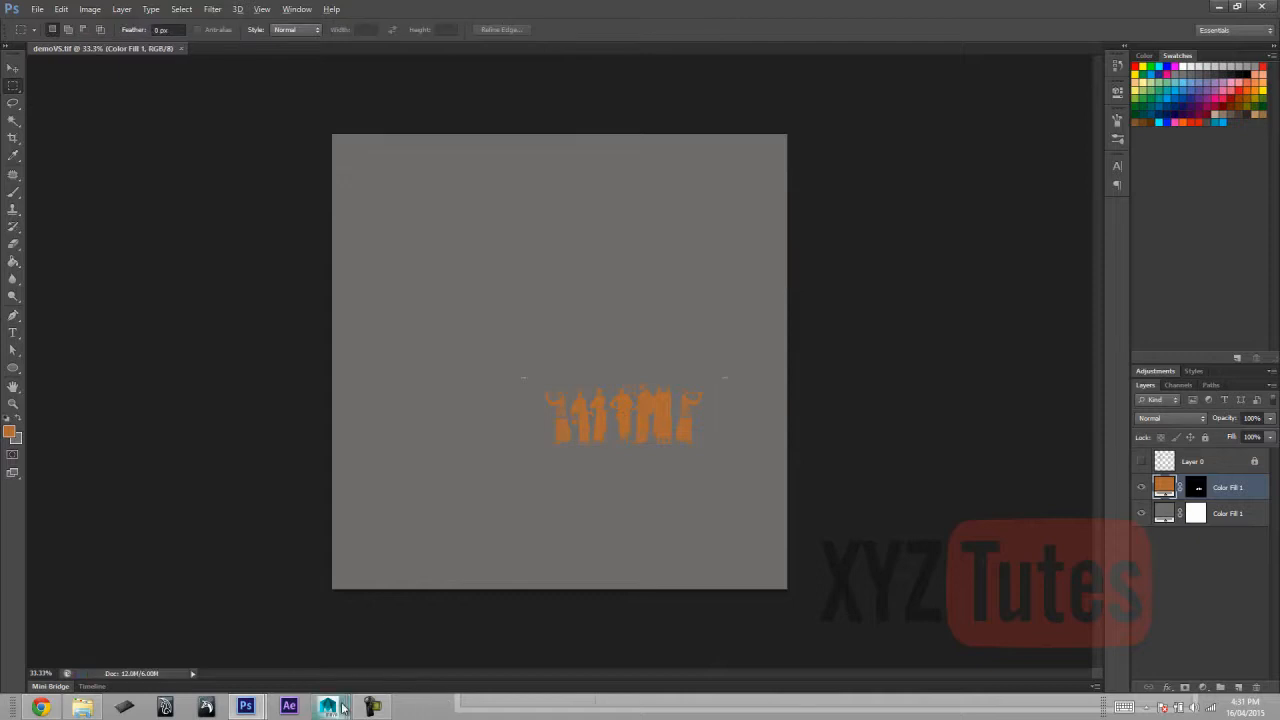
Switch to Maya, select the amphora and reload the file texture connected to lambert4's colour.
mouse_move(343, 708)
left_click(470, 638)
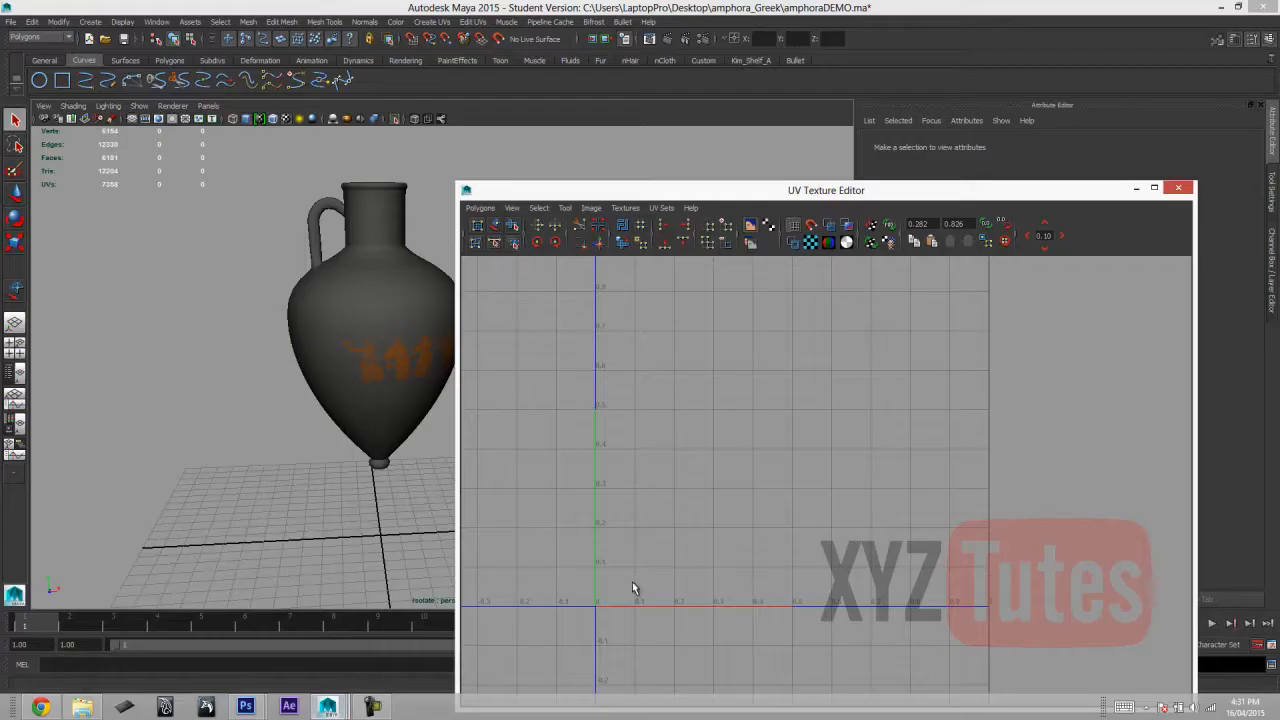
left_click(365, 305)
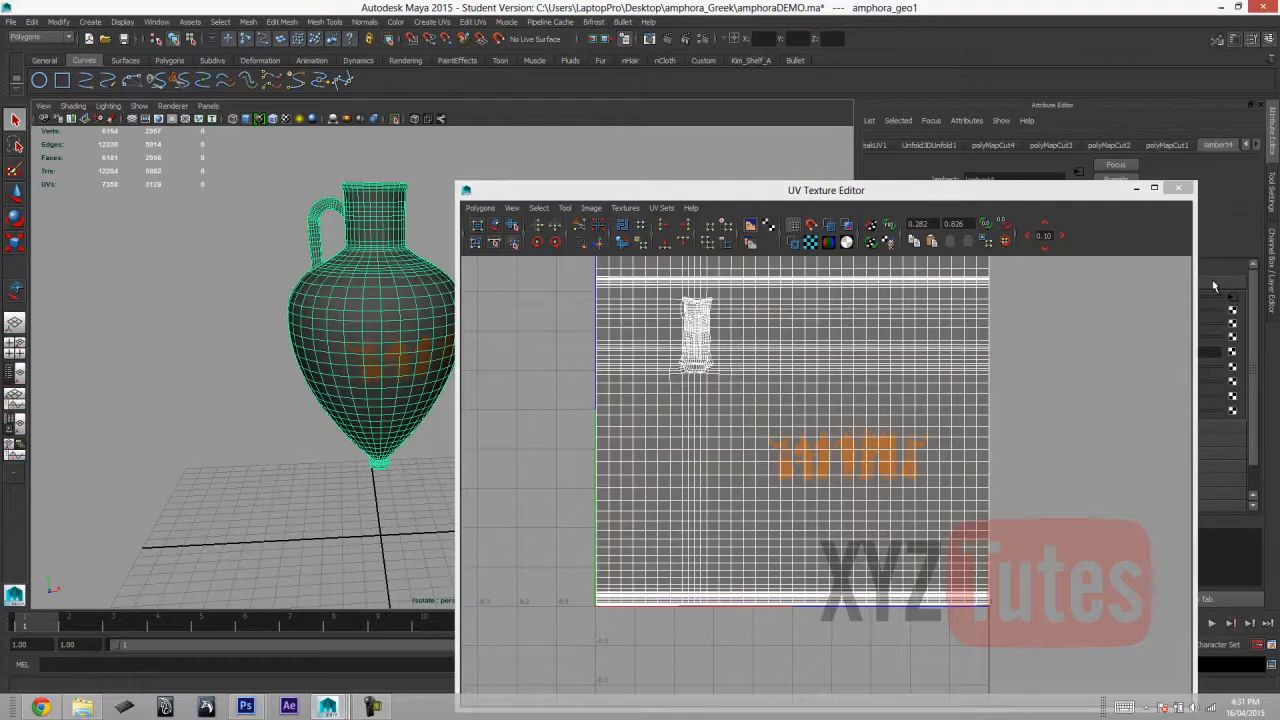
left_click(1231, 304)
left_click_drag(1078, 196, 703, 194)
left_click(990, 356)
Move the UV Texture Editor aside, inspect the amphora's figures, and select a front belly face to locate its position in the UV layout.
left_click_drag(466, 194, 865, 294)
left_click(537, 245)
left_click_drag(537, 245, 434, 271, "alt")
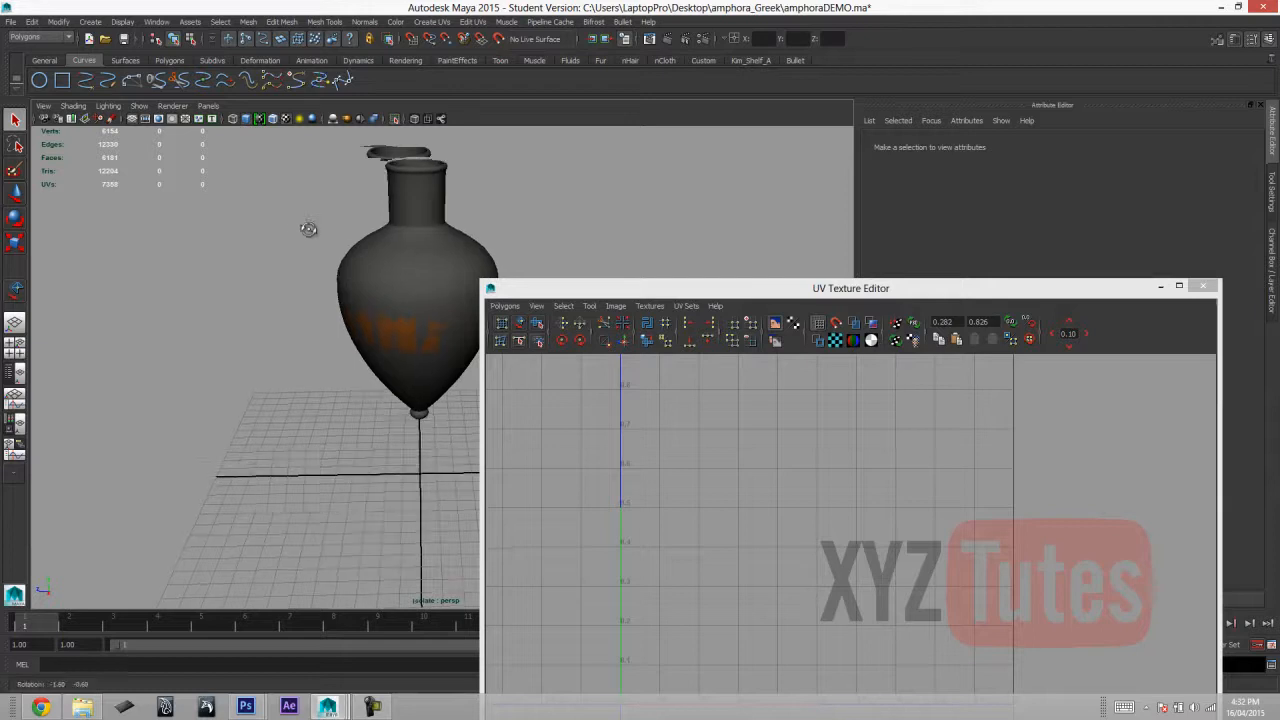
left_click_drag(299, 230, 491, 243, "alt")
right_click_drag(491, 243, 394, 266, "alt")
left_click_drag(394, 266, 293, 342, "alt")
right_click_drag(286, 345, 284, 372)
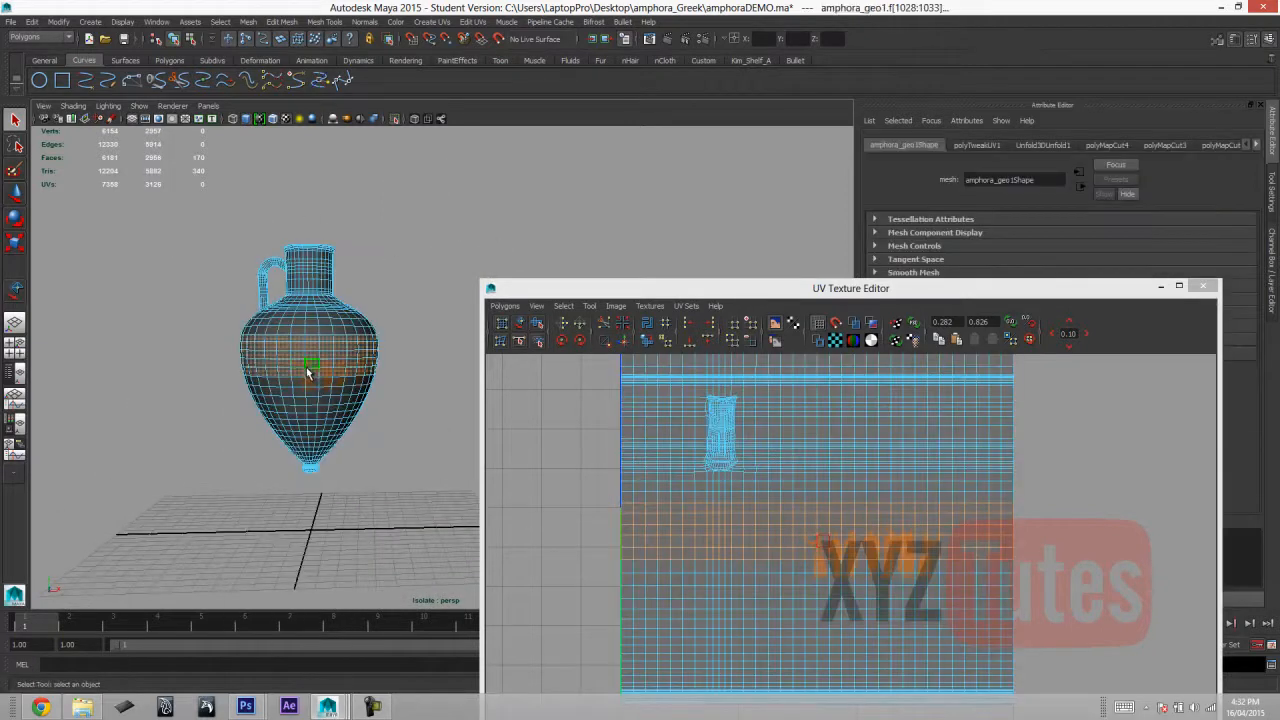
left_click(311, 382)
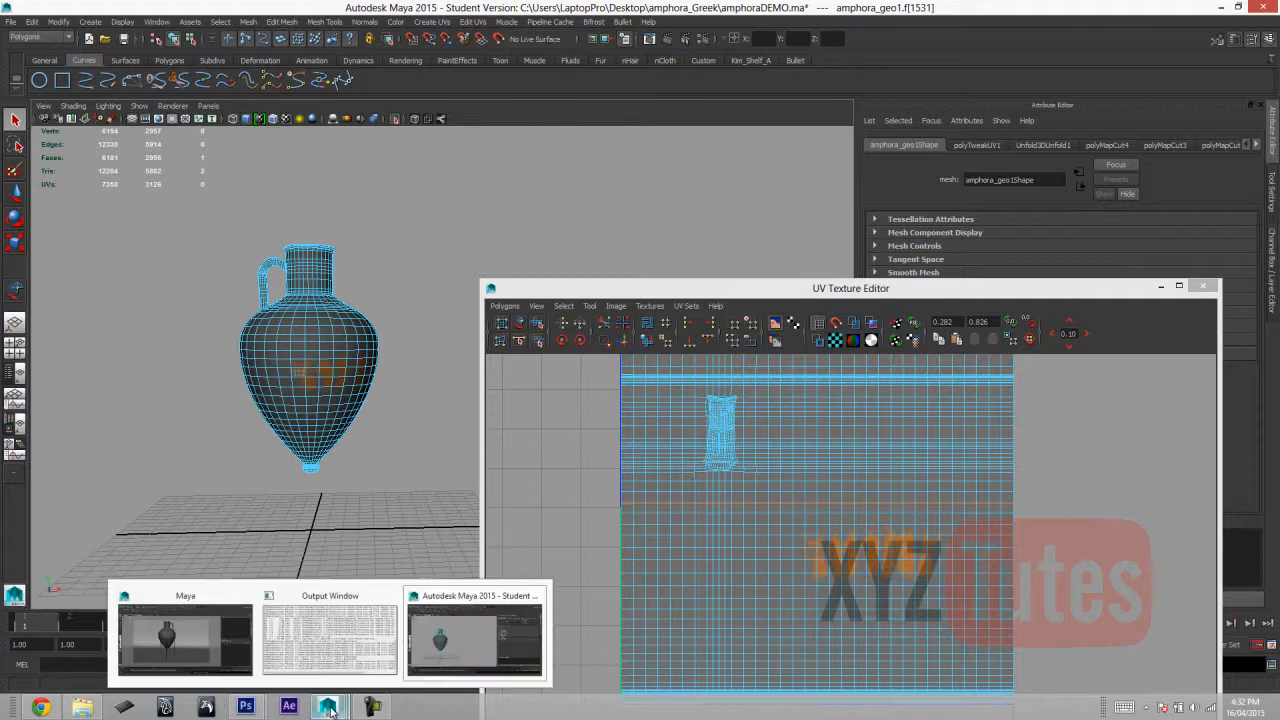
Switch to demoVS.tif in Photoshop, show the UV wireframe in Layer 0, and duplicate the orange figures layer.
mouse_move(247, 708)
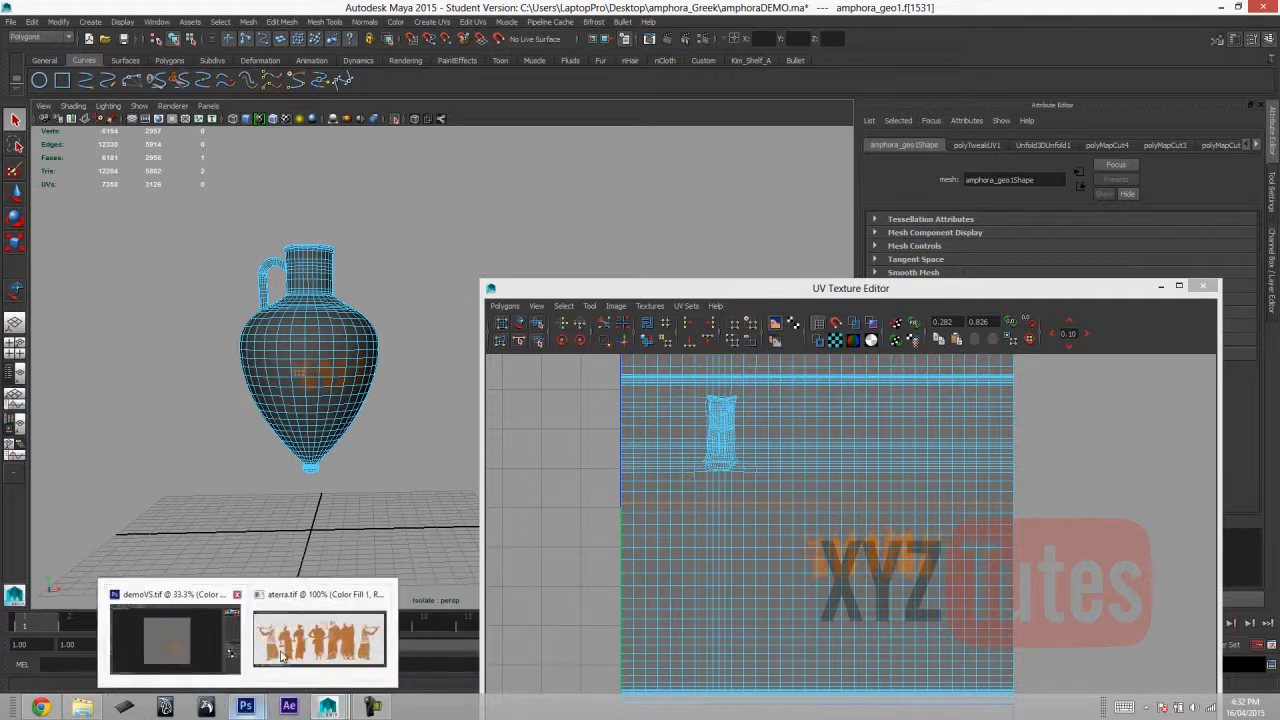
left_click(177, 632)
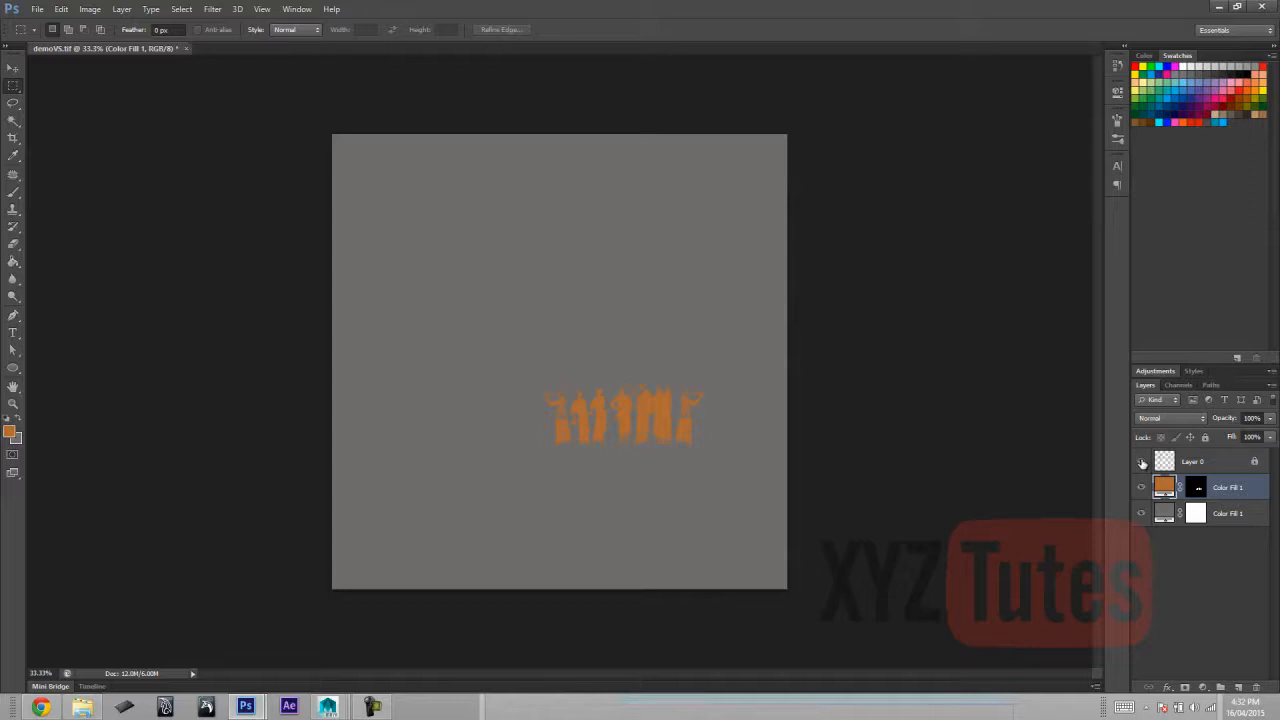
left_click(1142, 462)
left_click(13, 67)
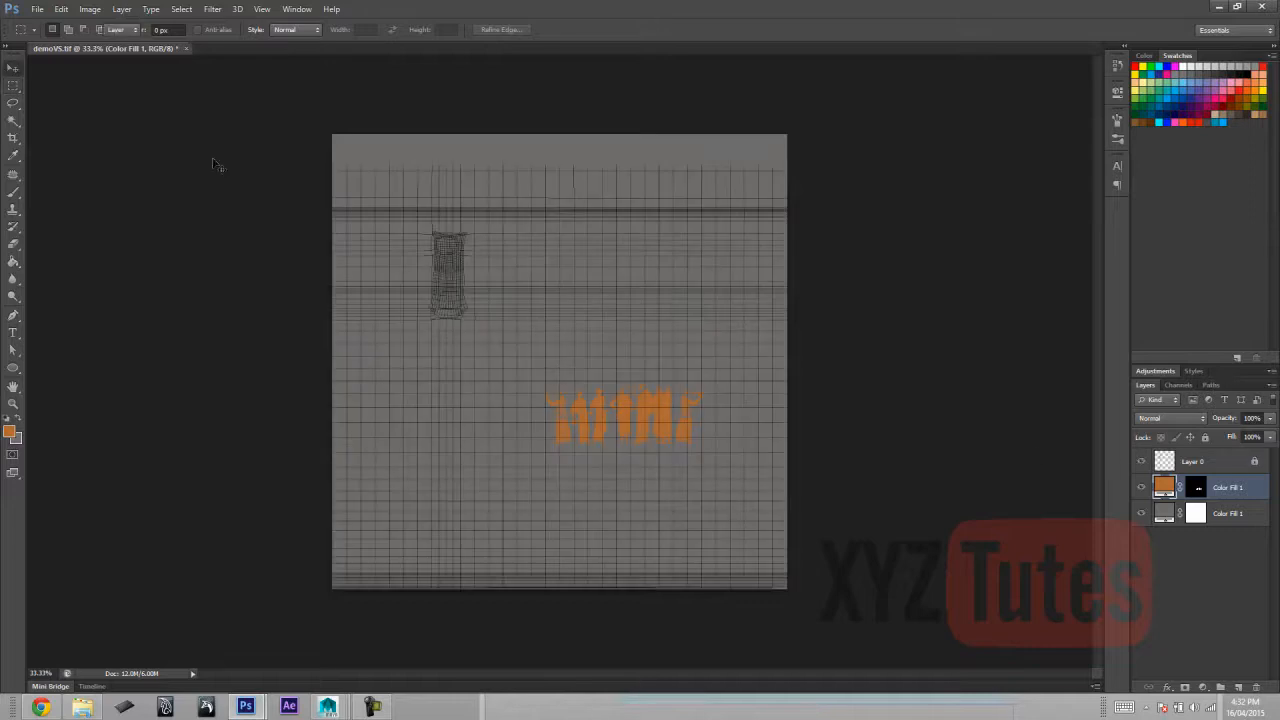
left_click_drag(1226, 492, 1237, 689)
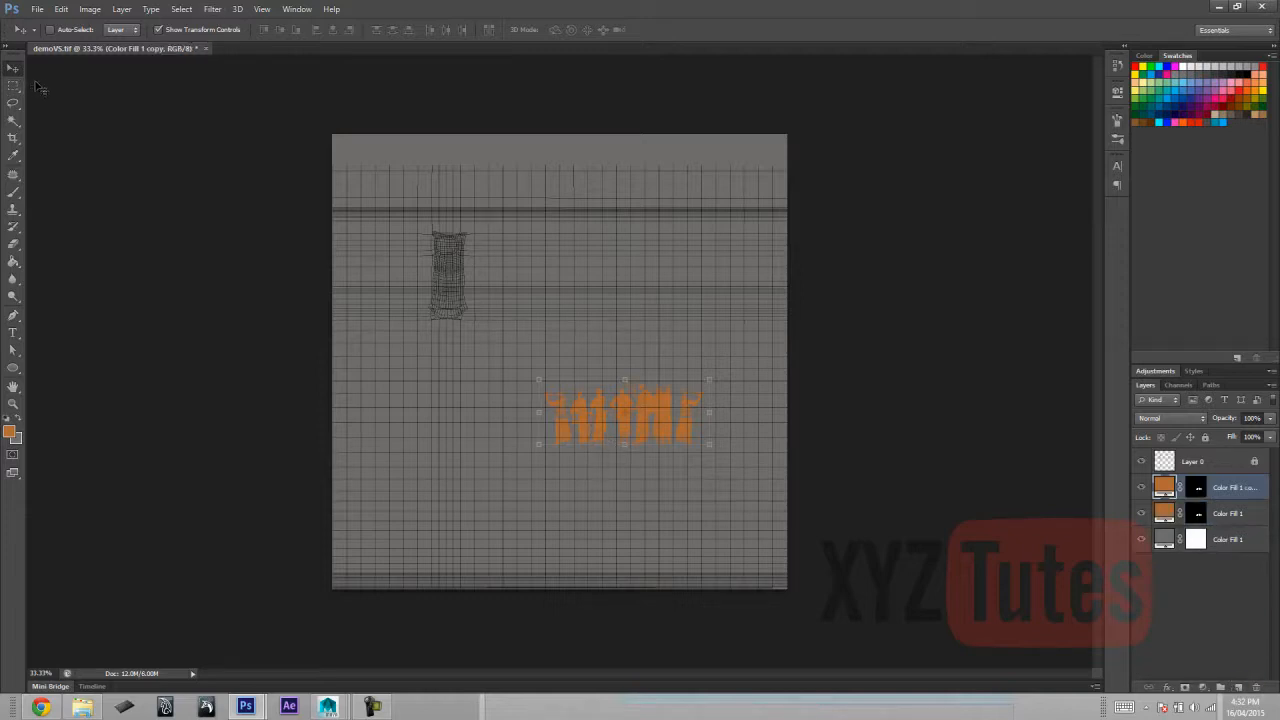
Mirror the copied figures horizontally about their left edge by setting the transform width to -100%.
key("ctrl+t")
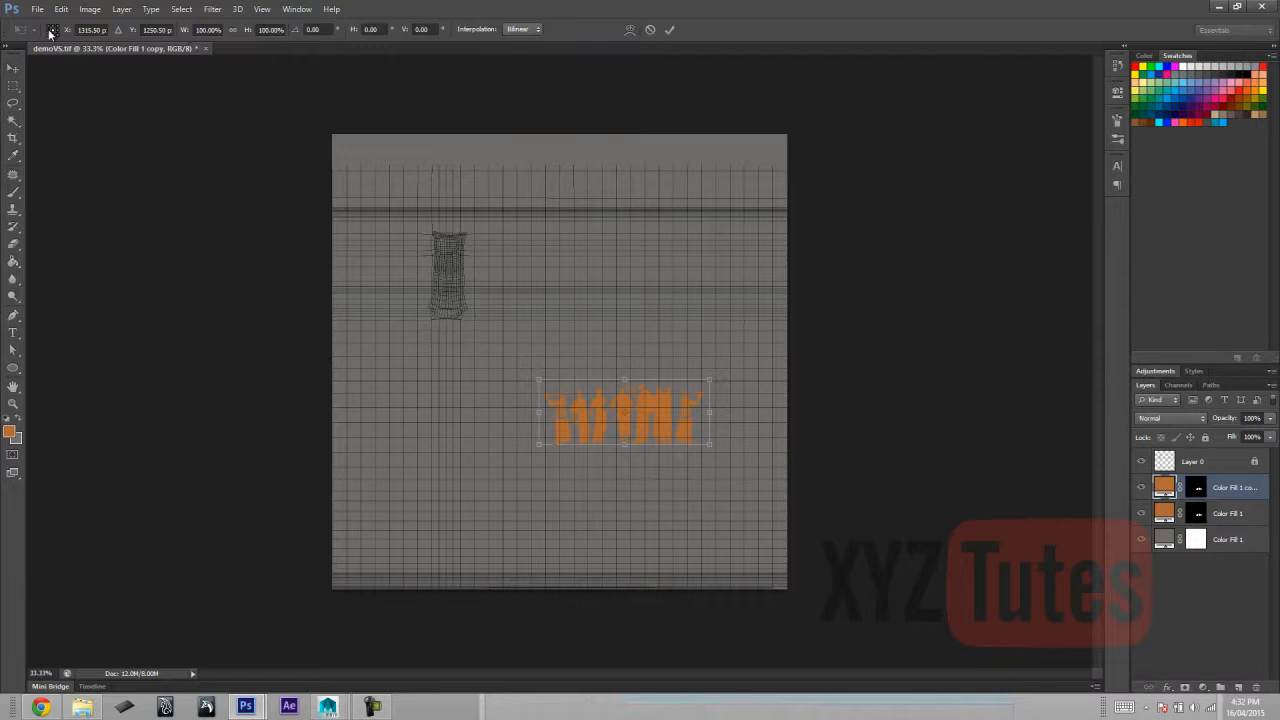
left_click(200, 29)
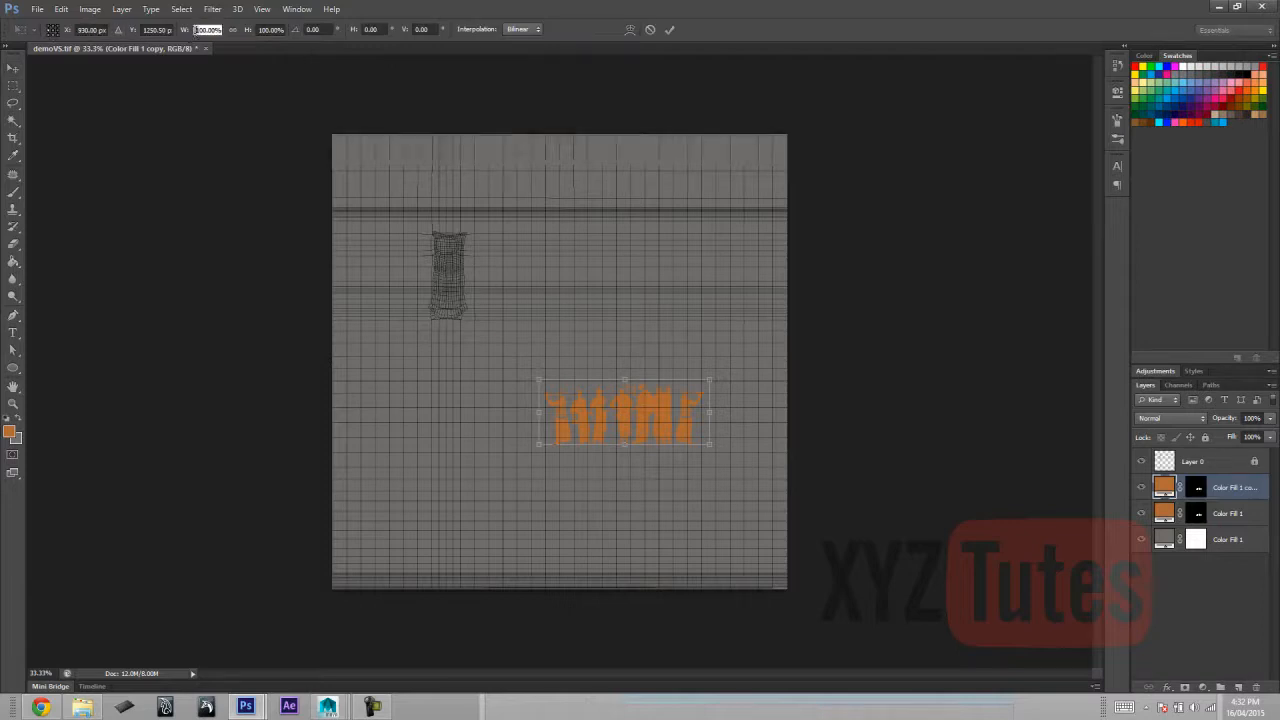
type("-")
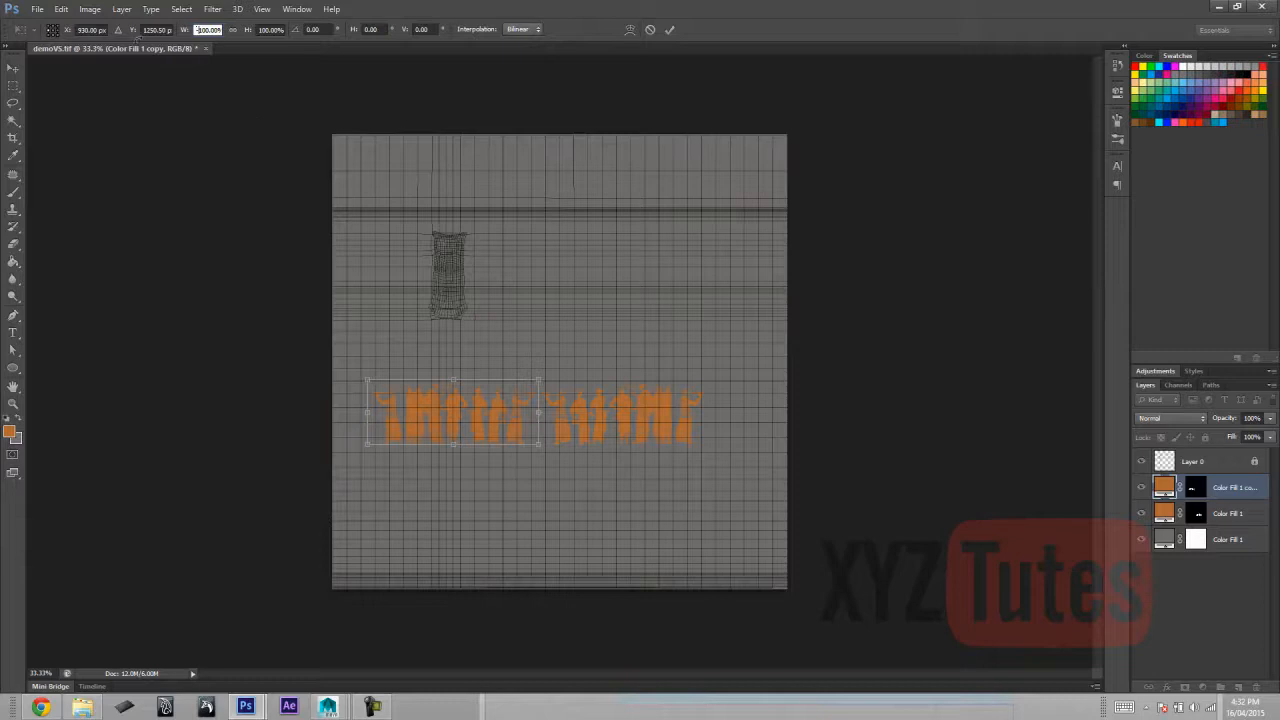
key("v")
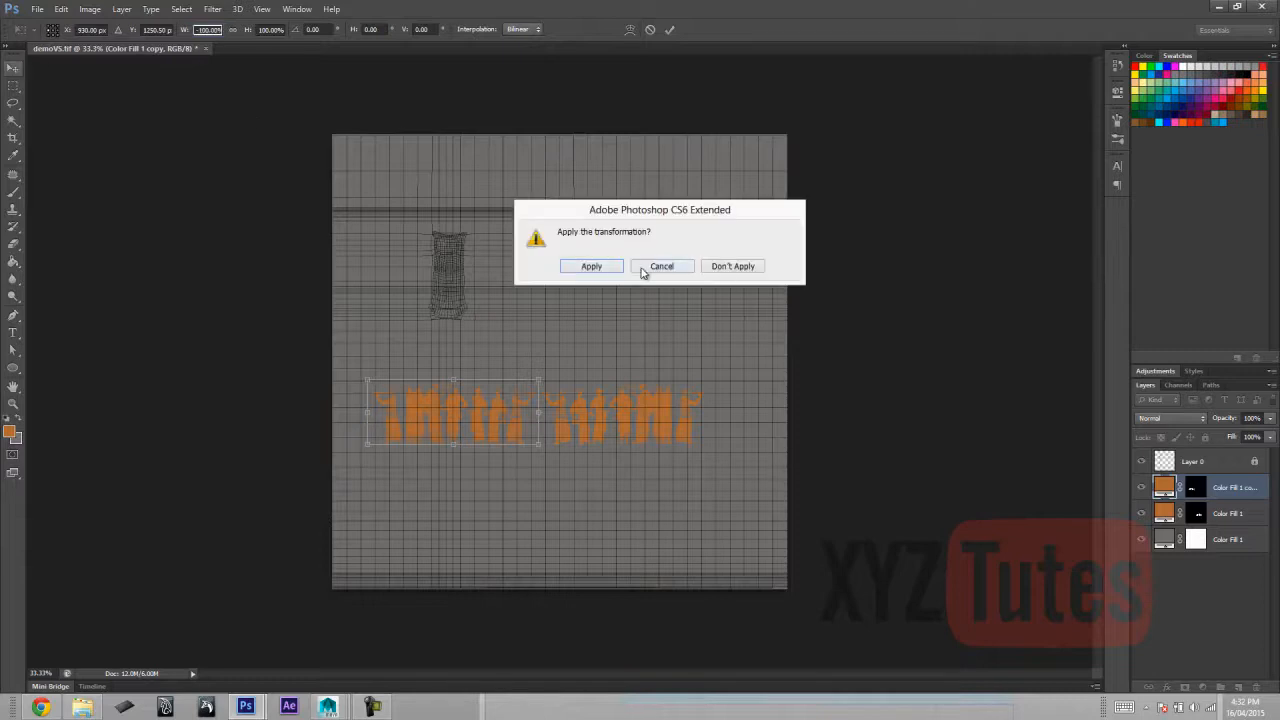
left_click(606, 270)
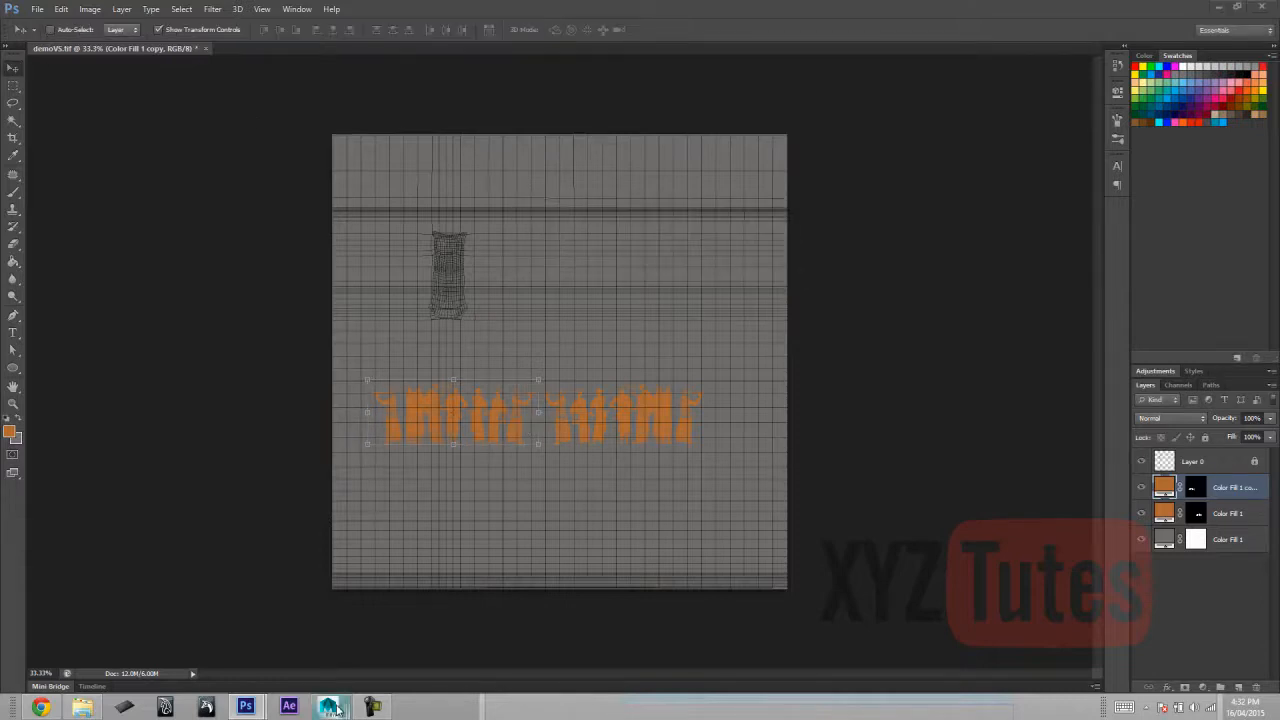
Switch to Maya to check the selected front face's position in the UV layout, and return to demoVS.tif in Photoshop.
mouse_move(330, 708)
left_click(466, 630)
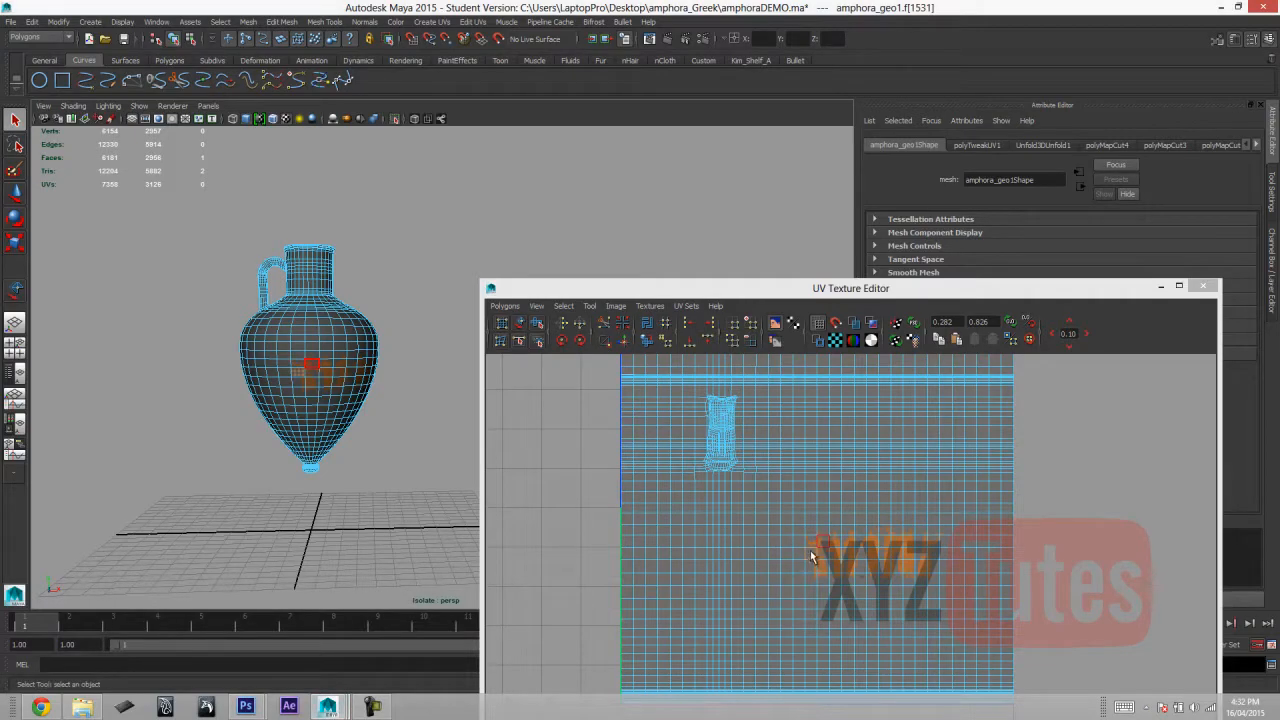
mouse_move(232, 710)
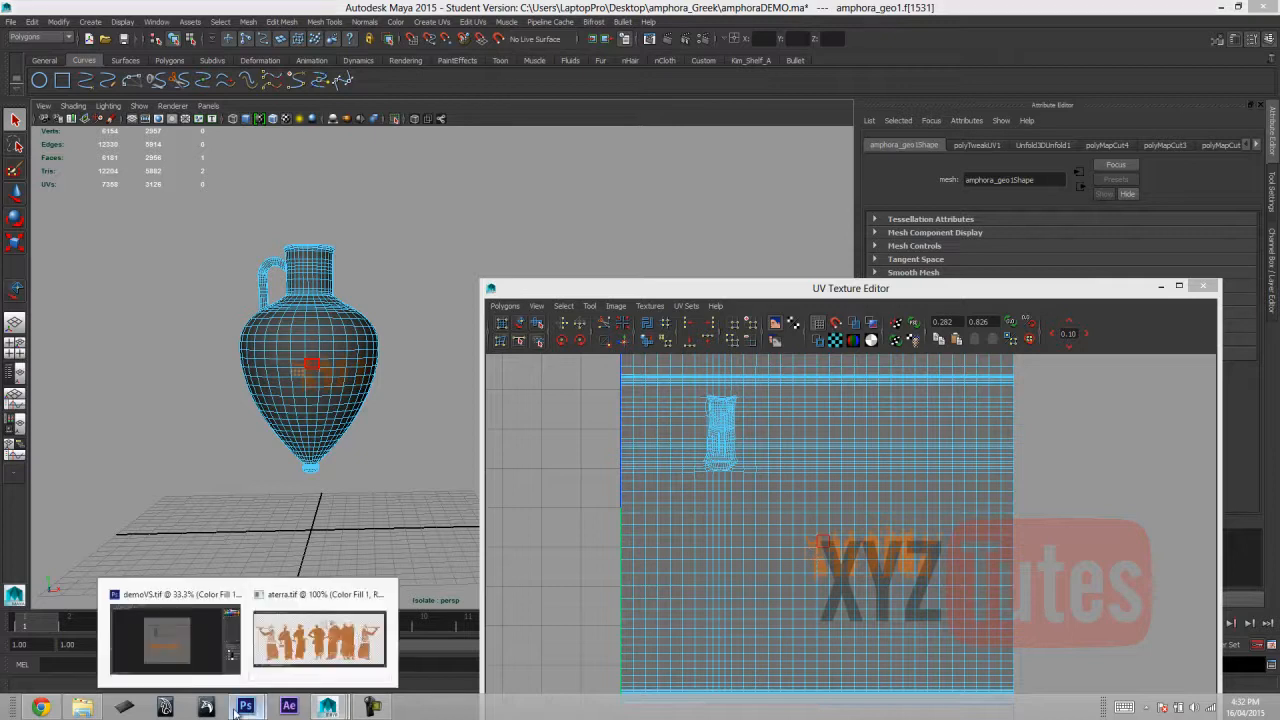
left_click(175, 640)
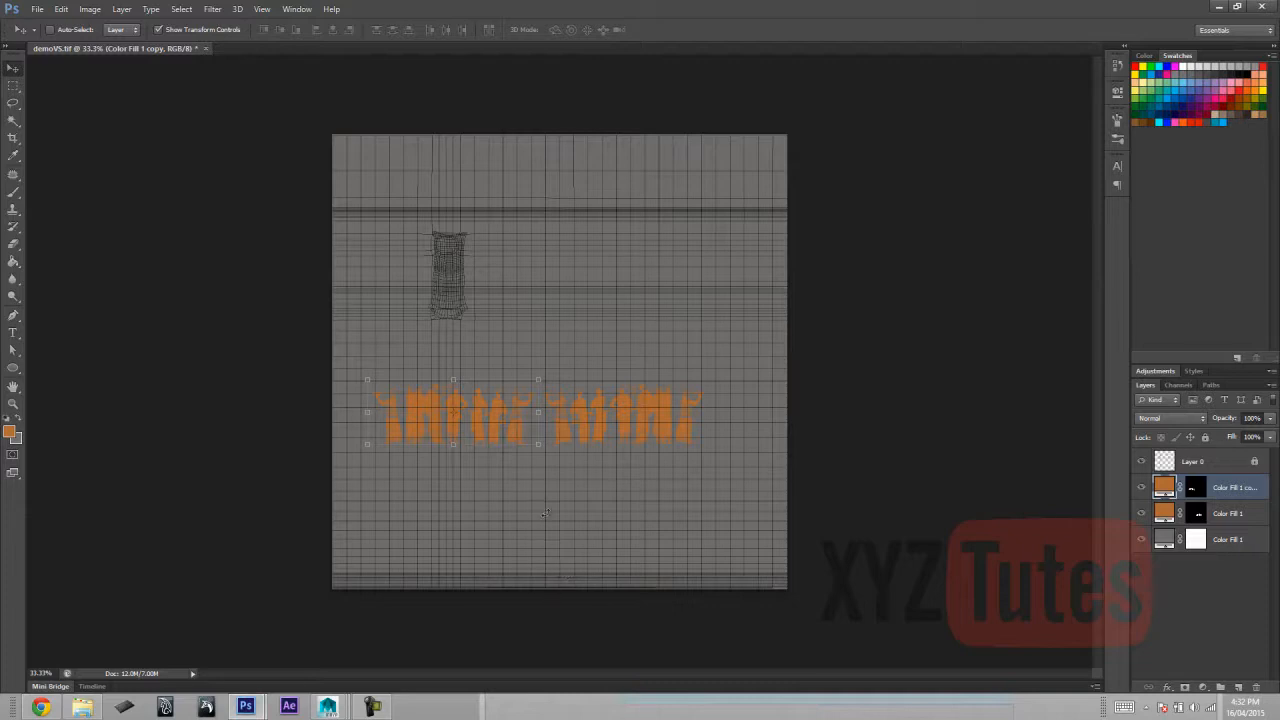
Nudge both orange figure layers slightly to the right together, group them, and deselect the group.
left_click(1224, 516, "shift")
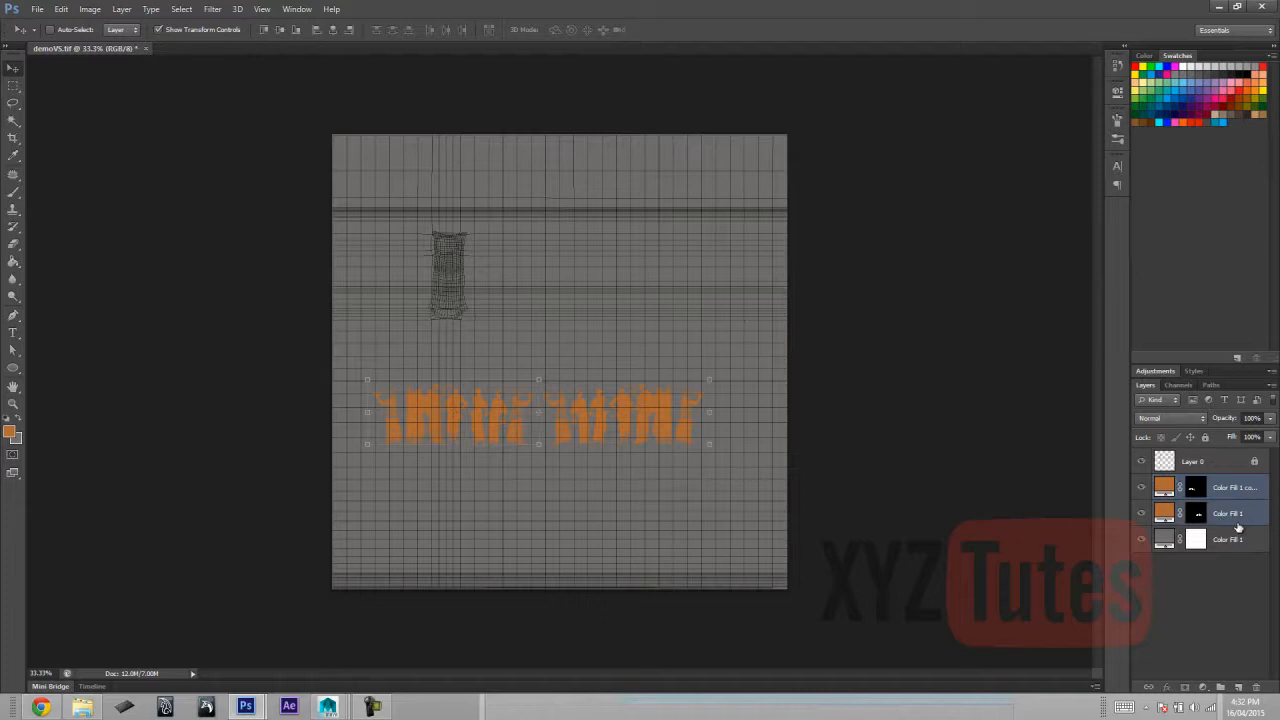
key("shift+Right")
key("shift+Right")
key("shift+Right")
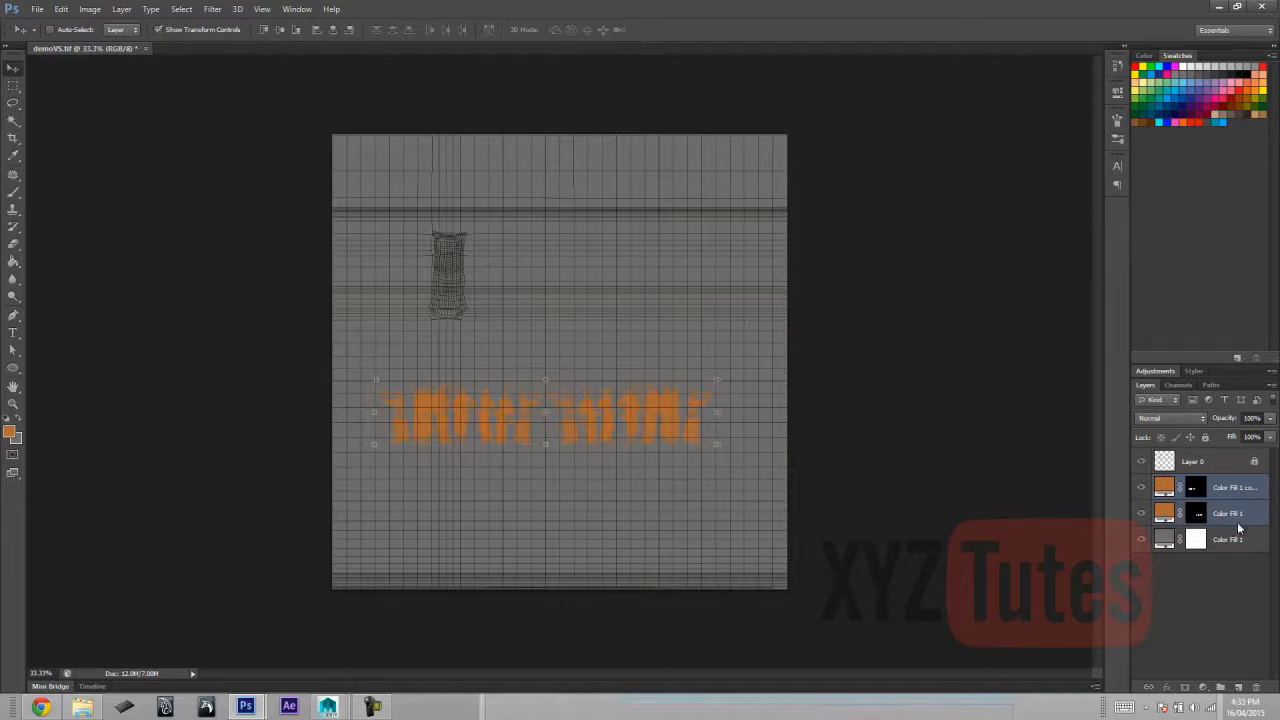
key("ctrl+g")
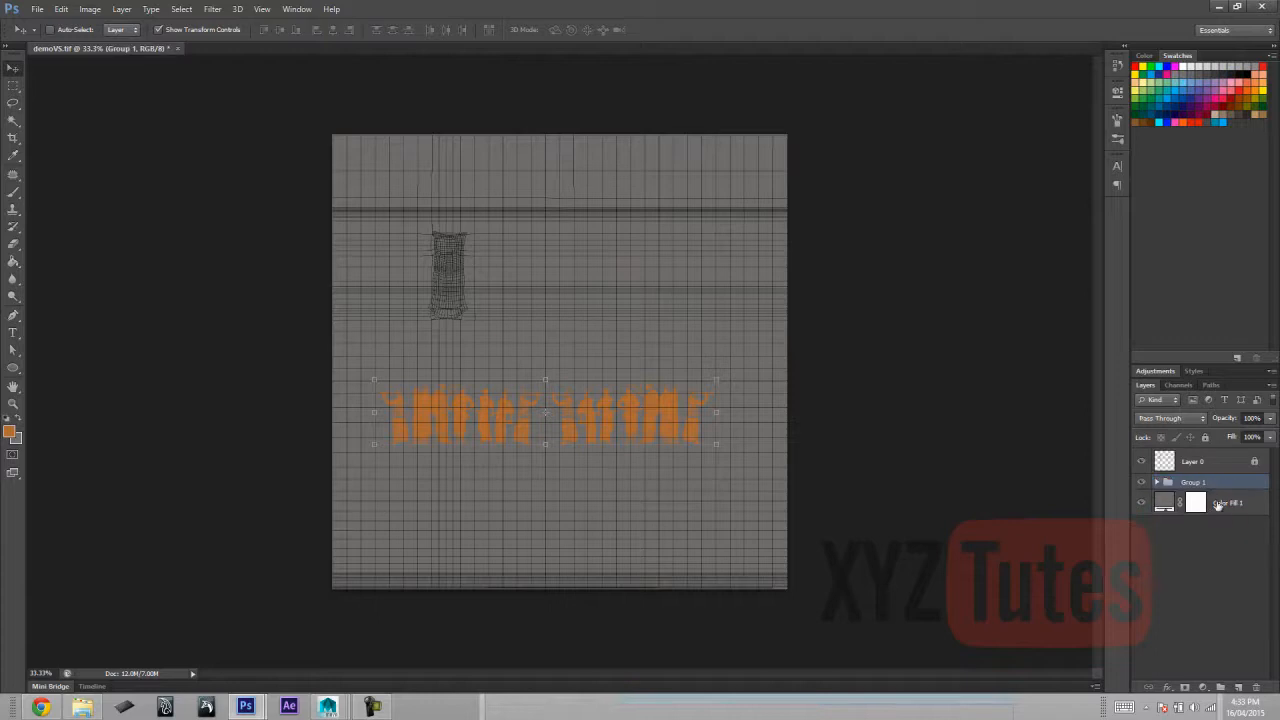
left_click(1162, 578)
Open greek-shapes-67.png from the textureAssets folder.
left_click(37, 9)
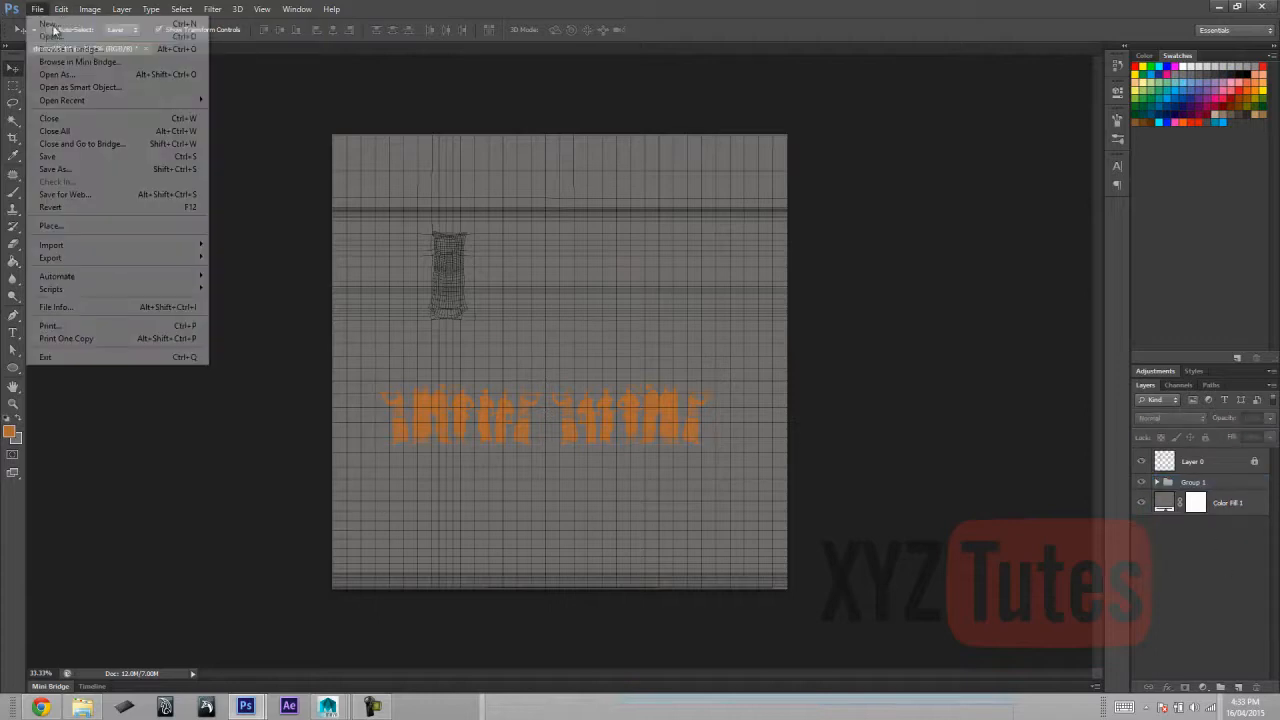
left_click(59, 40)
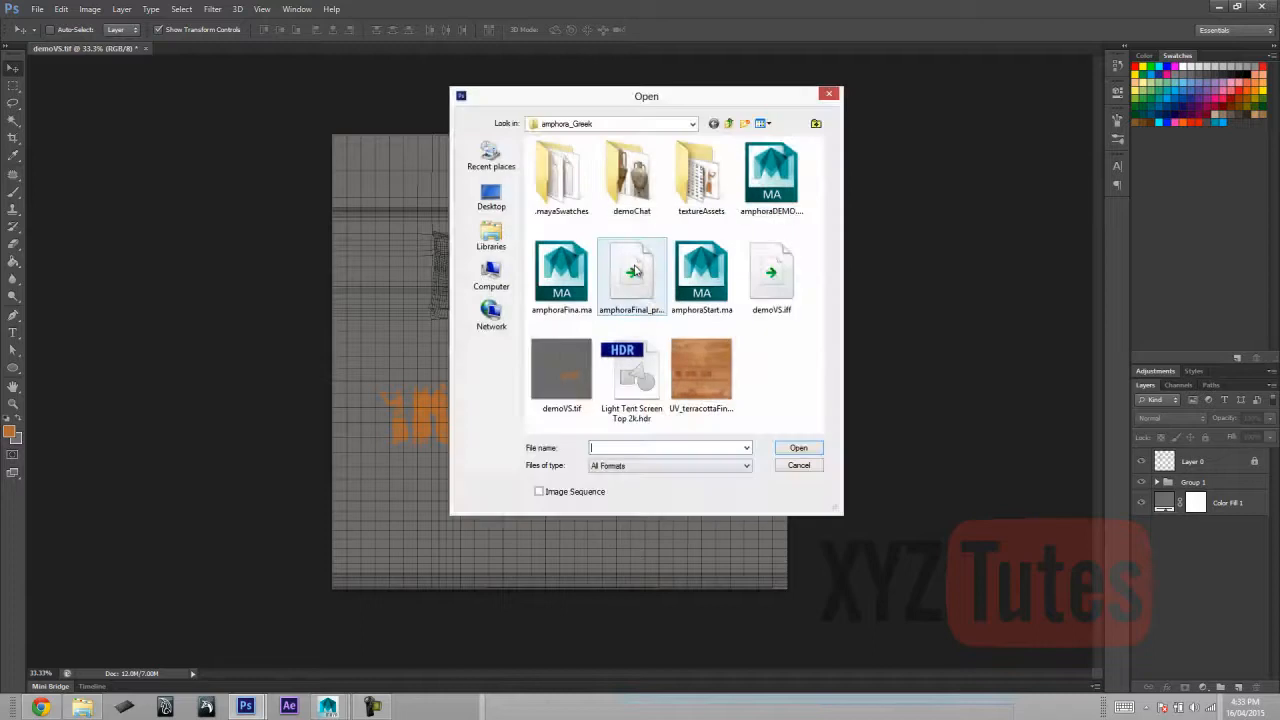
double_click(686, 203)
left_click(631, 275)
left_click(798, 447)
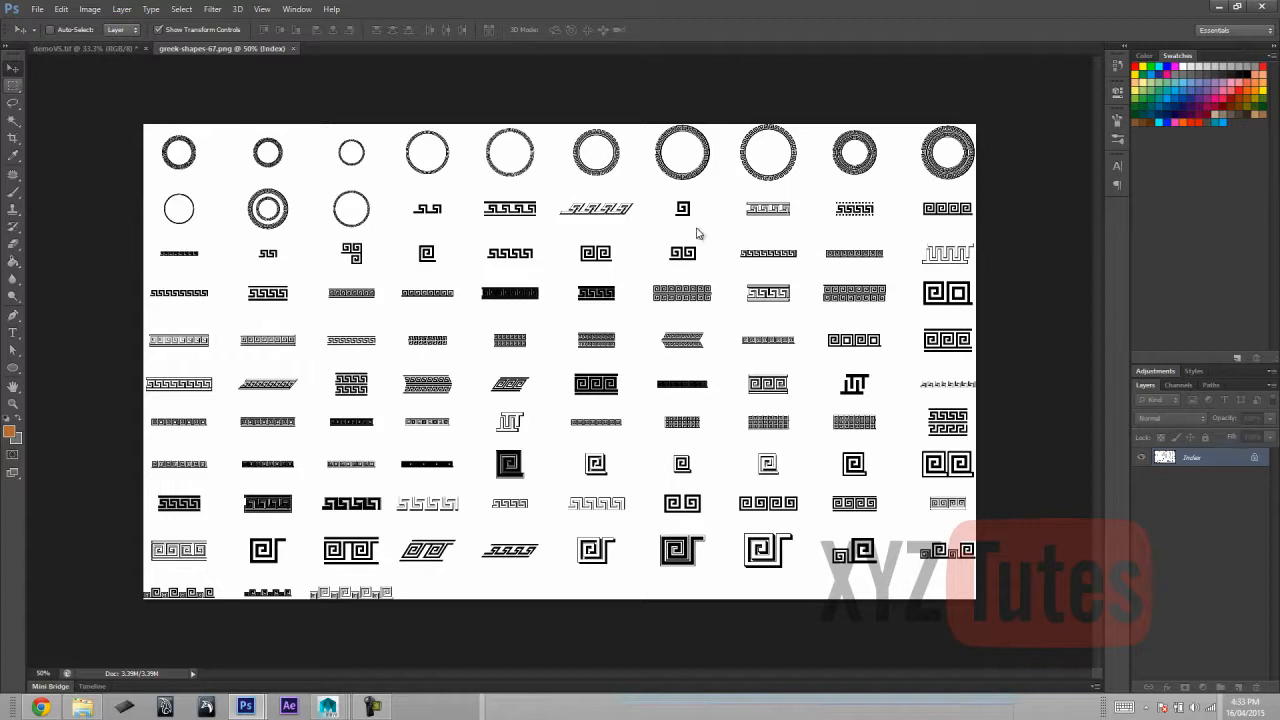
Marquee-select and copy the black Greek key strip with four meanders between solid upper and lower bars.
left_click(14, 86)
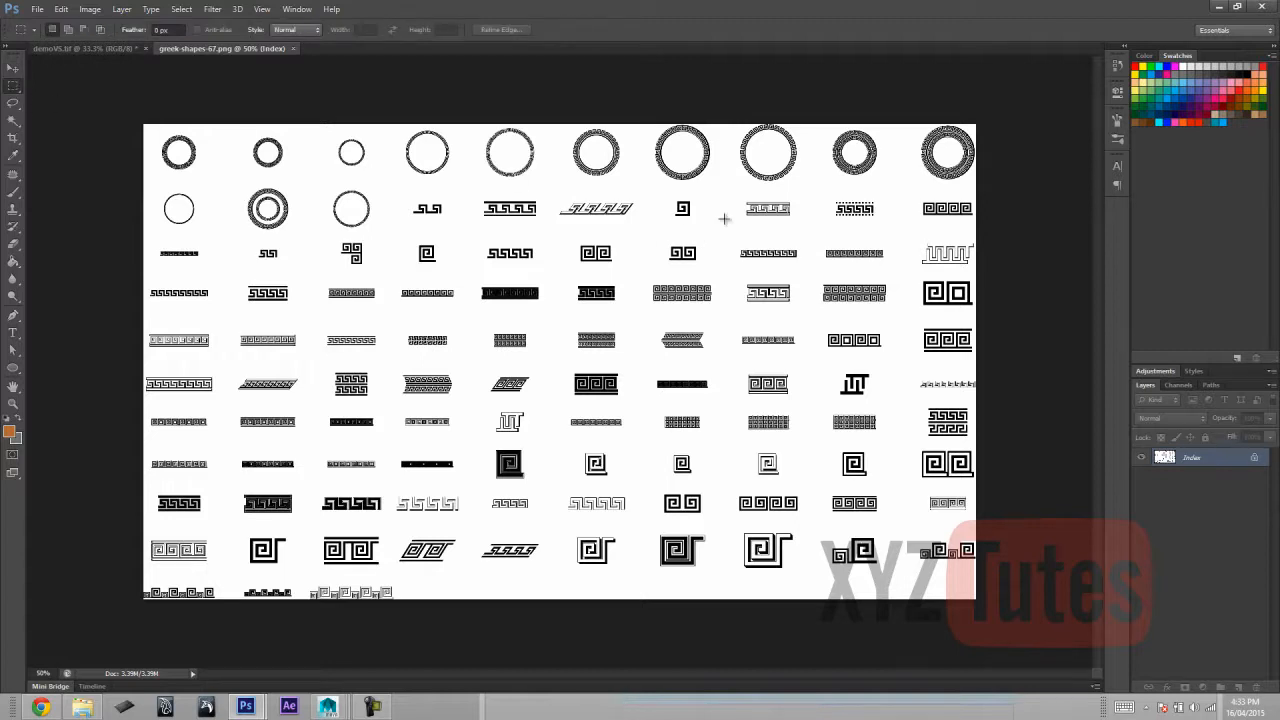
key("ctrl+plus")
key("ctrl+plus")
key("ctrl+plus")
key("ctrl+plus")
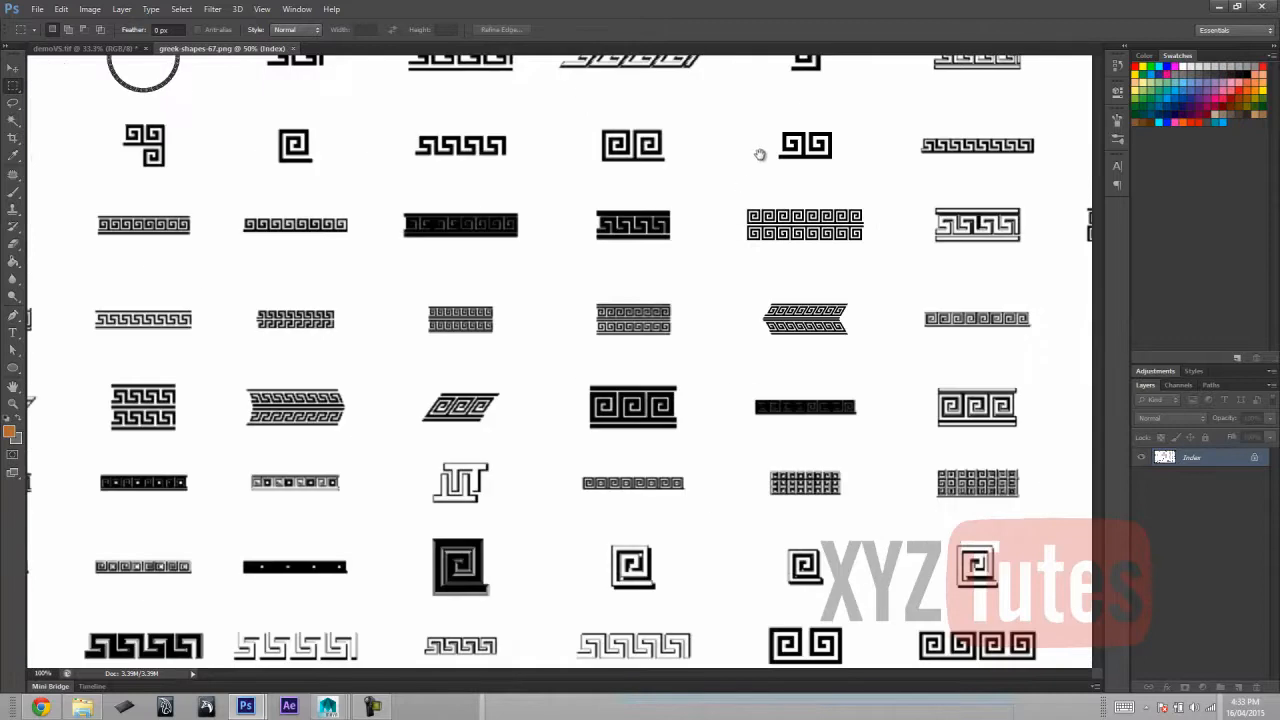
mouse_move(644, 353)
left_mouse_down()
mouse_move(643, 309)
mouse_move(651, 332)
left_mouse_up()
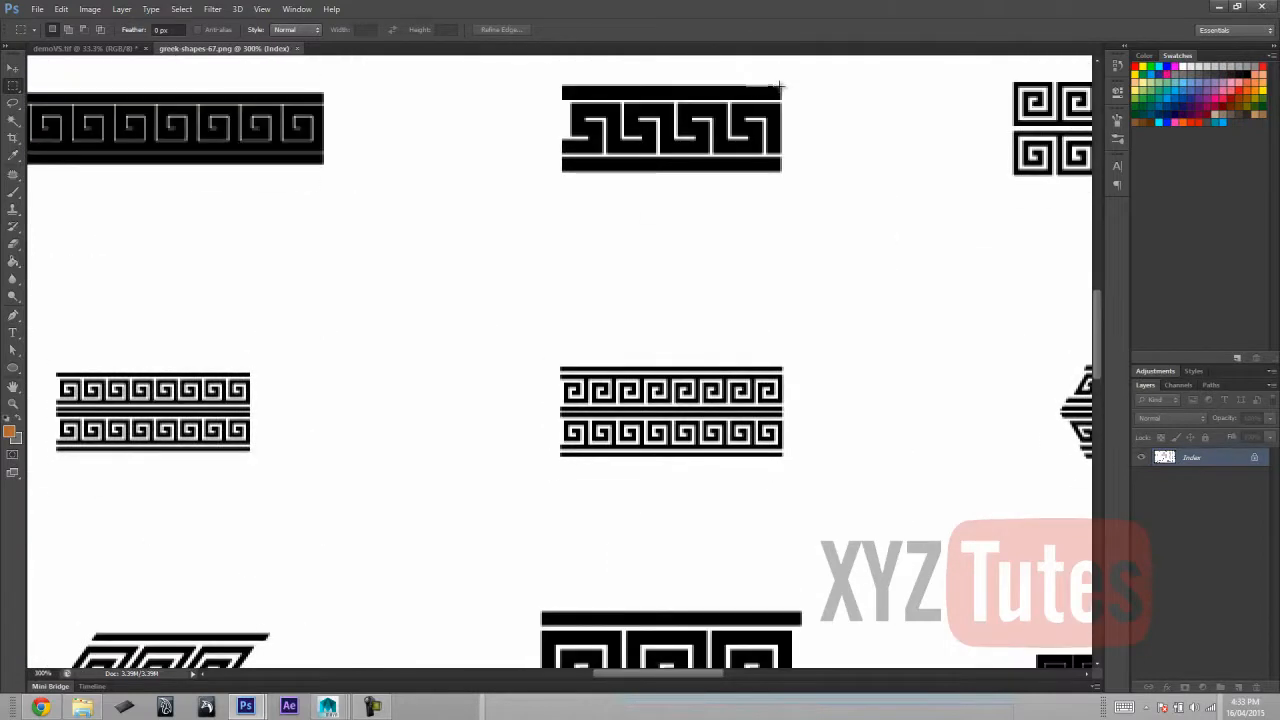
left_click_drag(781, 88, 563, 172)
key("ctrl+c")
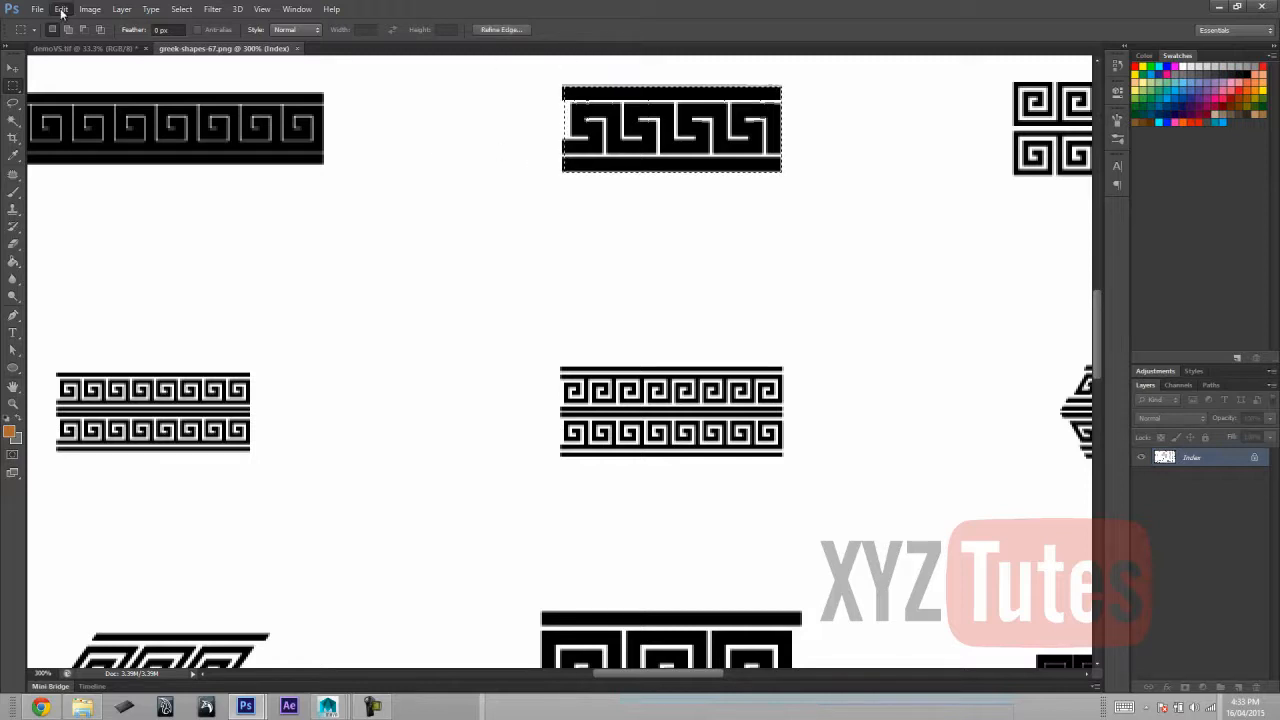
Define the selected Greek key strip as a new pattern.
left_click(60, 9)
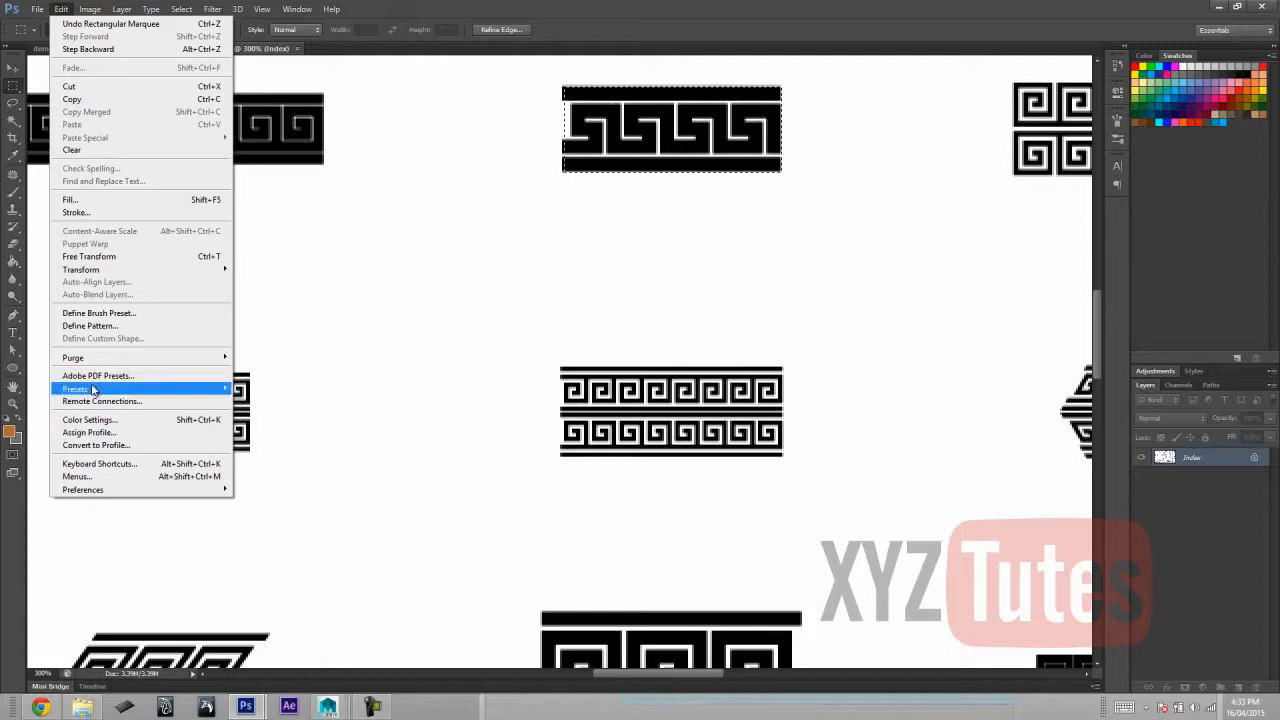
key("Down")
key("Down")
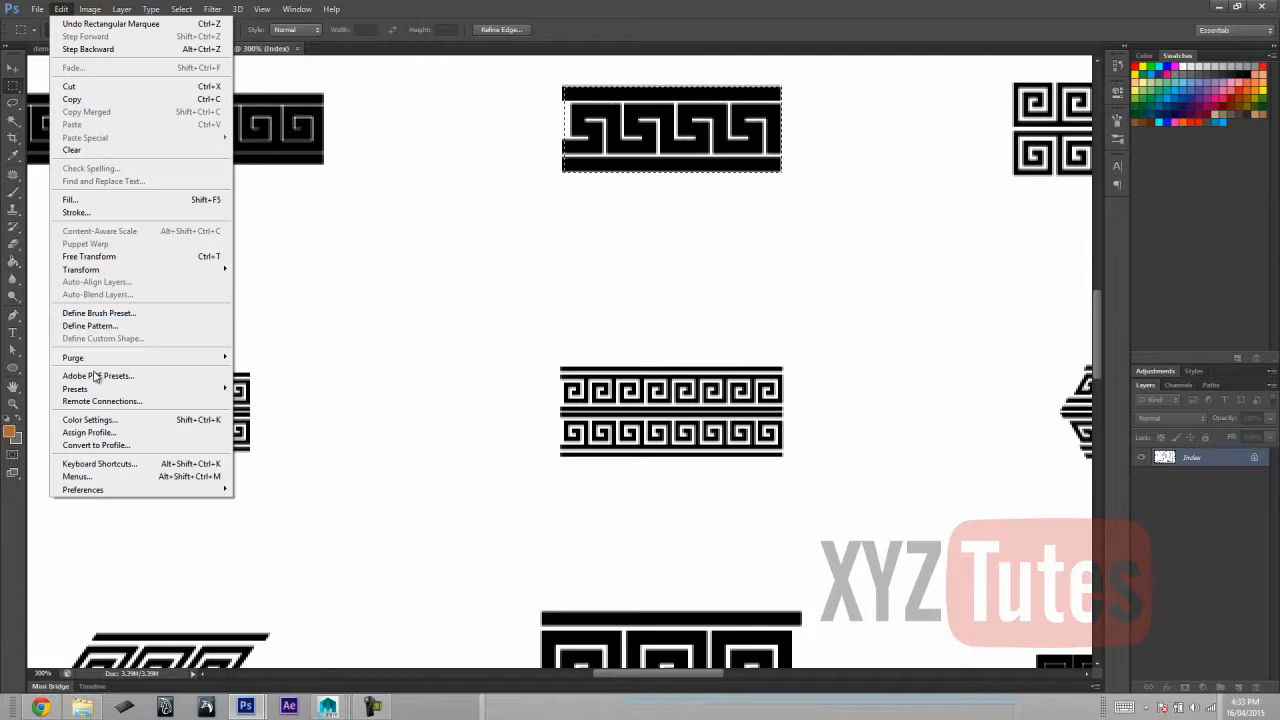
key("Return")
key("Return")
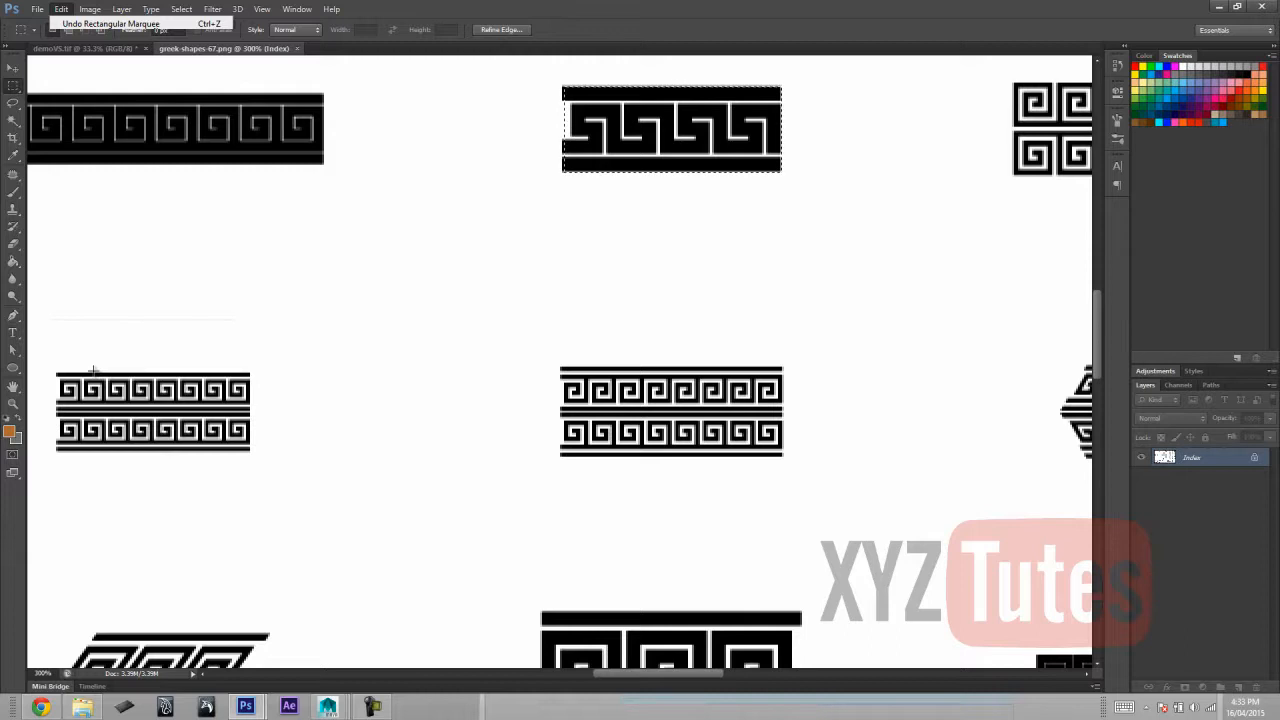
Set the Paint Bucket to fill with Pattern and choose the new Greek key strip pattern.
key("g")
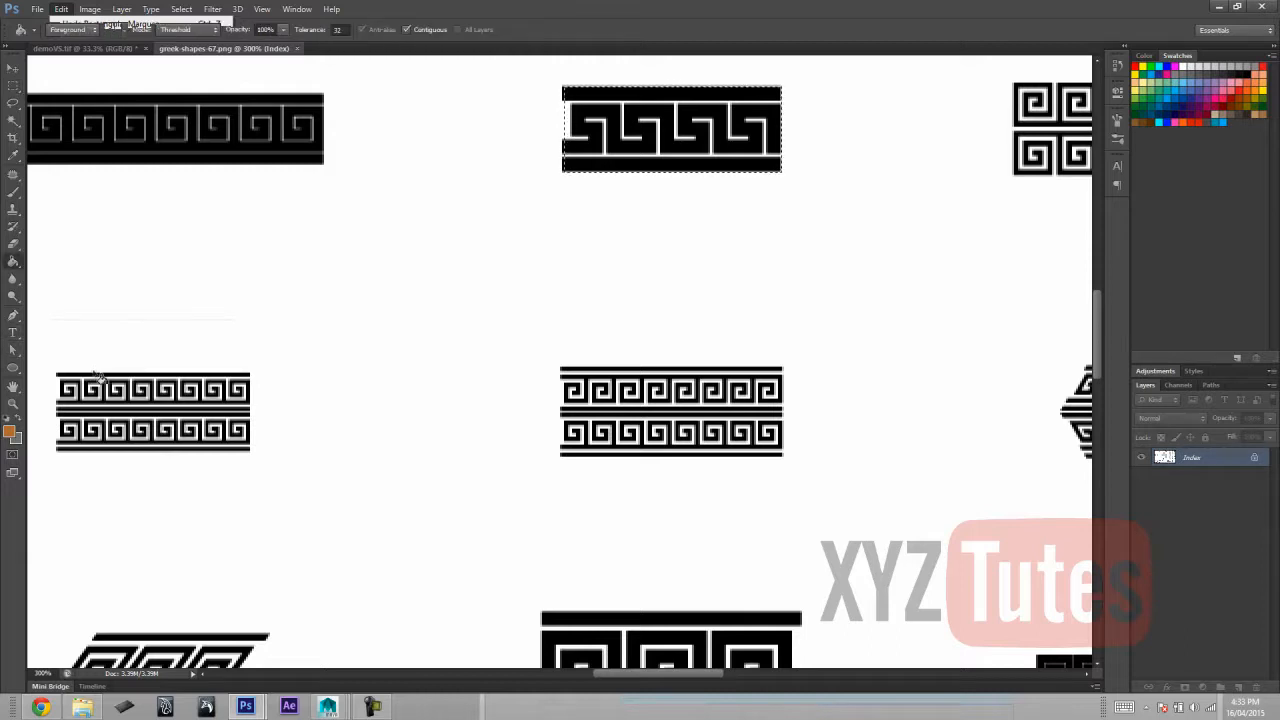
left_click(73, 30)
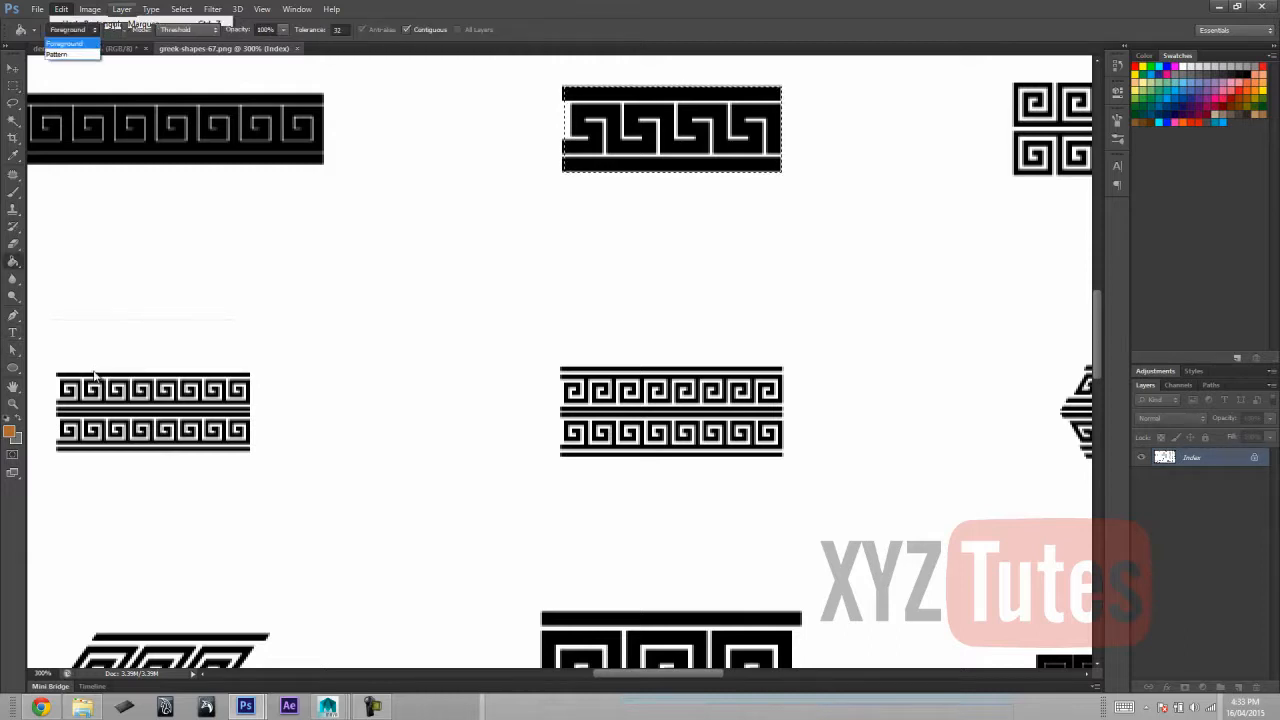
left_click(57, 53)
left_click(123, 30)
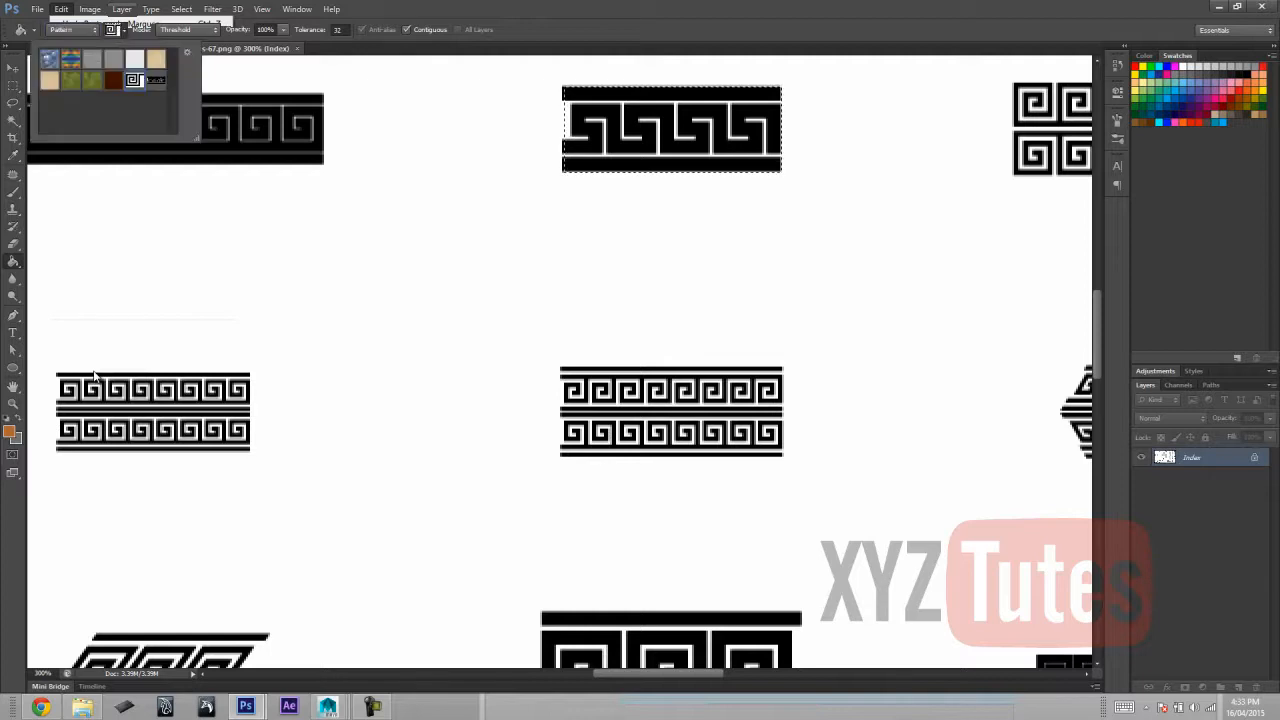
left_click(156, 80)
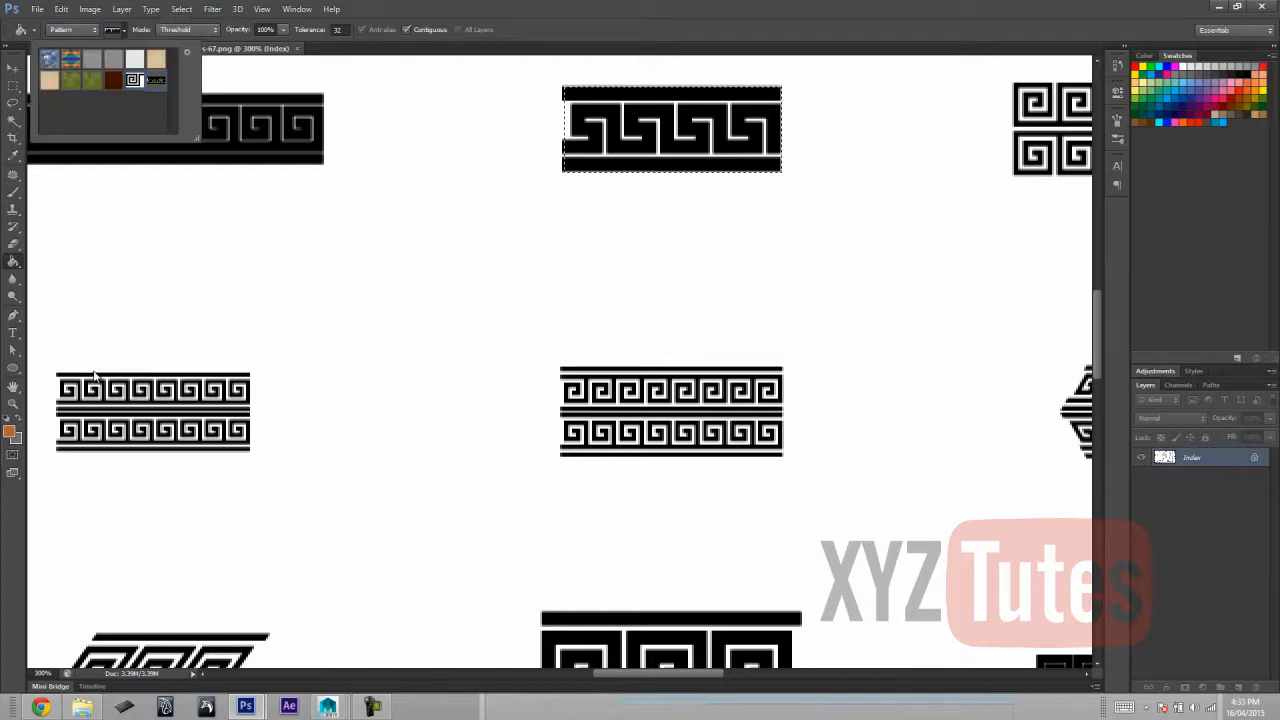
left_click(95, 374)
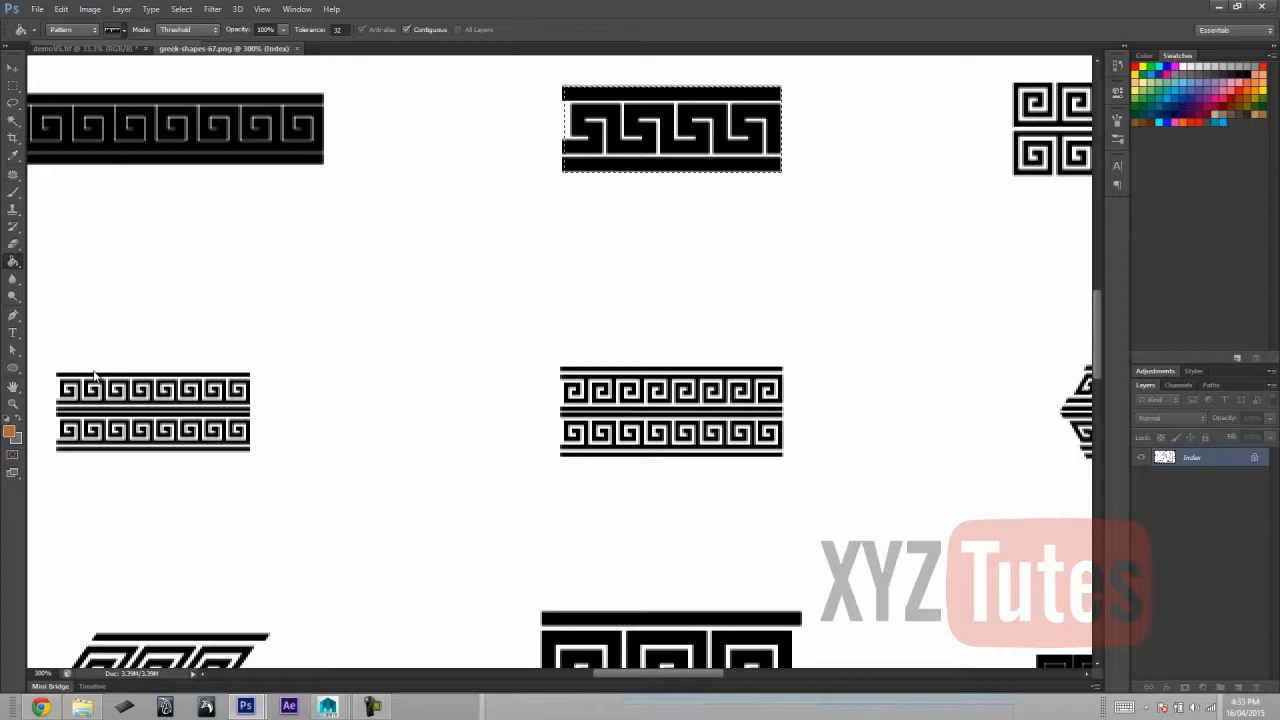
Add a new layer in demoVS.tif and fill it with the Greek key pattern.
left_click(85, 48)
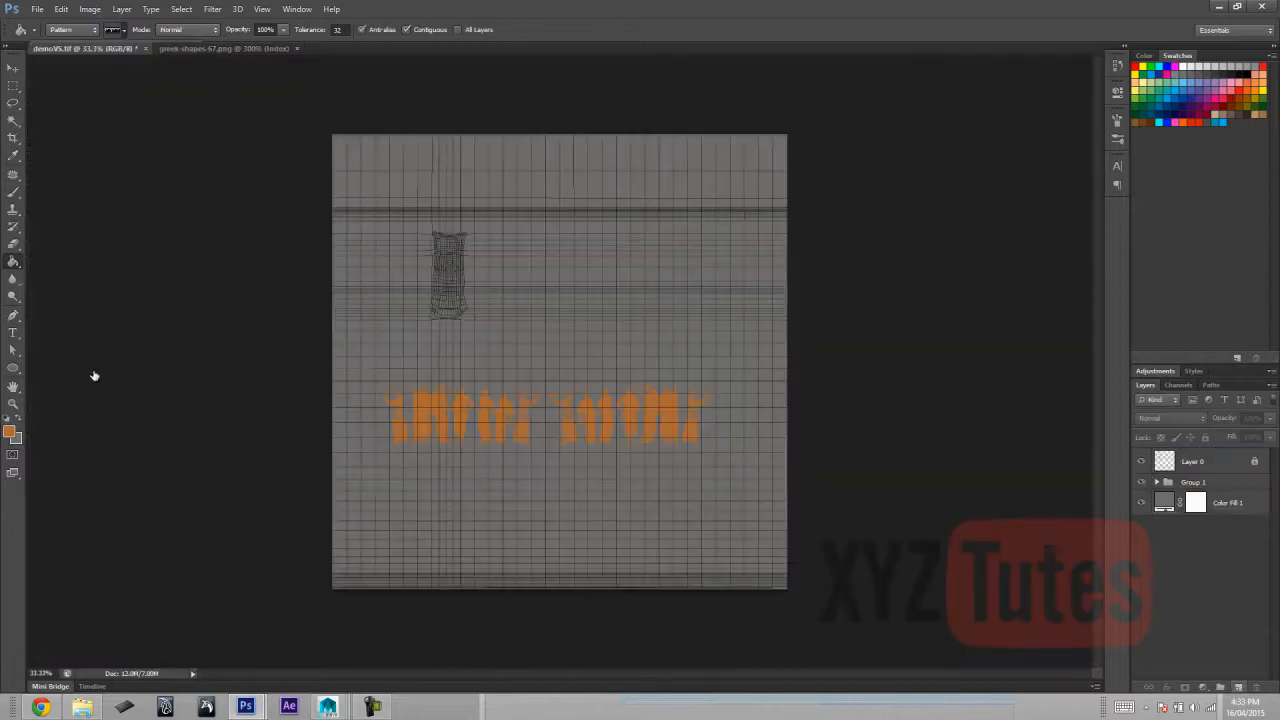
left_click(1238, 687)
left_click(560, 355)
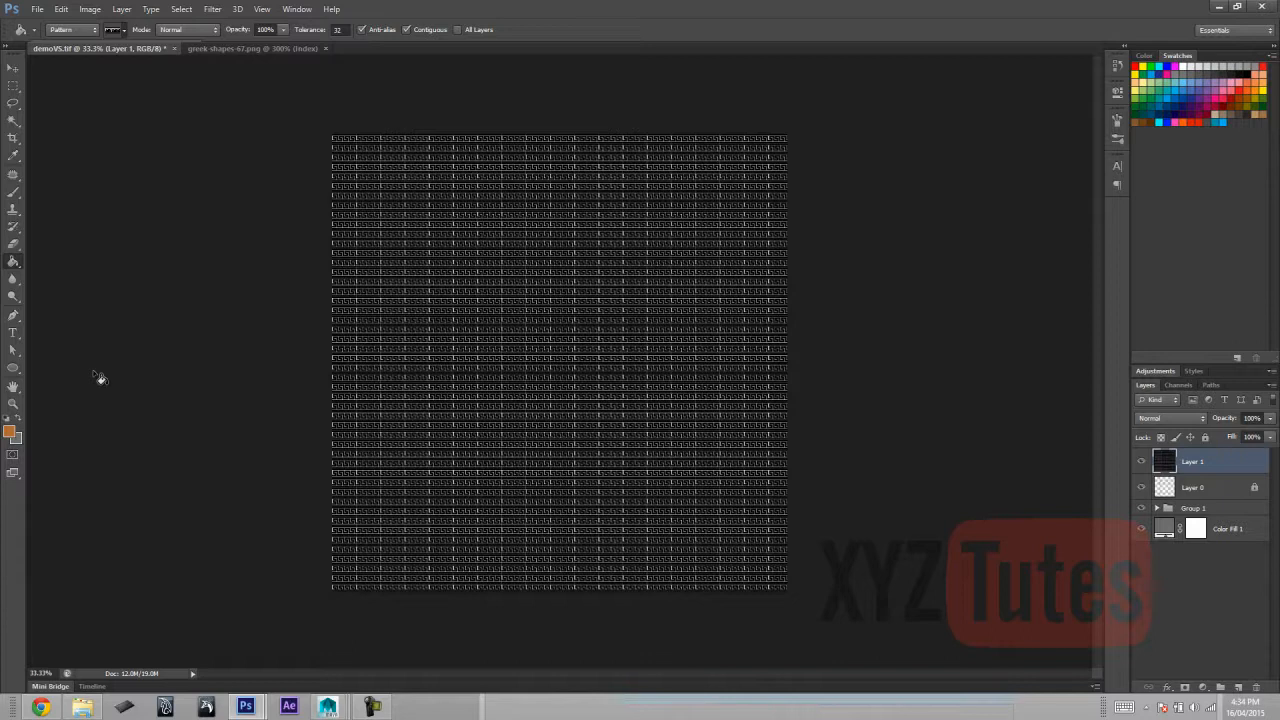
Delete the Greek key pattern layer from demoVS.tif and hide the UV wireframe layer, Layer 0.
left_click(1141, 461)
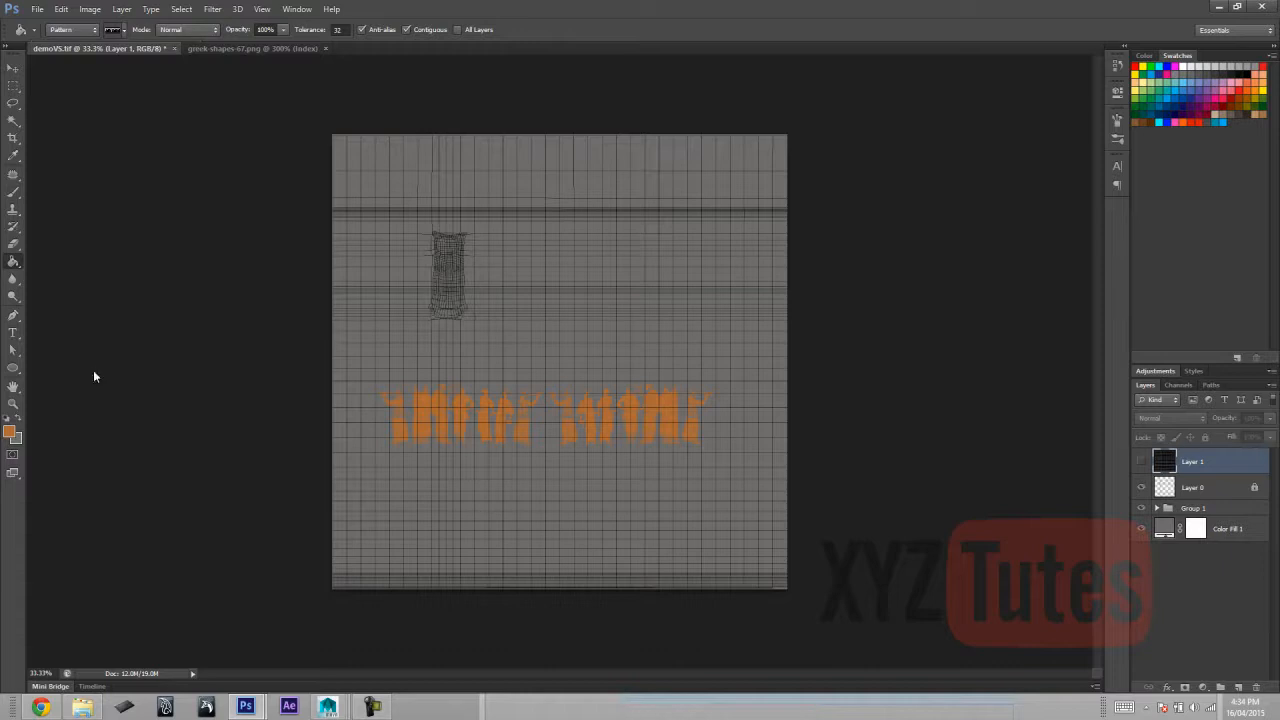
key("Delete")
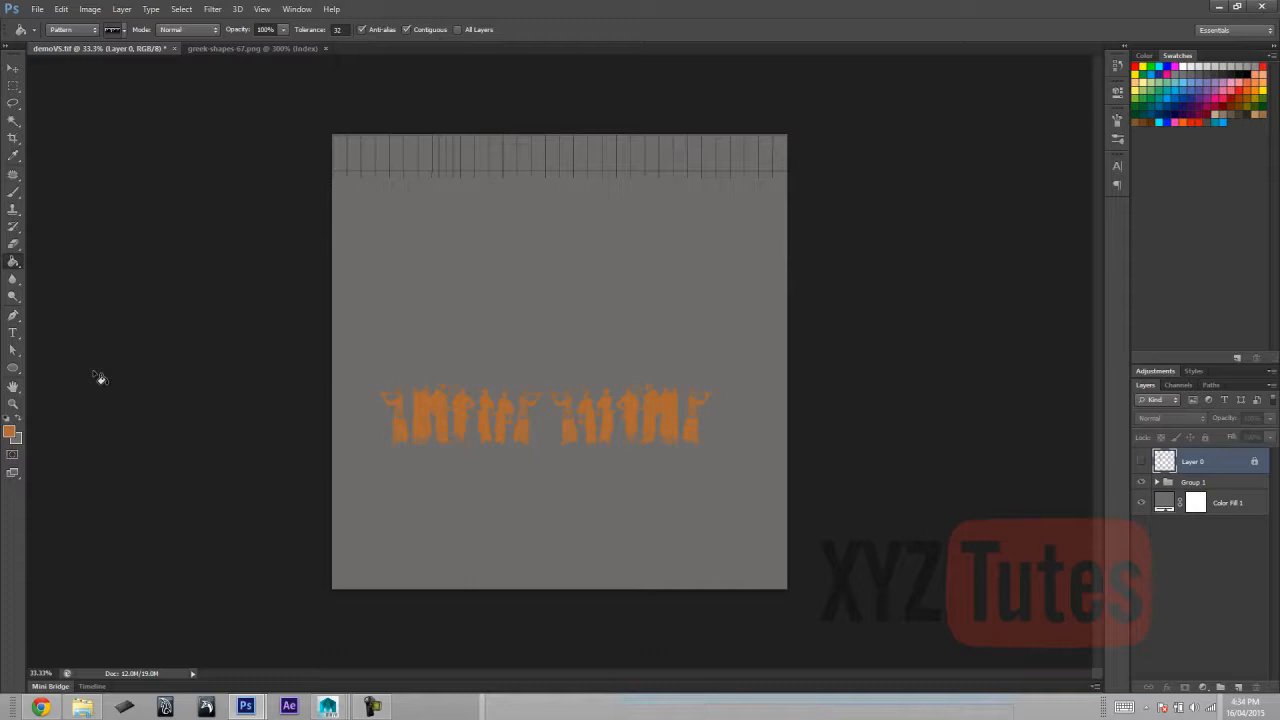
Open bdt-04-terracotta.JPG from the textureAssets folder in Photoshop.
left_click(83, 707)
left_click(774, 290)
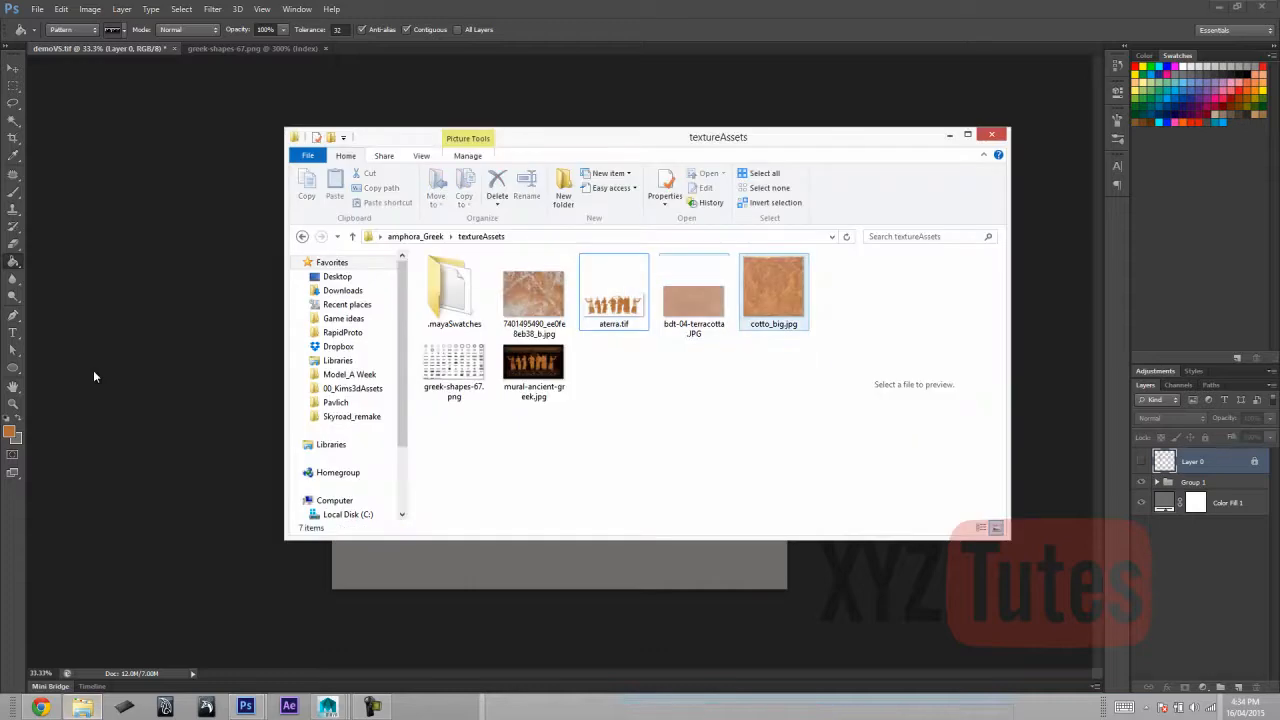
left_click(694, 298)
left_click(95, 372)
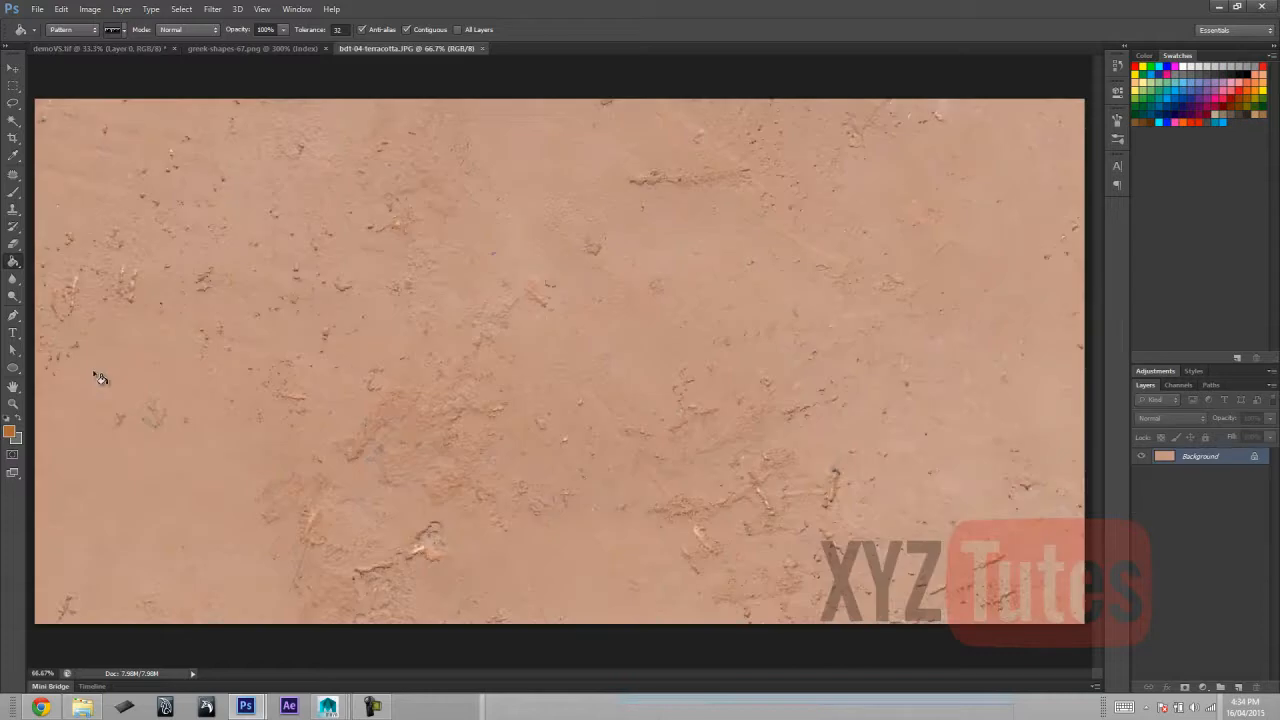
key("ctrl+a")
left_click_drag(131, 78, 85, 48, "ctrl")
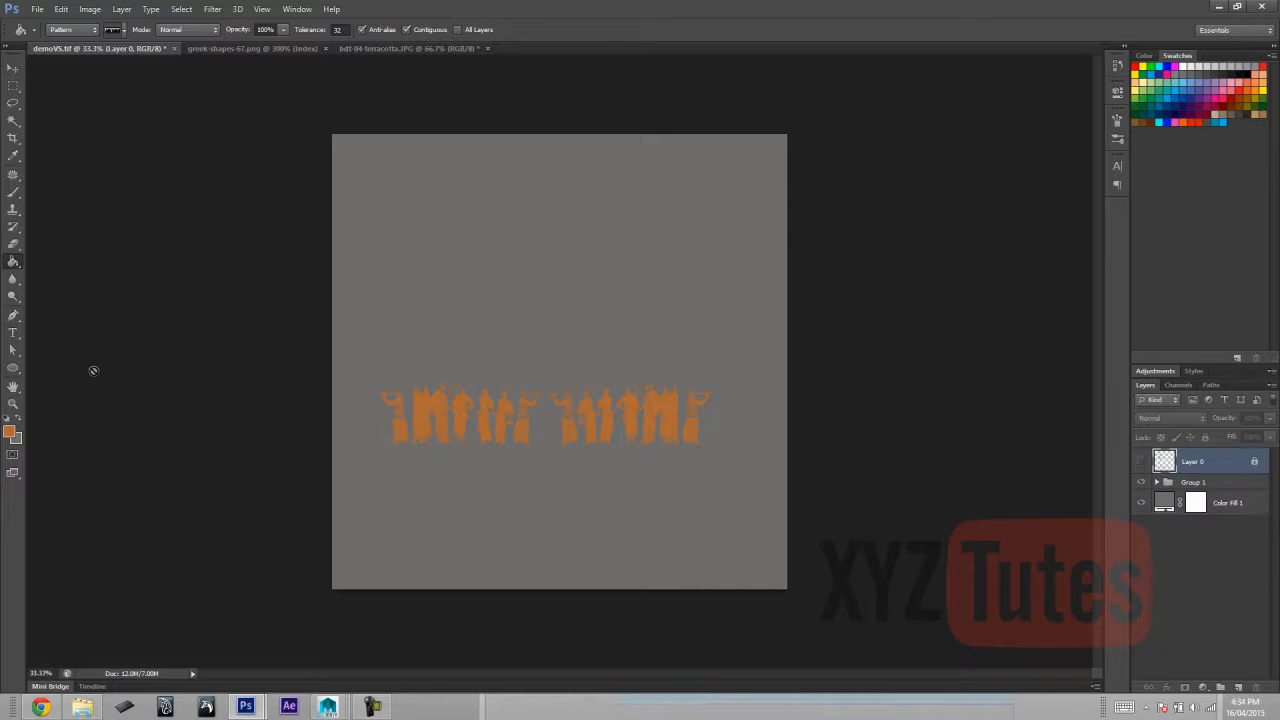
left_click_drag(93, 370, 93, 376, "ctrl")
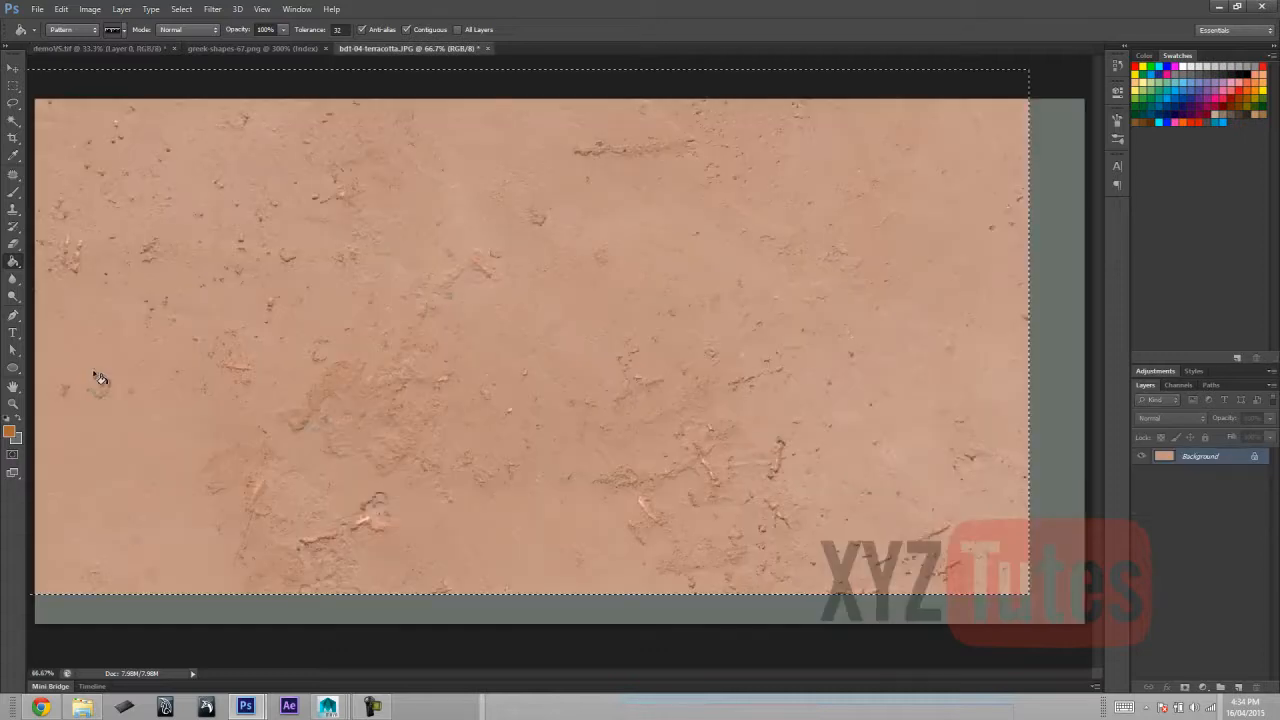
key("v")
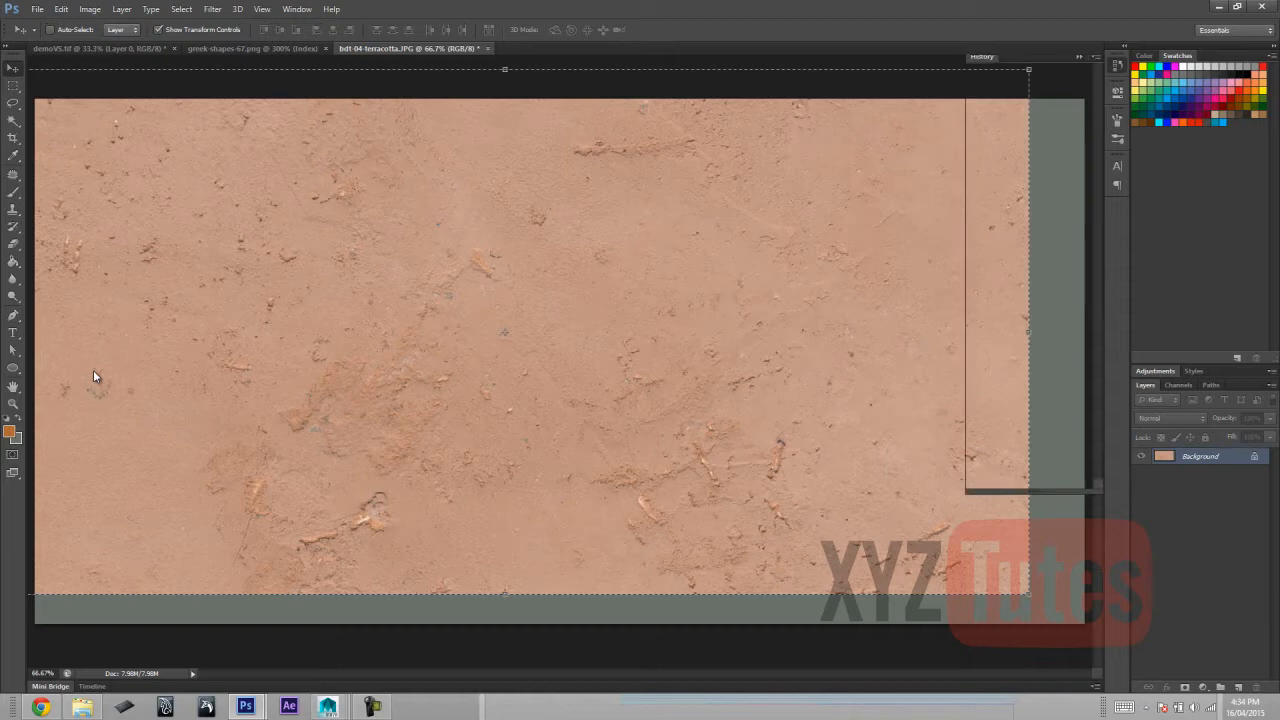
key("ctrl+z")
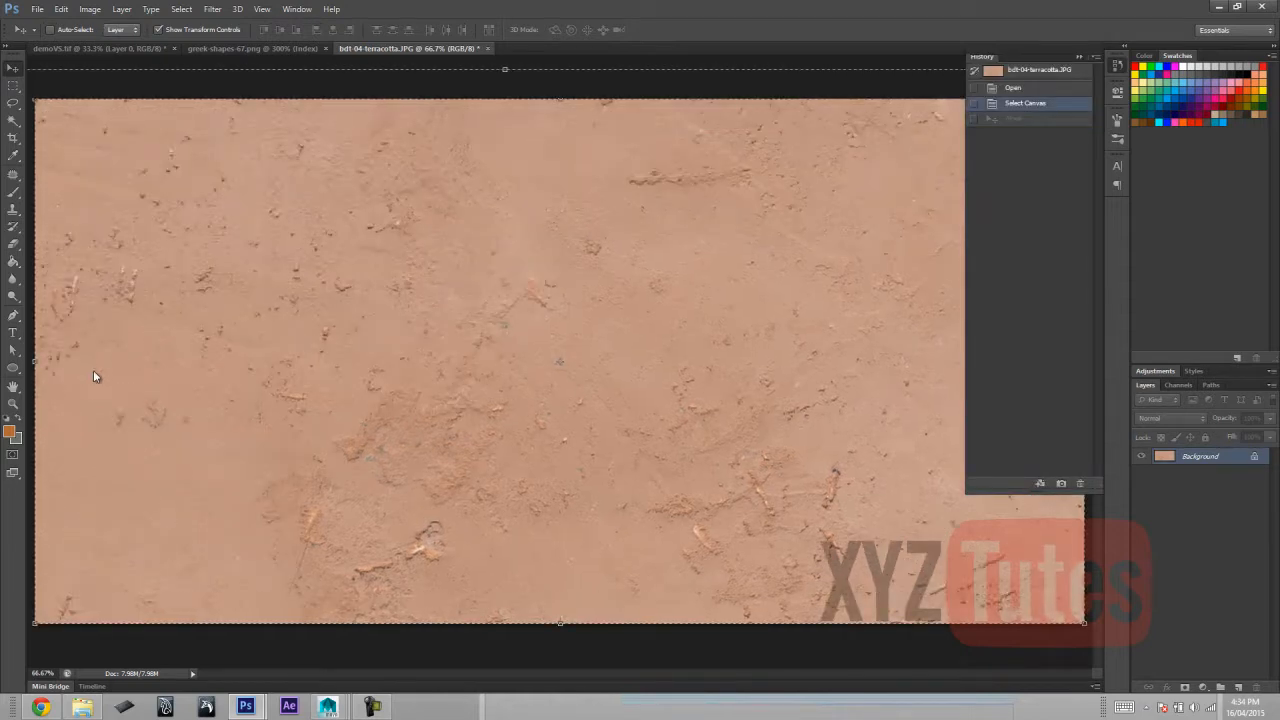
key("m")
key("ctrl+d")
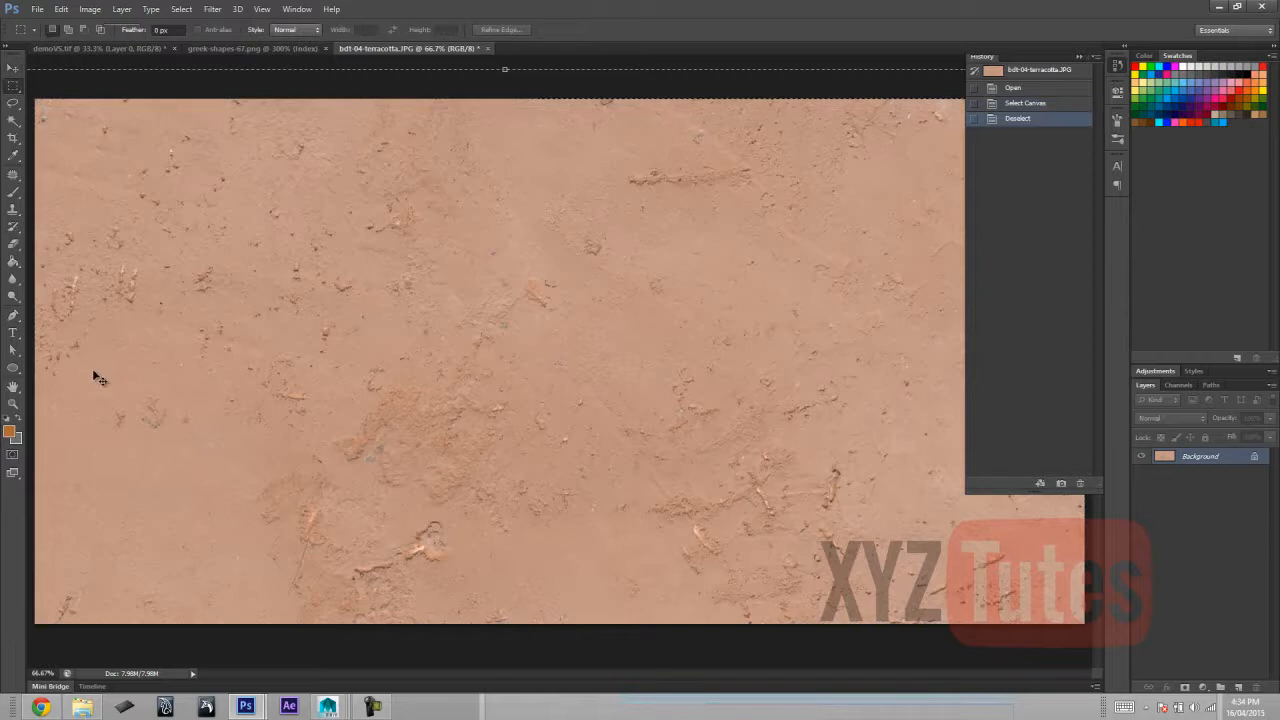
Copy the entire terracotta image and paste it into demoVS.tif as a new layer.
key("ctrl+a")
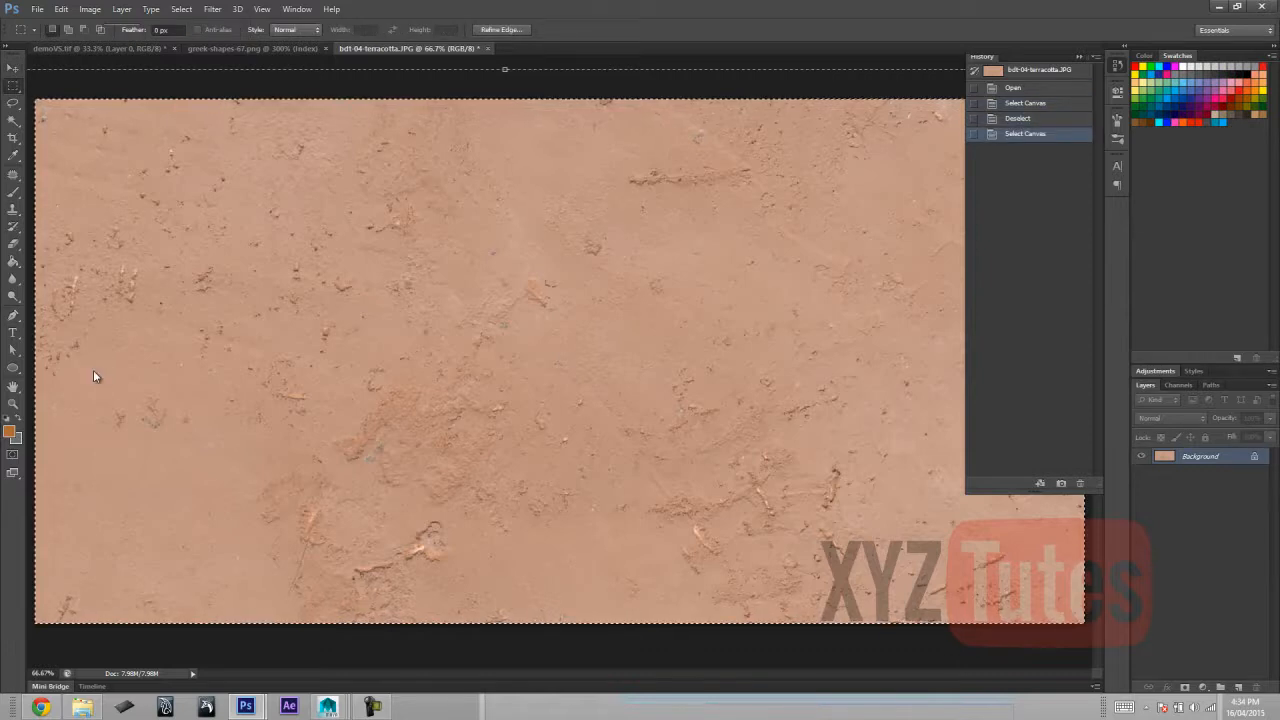
key("ctrl+c")
key("ctrl+Tab")
key("ctrl+v")
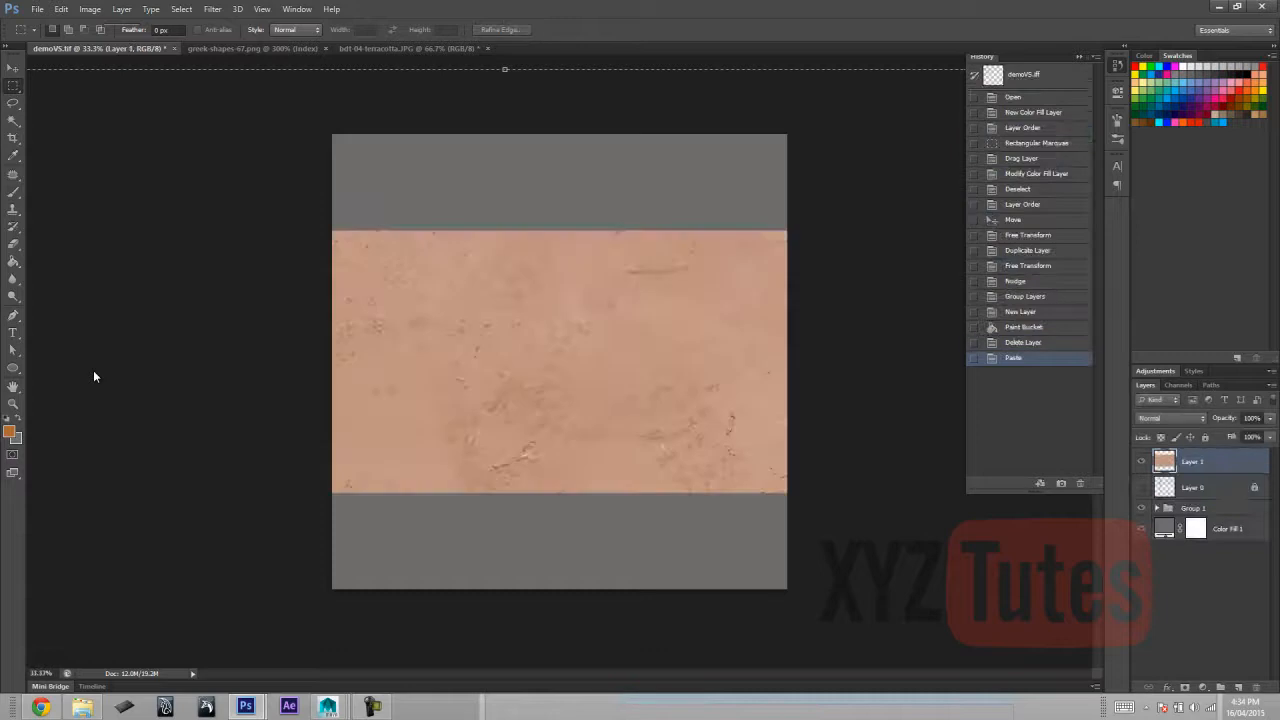
Free Transform the pasted terracotta layer, stretching its height to about 250% so it covers the whole canvas.
right_click(607, 296)
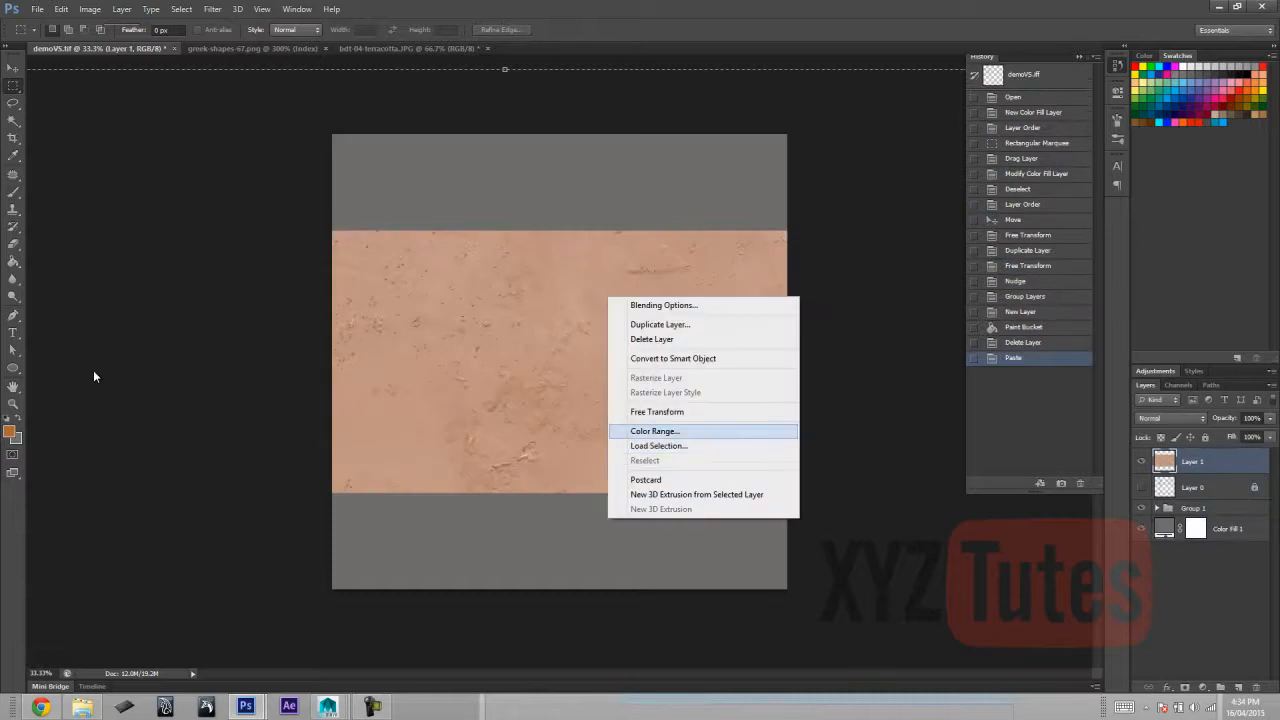
left_click(660, 411)
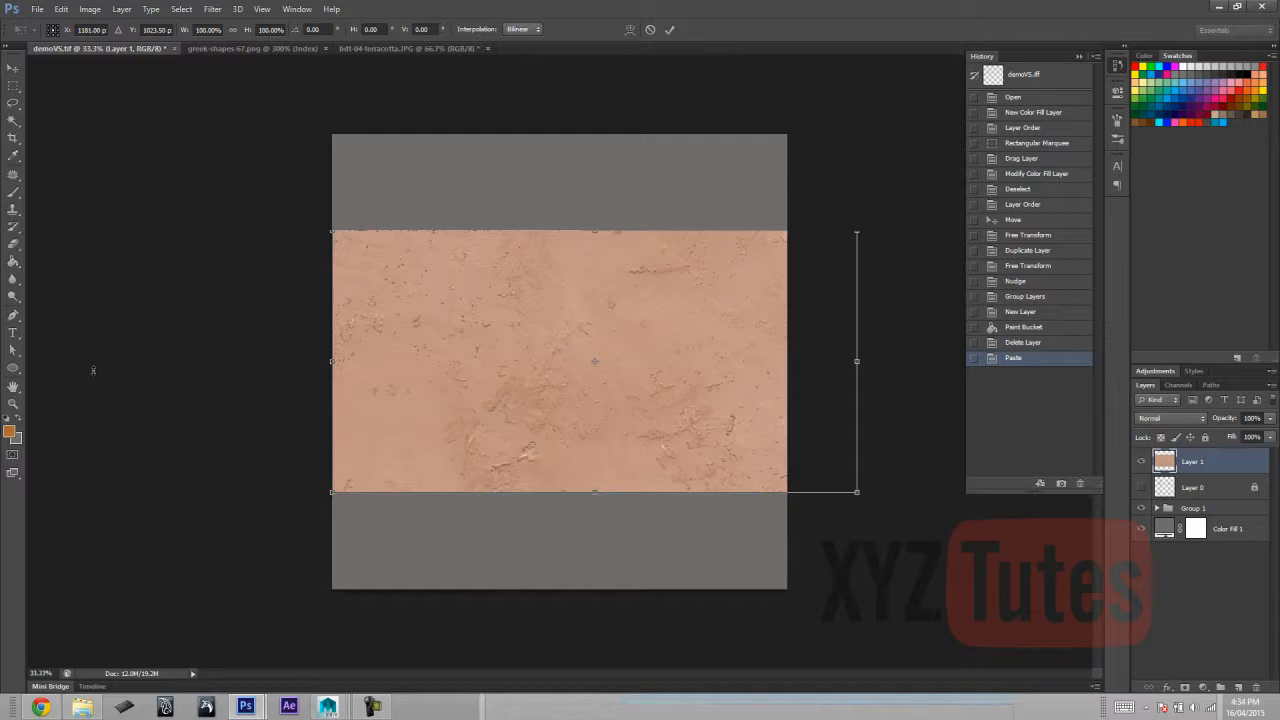
left_click_drag(595, 232, 595, 104)
left_click_drag(580, 350, 572, 214)
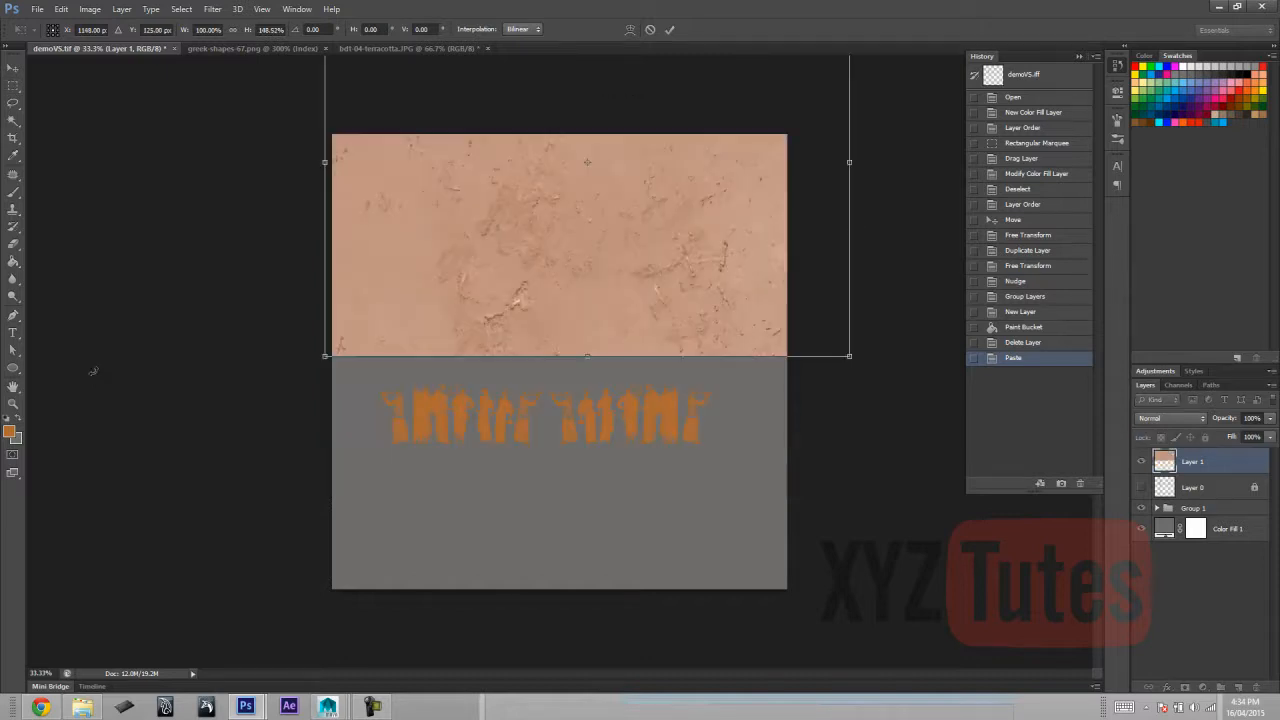
left_click_drag(587, 356, 587, 622)
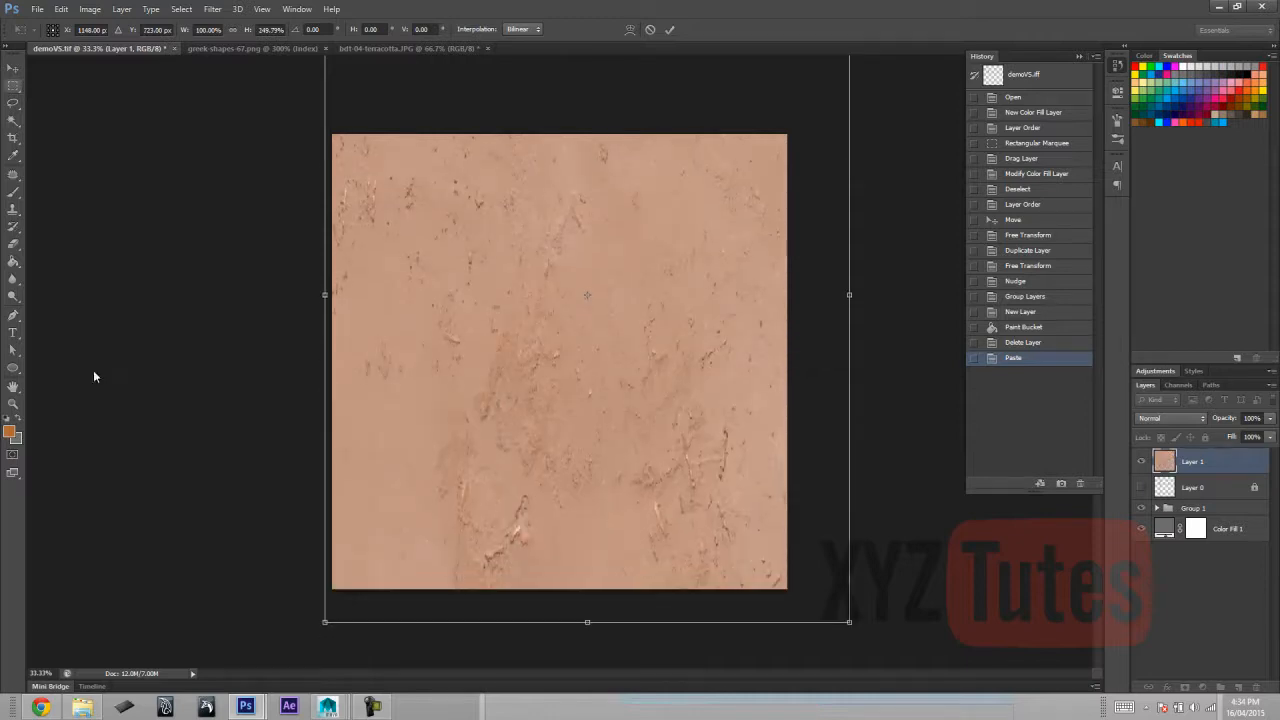
key("m")
key("Return")
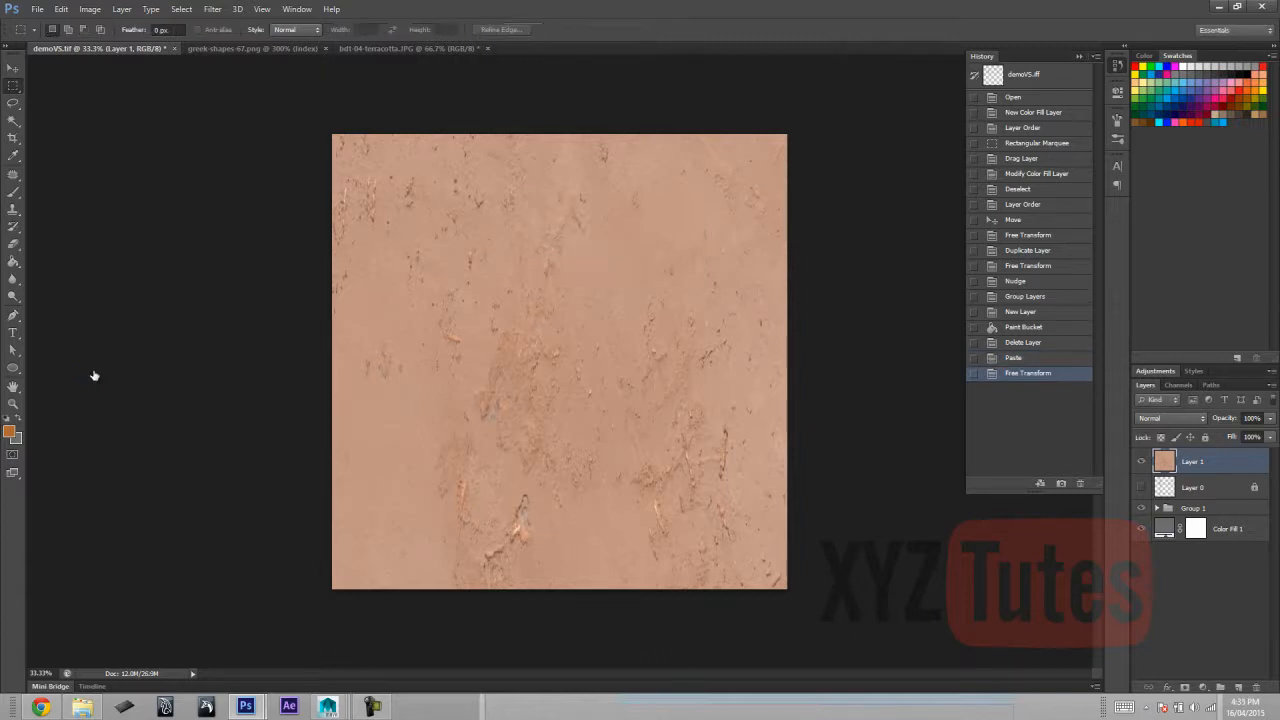
Close greek-shapes-67.png and preview cotto_big.jpg in the textureAssets folder.
key("ctrl+alt+g")
key("ctrl+Tab")
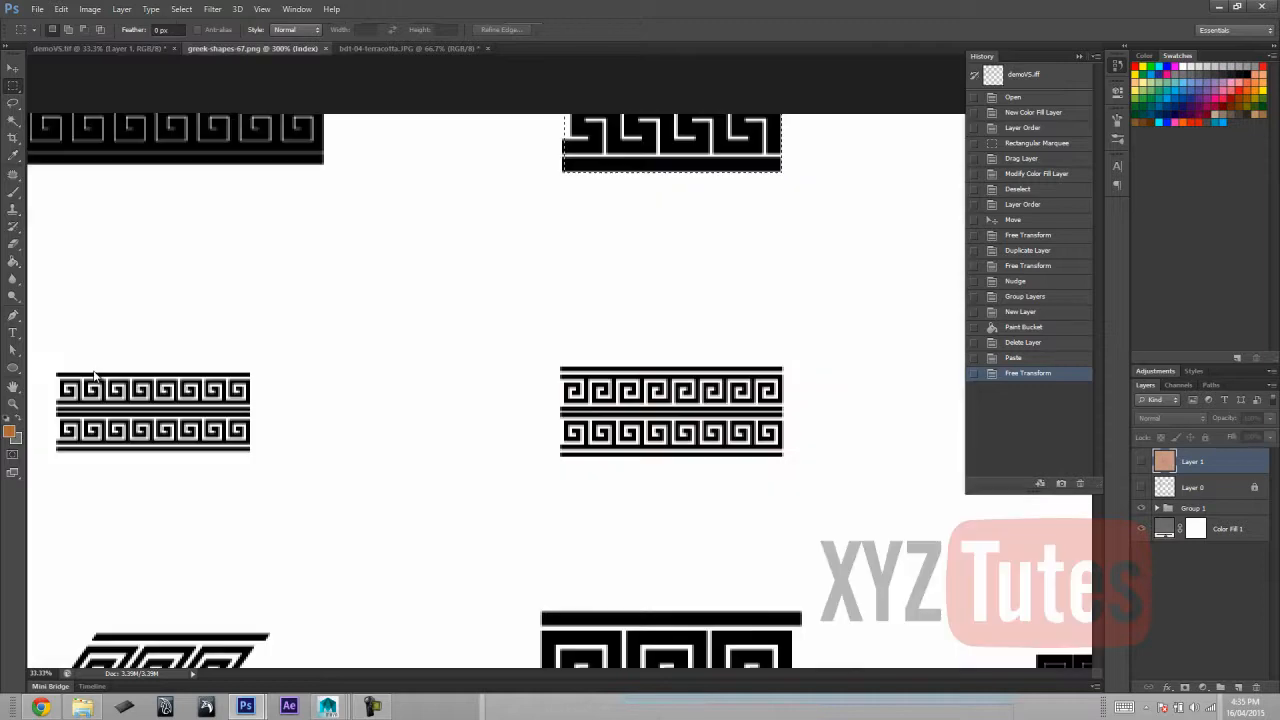
key("ctrl+Tab")
key("ctrl+a")
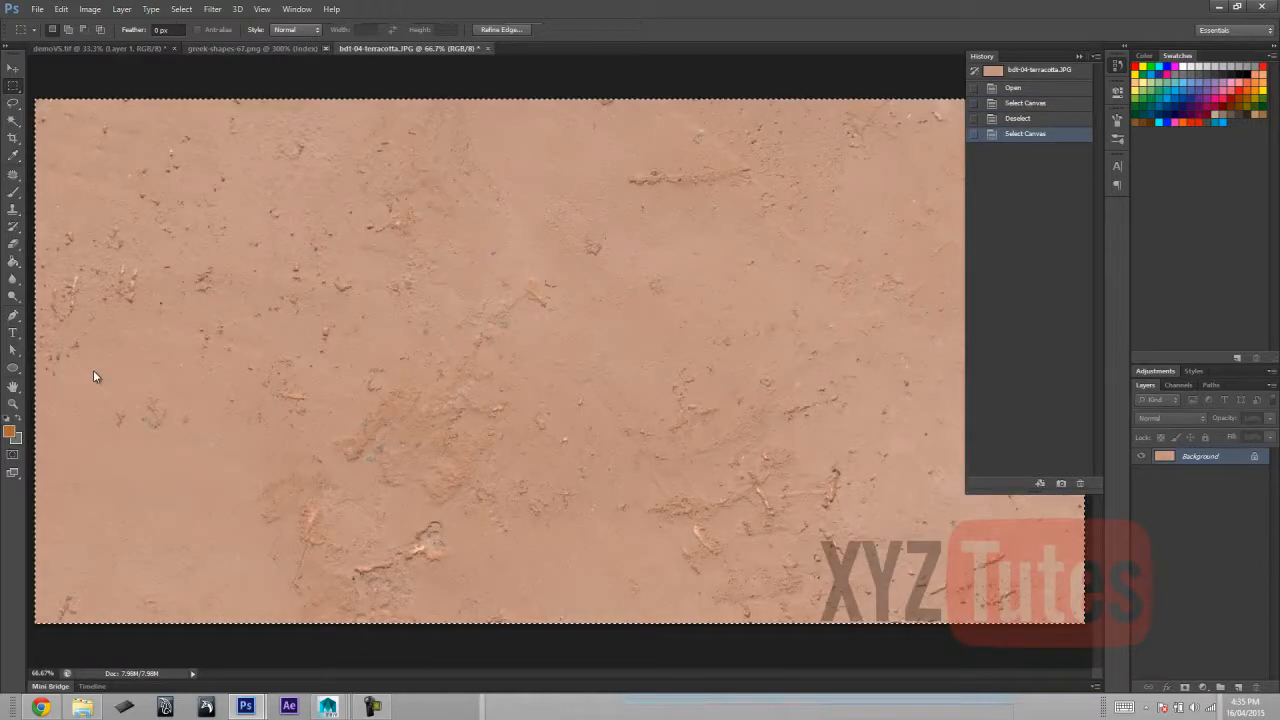
key("alt+Tab")
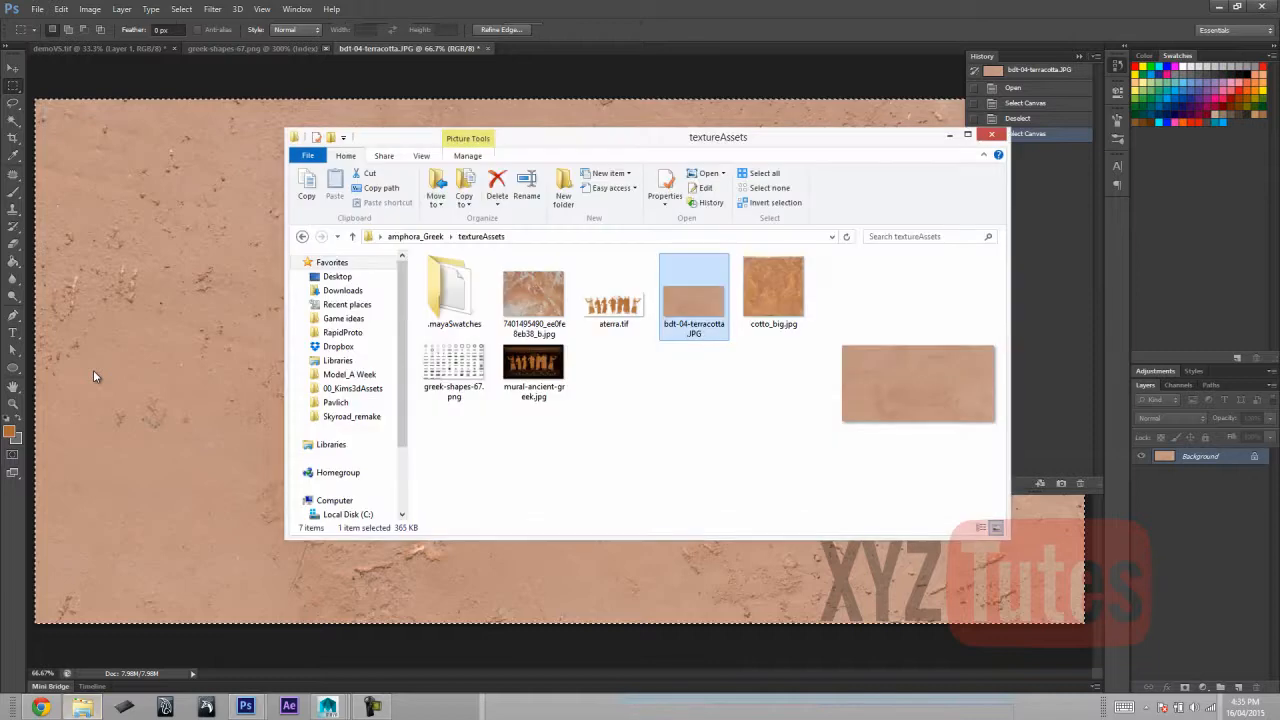
key("Right")
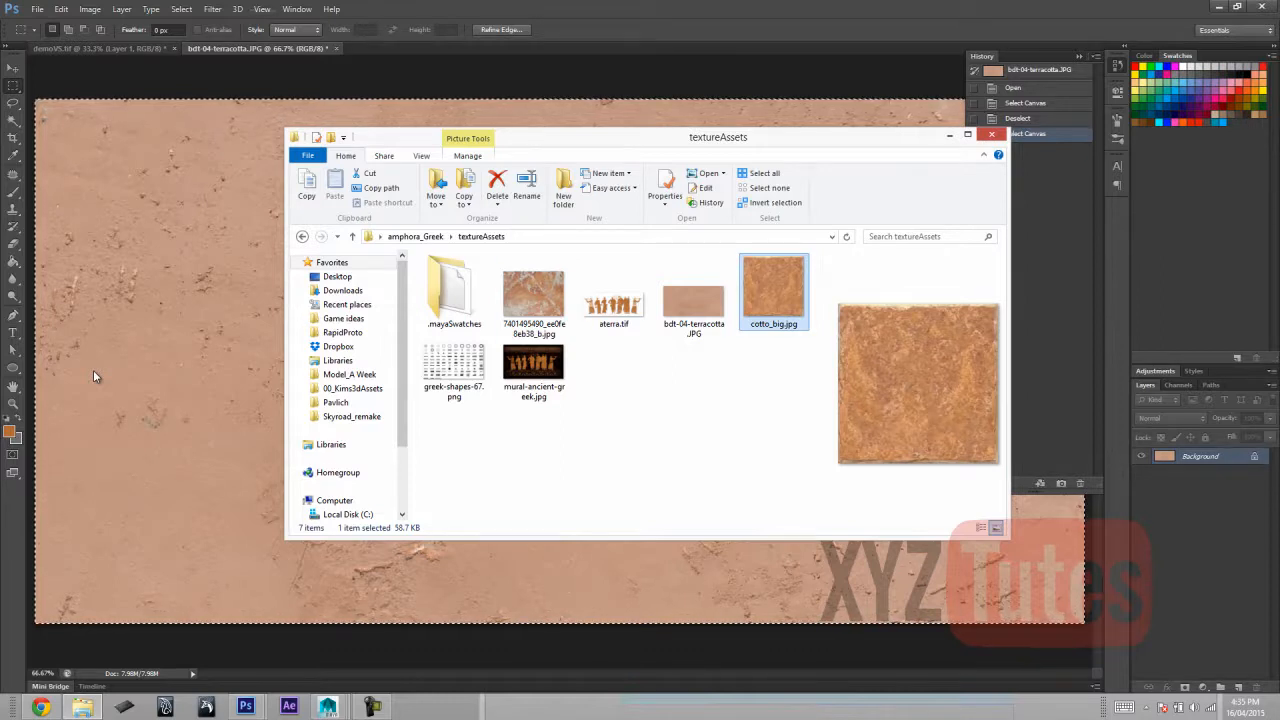
Return to demoVS.tif and squash the terracotta layer vertically so it covers only the lower part of the canvas.
key("alt+Tab")
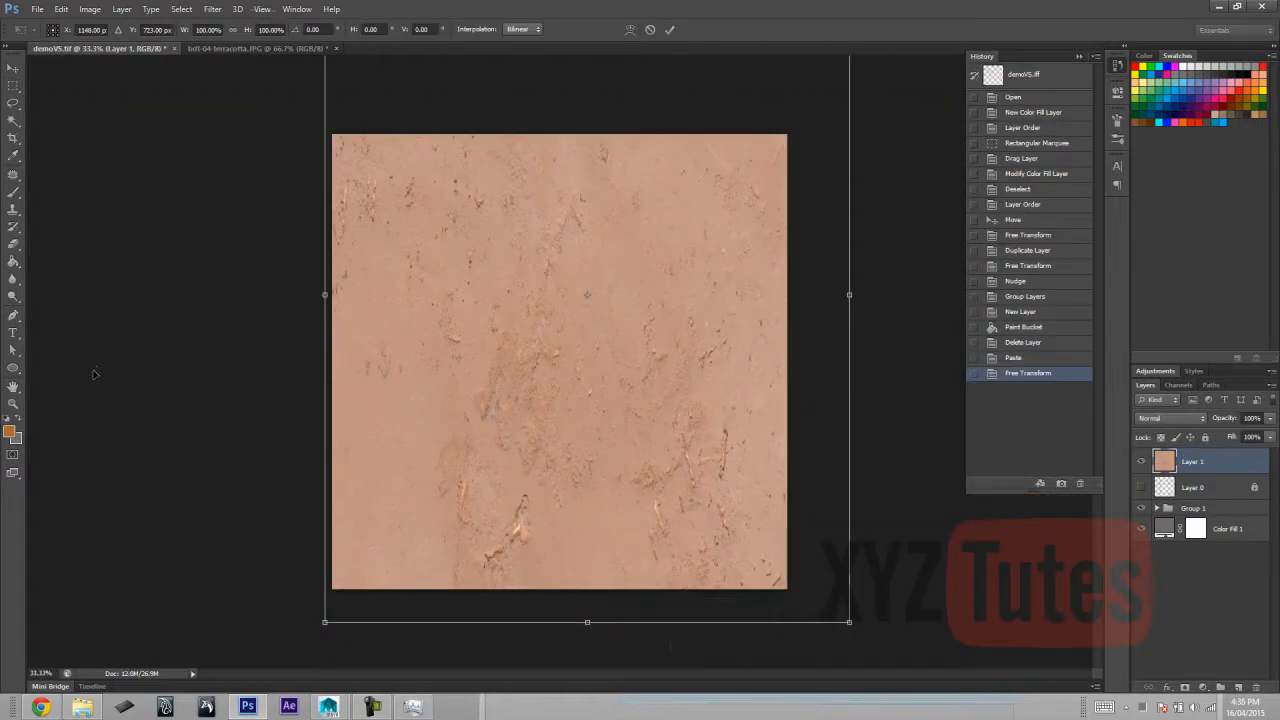
key("ctrl+minus")
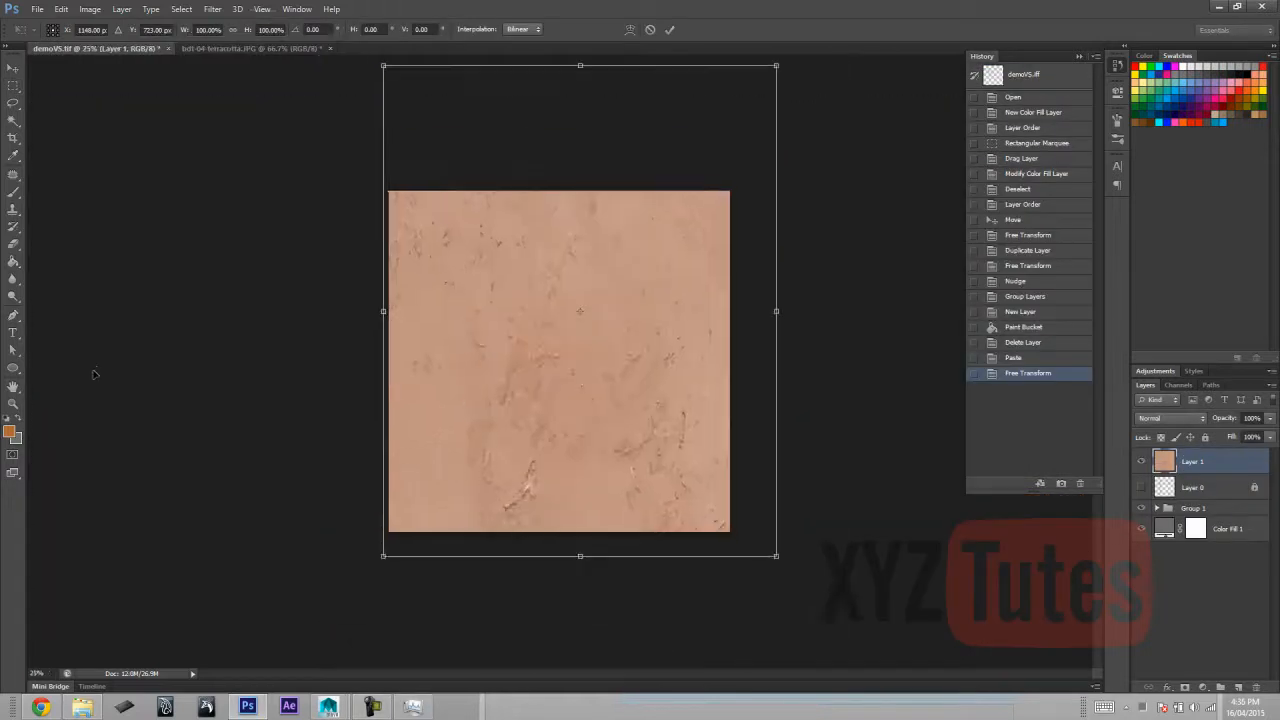
left_click_drag(580, 66, 527, 220)
Duplicate the terracotta layer, move the copy up to fill the rest of the canvas, and merge both layers.
left_click(13, 68)
left_click(596, 264)
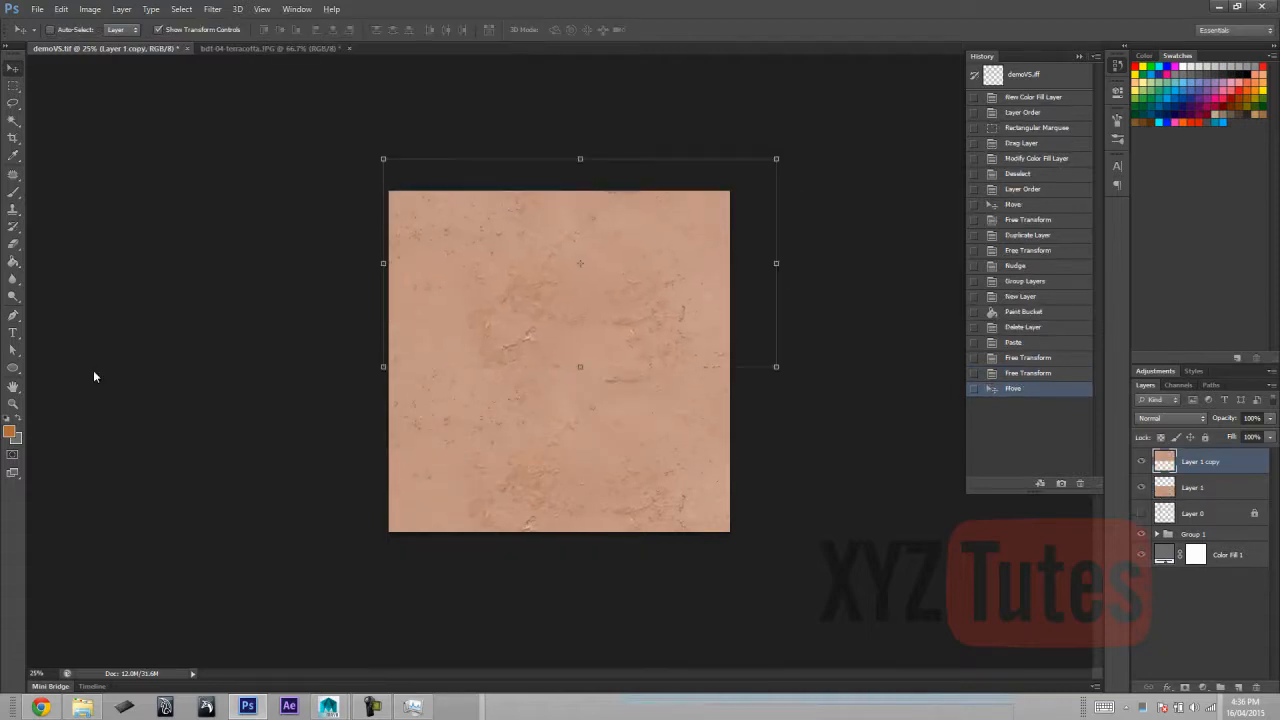
key("m")
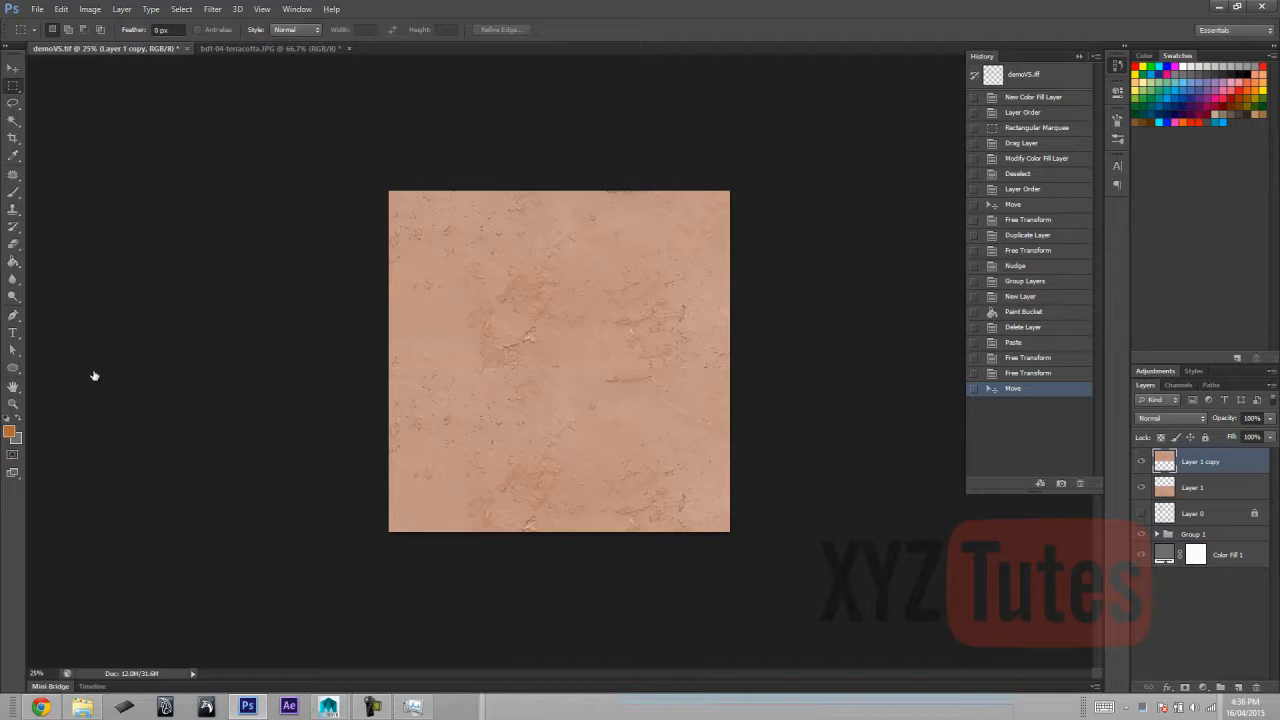
key("ctrl+e")
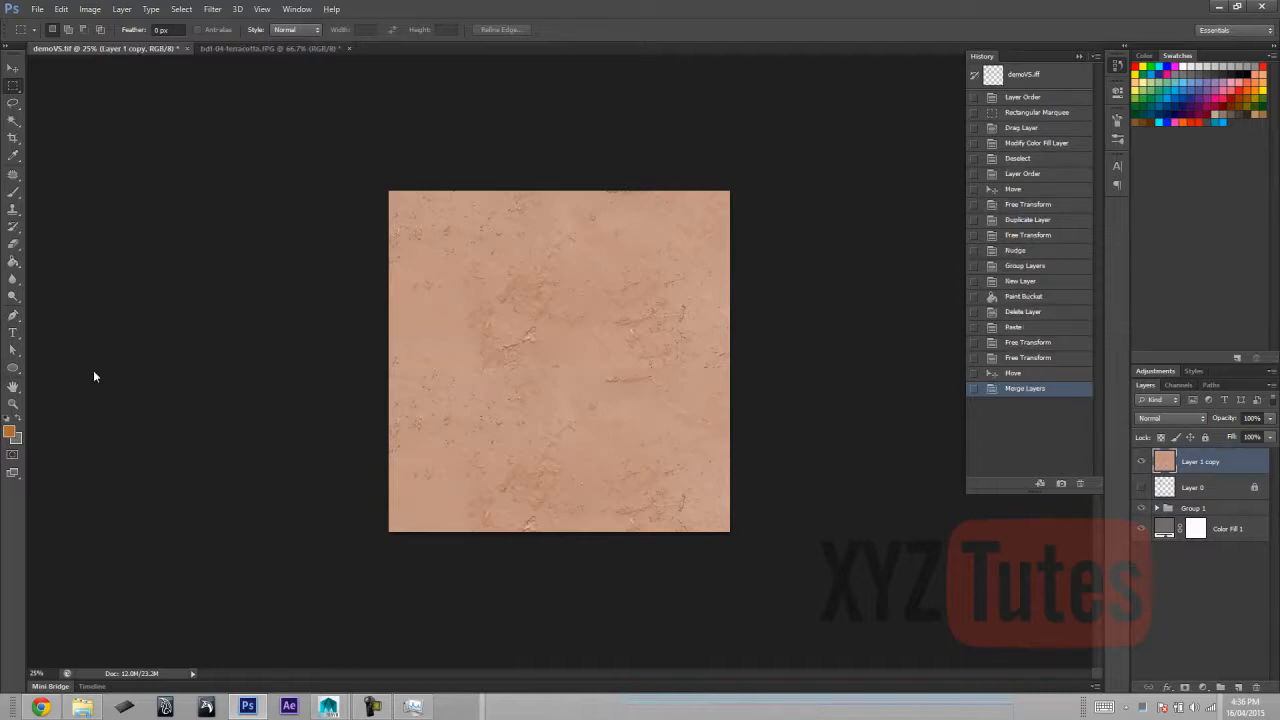
Patch the horizontal seam across the middle of the terracotta layer with clean texture from just below it, and deselect.
left_click(13, 175)
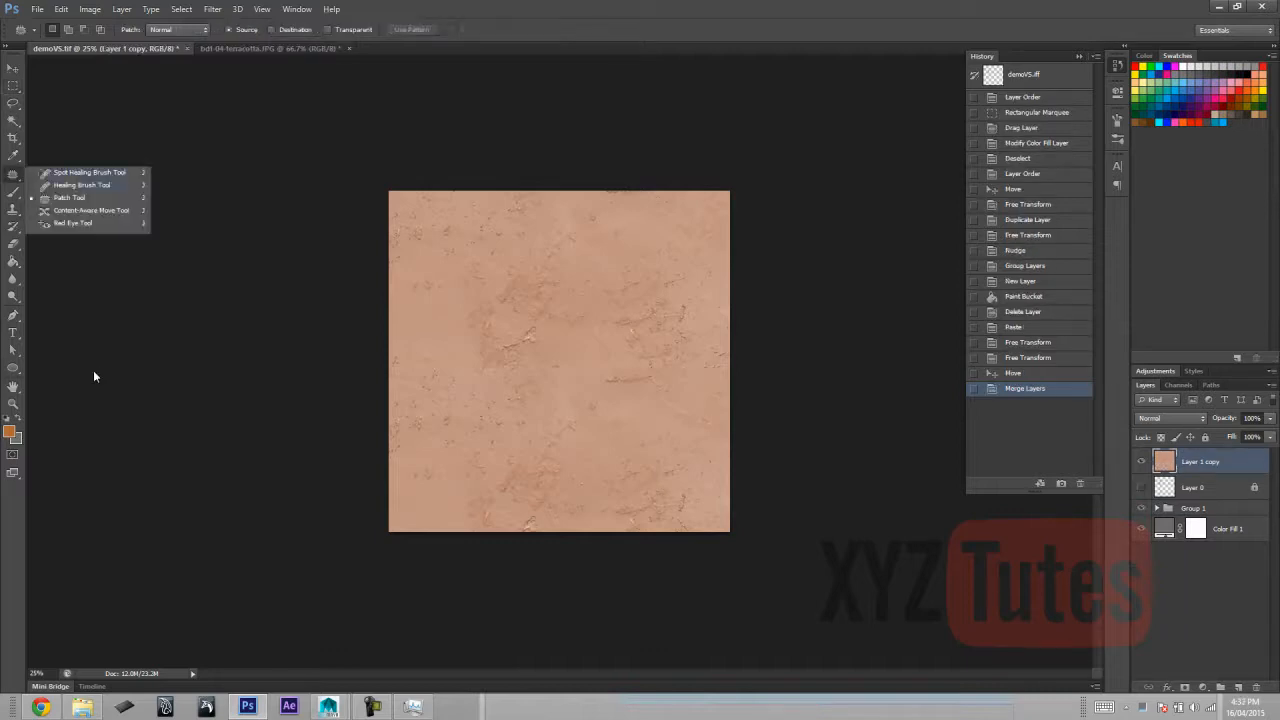
left_click(95, 377)
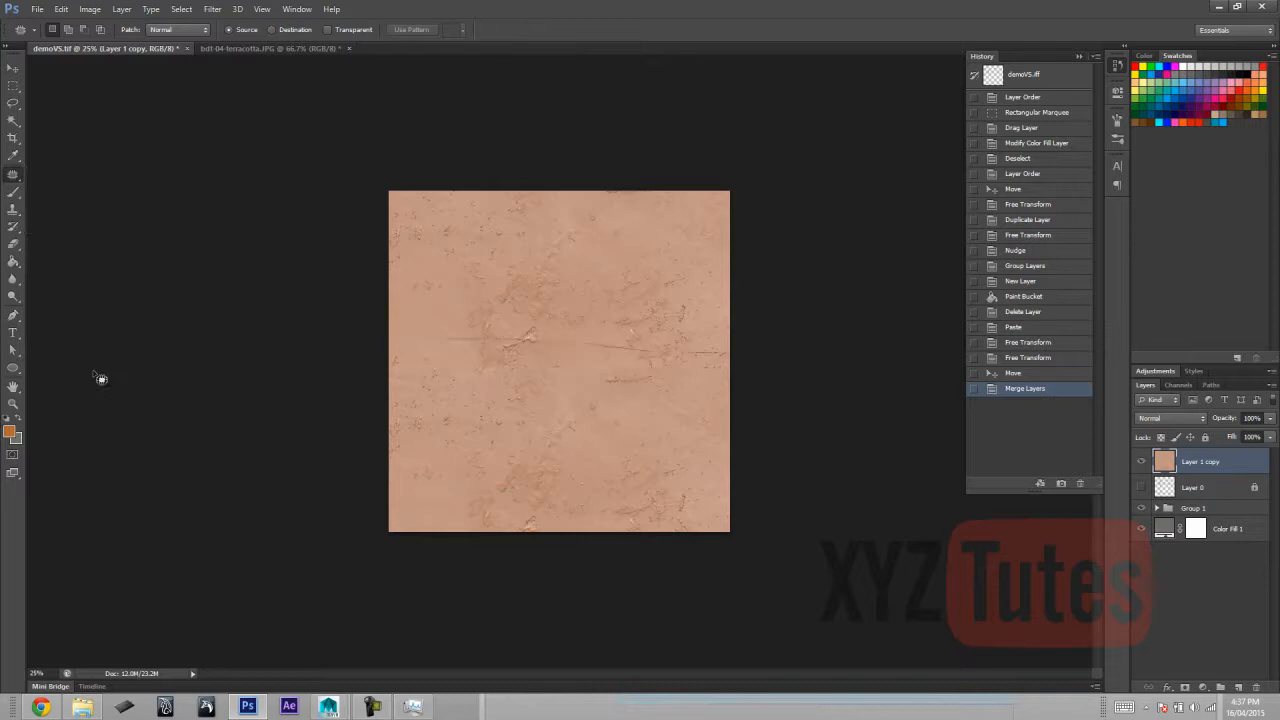
left_click_drag(409, 342, 496, 390)
left_click_drag(440, 339, 415, 341)
left_click_drag(560, 367, 560, 440)
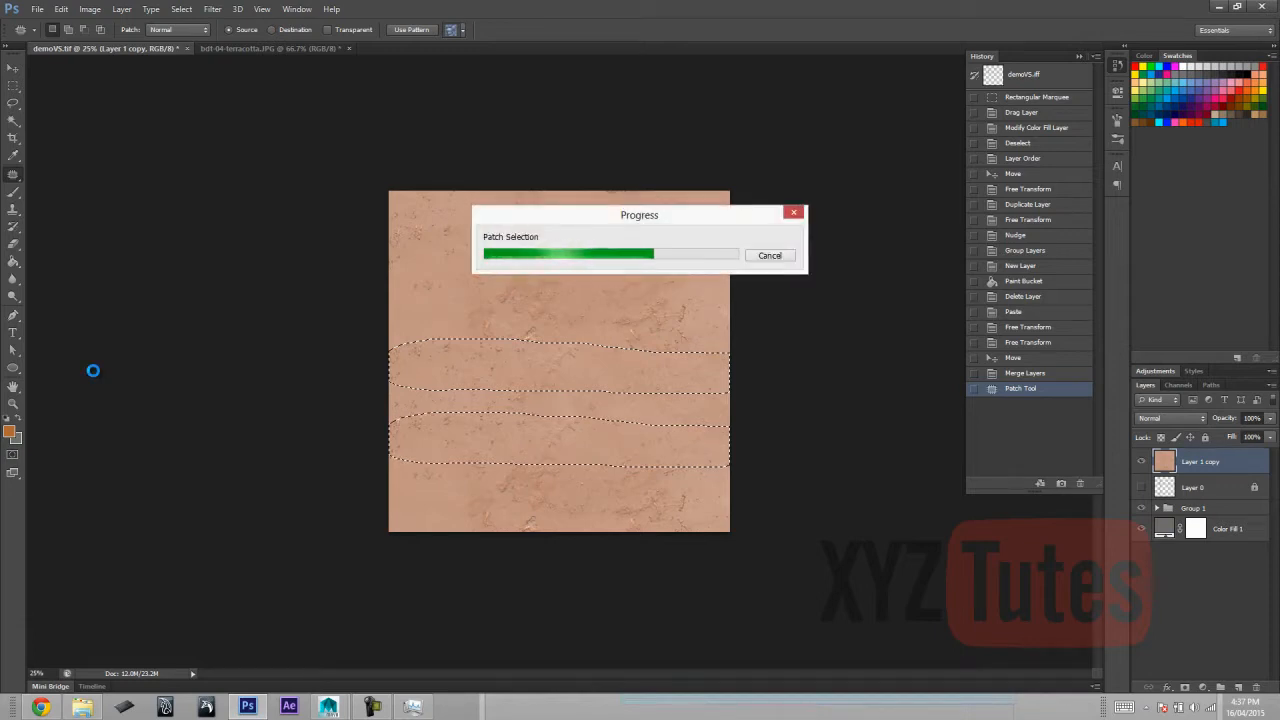
key("ctrl+d")
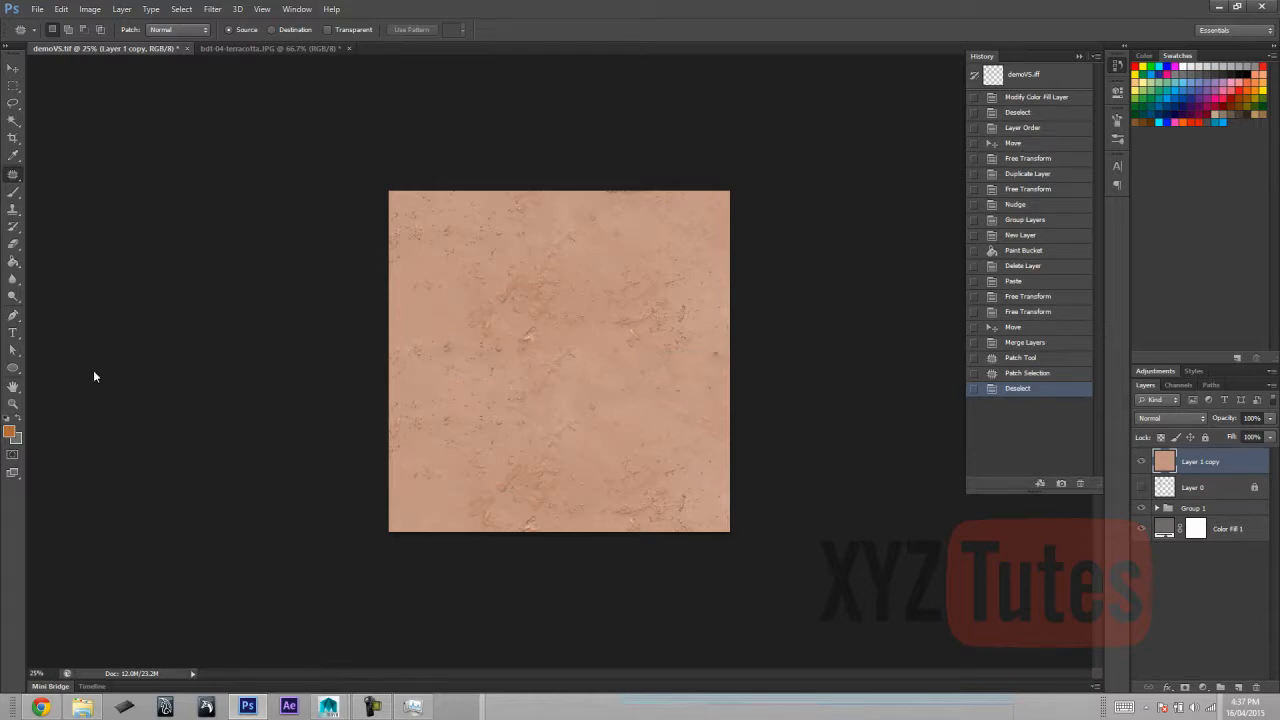
Close bdt-04-terracotta.JPG without saving its changes.
key("ctrl+Tab")
key("ctrl+w")
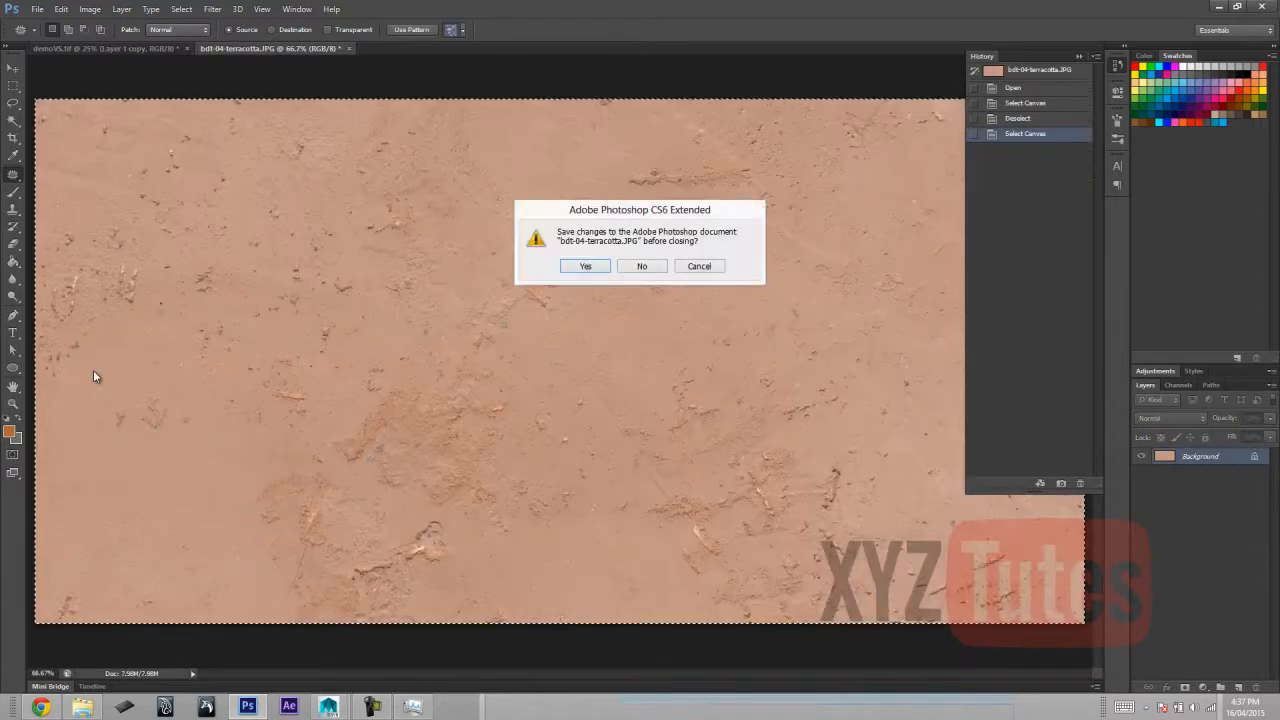
key("n")
Open cotto_big.jpg from the textureAssets folder and sample its orange clay tone as the foreground color.
key("alt+Tab")
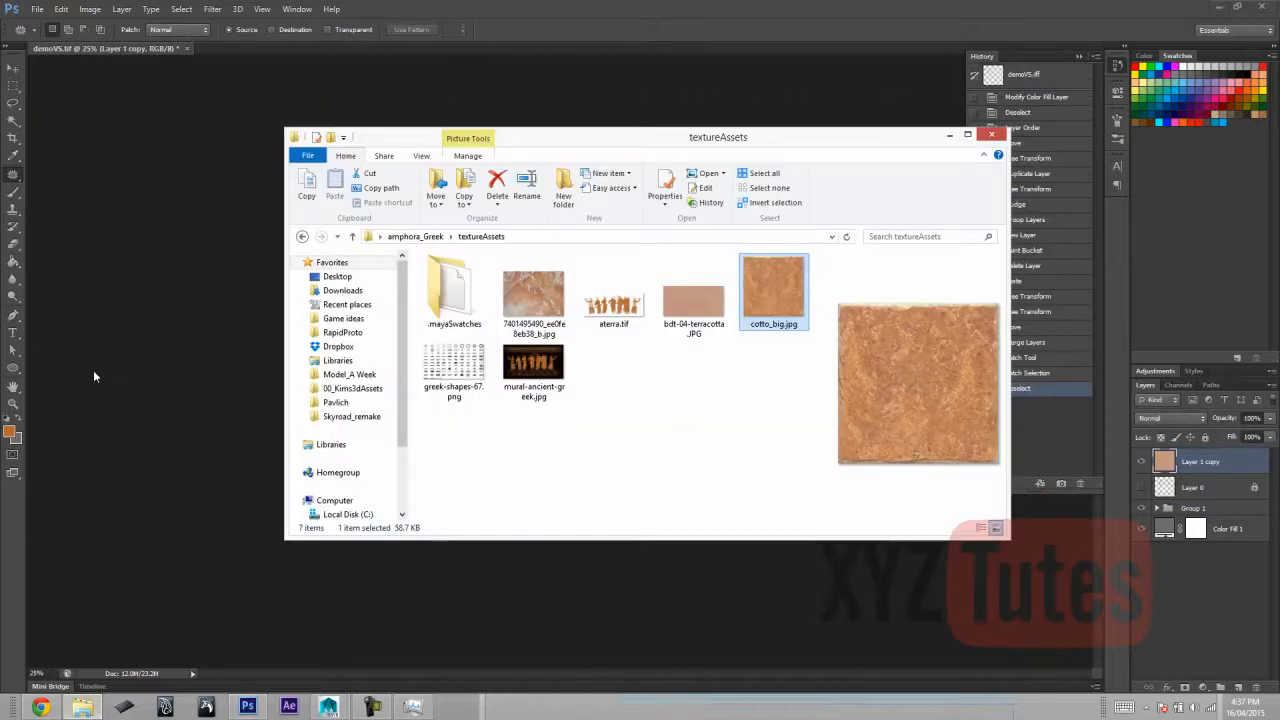
key("Return")
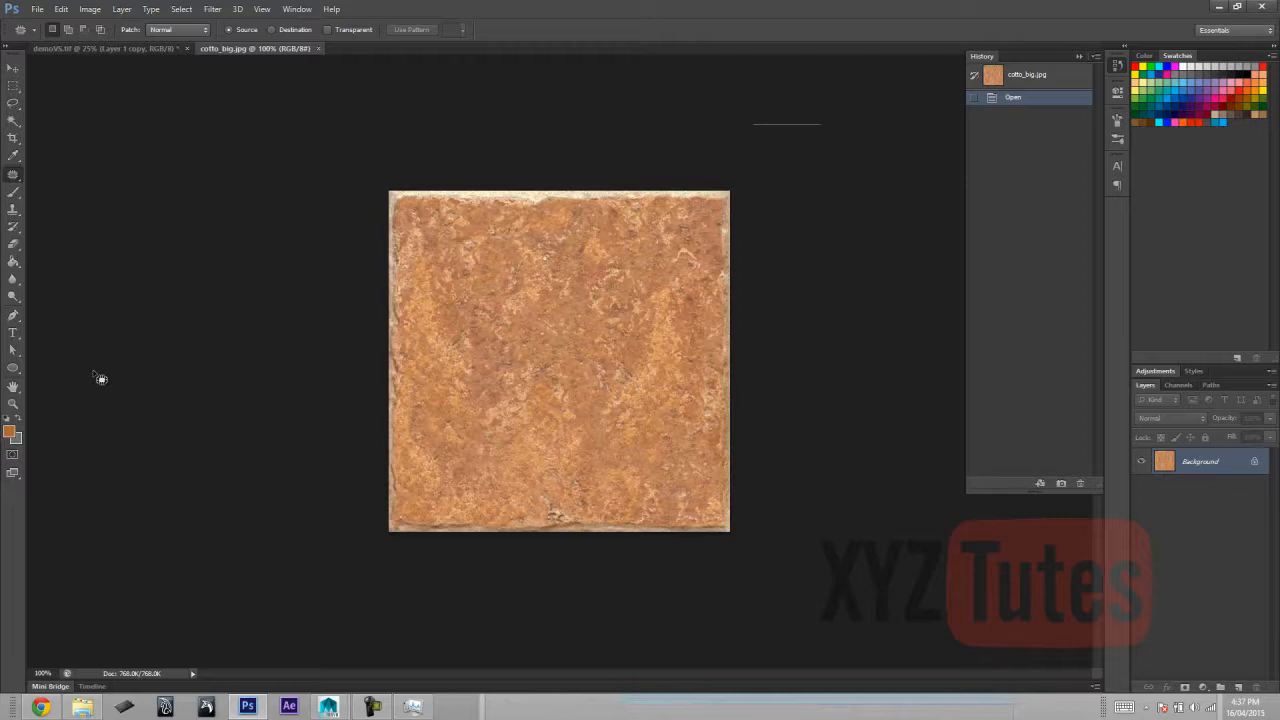
key("i")
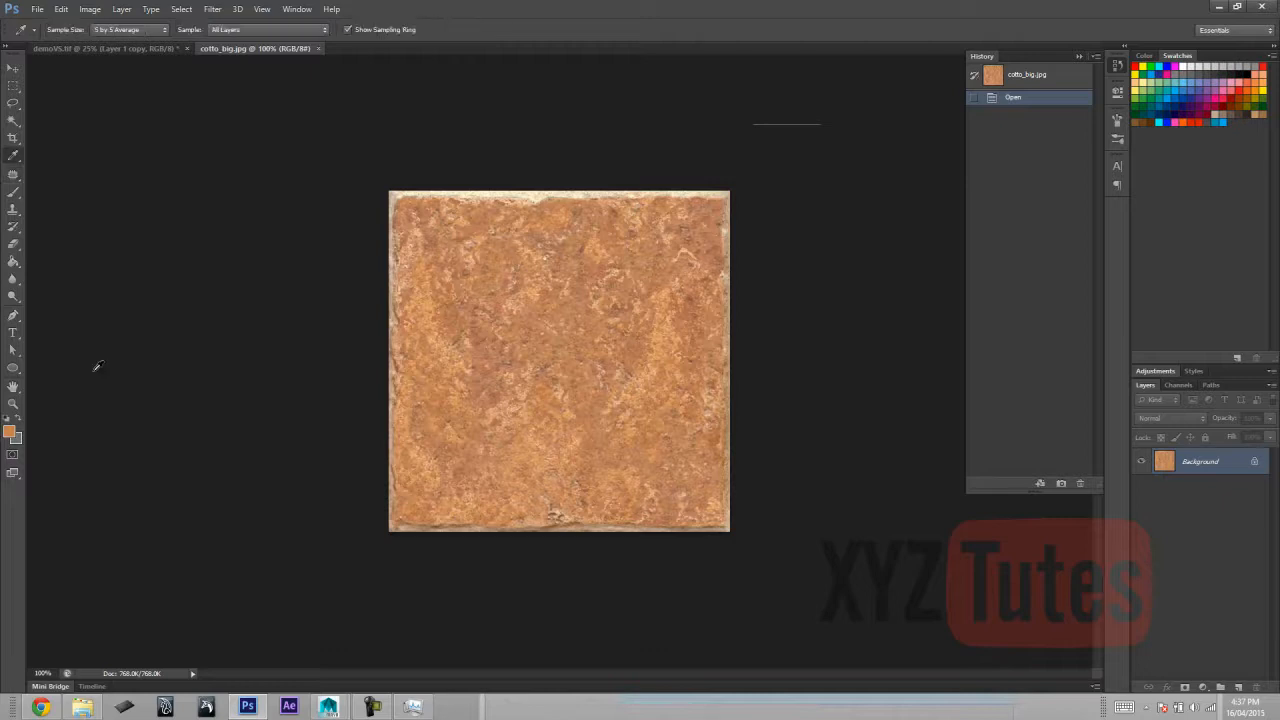
Add a solid color fill layer in the sampled orange cc8e63 above the terracotta layer in demoVS.tif.
key("ctrl+Tab")
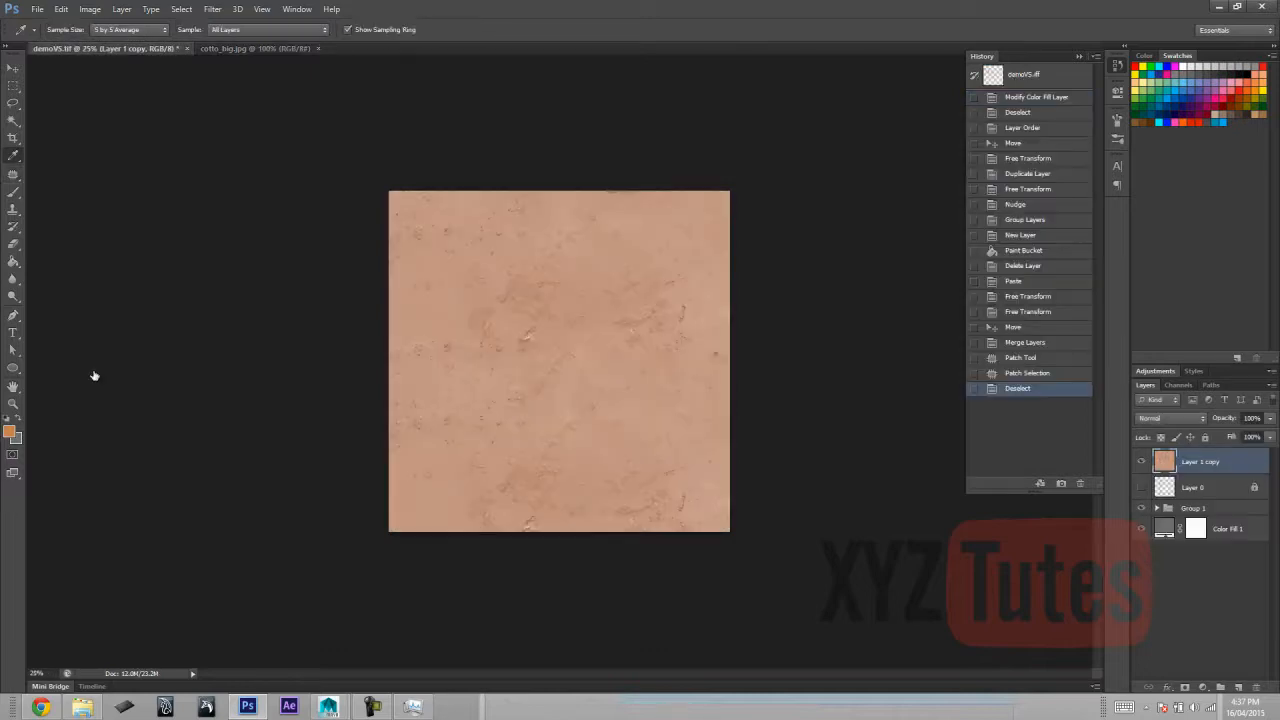
left_click(1203, 687)
left_click(1160, 395)
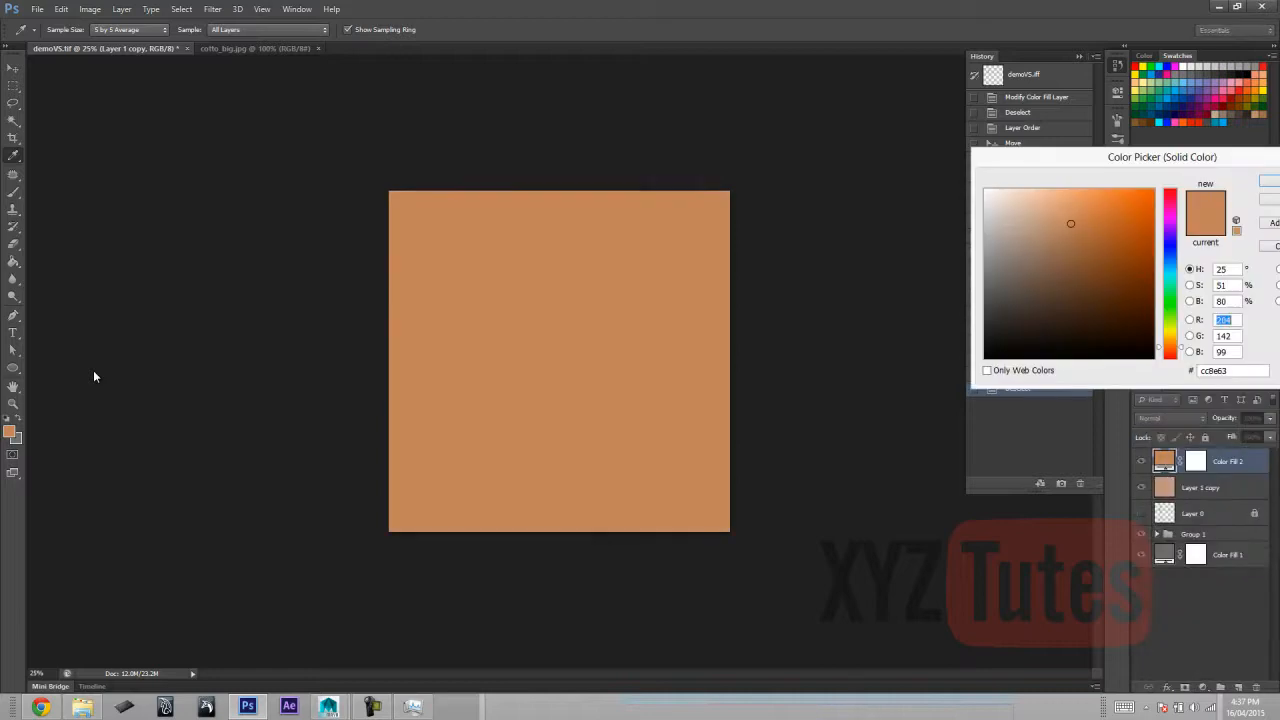
key("Return")
Set the orange fill layer's blend mode to Color so it tints the terracotta beneath.
left_click(1171, 418)
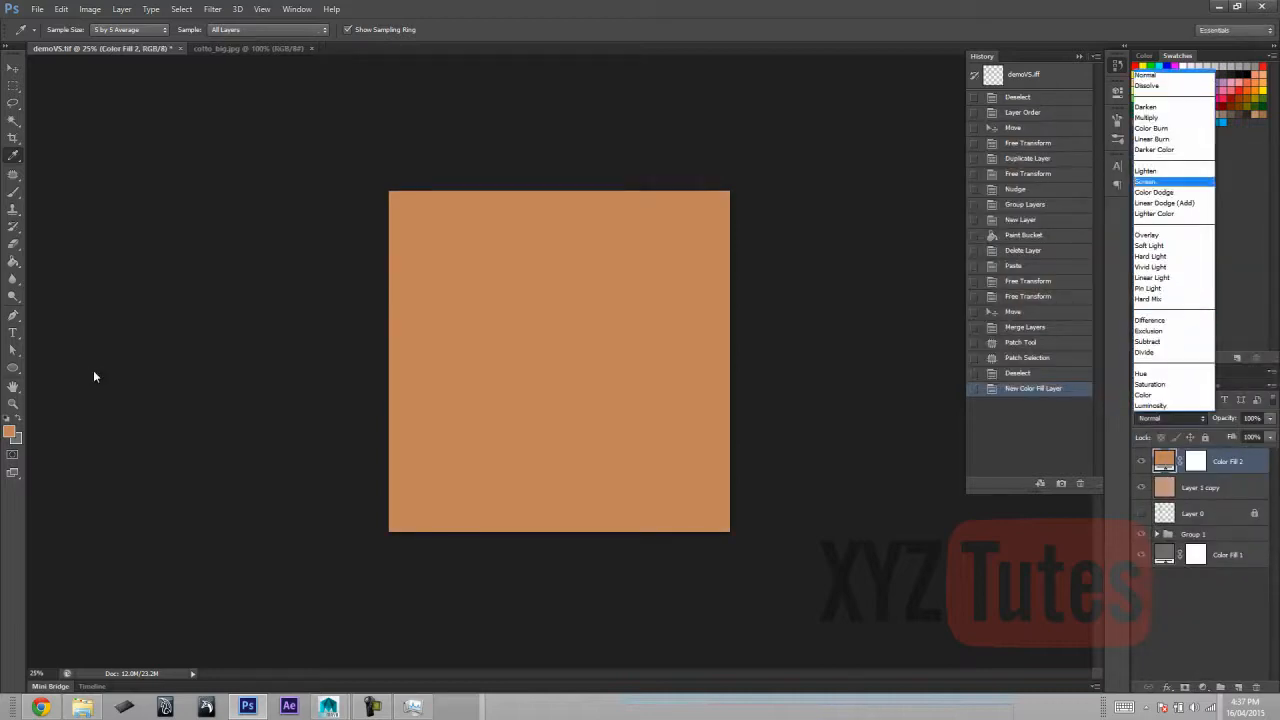
key("Down")
key("Down")
key("Down")
key("Down")
key("Down")
key("Down")
key("Down")
key("Down")
key("Down")
key("Down")
key("Return")
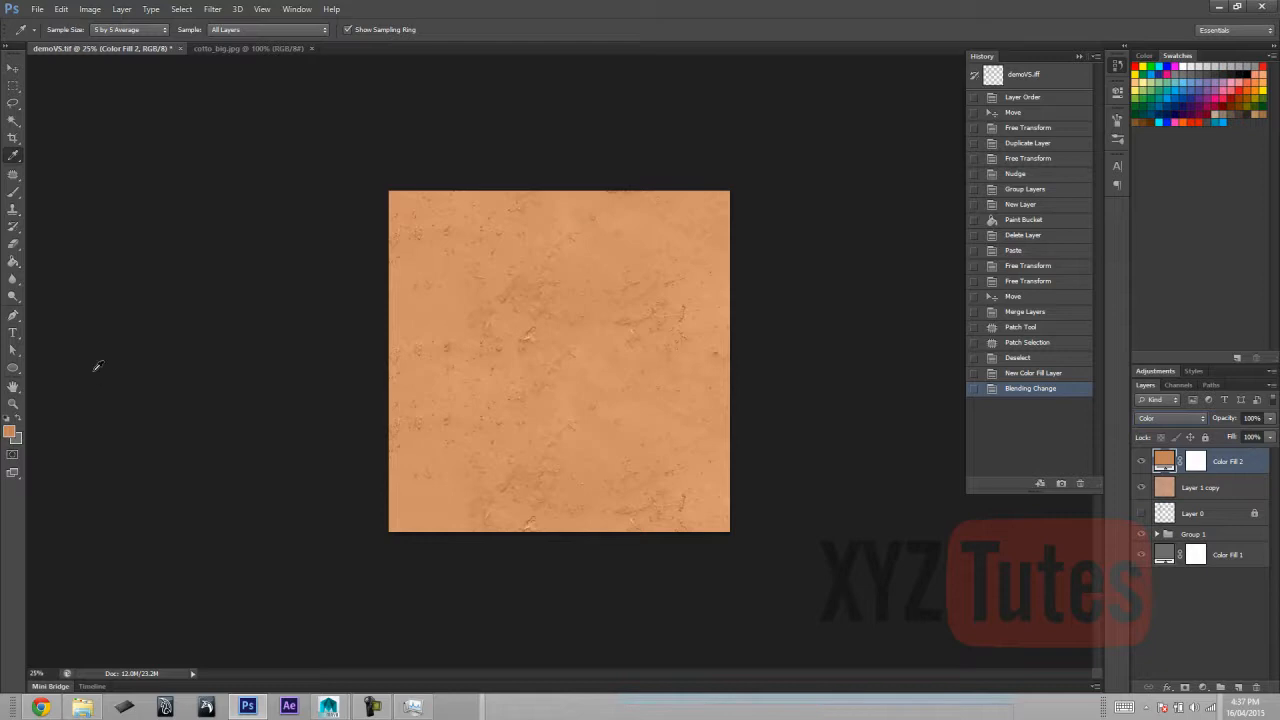
Merge the orange fill layer with the terracotta layer below it.
key("alt+shift+bracketleft")
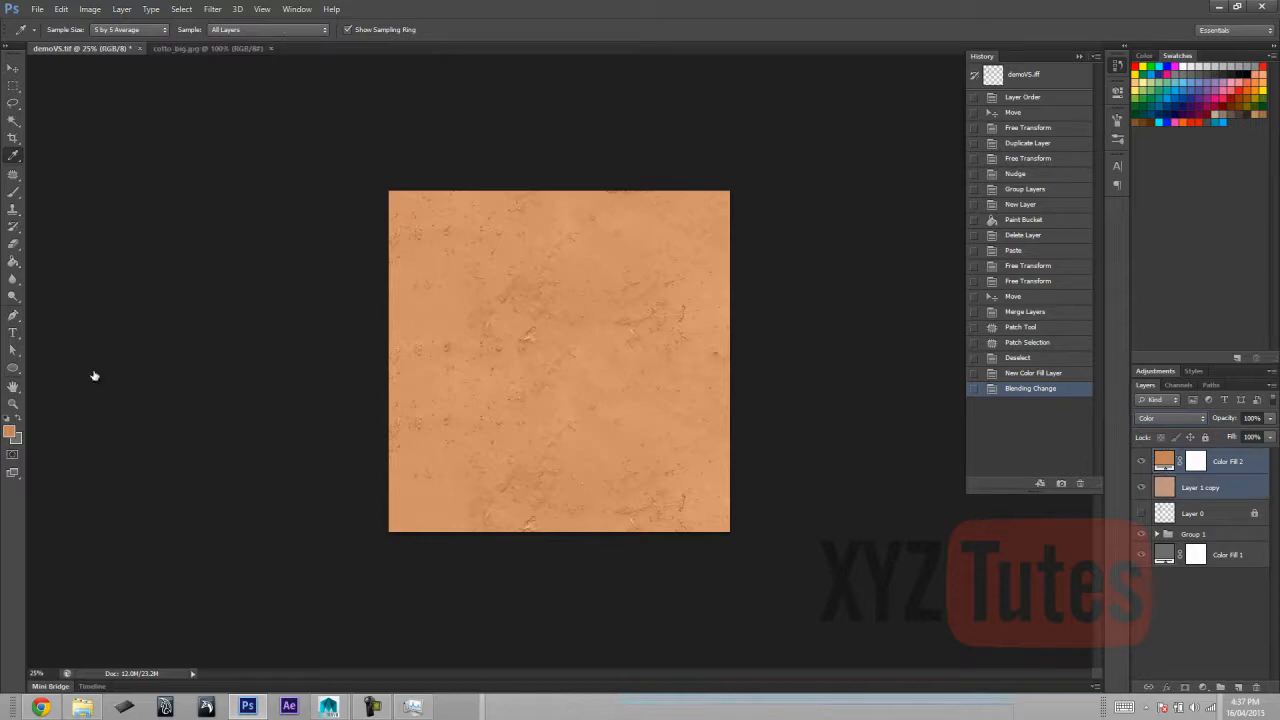
key("ctrl+e")
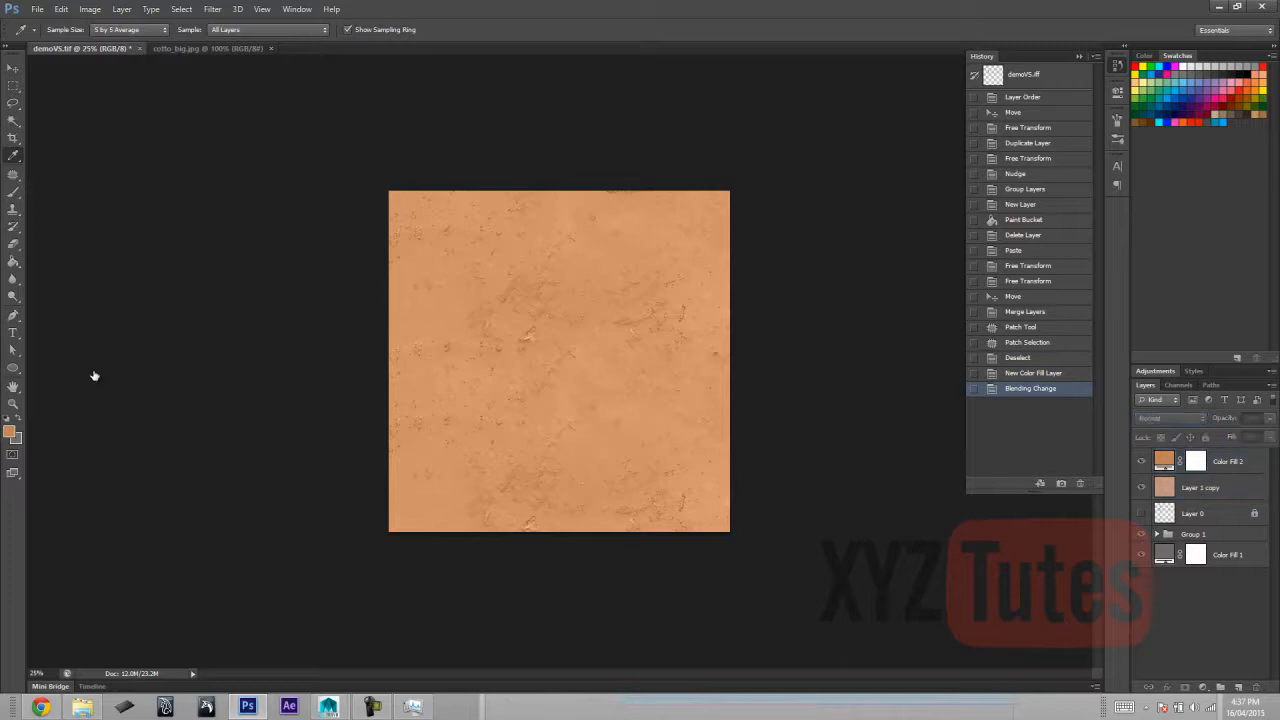
key("alt+period")
key("alt+shift+bracketleft")
key("ctrl+e")
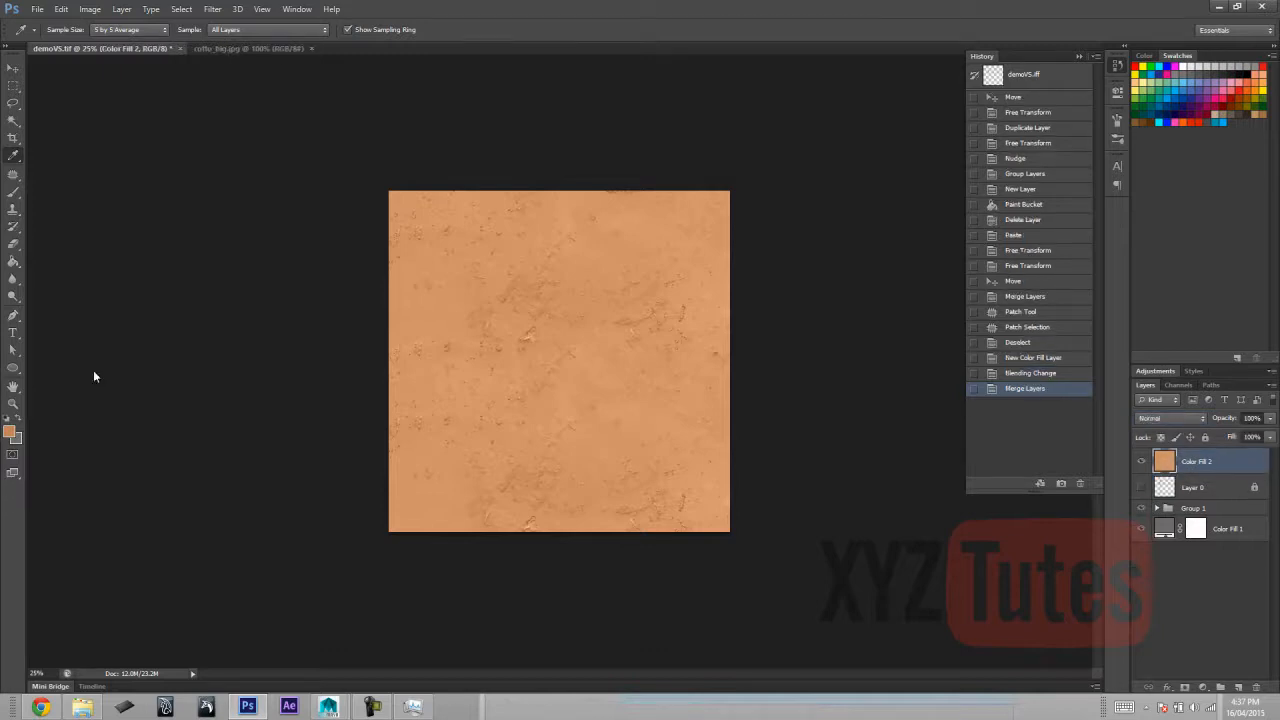
mouse_move(41, 707)
mouse_move(87, 645)
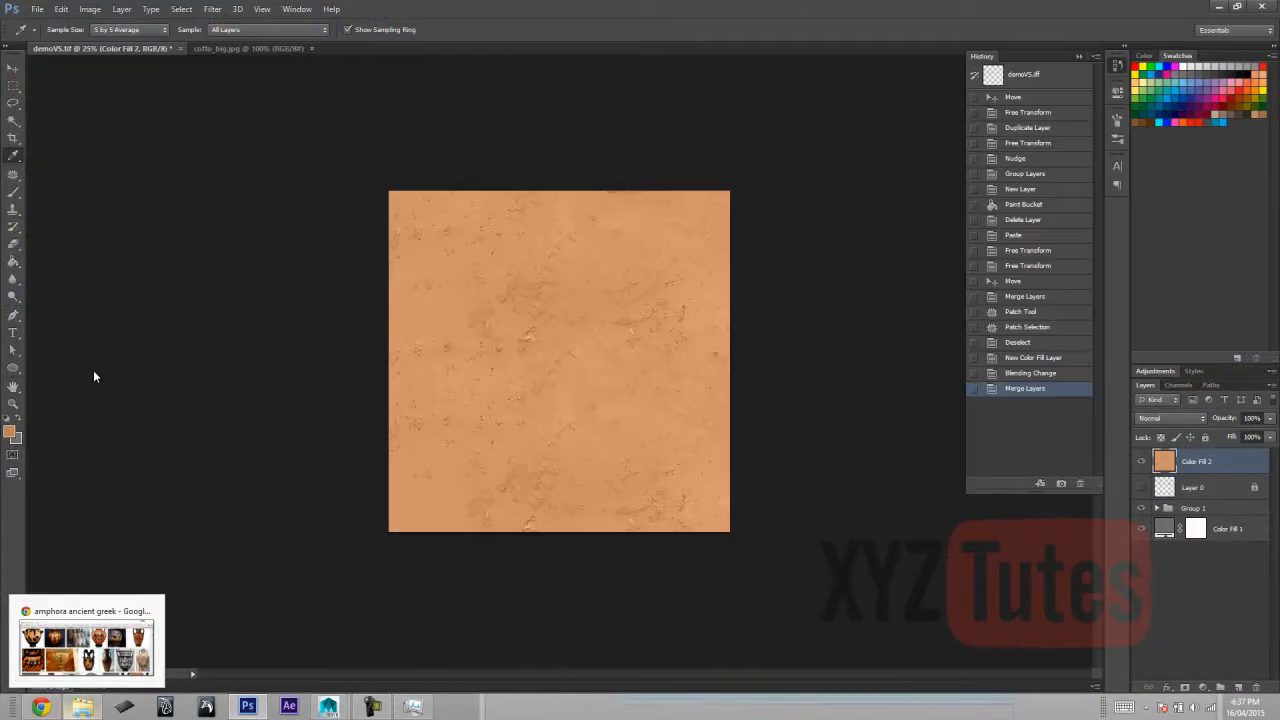
left_click(82, 707)
left_click(694, 400)
left_click(773, 290)
left_click(534, 298)
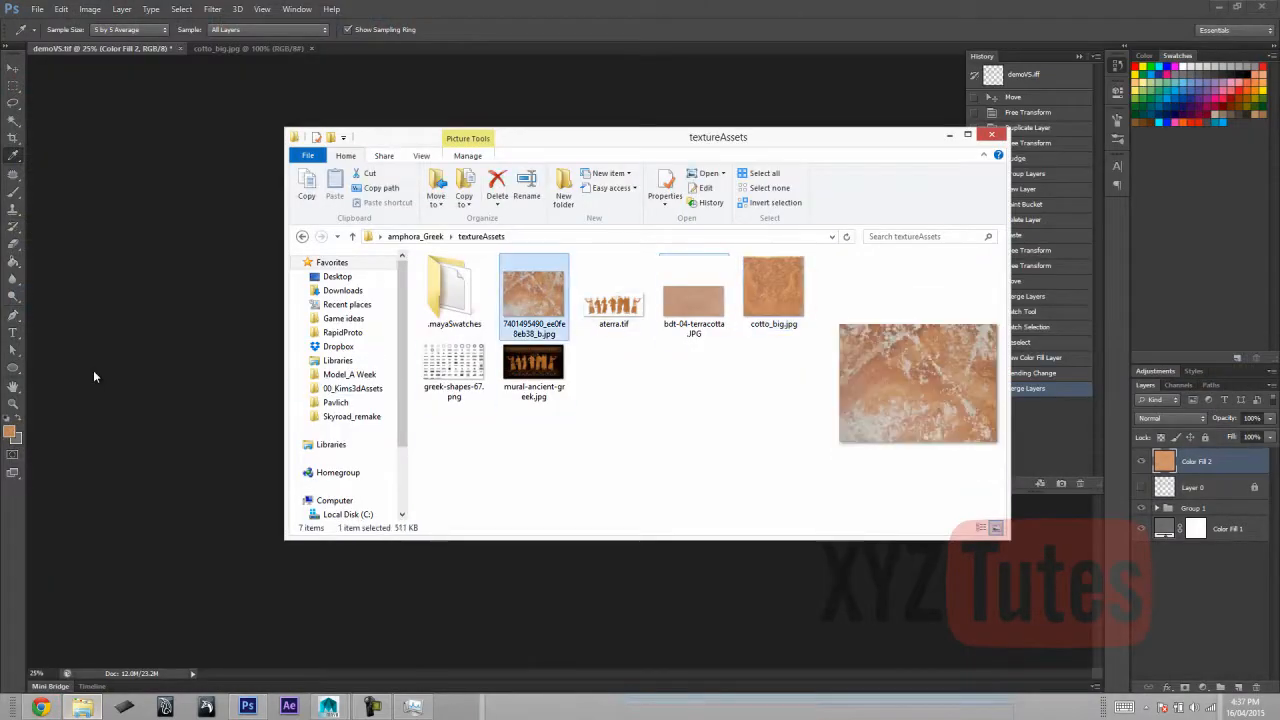
left_click_drag(534, 298, 94, 372)
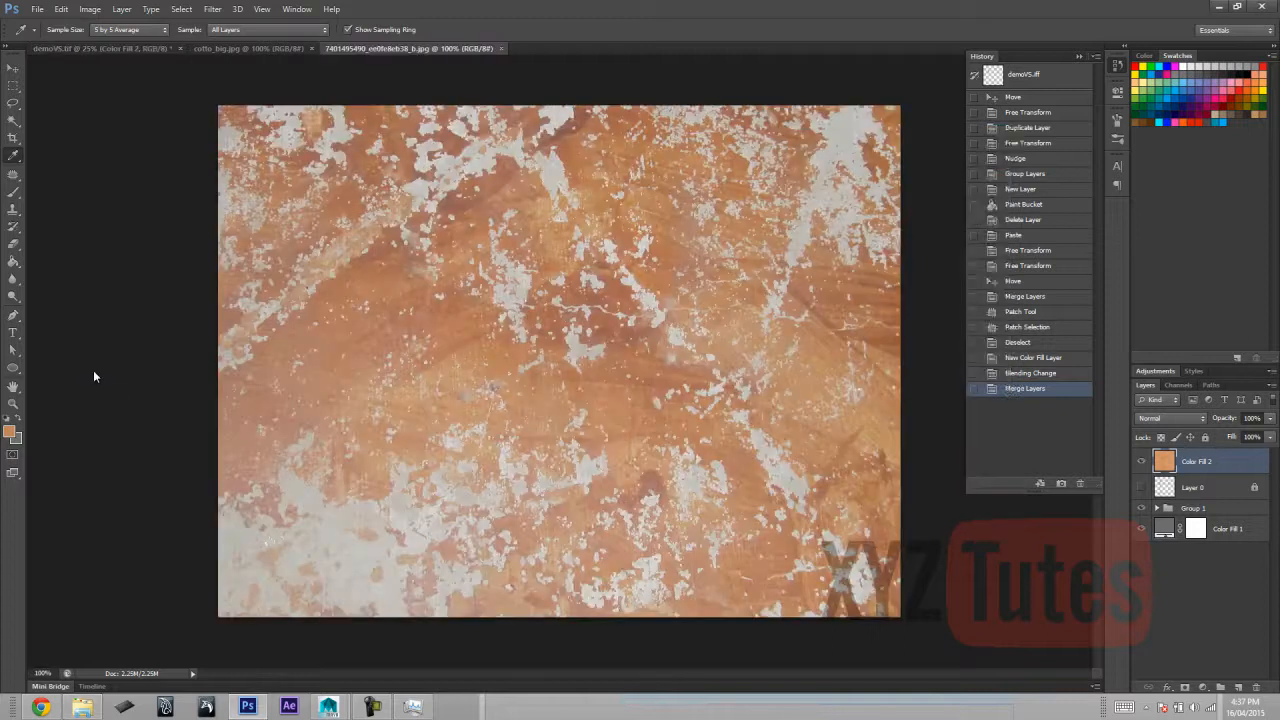
Copy the entire peeling-paint image and paste it as a new layer in demoVS.tif.
key("ctrl+a")
key("ctrl+c")
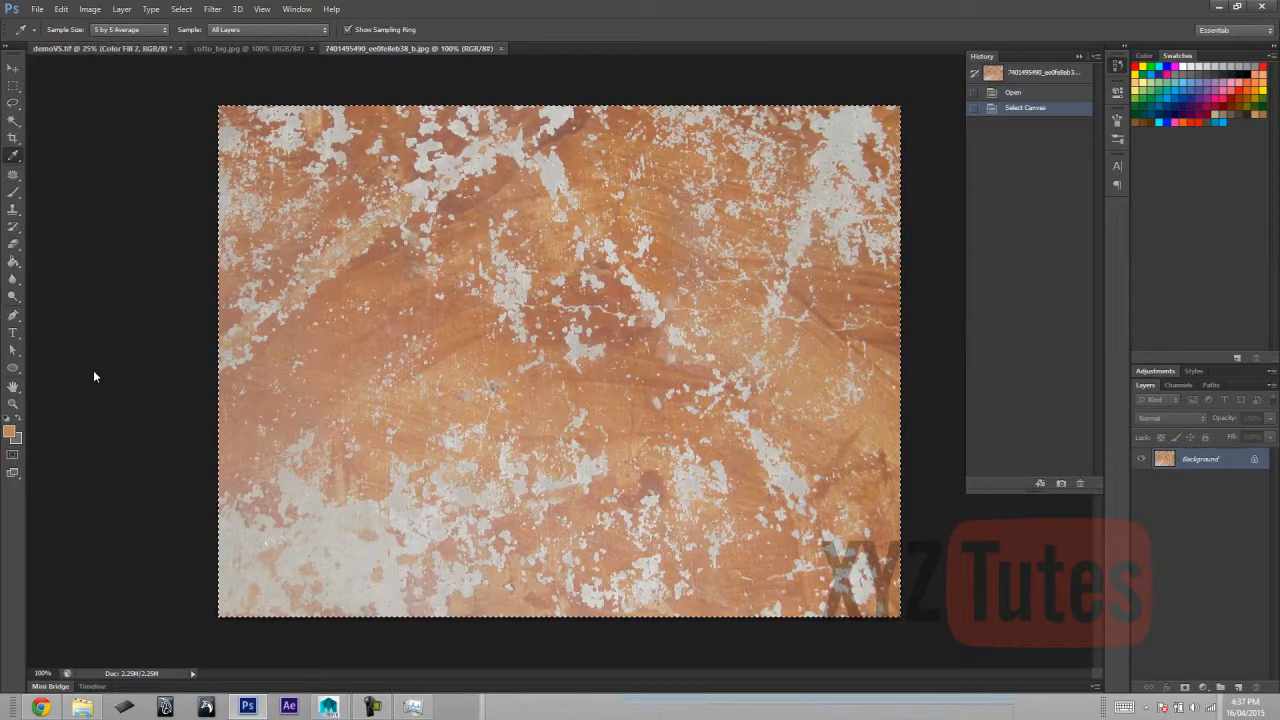
key("ctrl+Tab")
key("ctrl+v")
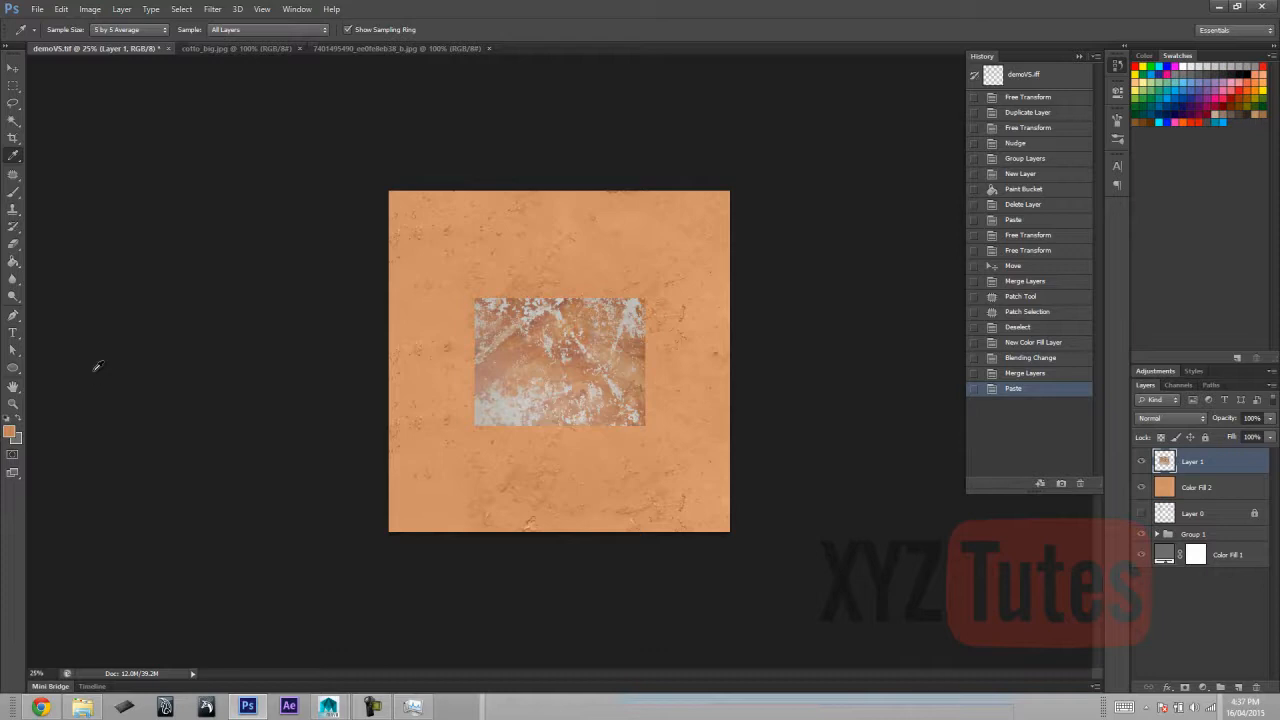
Scale the pasted peeling-paint layer proportionally from its center to about 298% so it covers the canvas.
key("ctrl+t")
left_click_drag(644, 298, 813, 171, "alt+shift")
key("Return")
key("m")
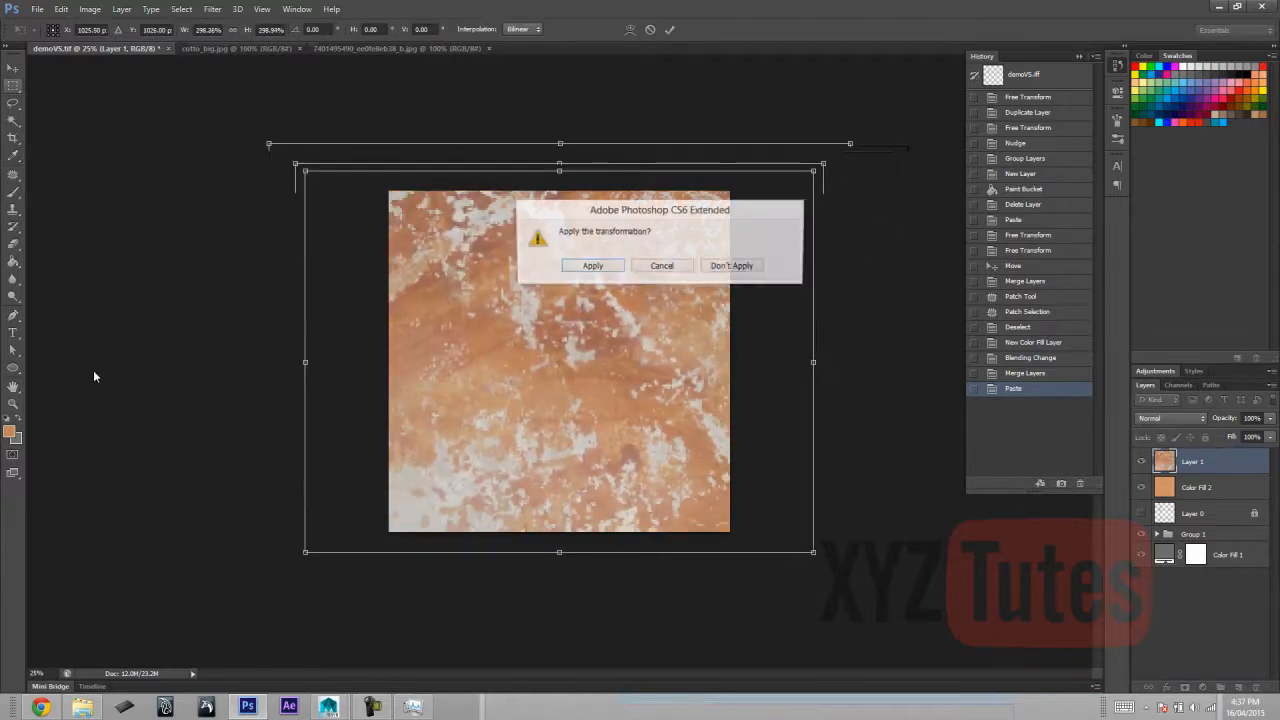
key("Return")
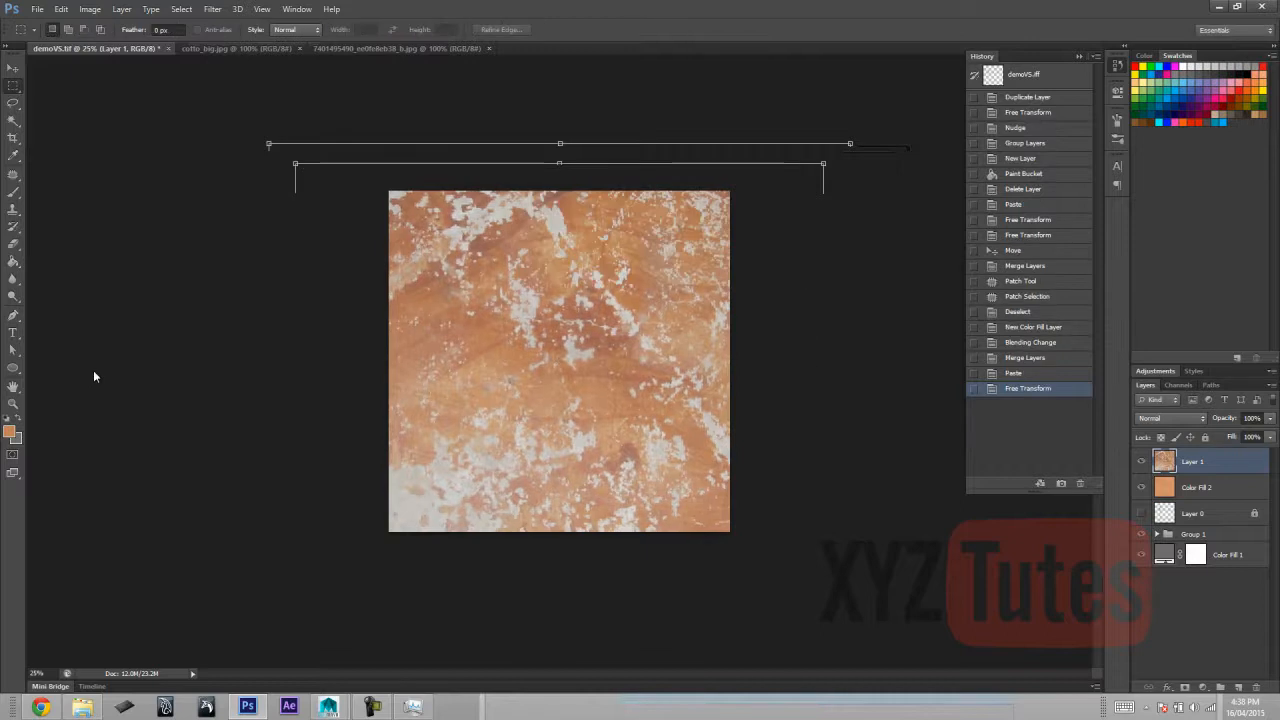
Try the Overlay and Soft Light blend modes on the peeling-paint layer.
left_click(1171, 418)
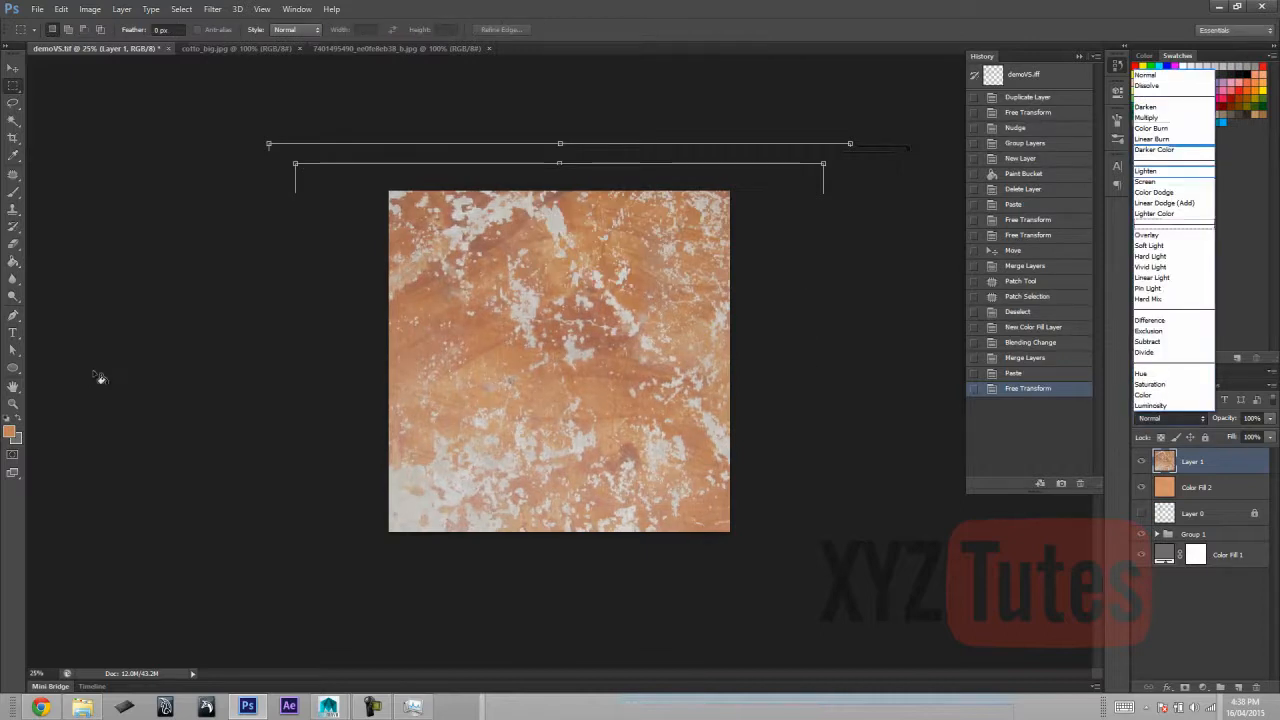
left_click(1174, 224)
left_click(1171, 418)
left_click(1146, 234)
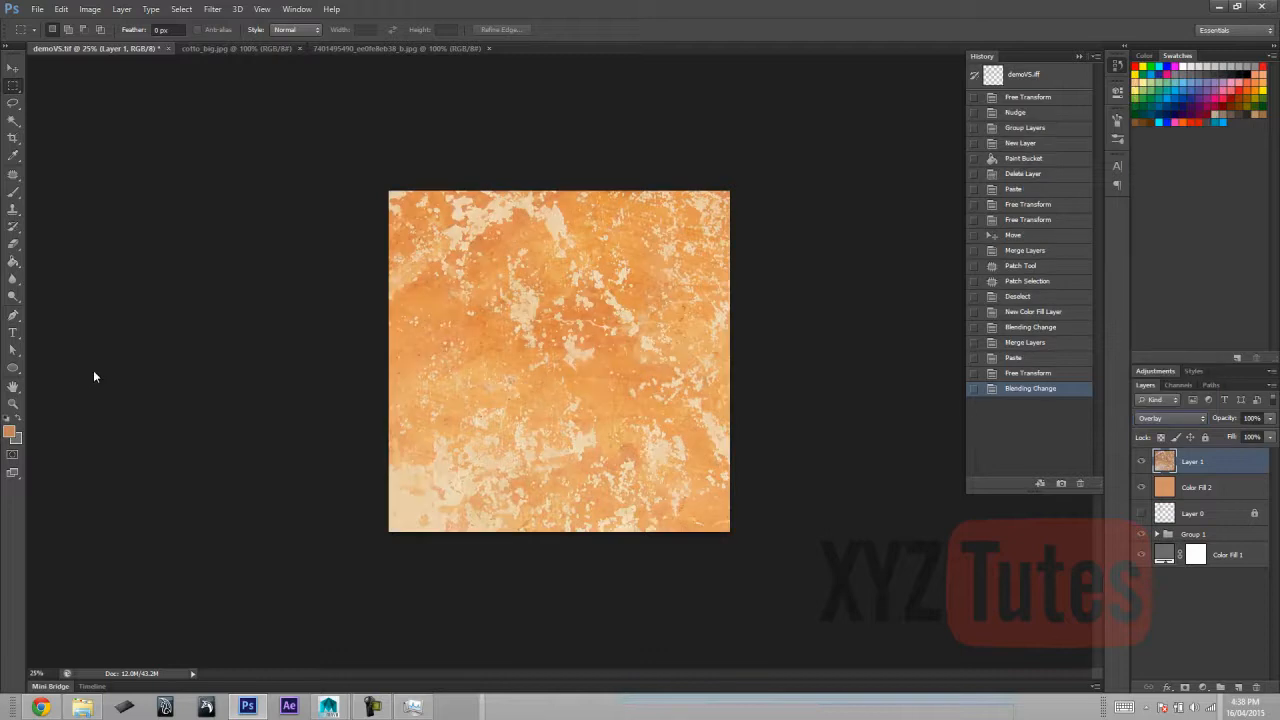
left_click(1171, 418)
left_click(1148, 247)
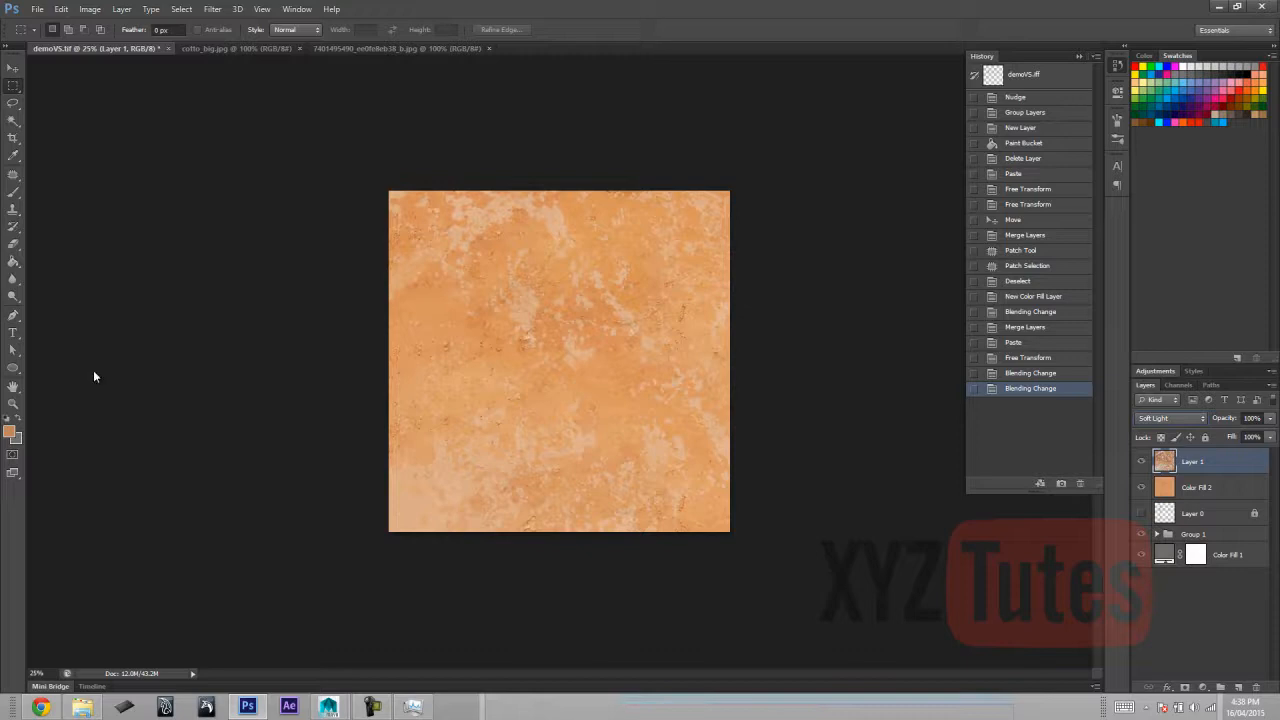
Set the peeling-paint layer to Screen and darken it with Levels, using black input 102 and lowered midtones.
left_click(1171, 418)
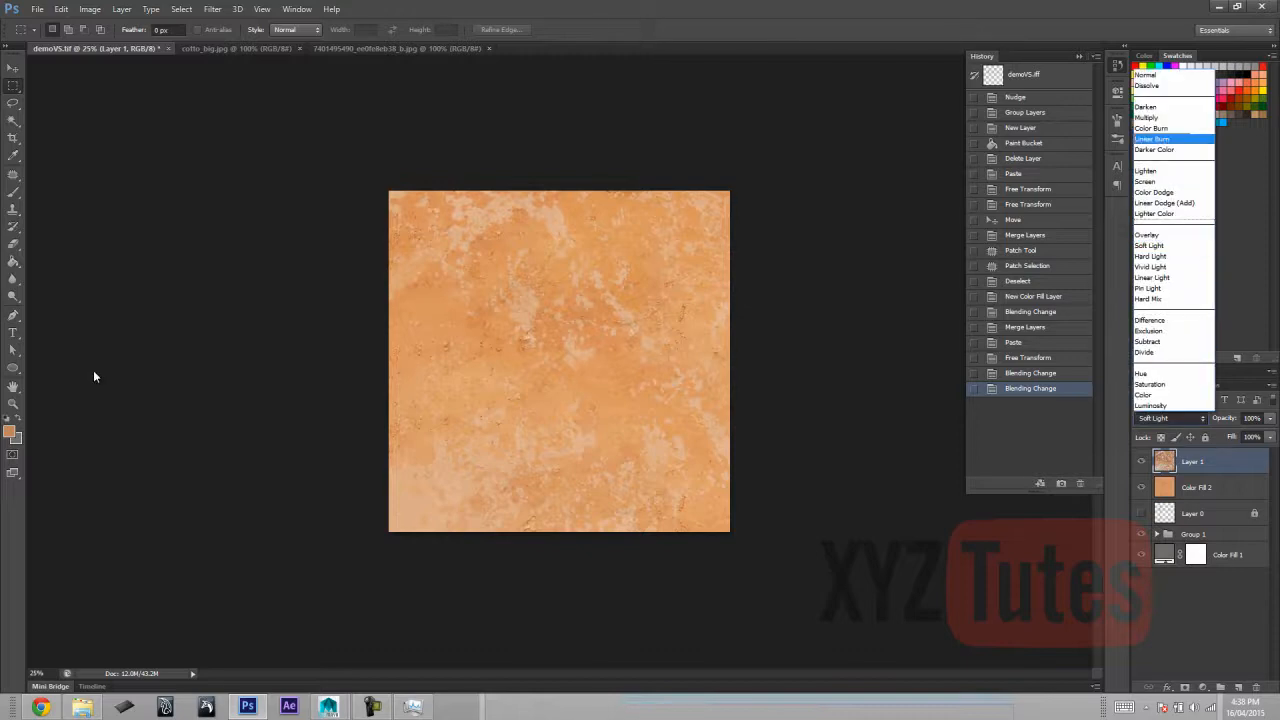
left_click(1145, 181)
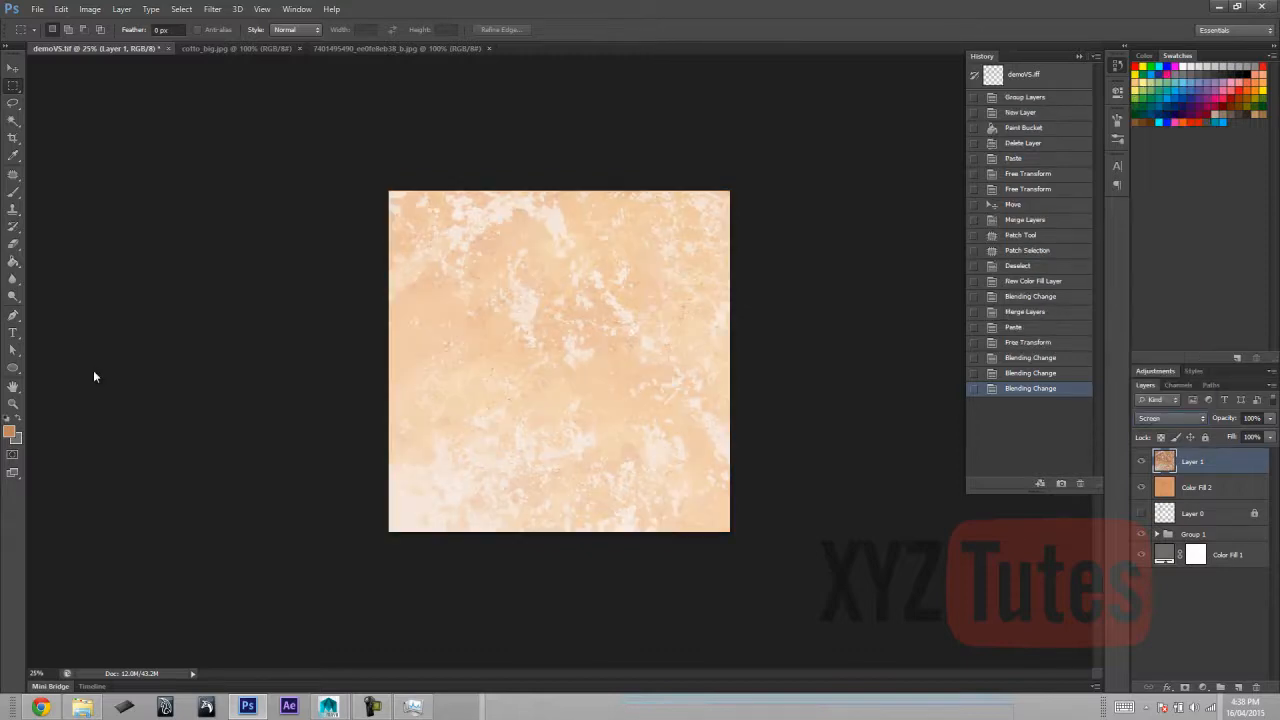
key("ctrl+l")
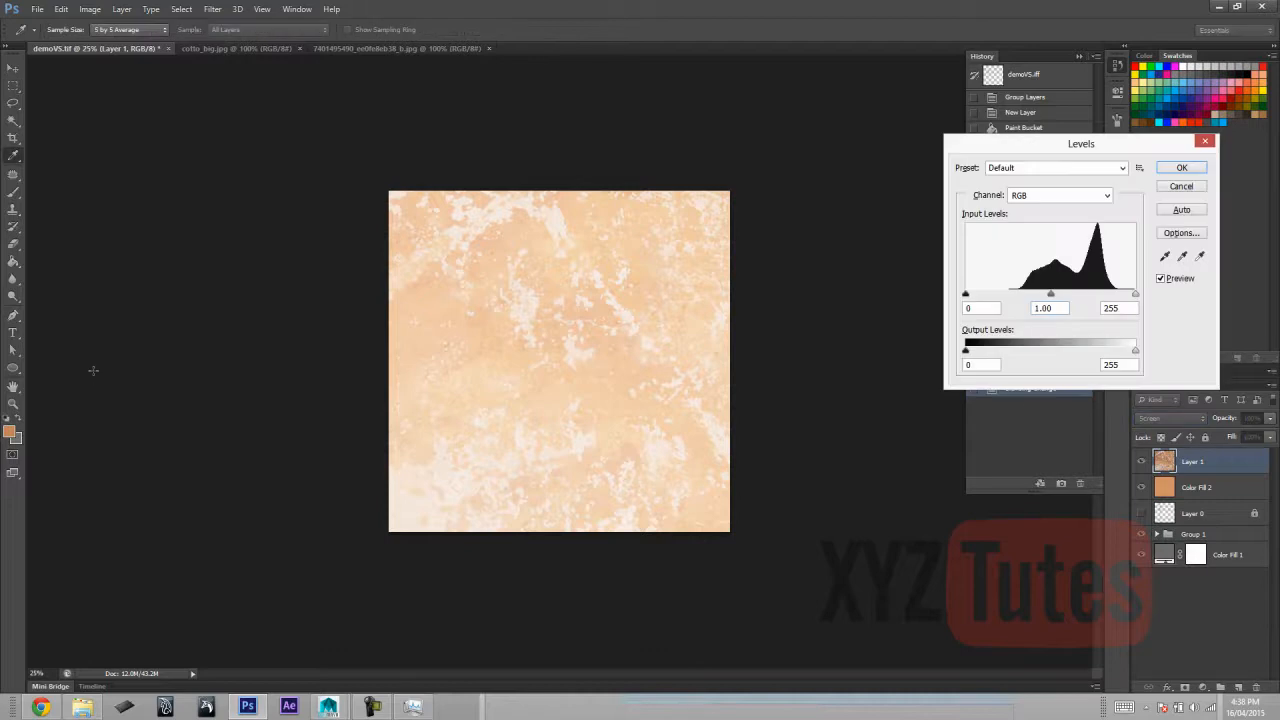
left_click_drag(966, 294, 1111, 294)
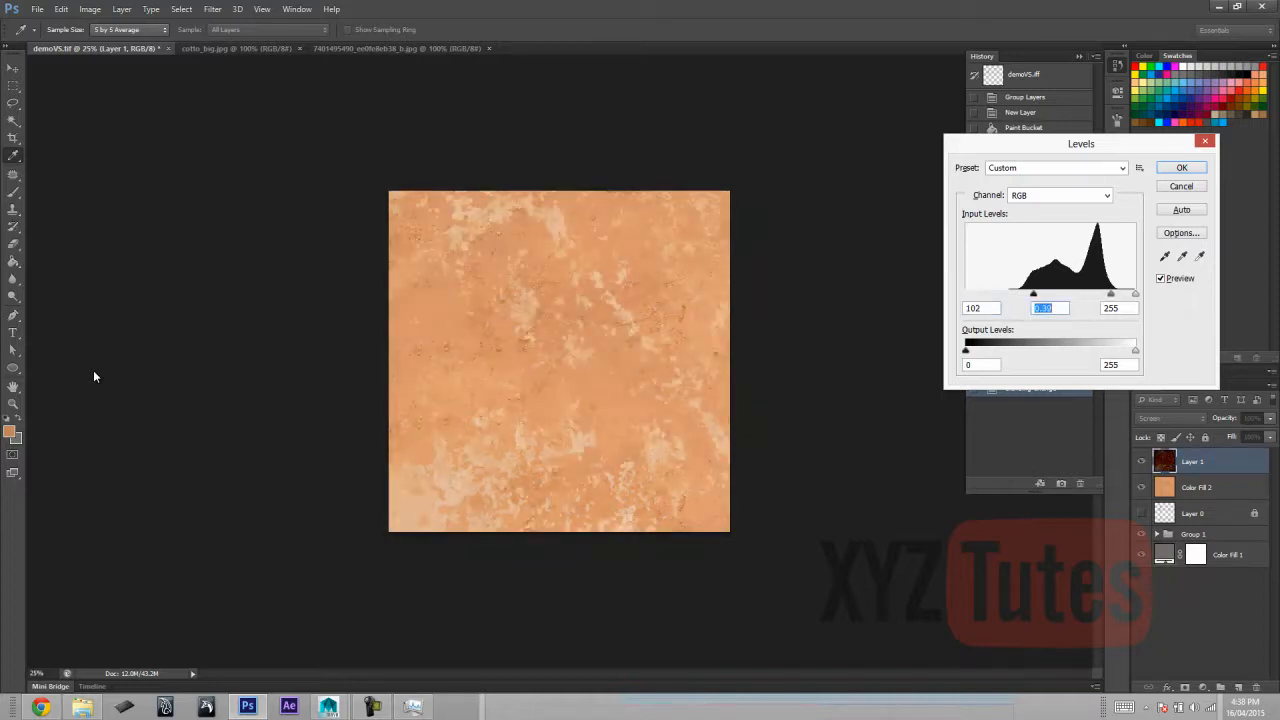
left_click(1181, 168)
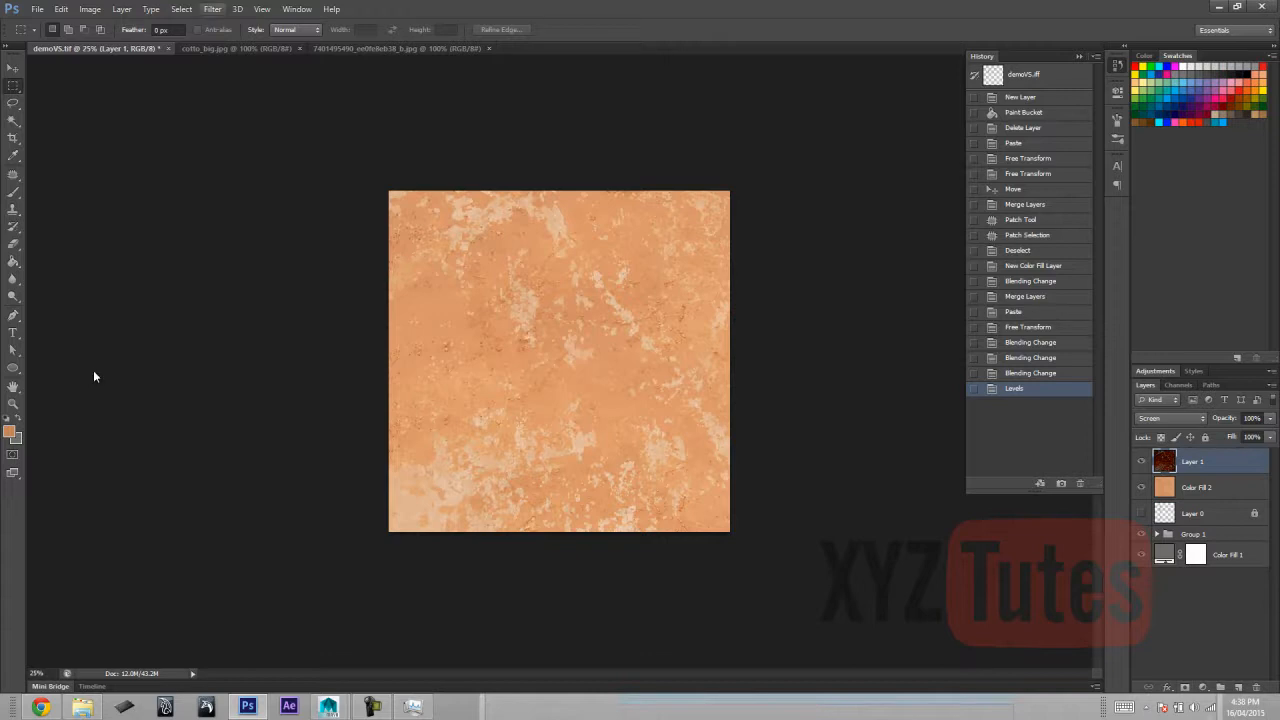
Select the clay tile inside its pale border in cotto_big.jpg and define it as a pattern.
key("ctrl+shift+Tab")
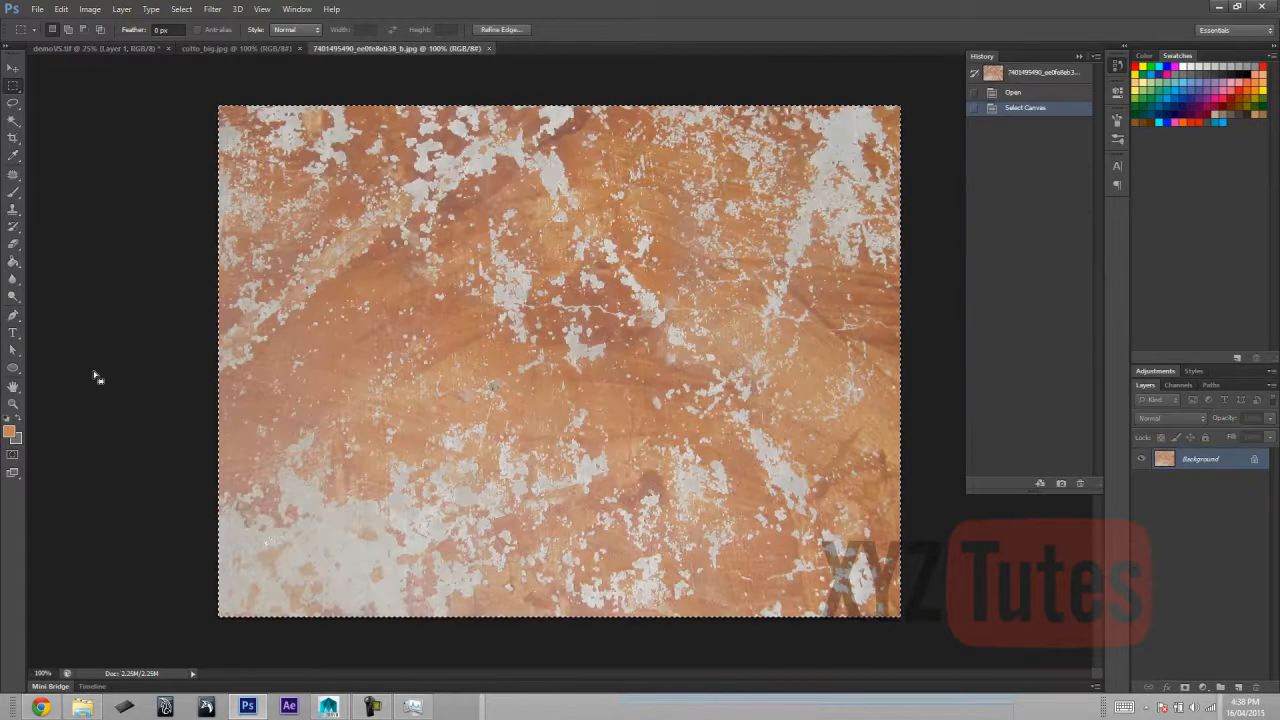
key("ctrl+shift+Tab")
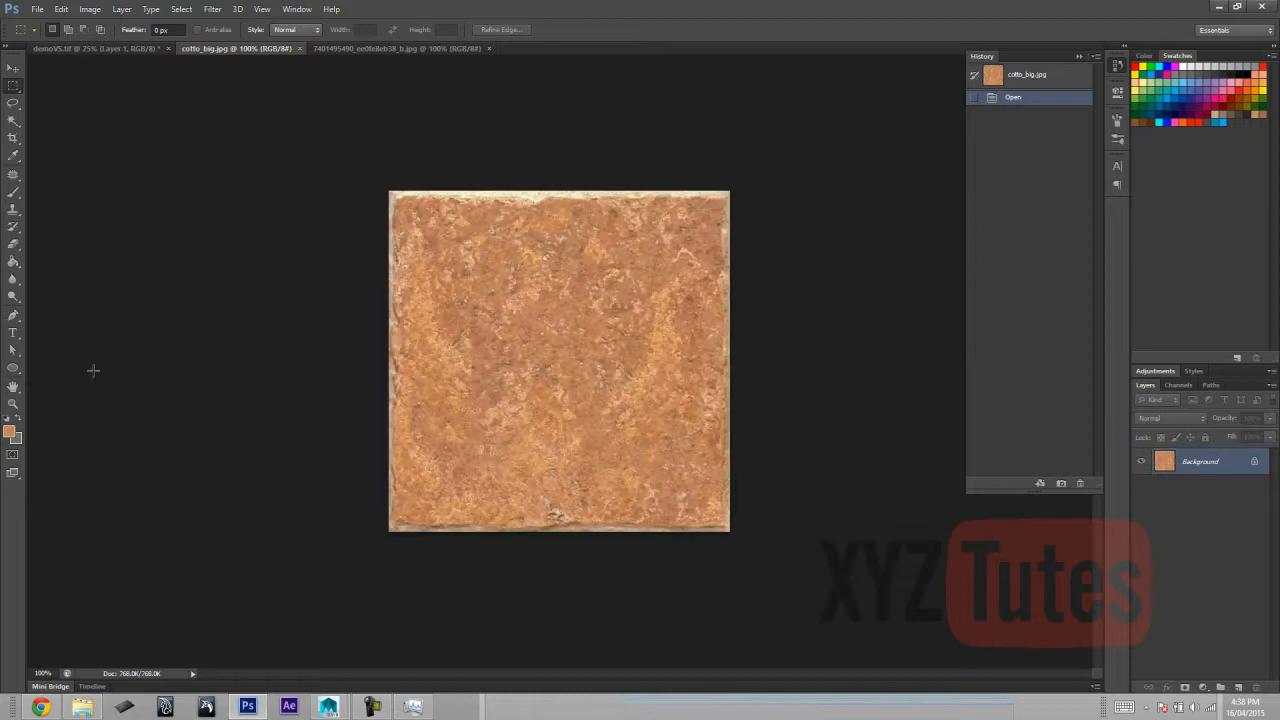
left_click_drag(401, 202, 715, 515)
key("alt+e")
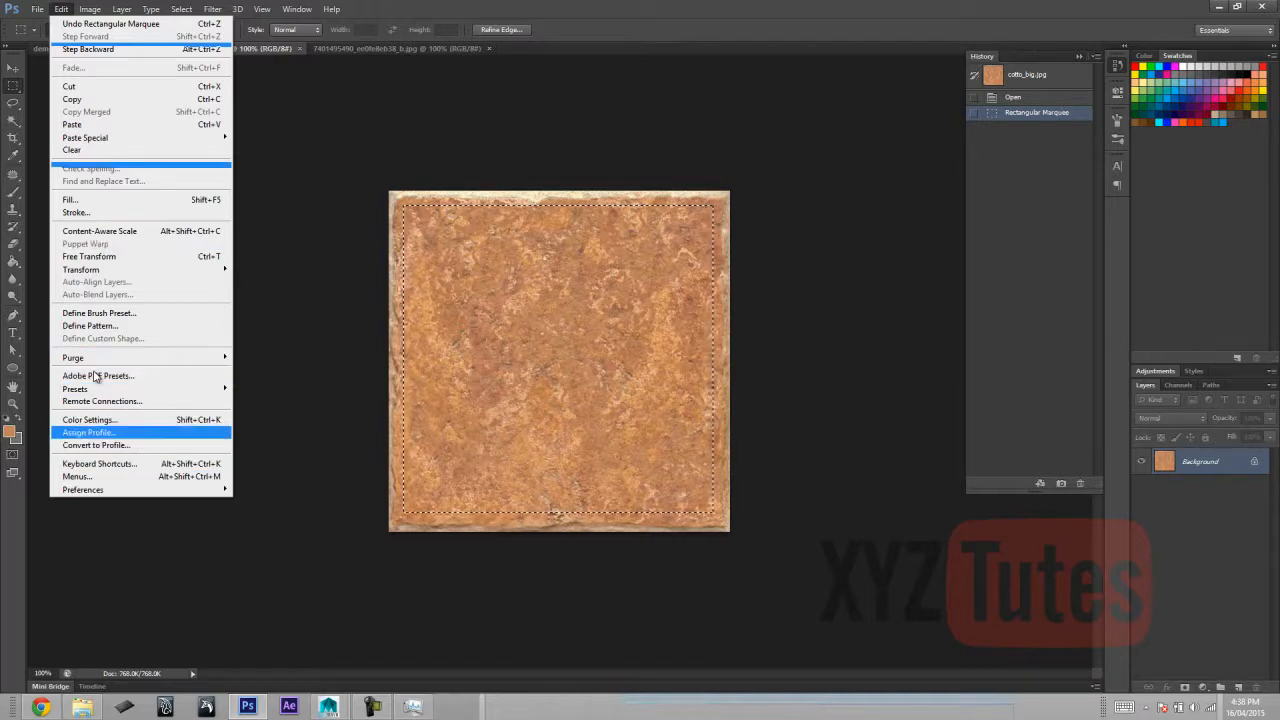
key("Return")
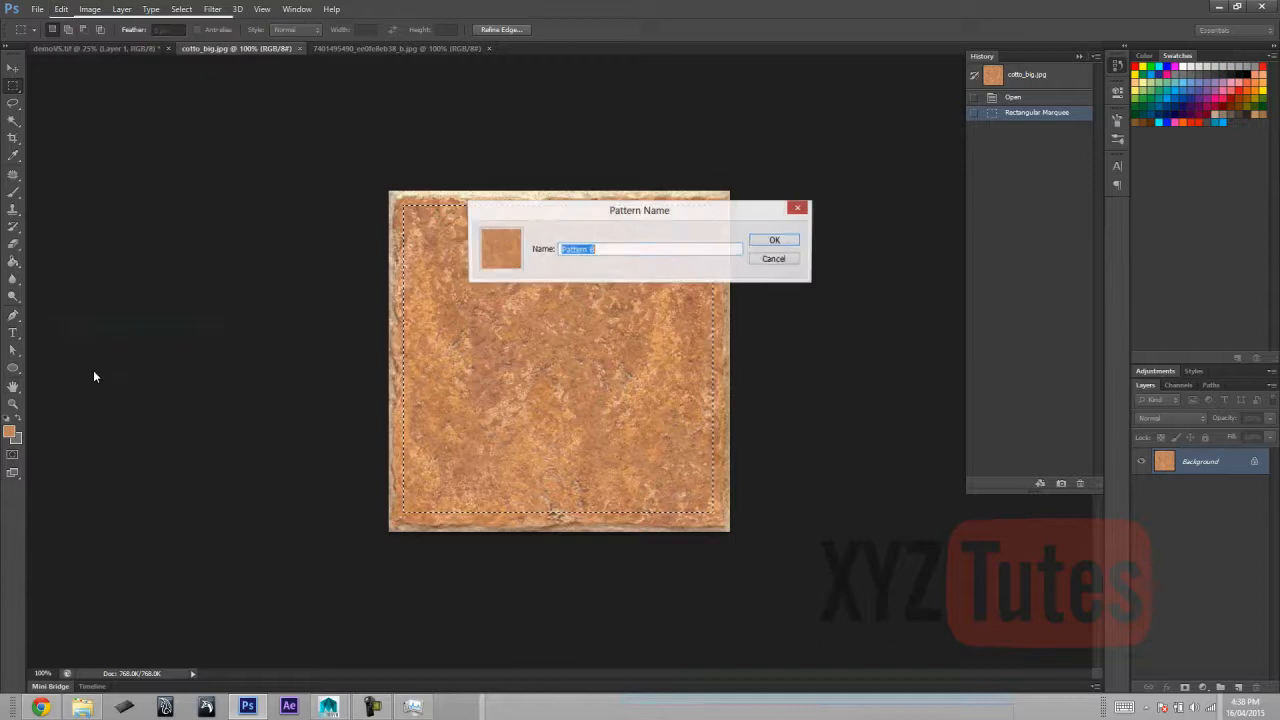
key("Return")
Fill a new top layer in demoVS.tif with the clay tile pattern using the Paint Bucket.
key("ctrl+shift+Tab")
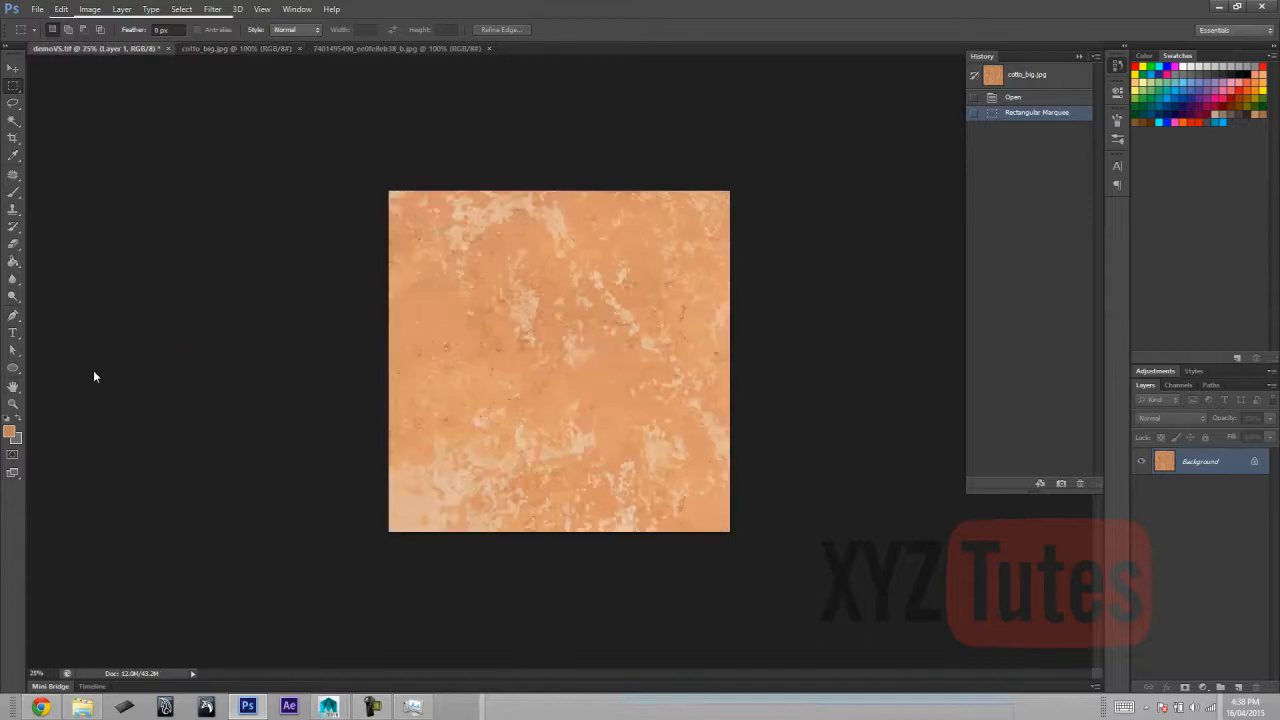
key("g")
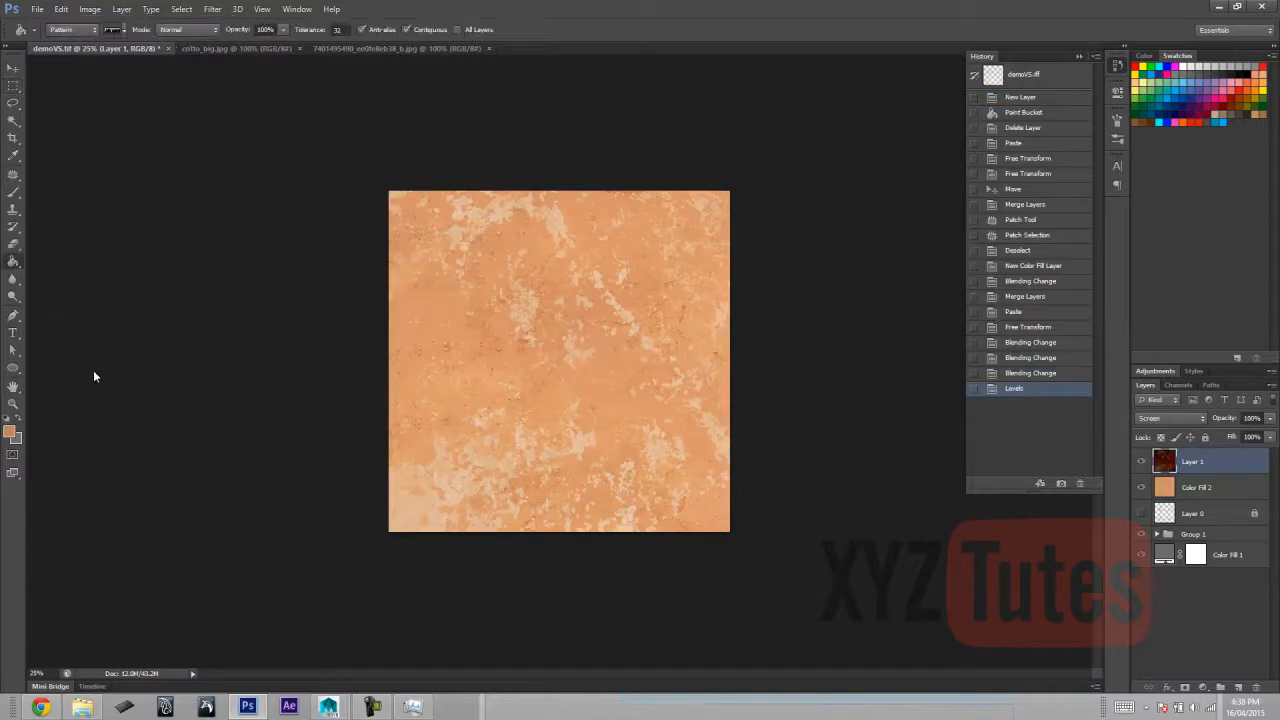
left_click(122, 30)
left_click(49, 102)
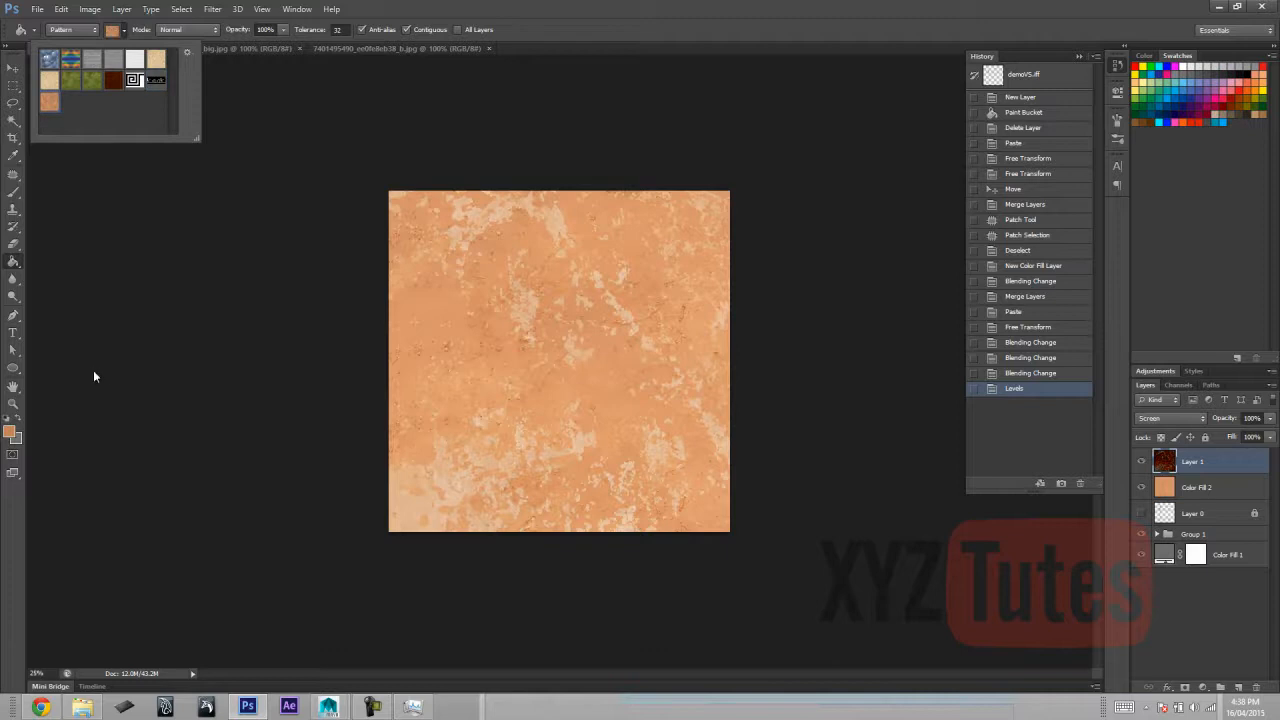
left_click(1198, 622)
left_click(1238, 687)
left_click(620, 400)
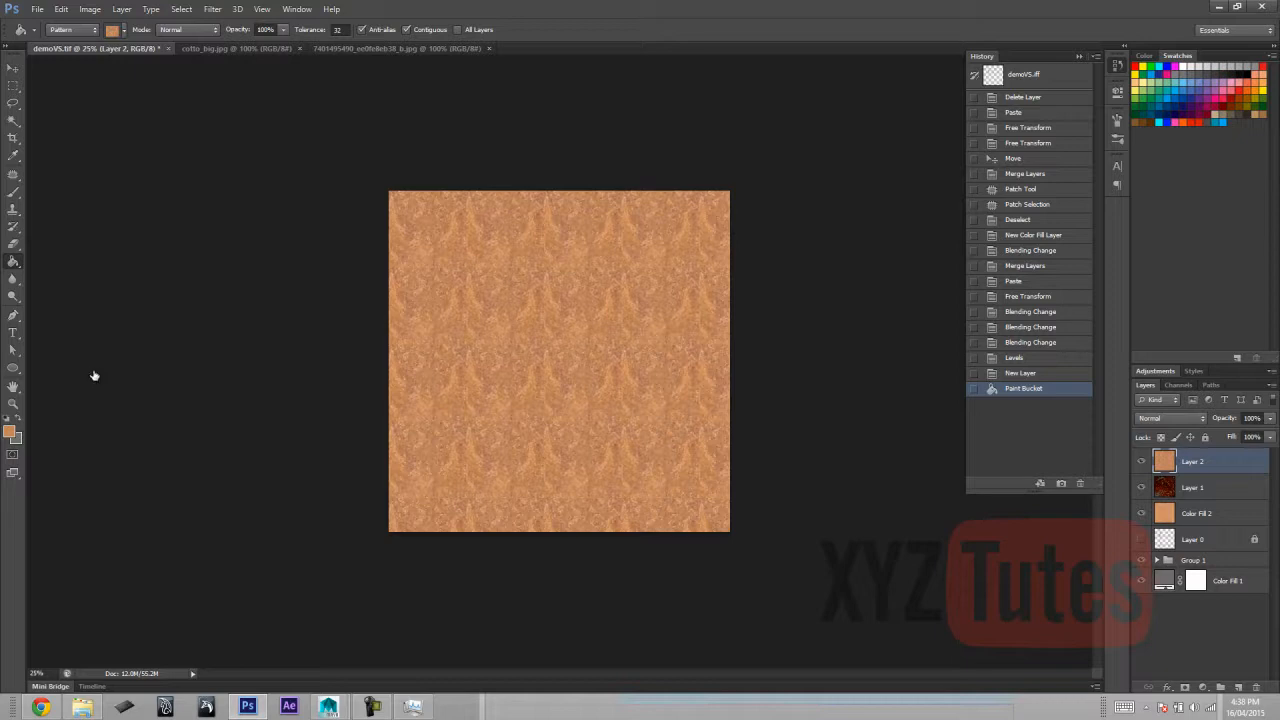
Hide the clay pattern layer with an inverted black layer mask and ready the Brush tool.
left_click(1185, 687)
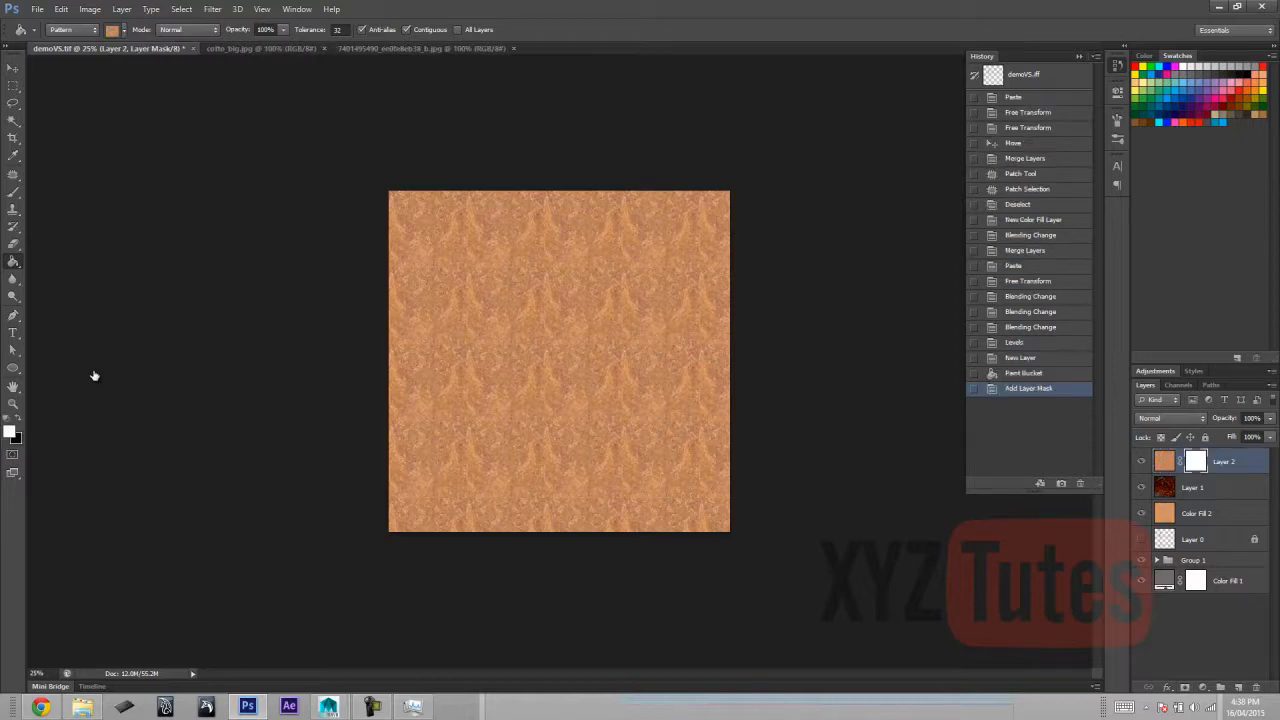
key("ctrl+i")
key("b")
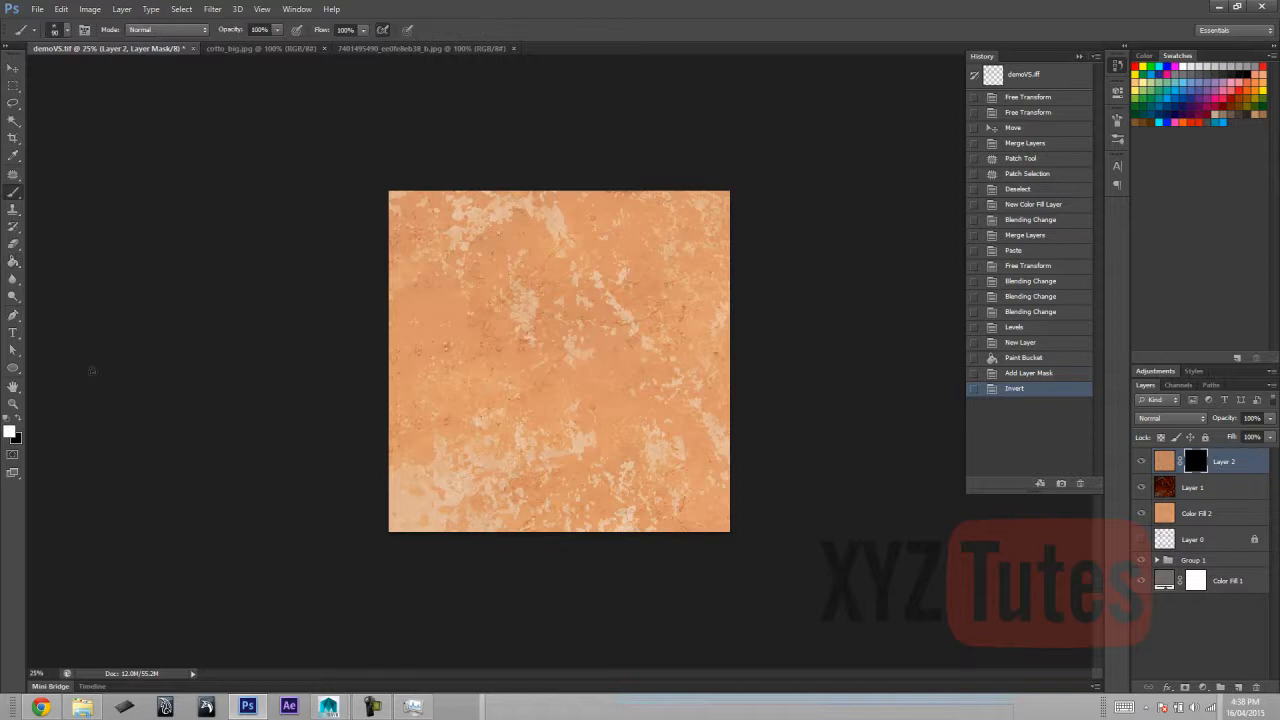
Move the UV wireframe layer to the top, show it, and target Layer 2's mask with default colors.
left_click_drag(1192, 539, 1192, 452)
left_click(1141, 461)
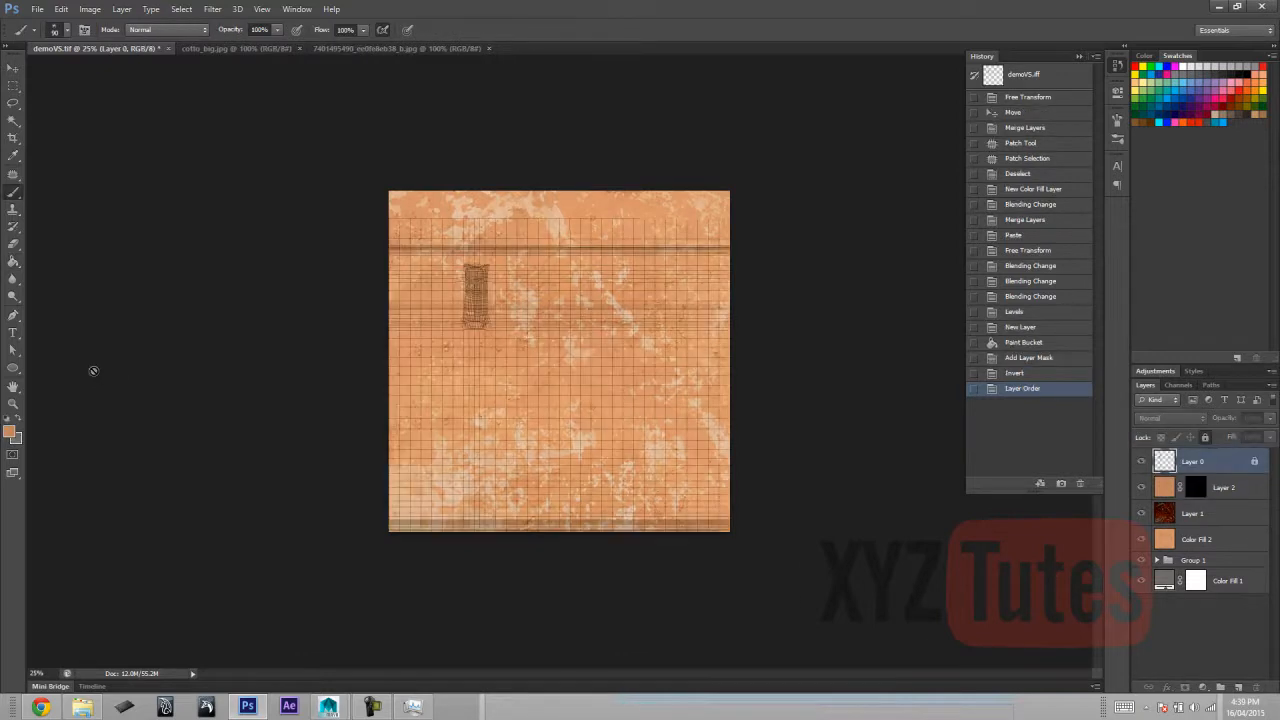
key("alt+bracketleft")
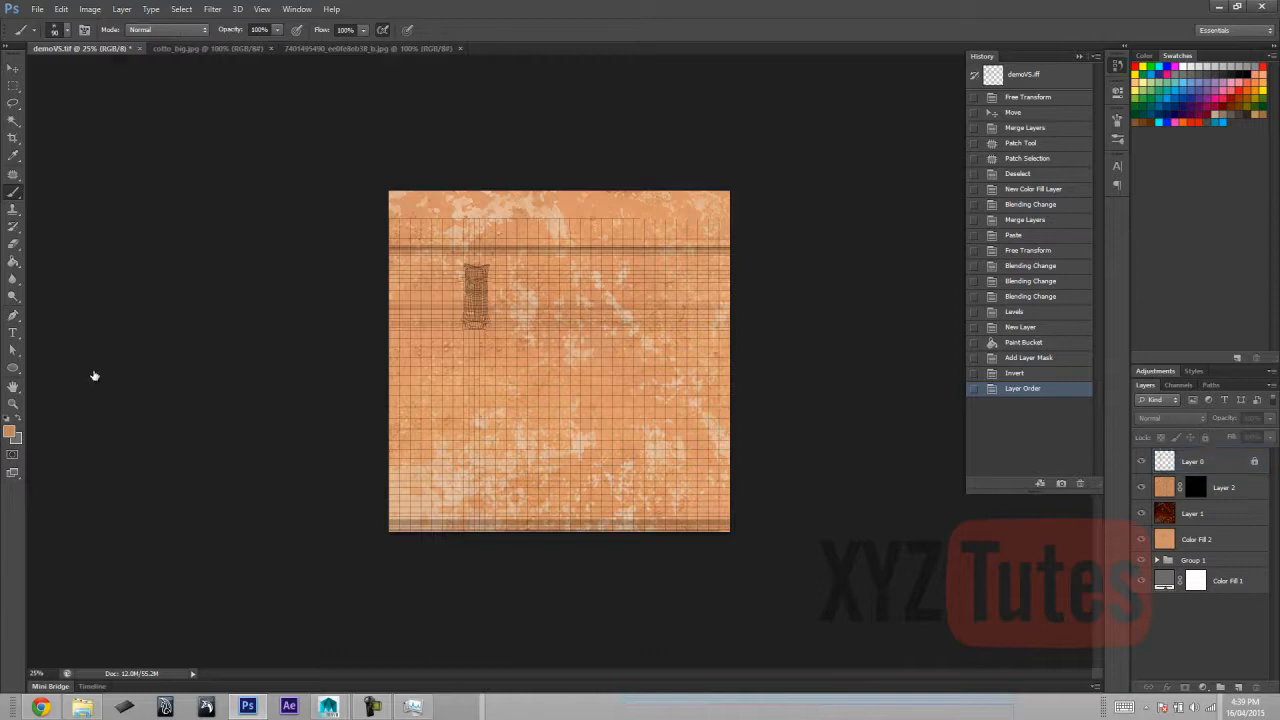
key("ctrl+backslash")
key("d")
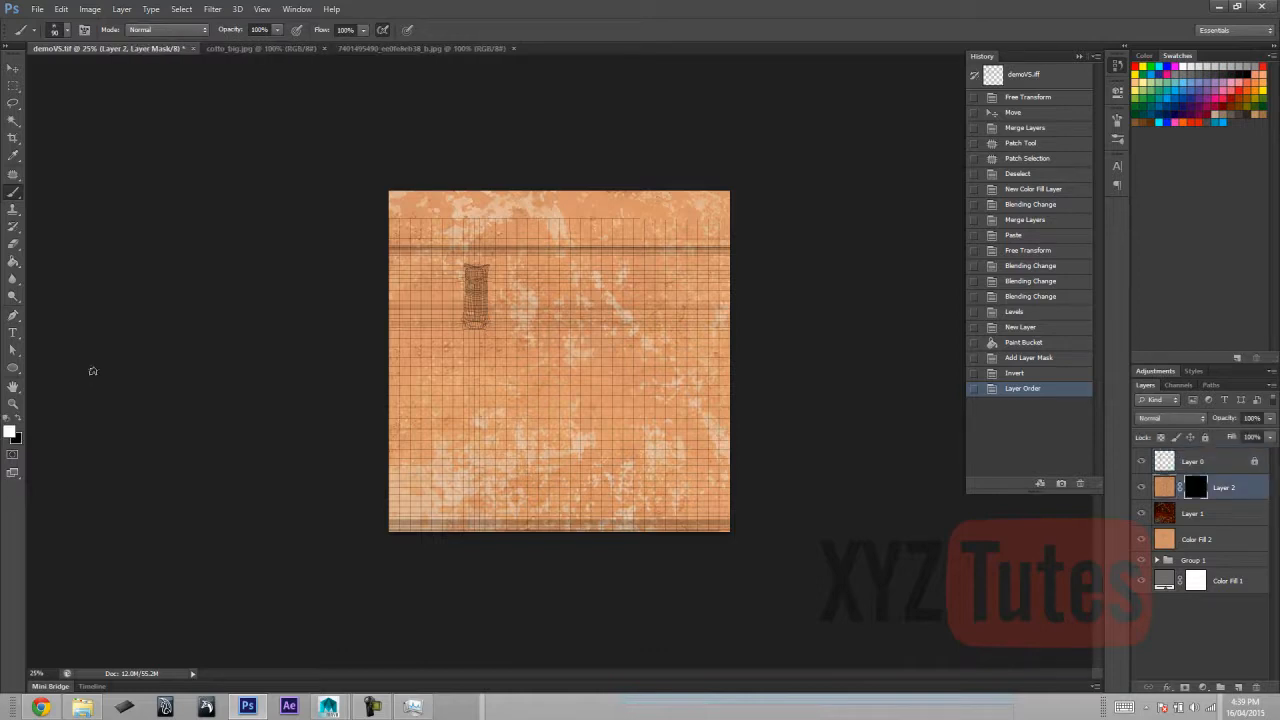
Paint white bands near the texture's top and bottom on Layer 2's mask with a 175 px brush, and move Group 1 above Layer 2.
key("bracketright")
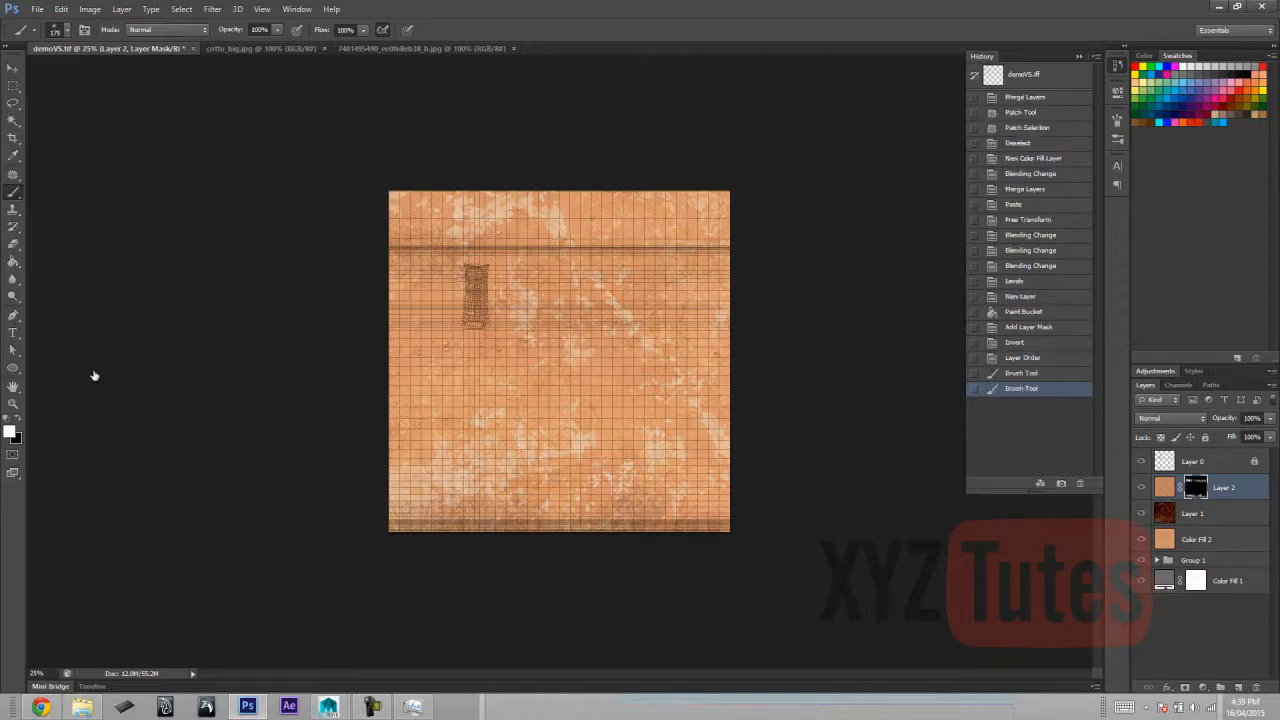
left_click_drag(1193, 560, 1193, 475)
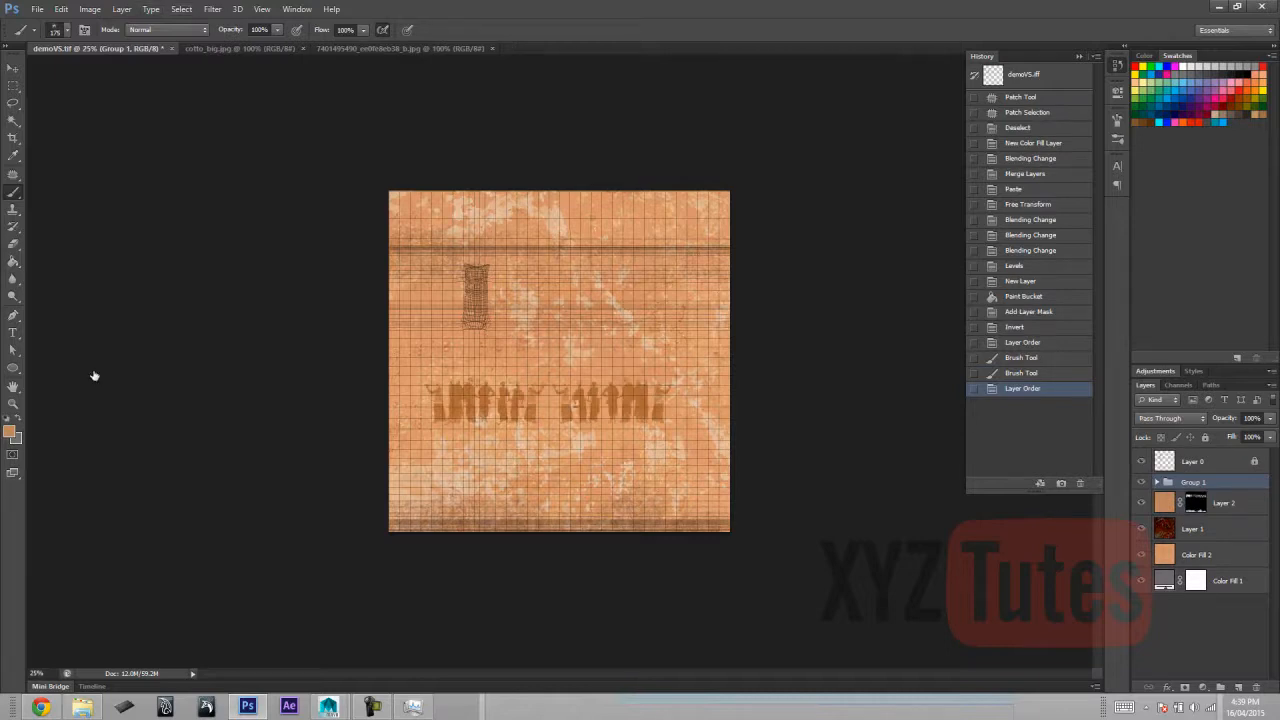
Hide the UV wireframe layer and save demoVS.tif.
left_click(1141, 461)
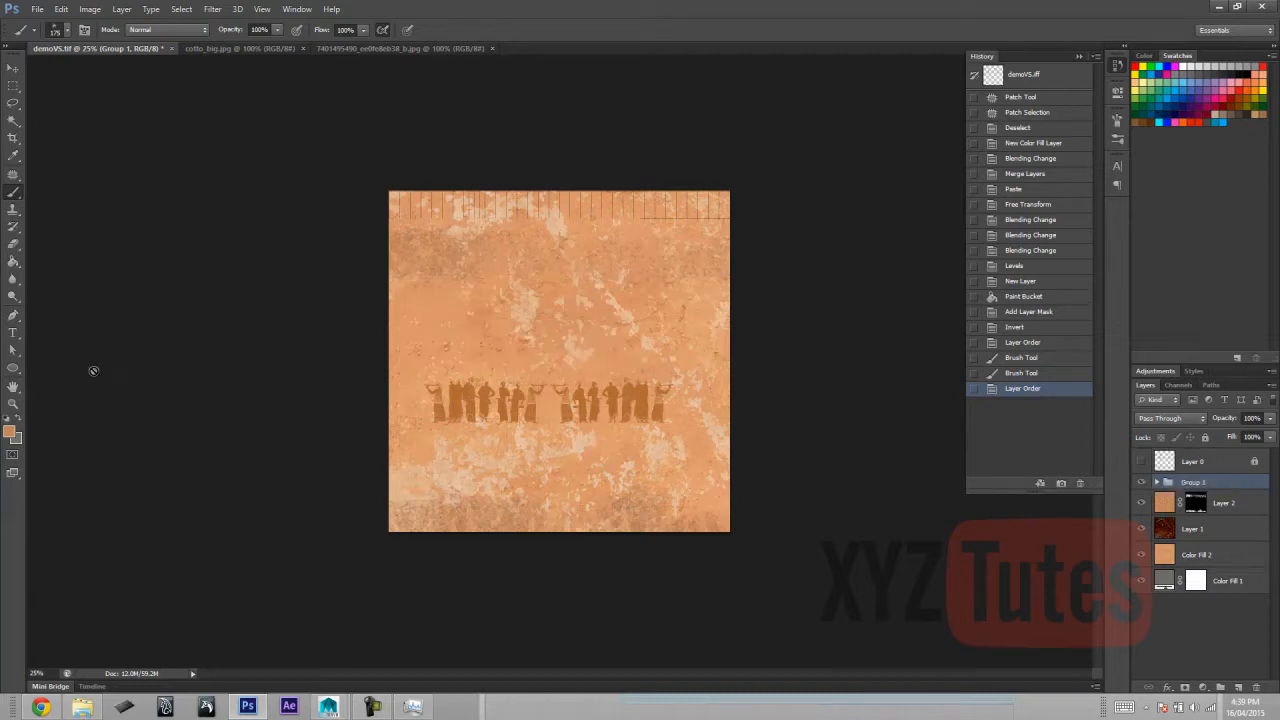
left_click(37, 9)
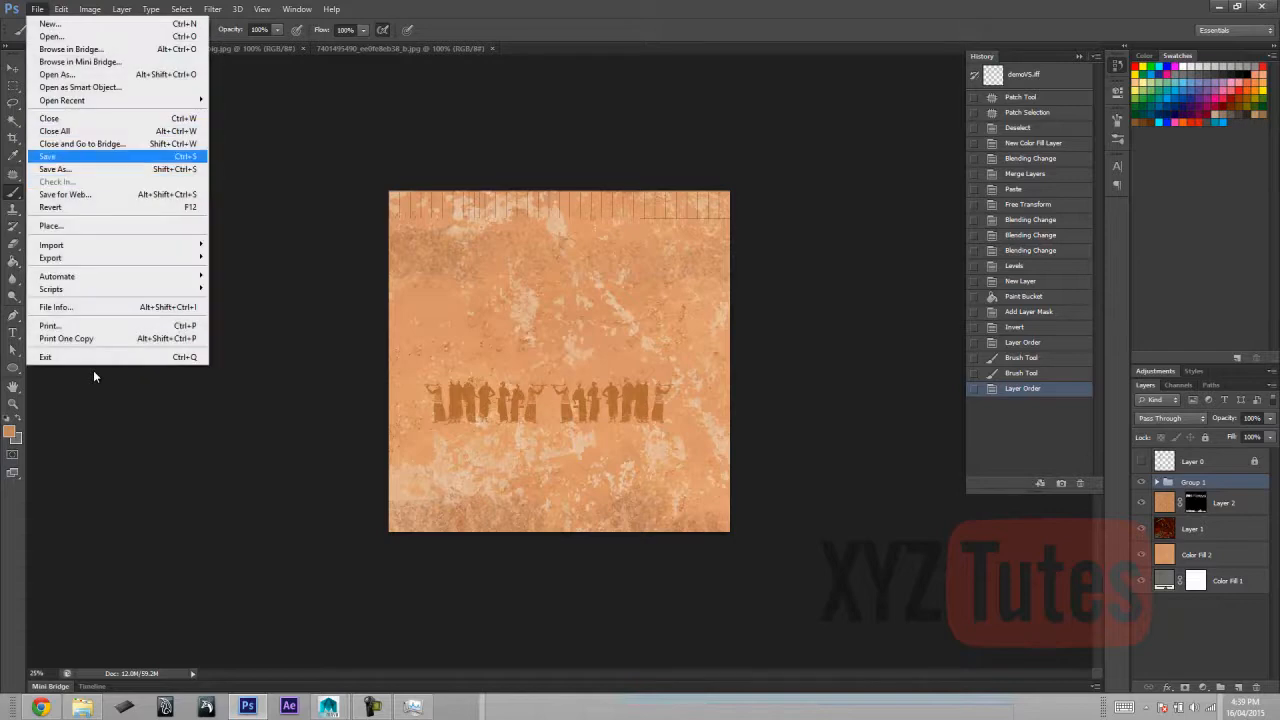
left_click(70, 157)
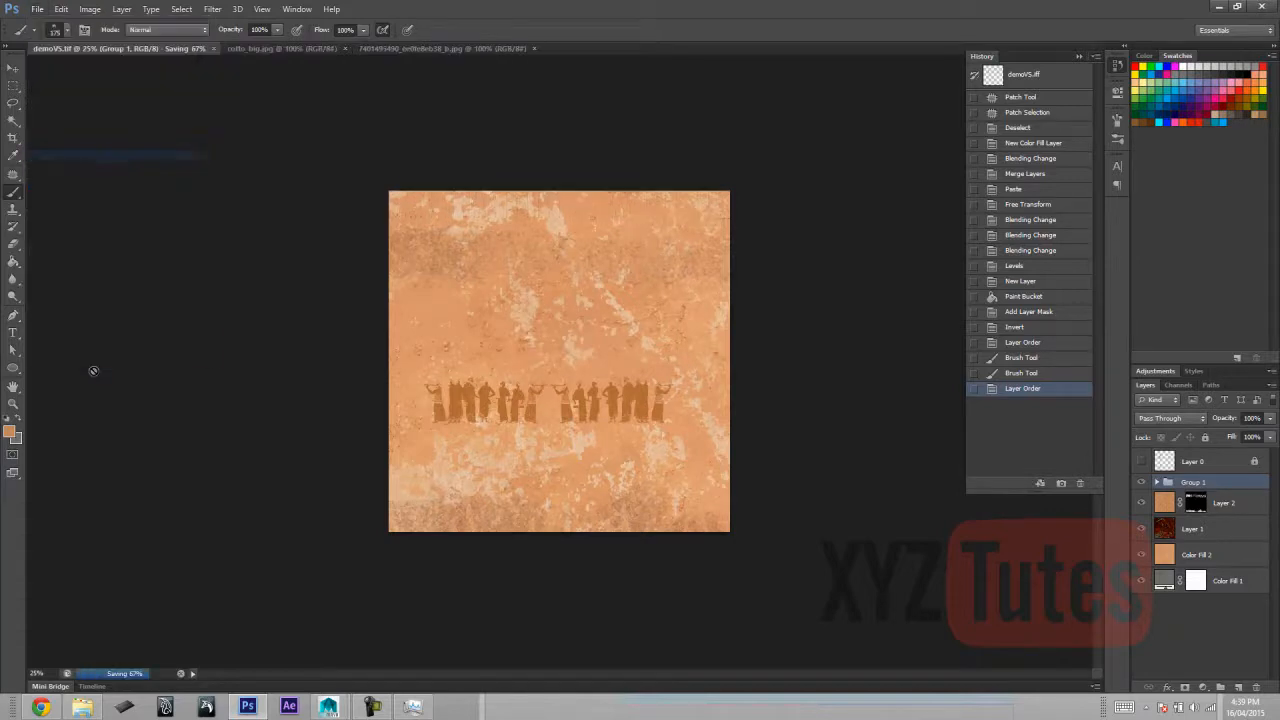
Switch to Maya, select the amphora as an object and delete its construction history.
mouse_move(329, 707)
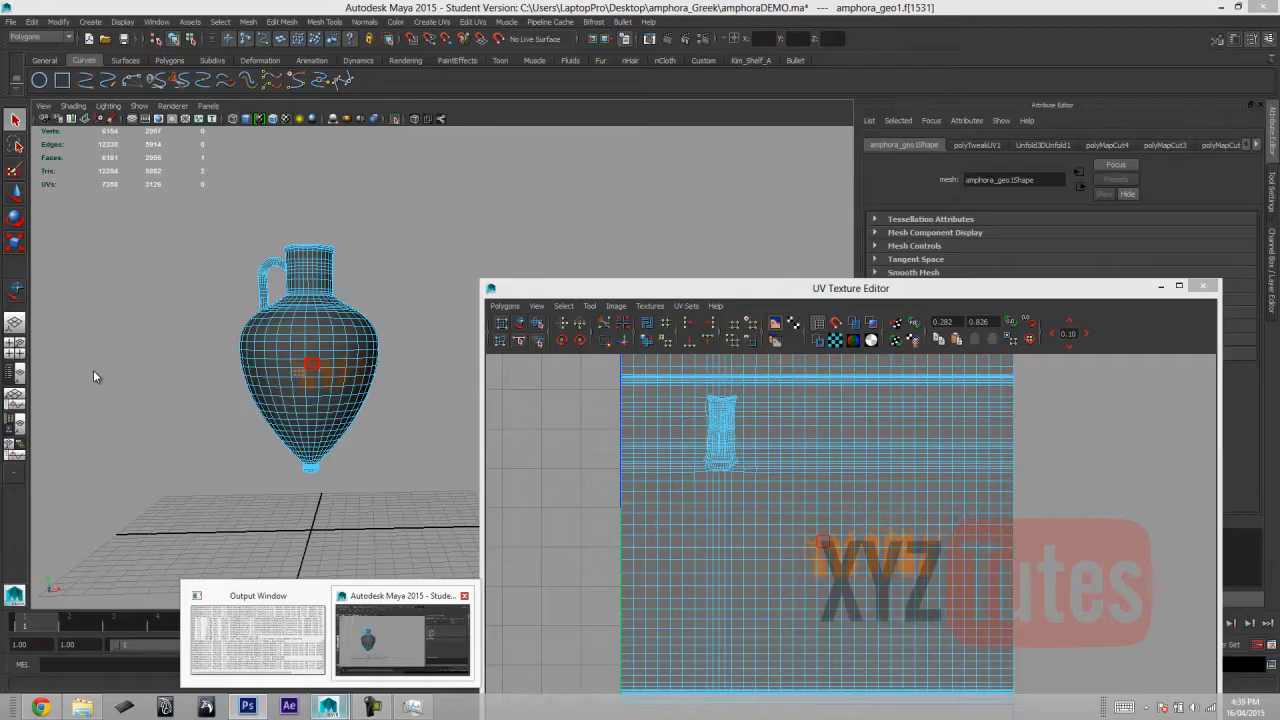
left_click(405, 640)
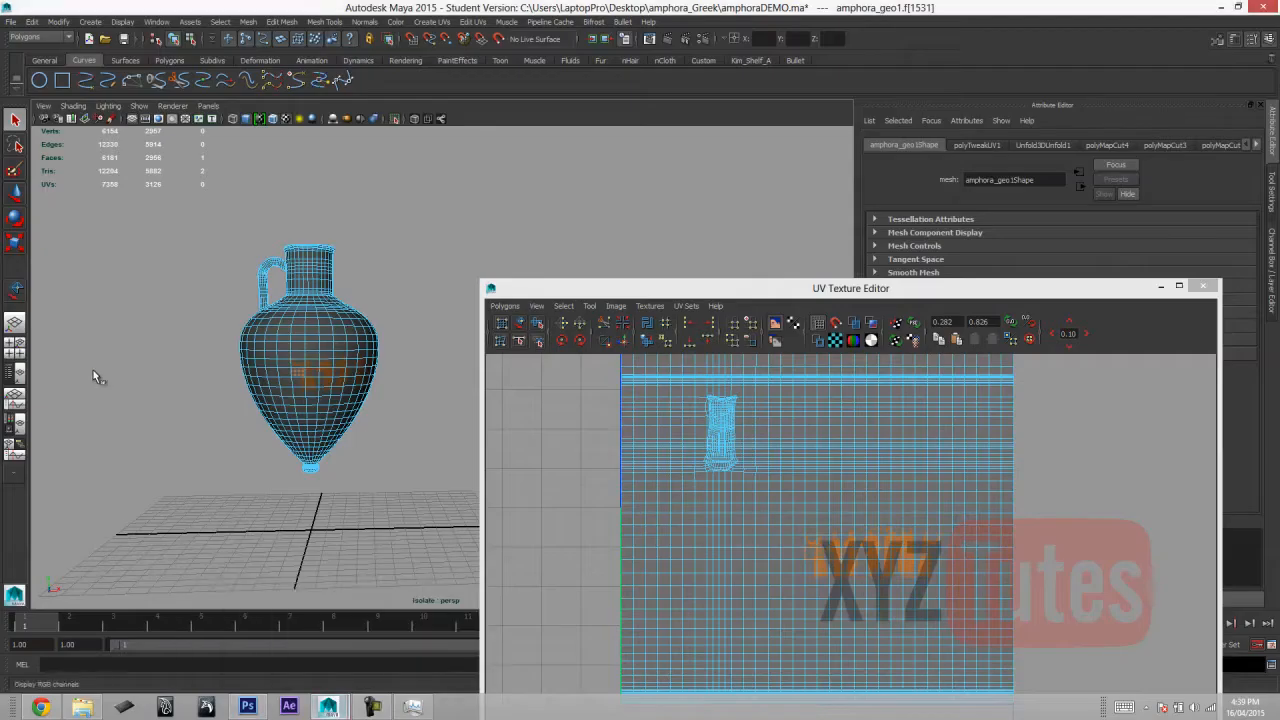
right_click_drag(306, 357, 359, 342)
left_click(32, 22)
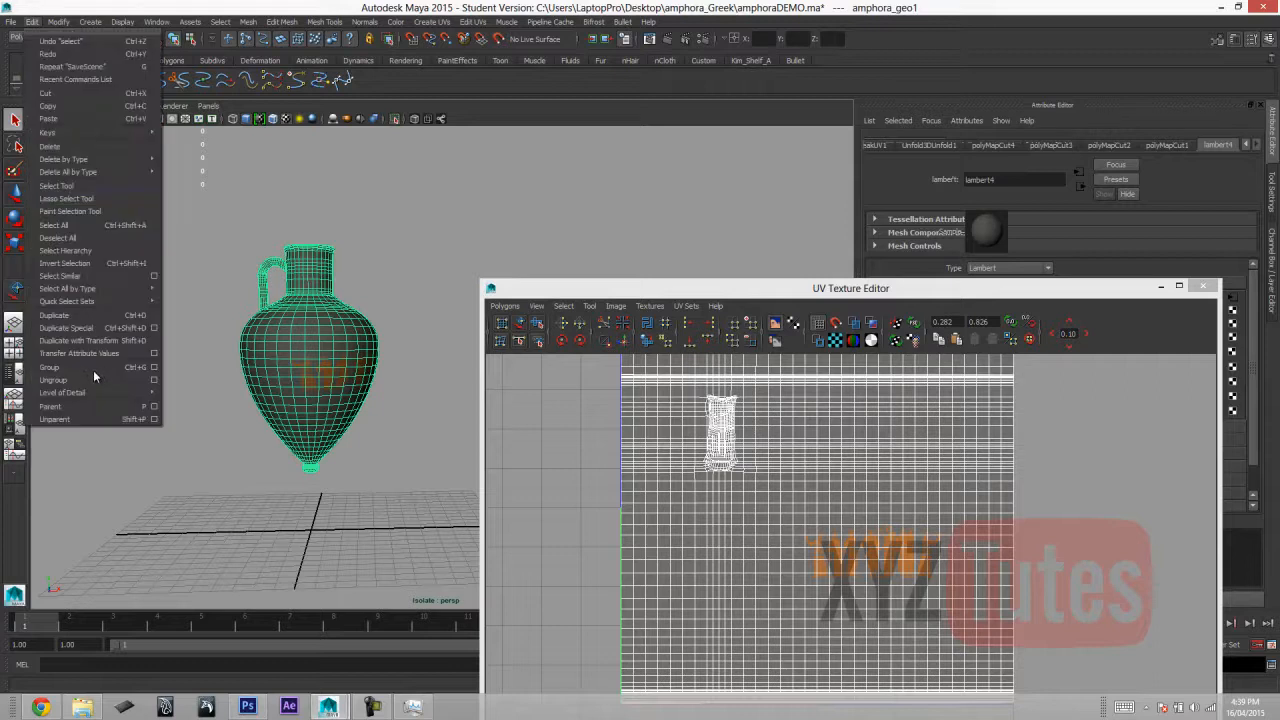
mouse_move(90, 160)
left_click(190, 167)
Reload demoVS.tif in the file texture connected to lambert4's color and deselect the amphora.
left_click_drag(850, 288, 684, 417)
left_click(1232, 297)
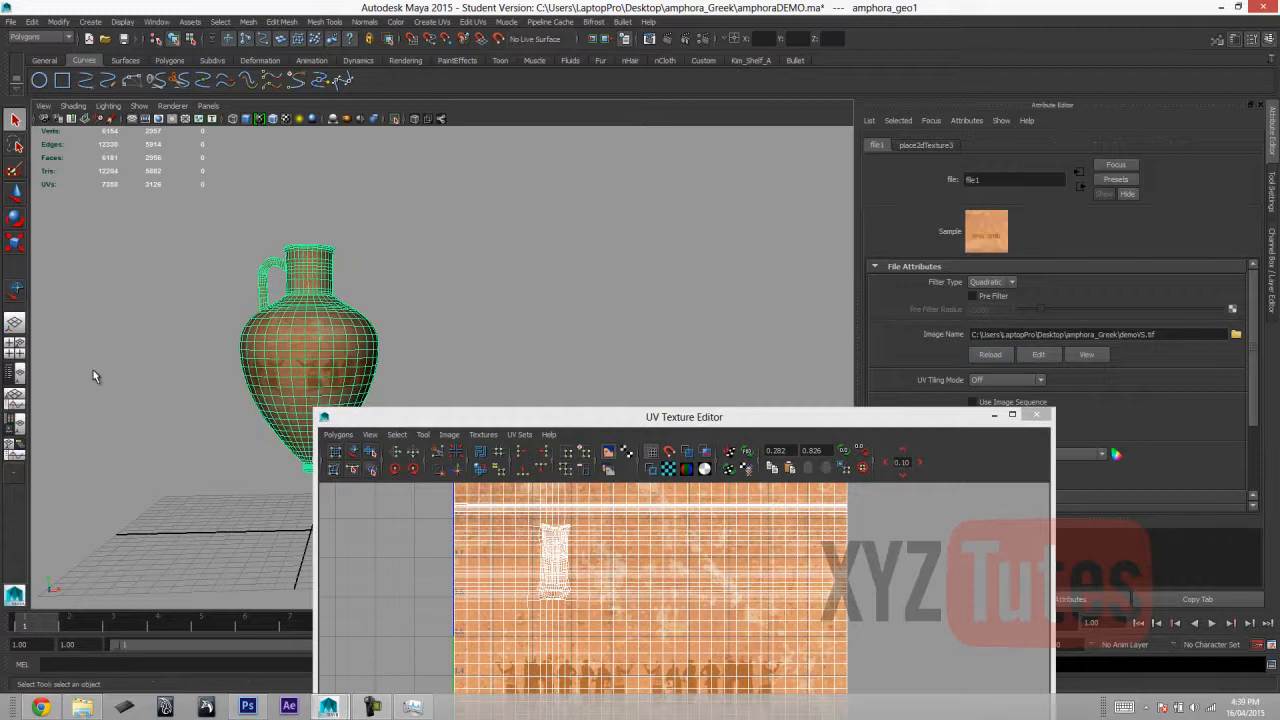
left_click(93, 376)
Examine the updated texture around the amphora, including the vertical seam on its back.
scroll(93, 376, "up", 2)
left_click_drag(93, 376, 93, 376, "alt")
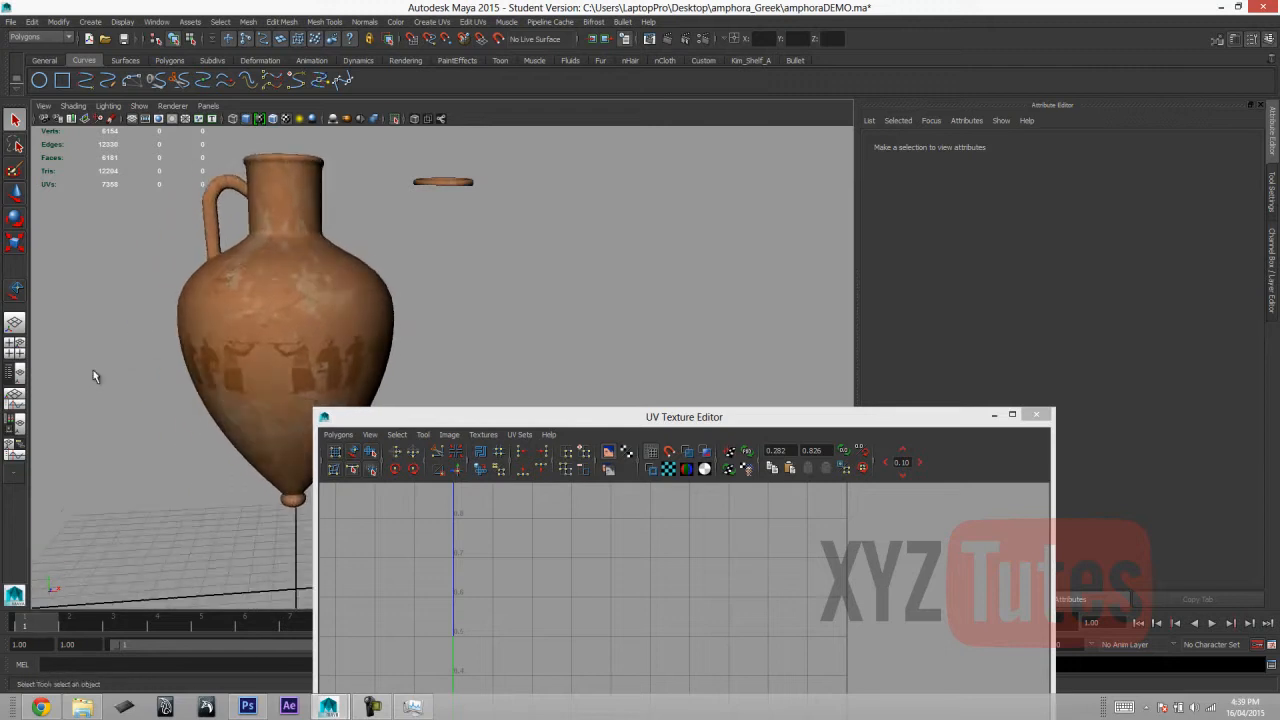
left_click_drag(684, 417, 888, 286)
left_click_drag(93, 376, 93, 371, "alt")
middle_click_drag(93, 371, 93, 370, "alt")
left_click_drag(93, 370, 93, 371, "alt")
middle_click_drag(93, 371, 94, 371, "alt")
right_click_drag(94, 371, 93, 371, "alt")
middle_click_drag(93, 371, 93, 370, "alt")
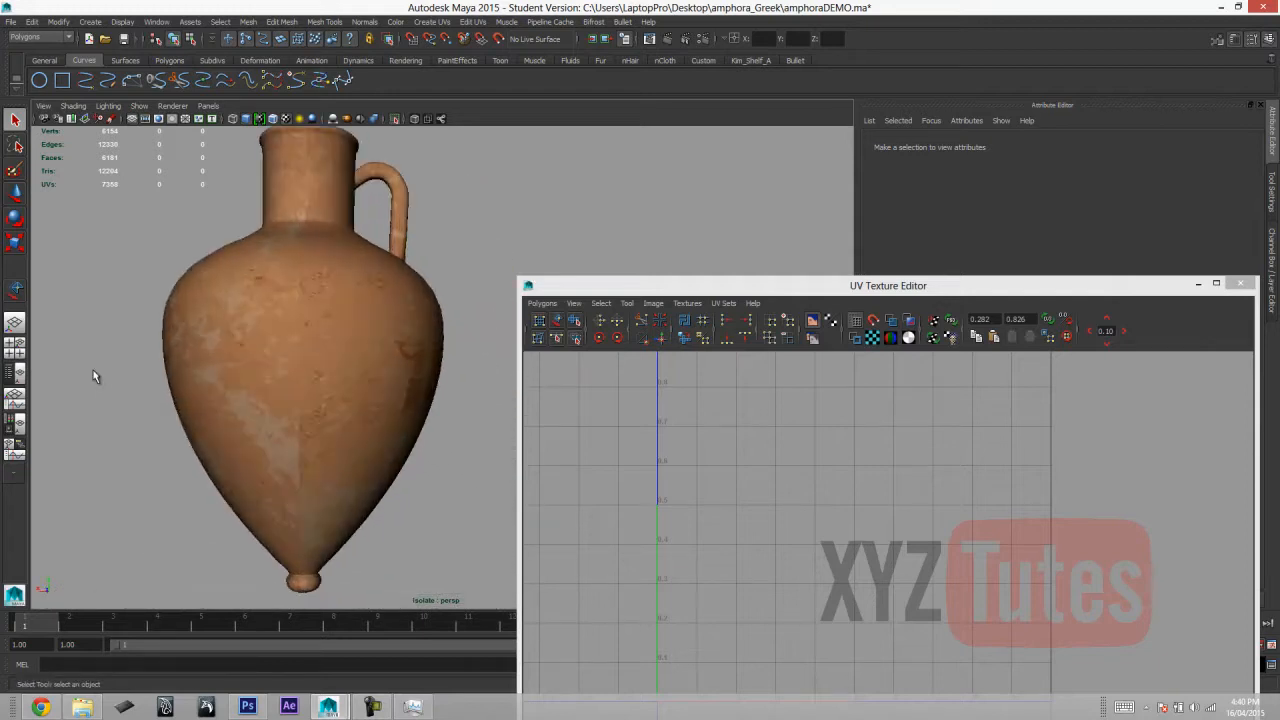
Check where the amphora's seam falls by selecting UVs along the edge of the layout in the UV Texture Editor.
key("ctrl+z")
right_click_drag(660, 429, 713, 429)
left_click_drag(607, 407, 660, 487)
left_click(93, 371)
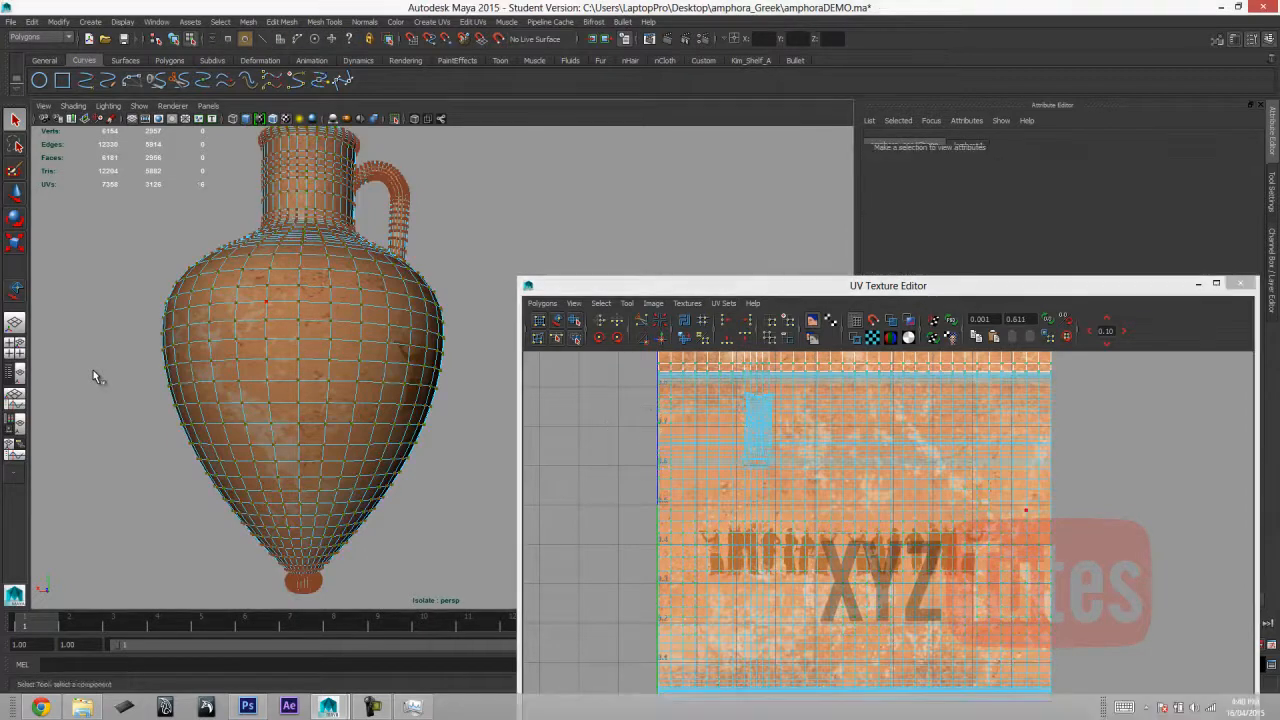
right_click_drag(291, 299, 348, 283)
left_click_drag(93, 371, 93, 371, "alt")
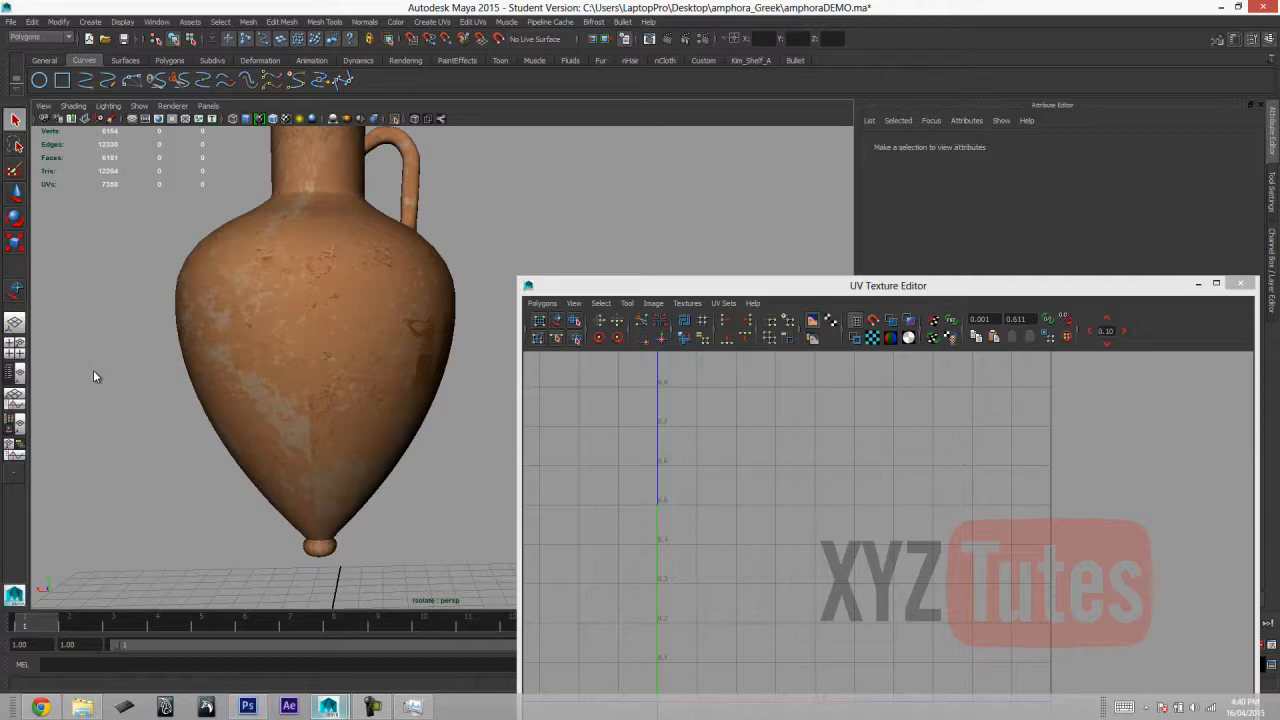
Switch to Photoshop and merge Layer 2 and all layers below it into a single base layer.
key("alt+Tab")
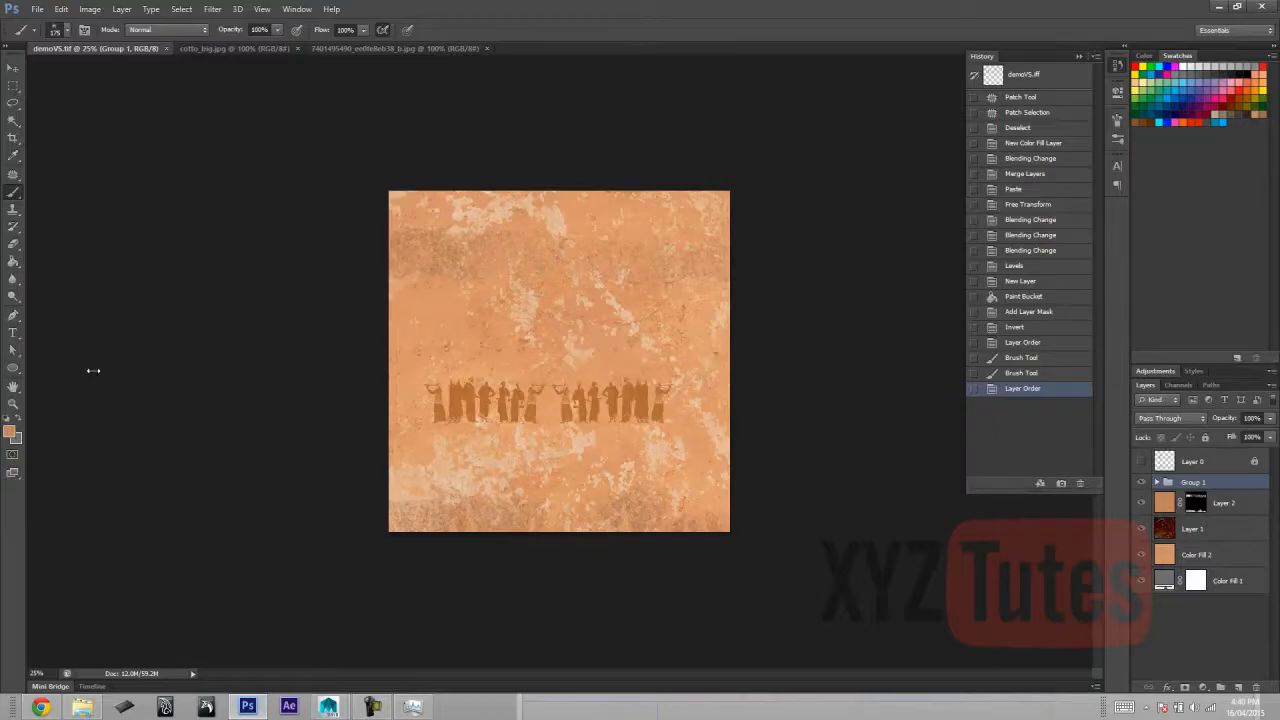
key("alt+bracketleft")
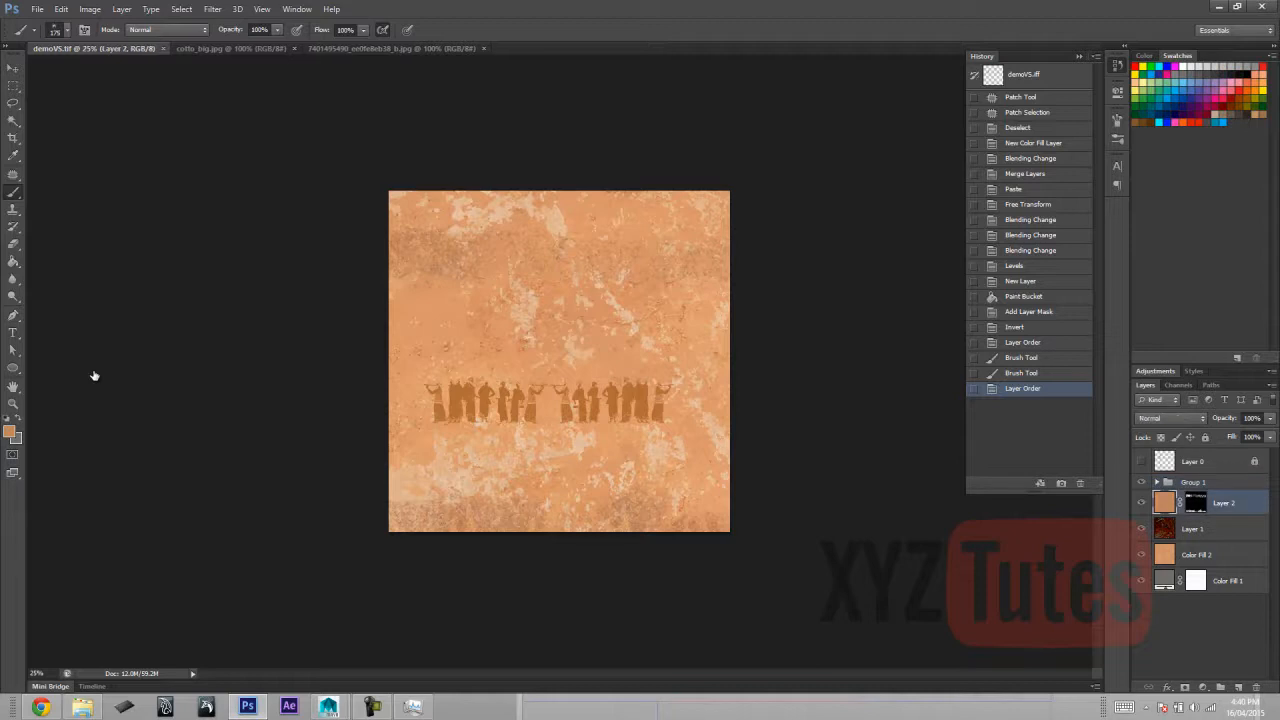
key("shift+alt+comma")
key("ctrl+e")
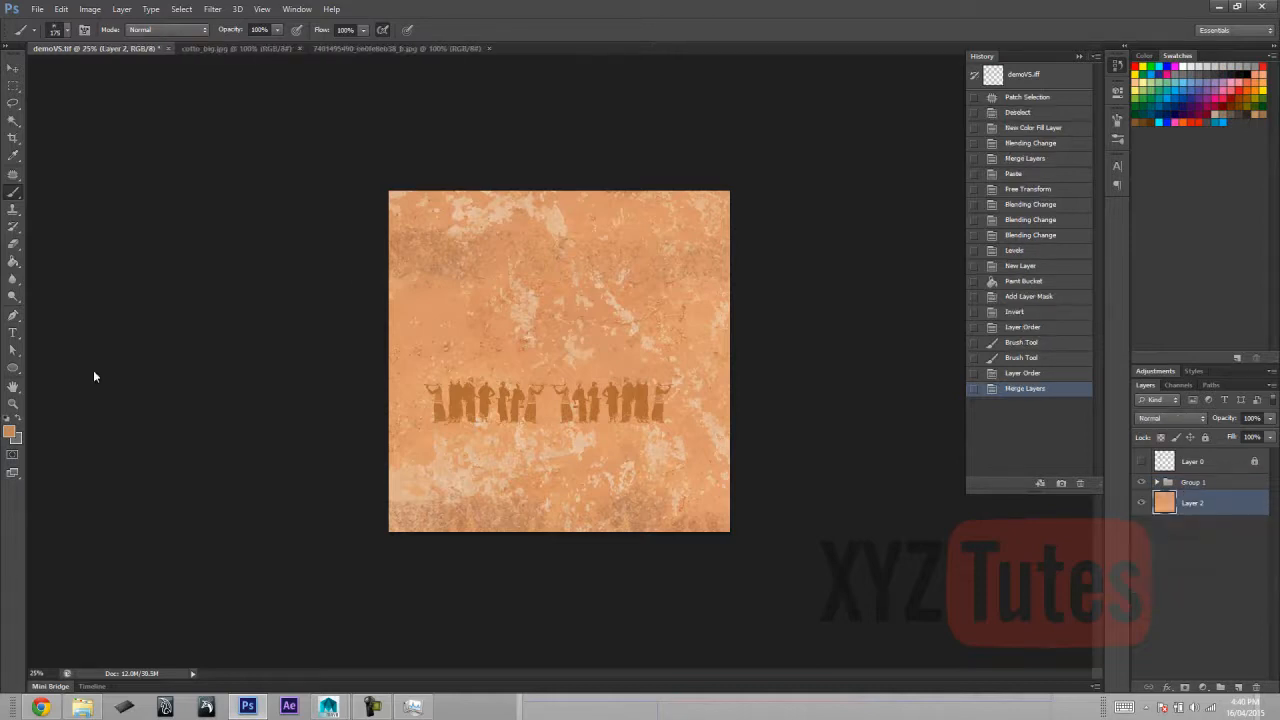
key("ctrl+a")
key("alt+t")
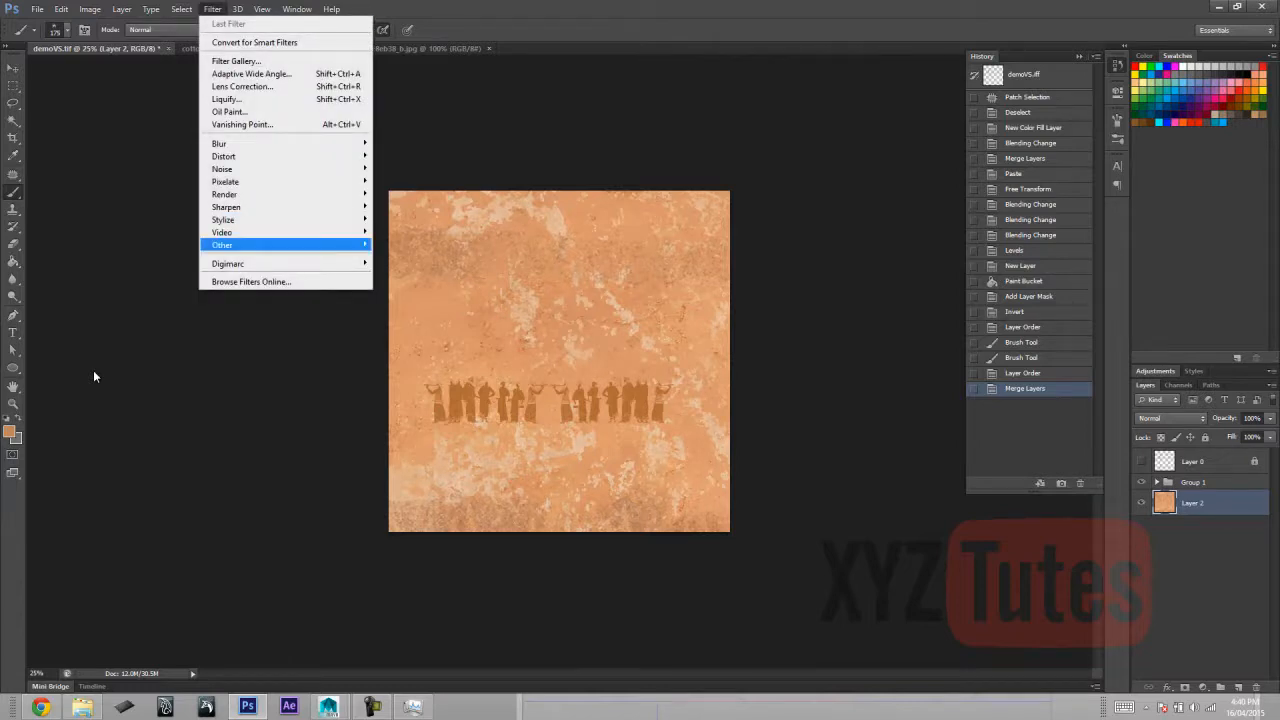
mouse_move(240, 245)
left_click(161, 295)
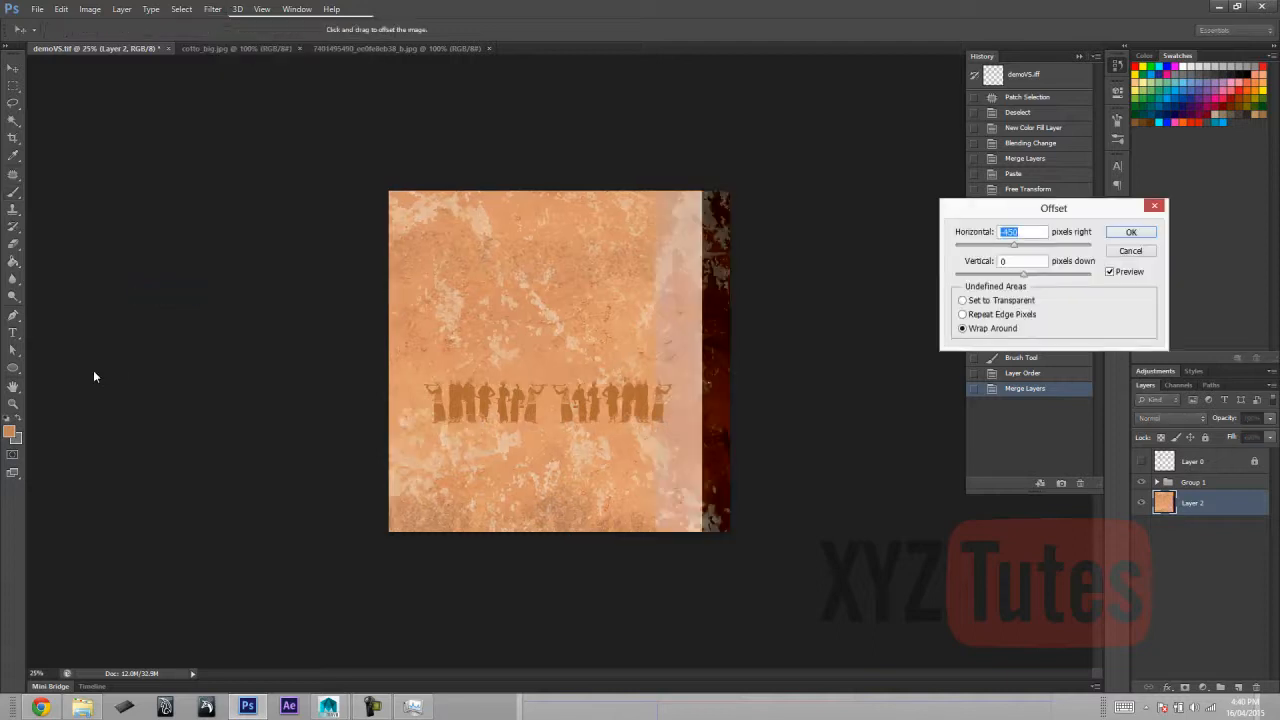
key("Return")
Trim the image on all four sides based on transparent pixels.
key("alt+i")
key("Down")
key("Return")
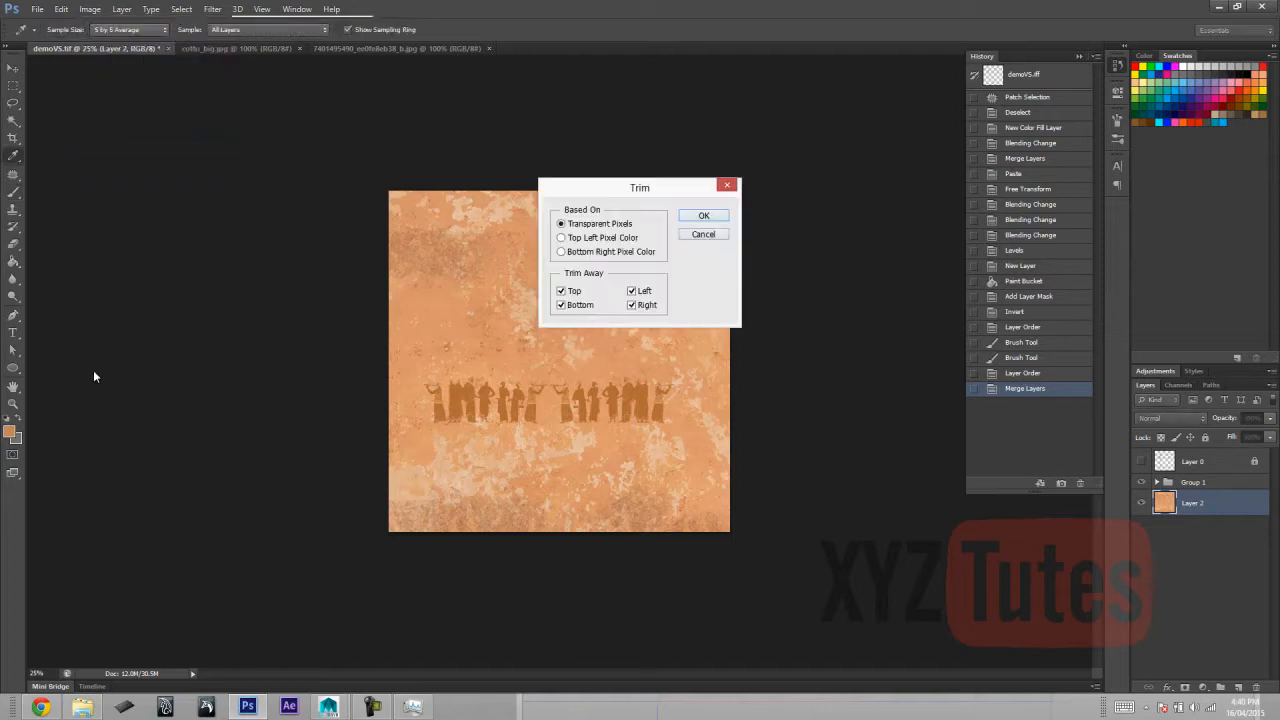
key("Return")
key("b")
Offset the merged base layer 450 pixels horizontally and 0 vertically with Wrap Around.
key("alt+t")
key("o")
key("Return")
key("Left")
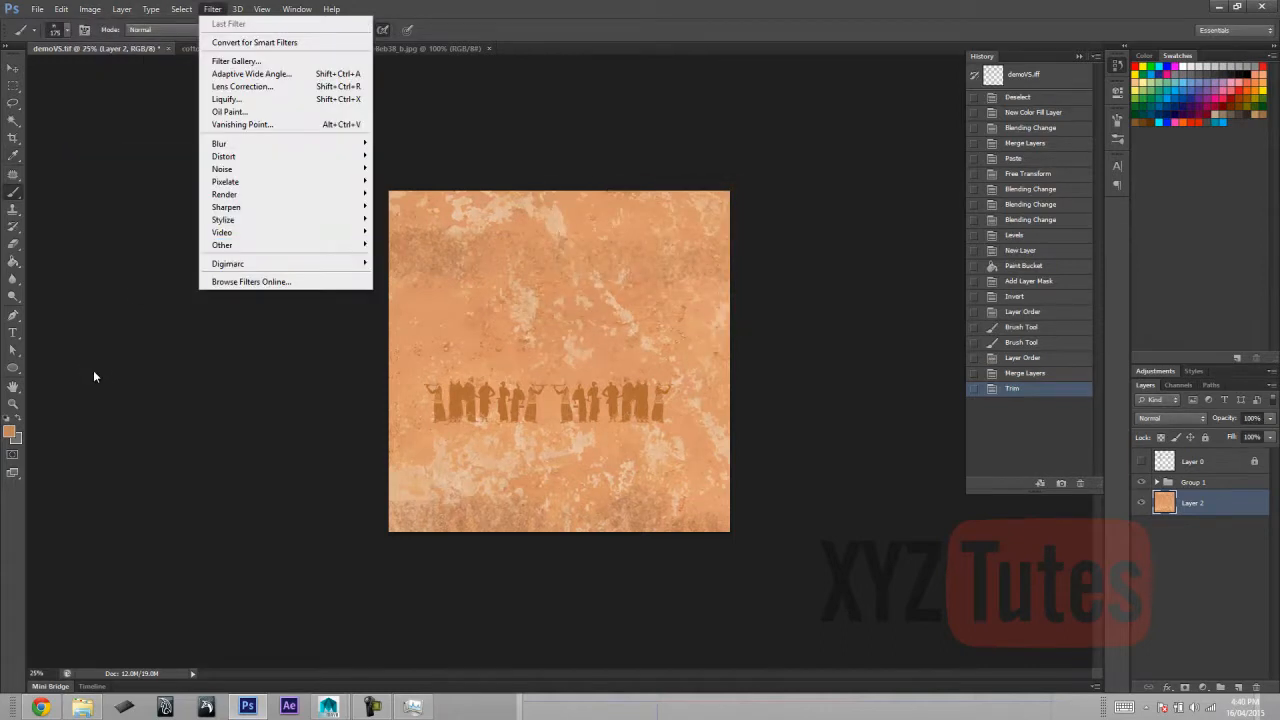
key("o")
key("Return")
key("o")
key("Return")
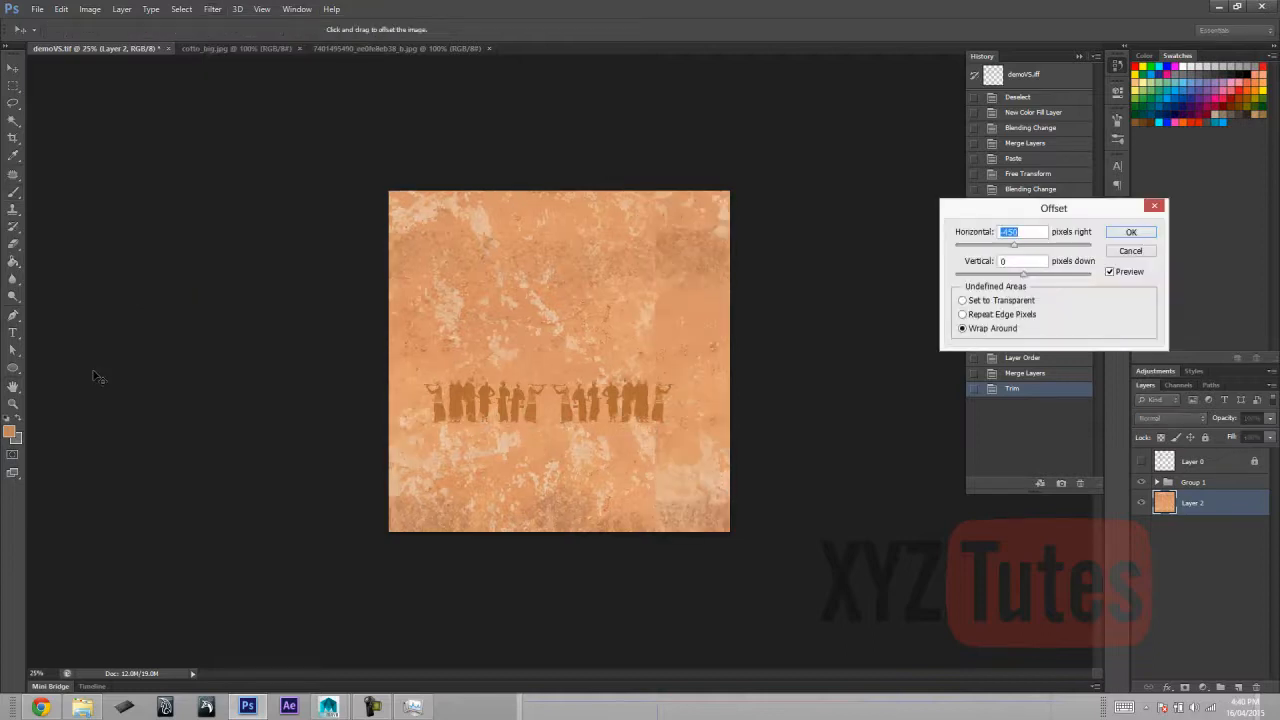
type("450")
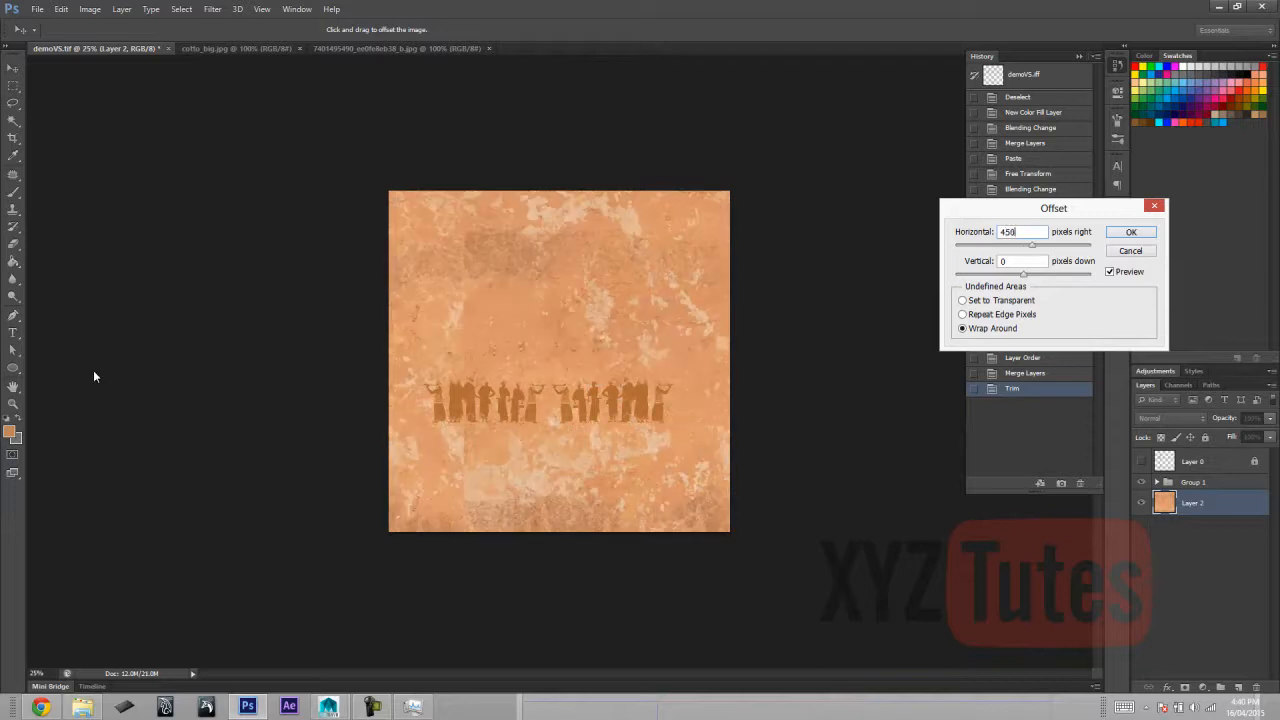
key("Return")
Hide Group 1, blend away the vertical seam on Layer 2 with the Patch tool, and deselect.
left_click(1141, 482)
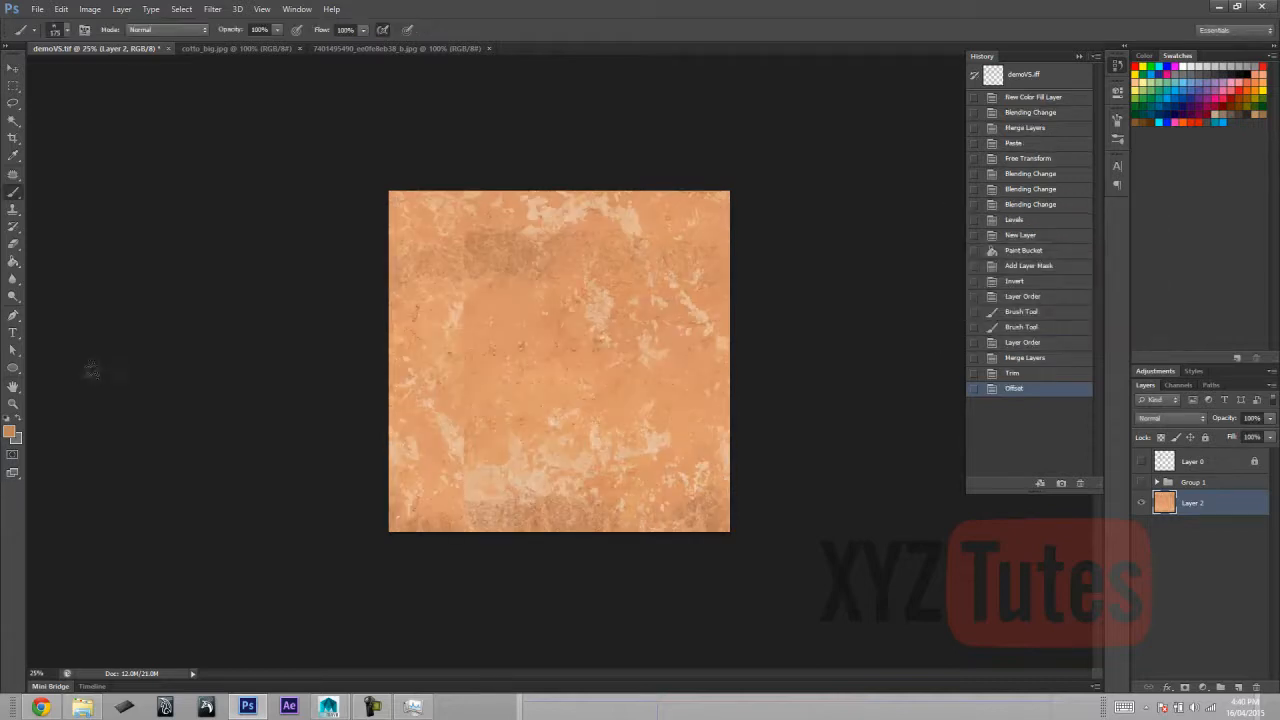
key("j")
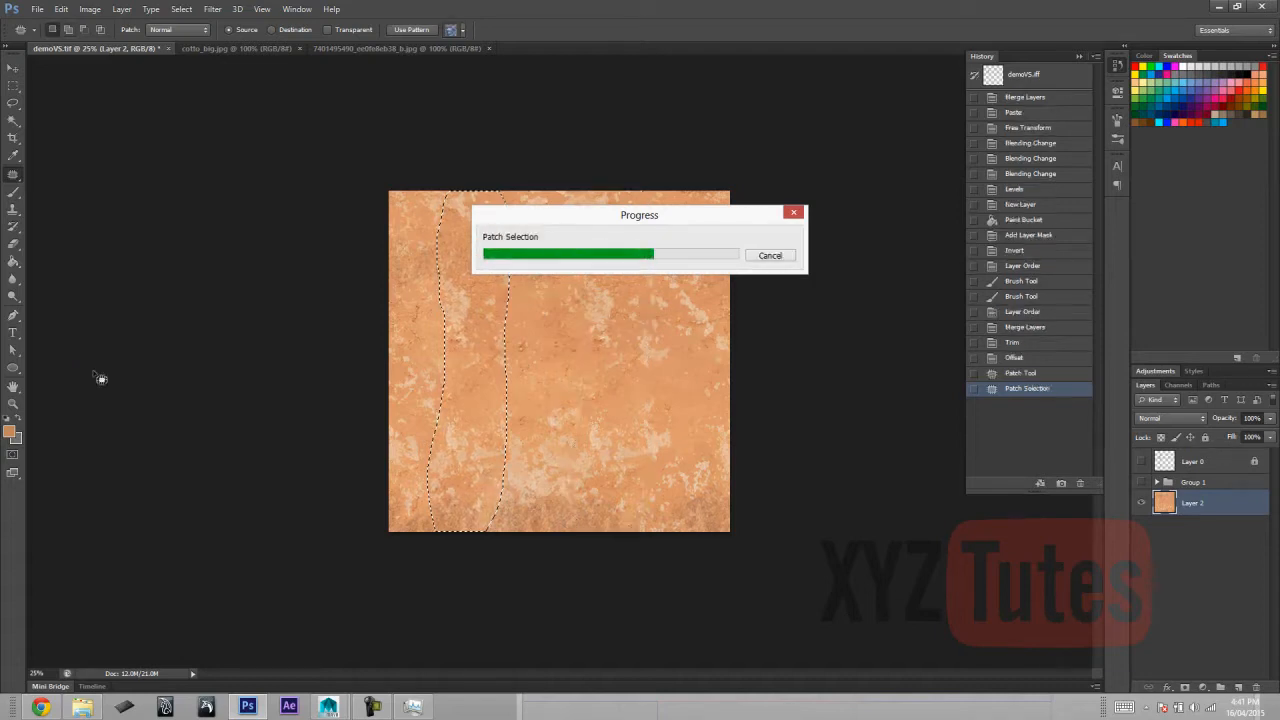
key("ctrl+d")
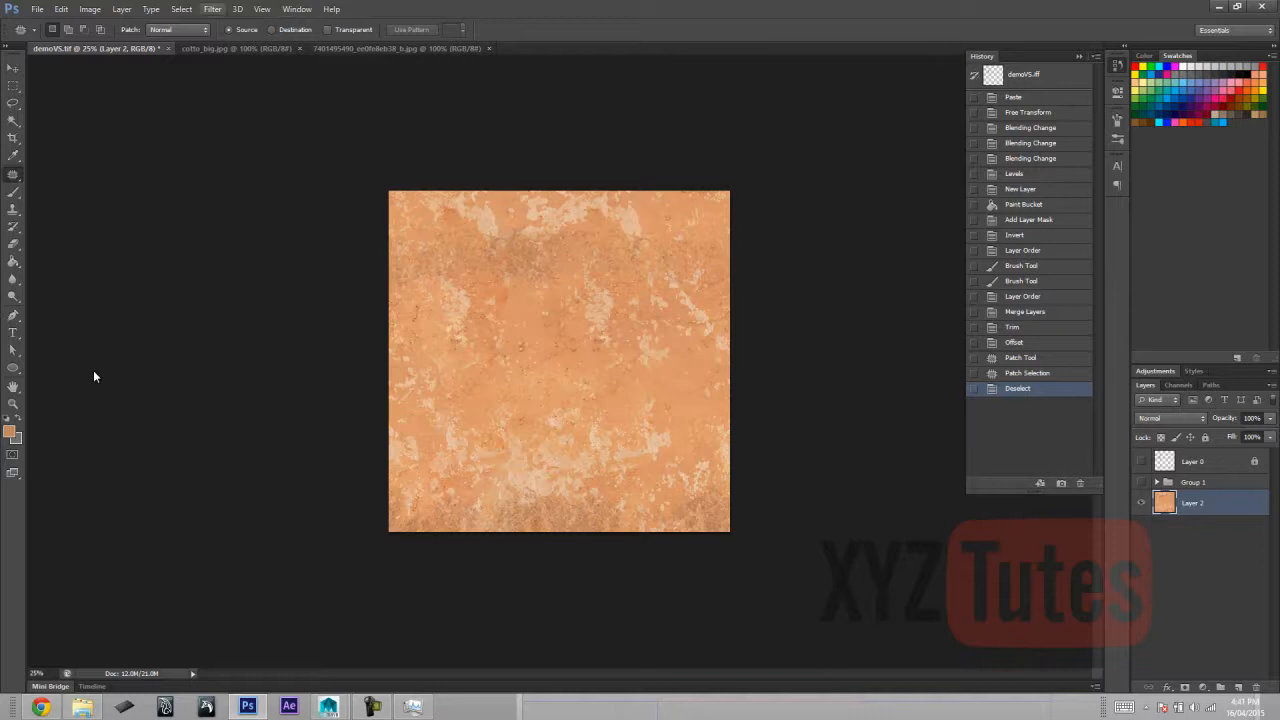
Offset Layer 2 by -450 pixels horizontally with Wrap Around and show Group 1.
left_click(212, 9)
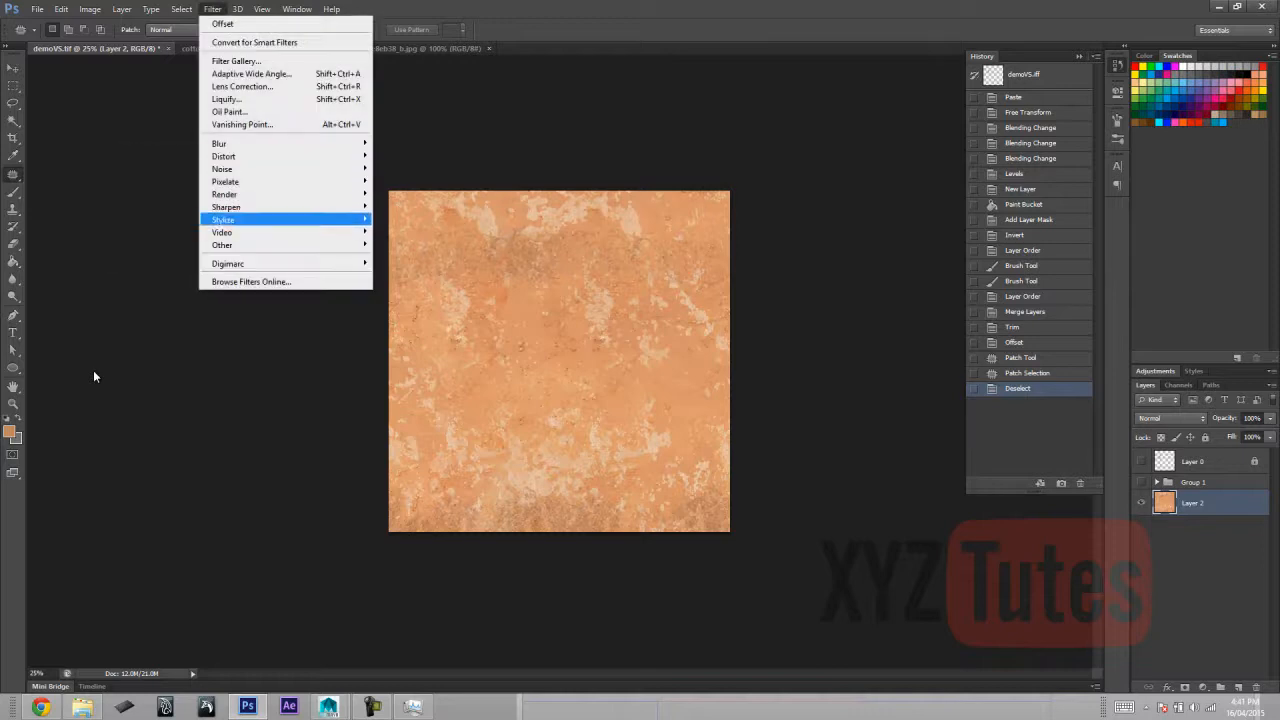
mouse_move(222, 245)
left_click(165, 292)
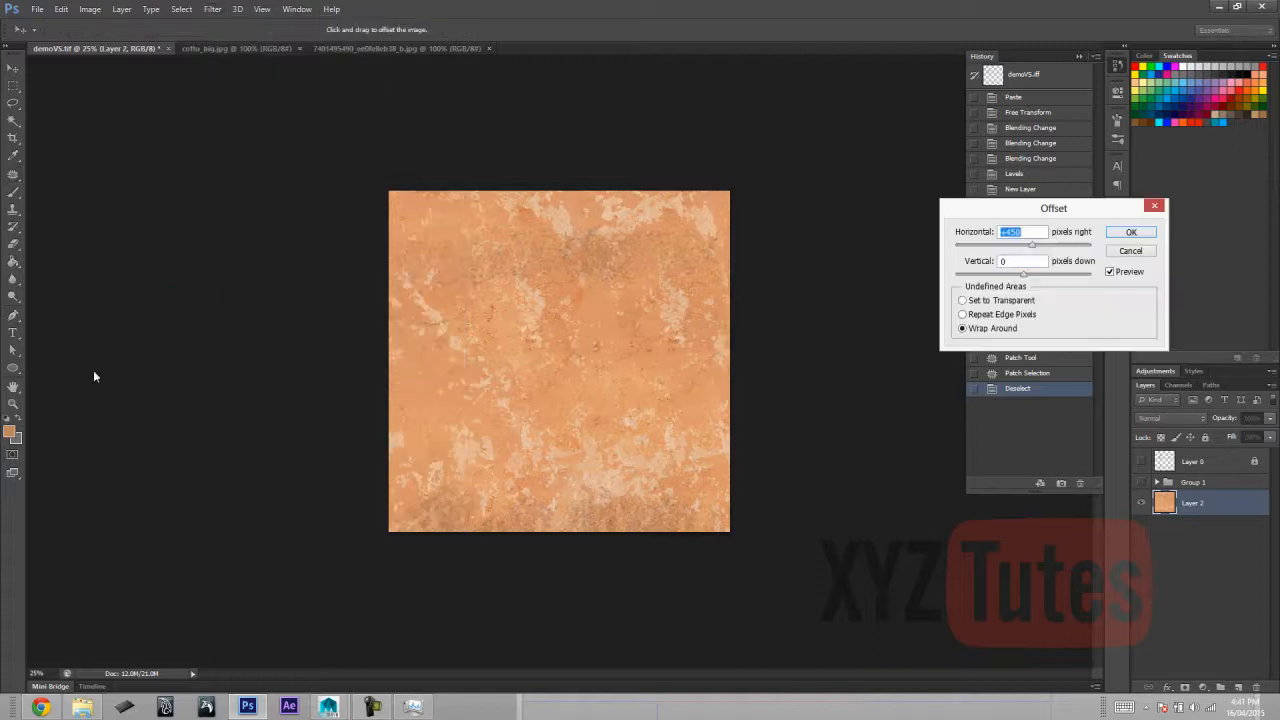
type("-450")
key("Return")
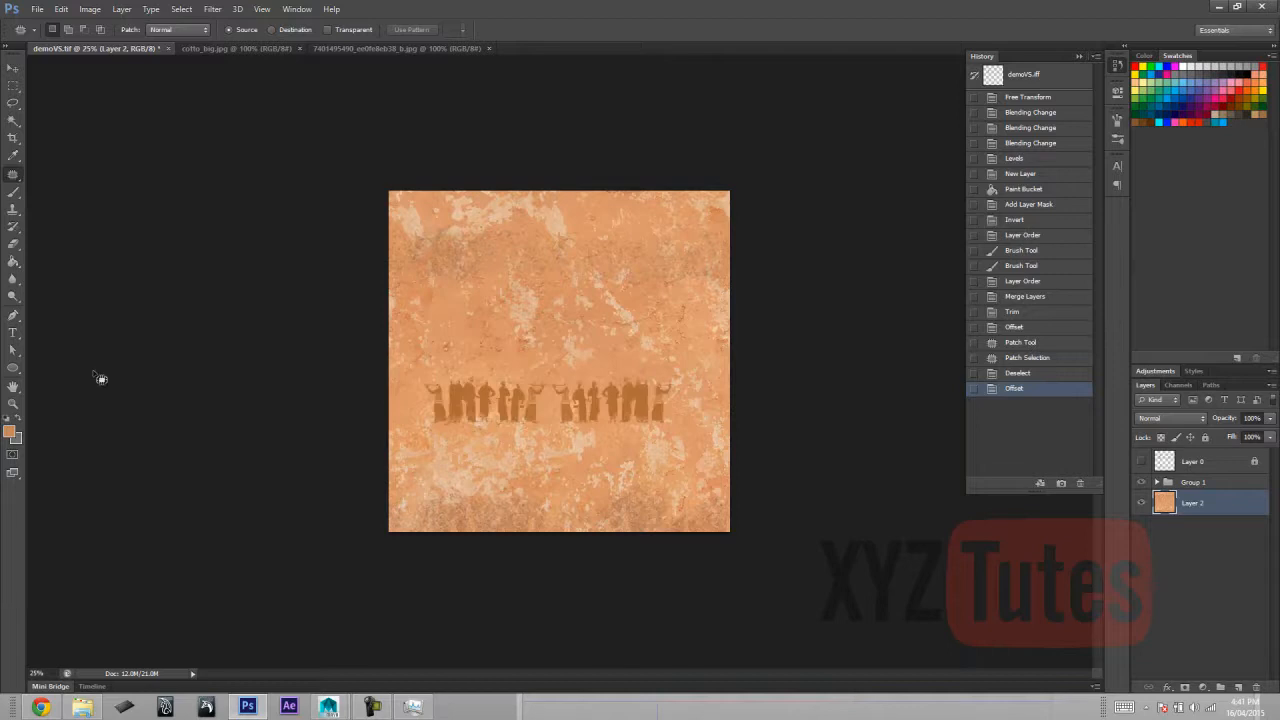
Save demoVS.tif and switch to Maya.
key("ctrl+s")
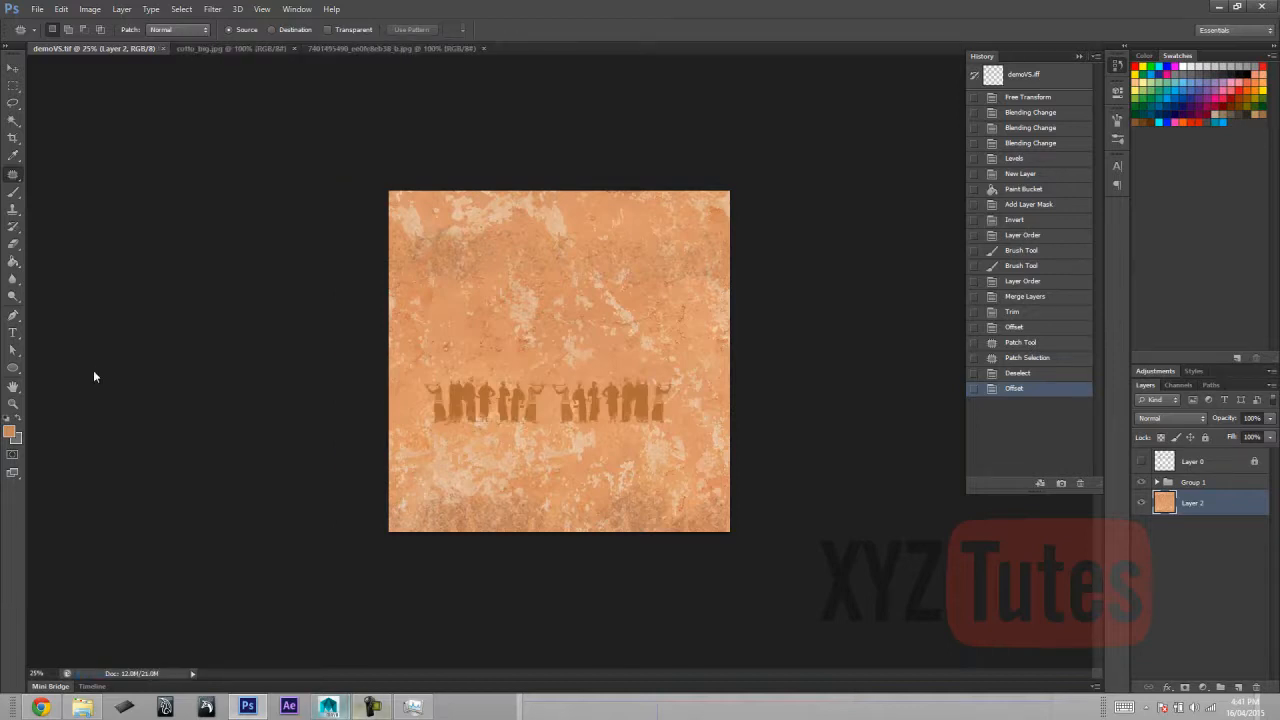
key("super+8")
key("super+8")
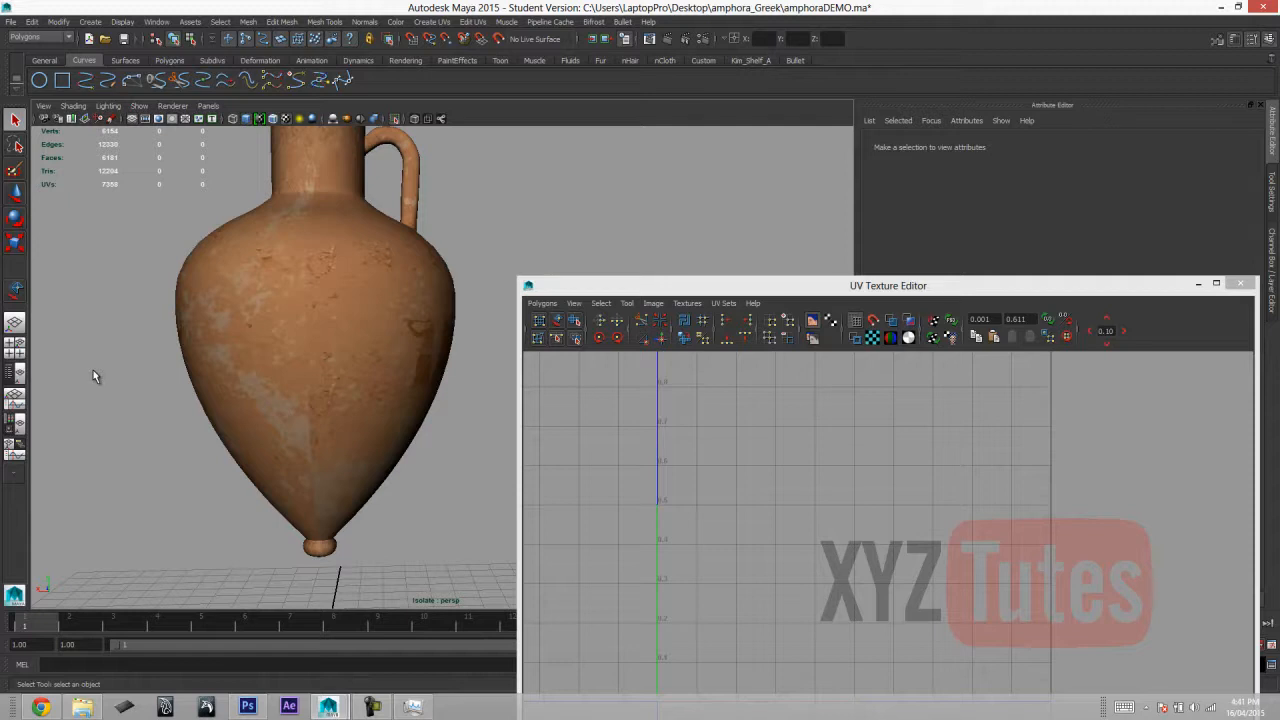
Reload the repaired file texture on the amphora's lambert4 color and check the patched seam on the model.
left_click(315, 330)
left_click_drag(888, 285, 888, 409)
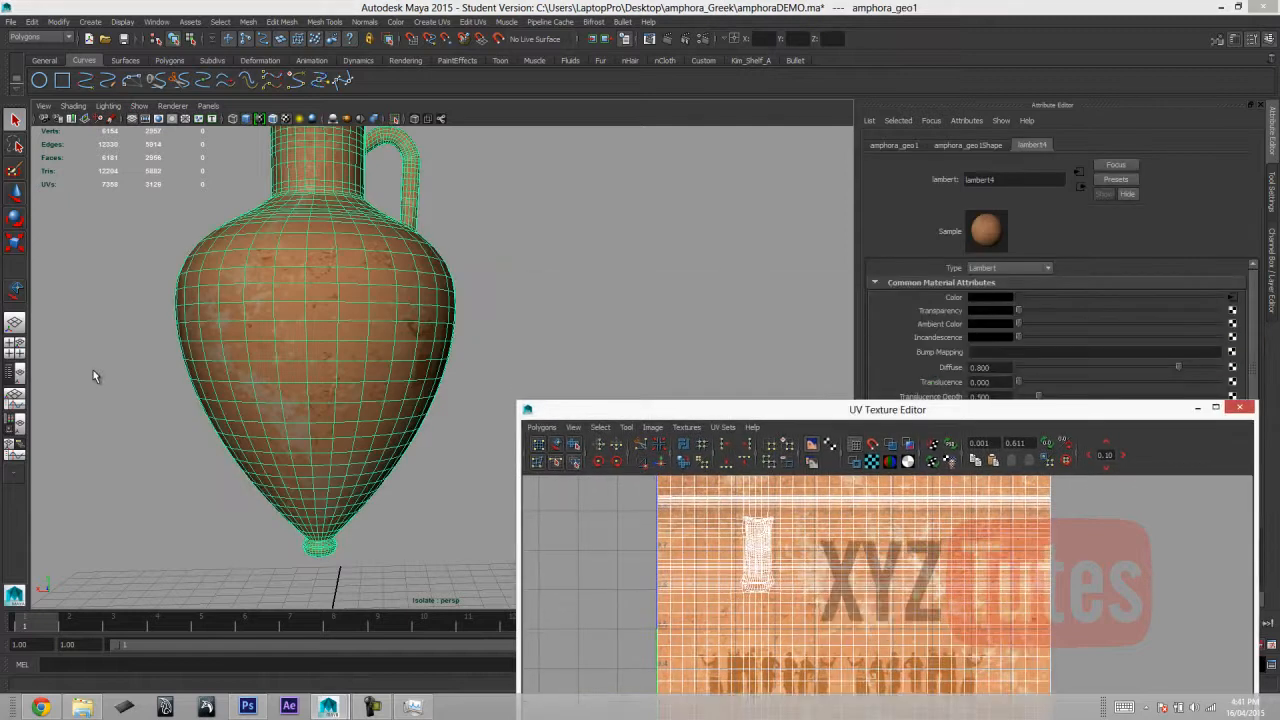
left_click(1232, 297)
left_click(93, 376)
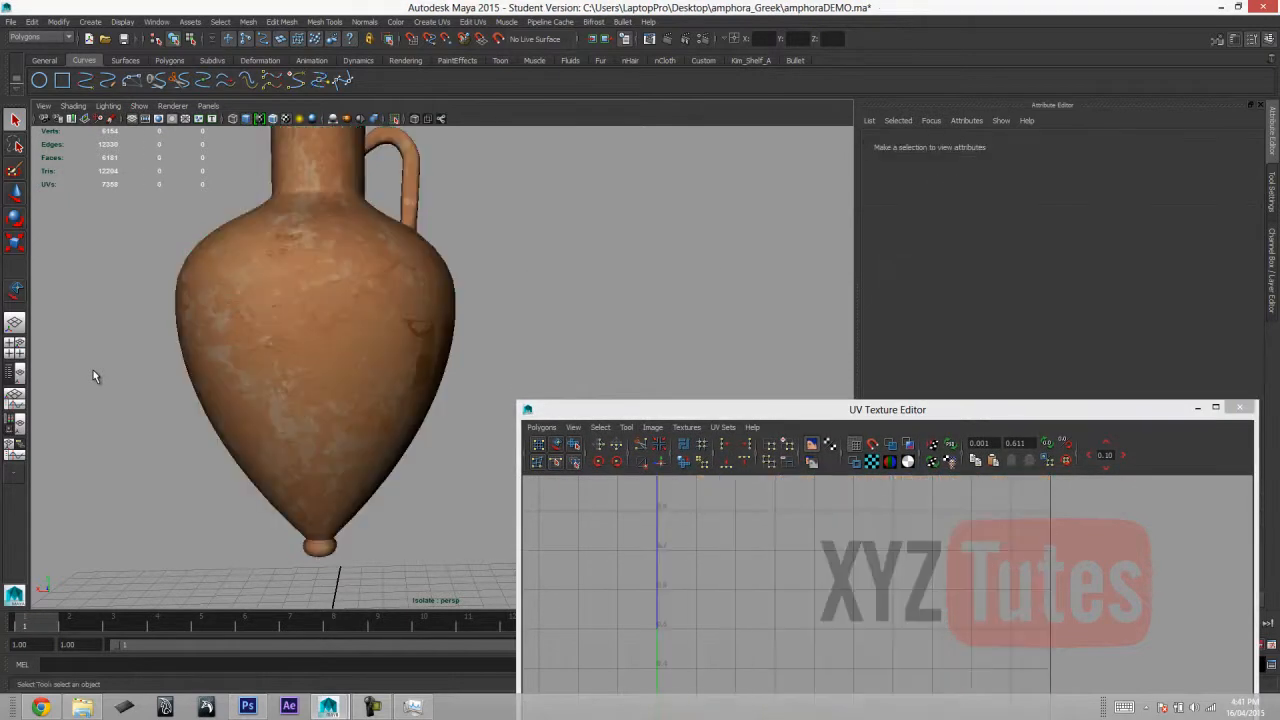
right_click_drag(331, 303, 390, 286)
left_click_drag(390, 287, 245, 287, "alt")
scroll(310, 335, "down", 4)
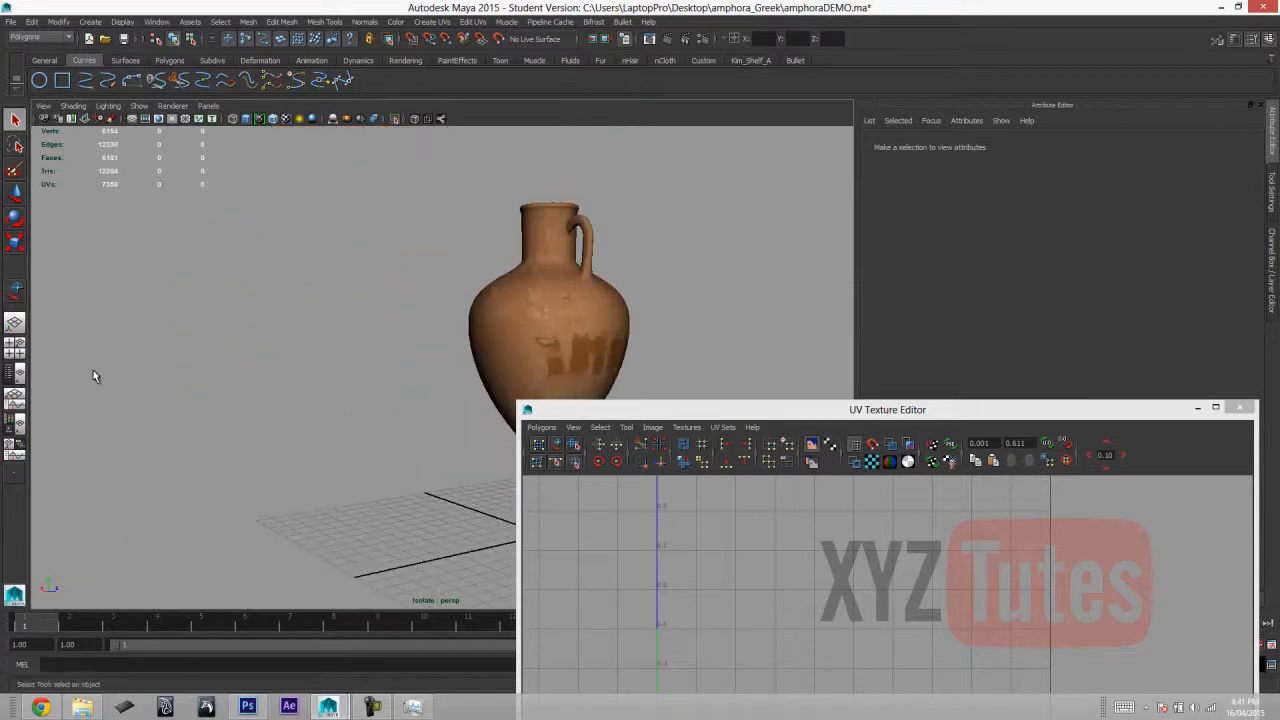
Switch back to Photoshop and close demoVS.tif.
key("alt+Tab")
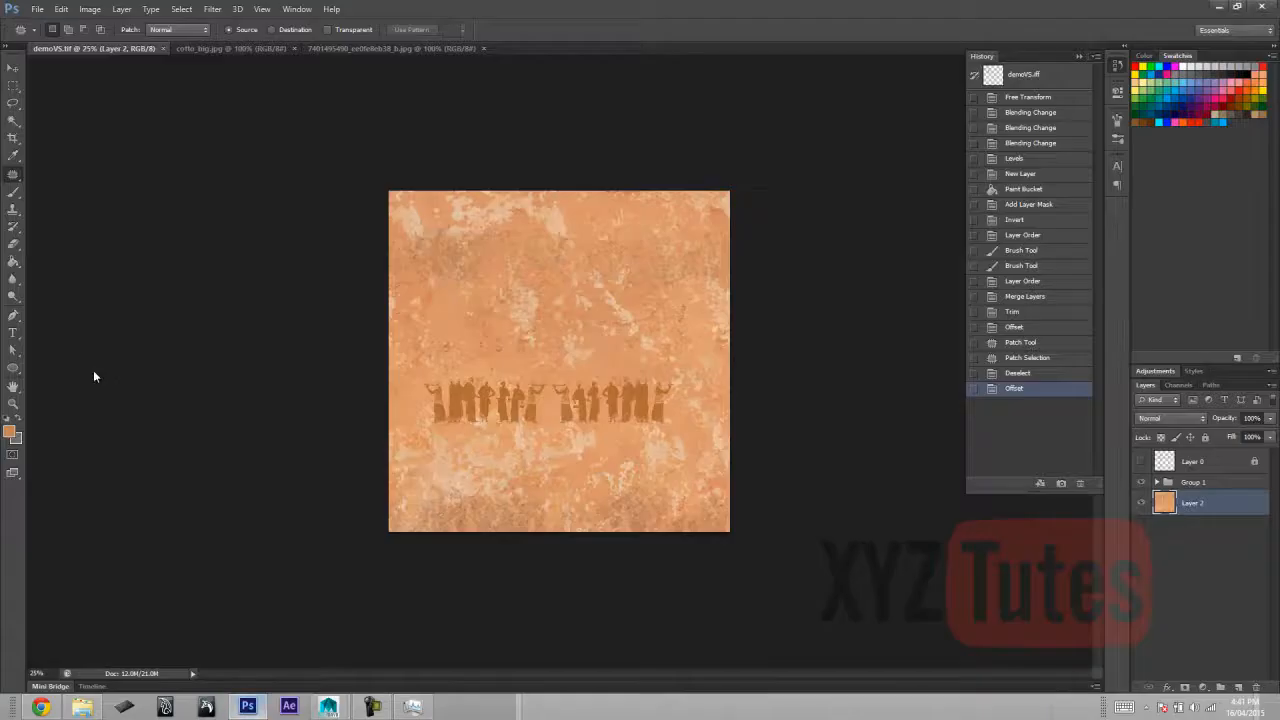
key("ctrl+w")
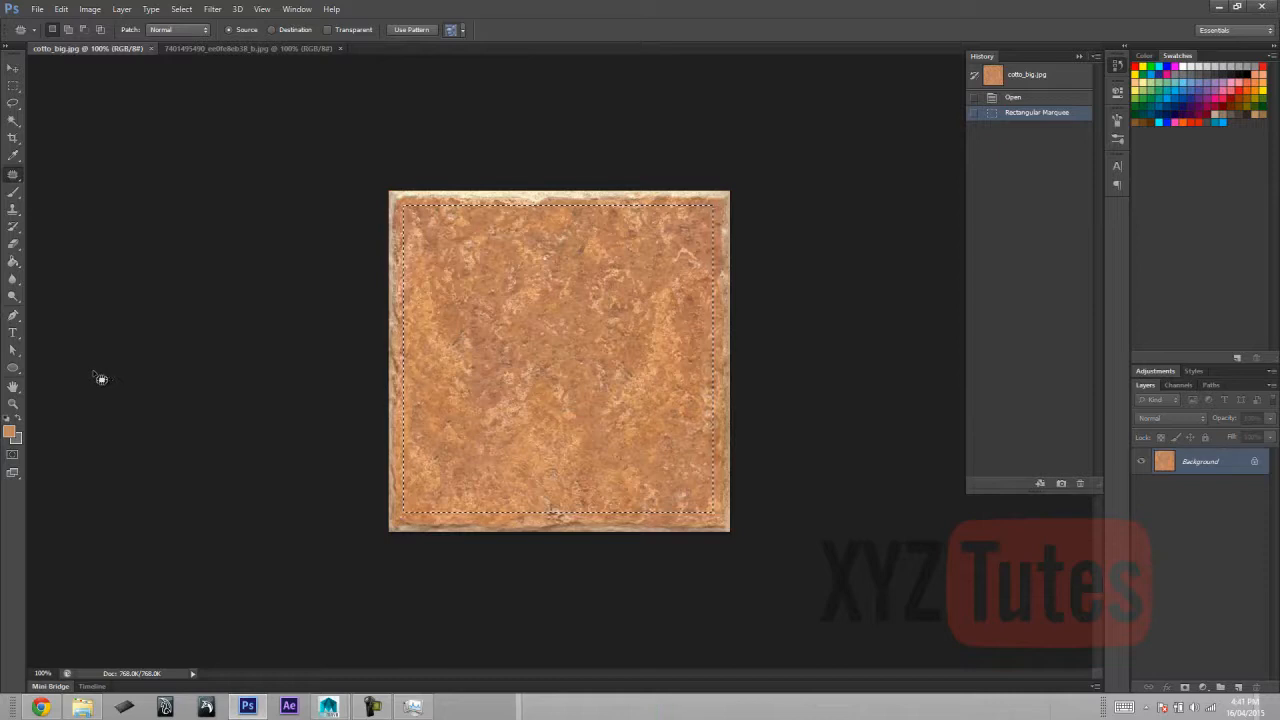
Close the two remaining reference images and open UV_terracottaFinal.tif from the folder above textureAssets.
key("ctrl+w")
key("ctrl+w")
key("alt+f")
key("Down")
key("Return")
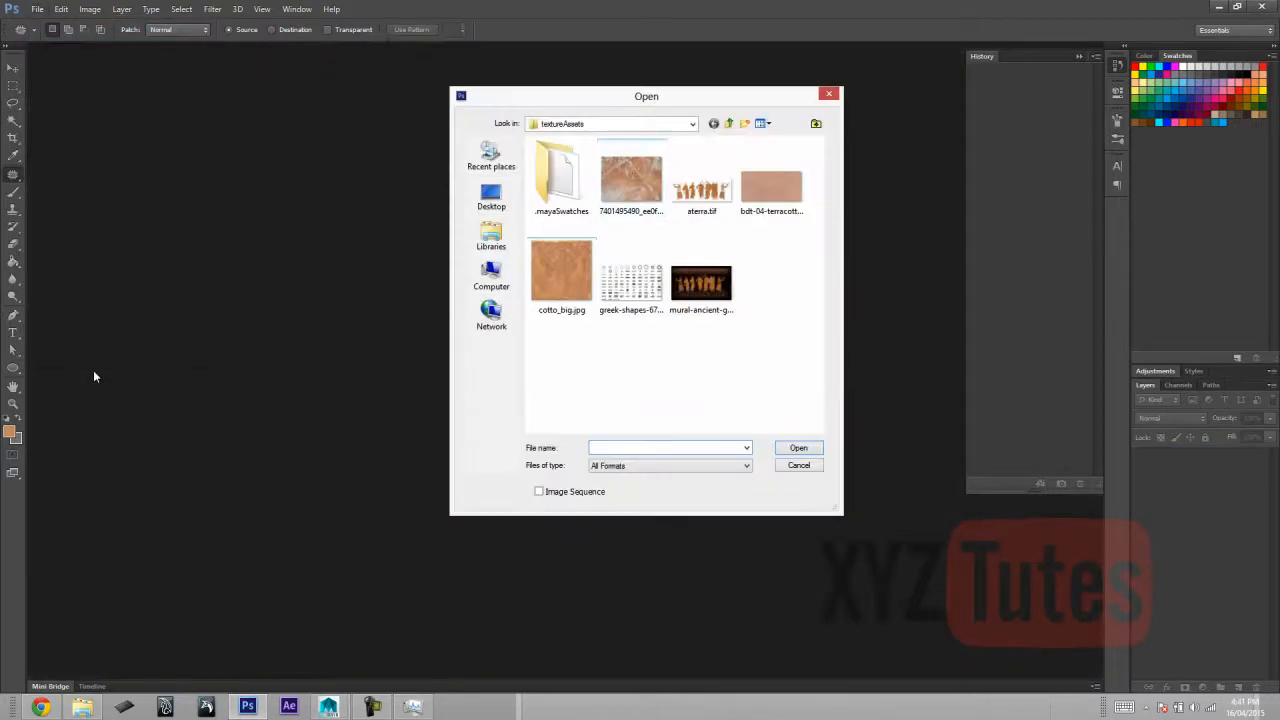
key("BackSpace")
left_click(701, 374)
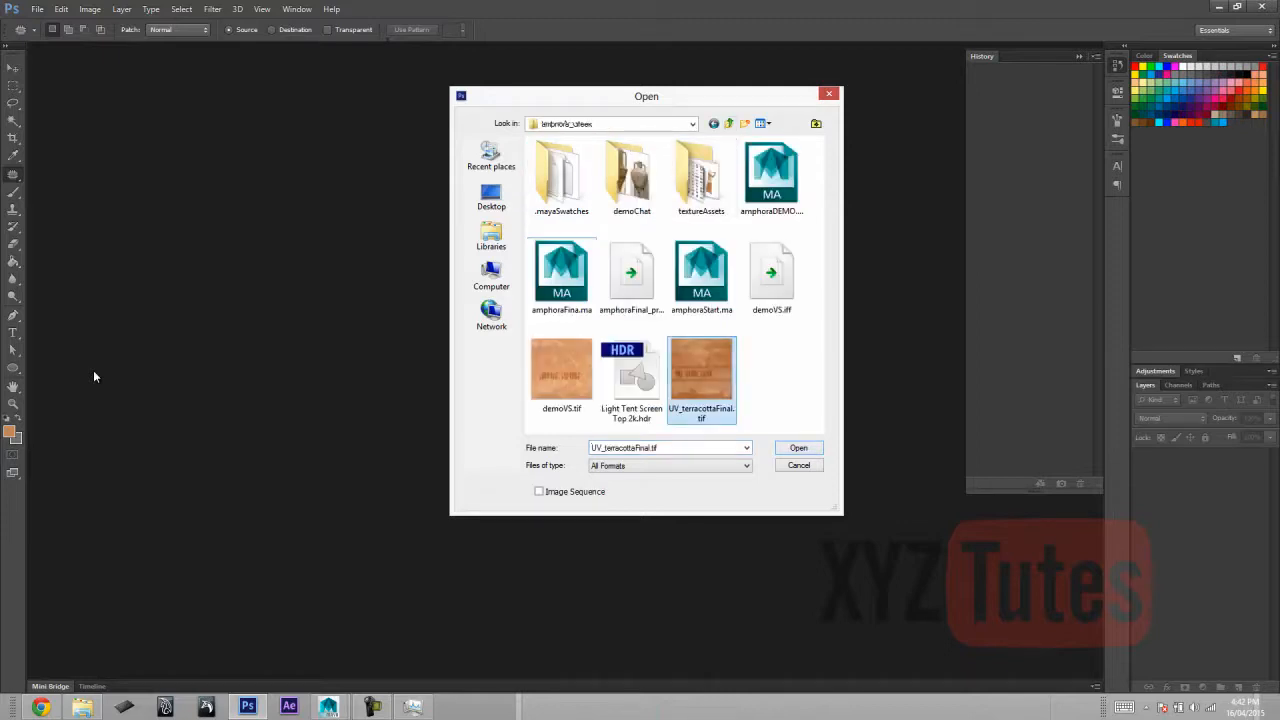
key("Return")
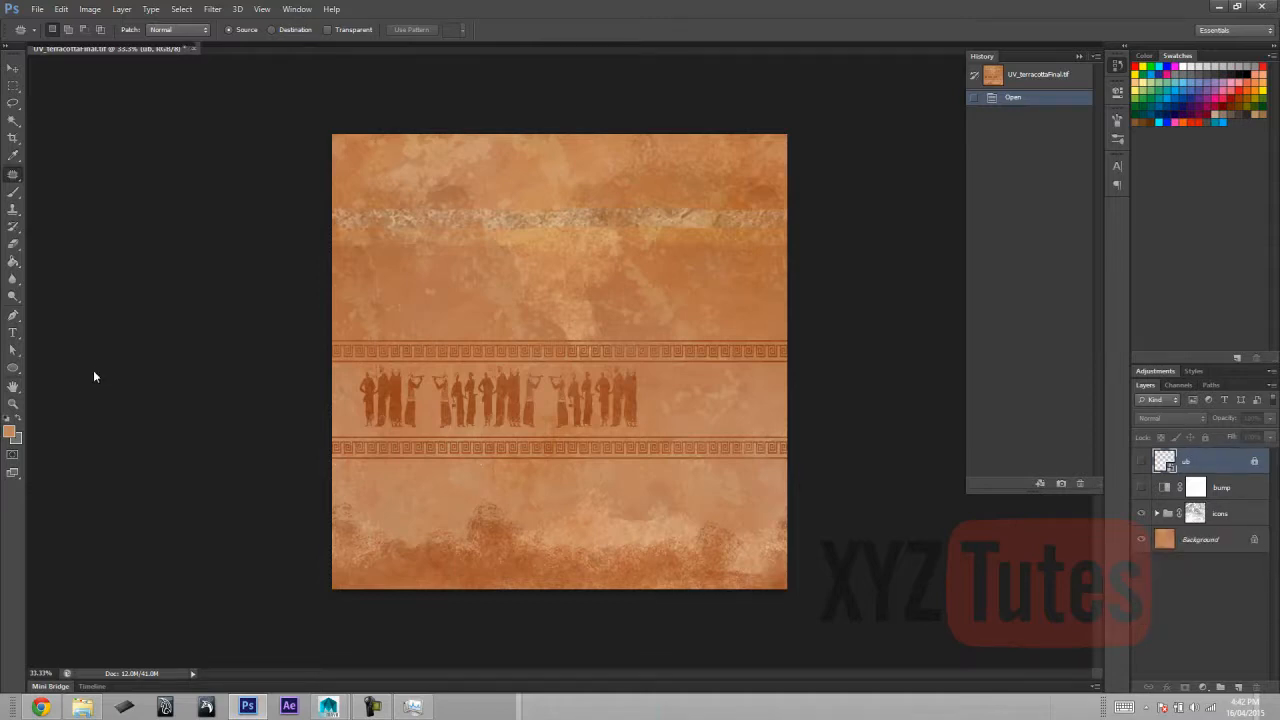
Open amphoraFinal_previewRender.iff from the amphora_Greek folder in Photoshop to view the render, and return to UV_terracottaFinal.tif.
left_click(82, 707)
left_click(720, 440)
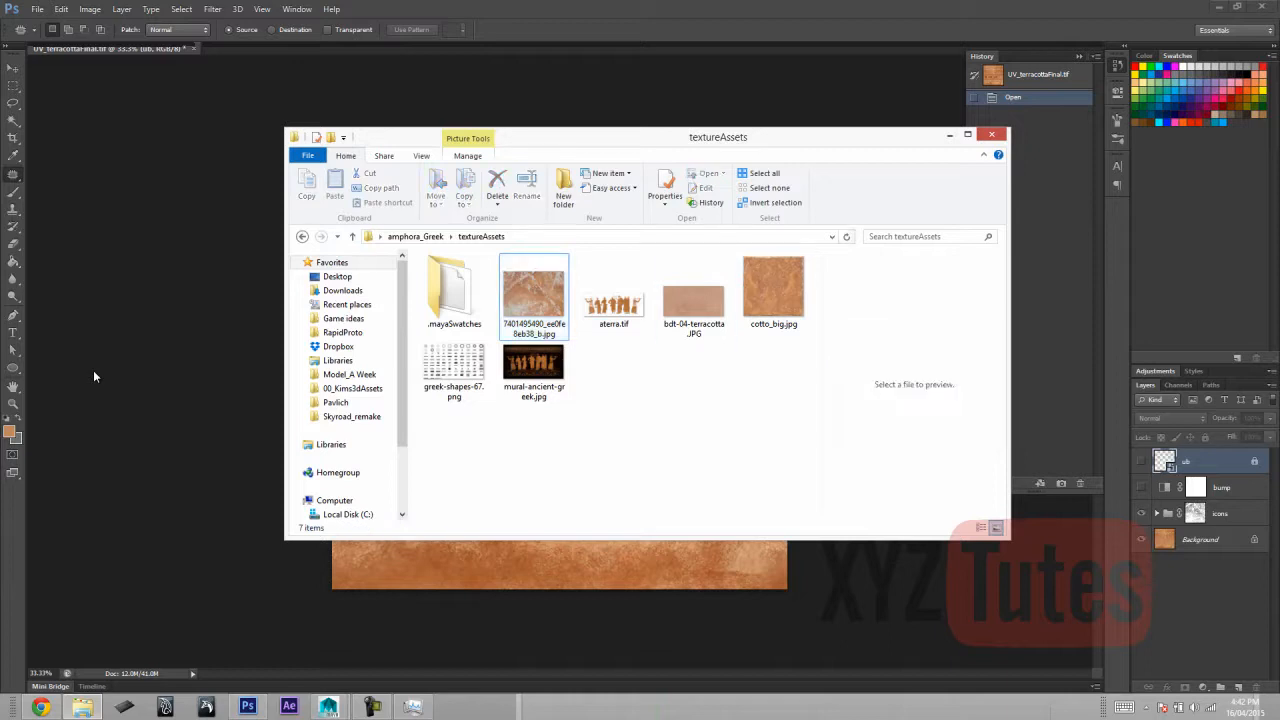
left_click(415, 236)
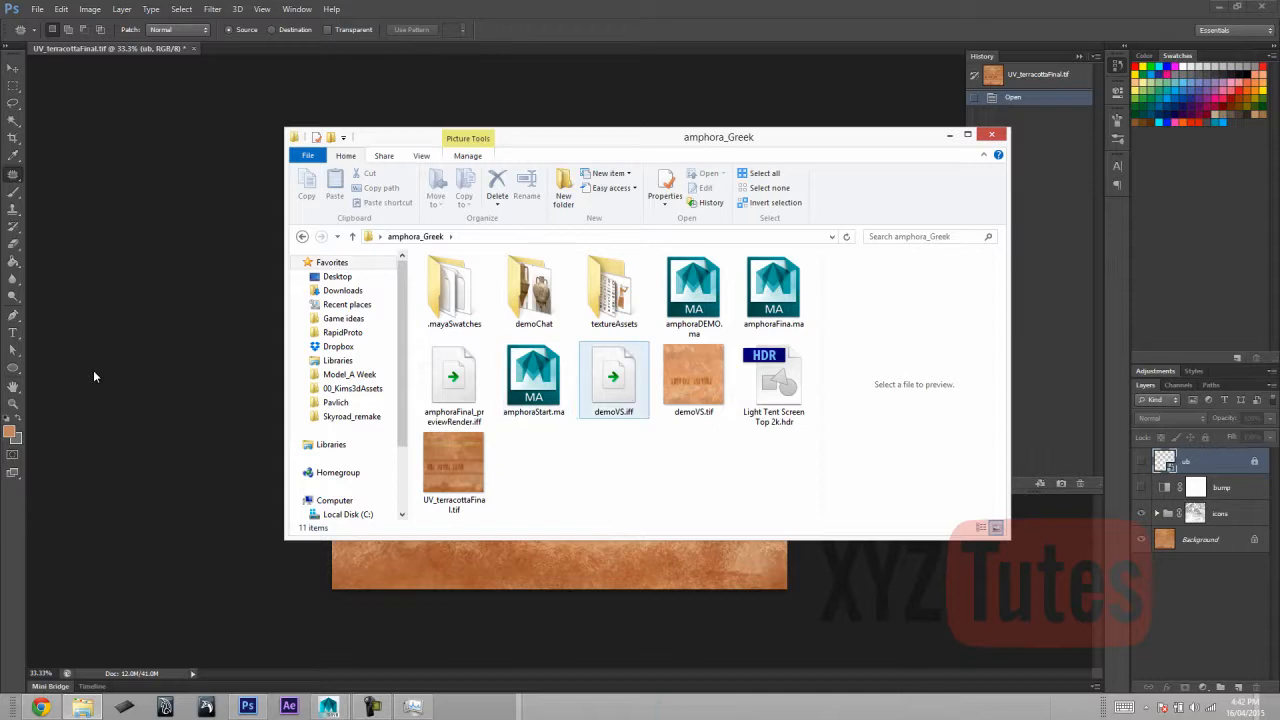
left_click_drag(454, 385, 95, 376)
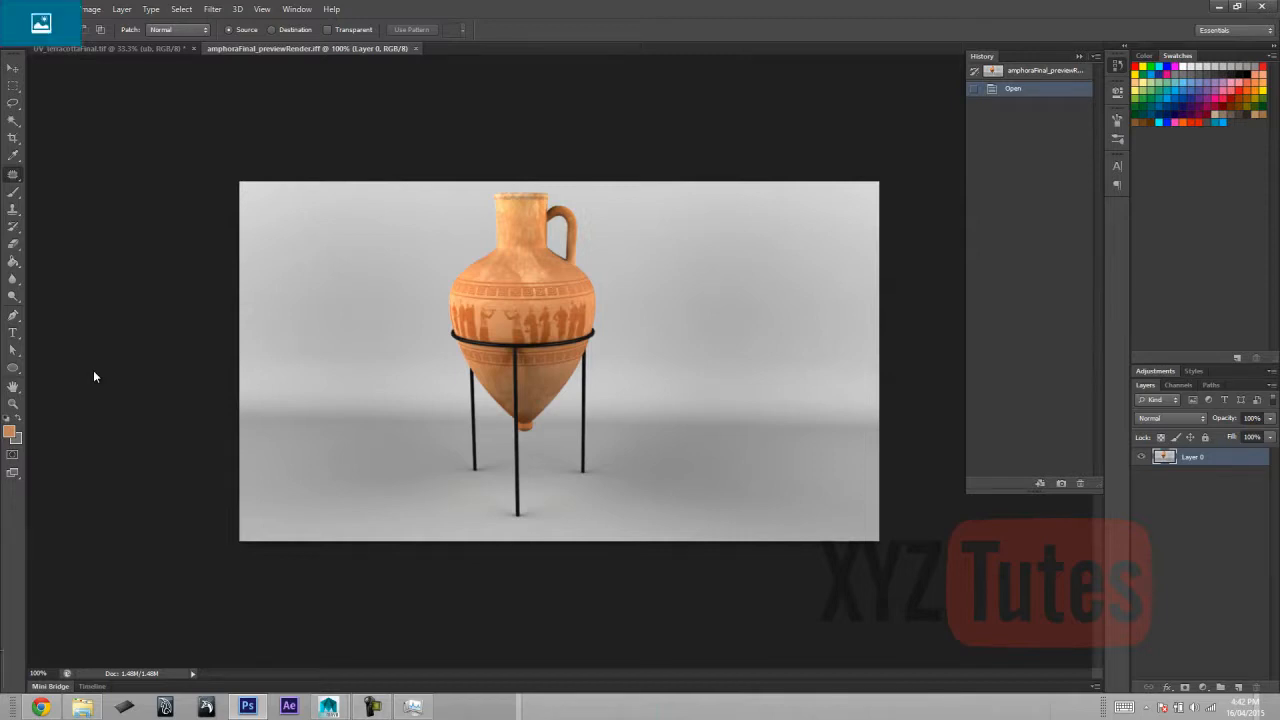
key("ctrl+Tab")
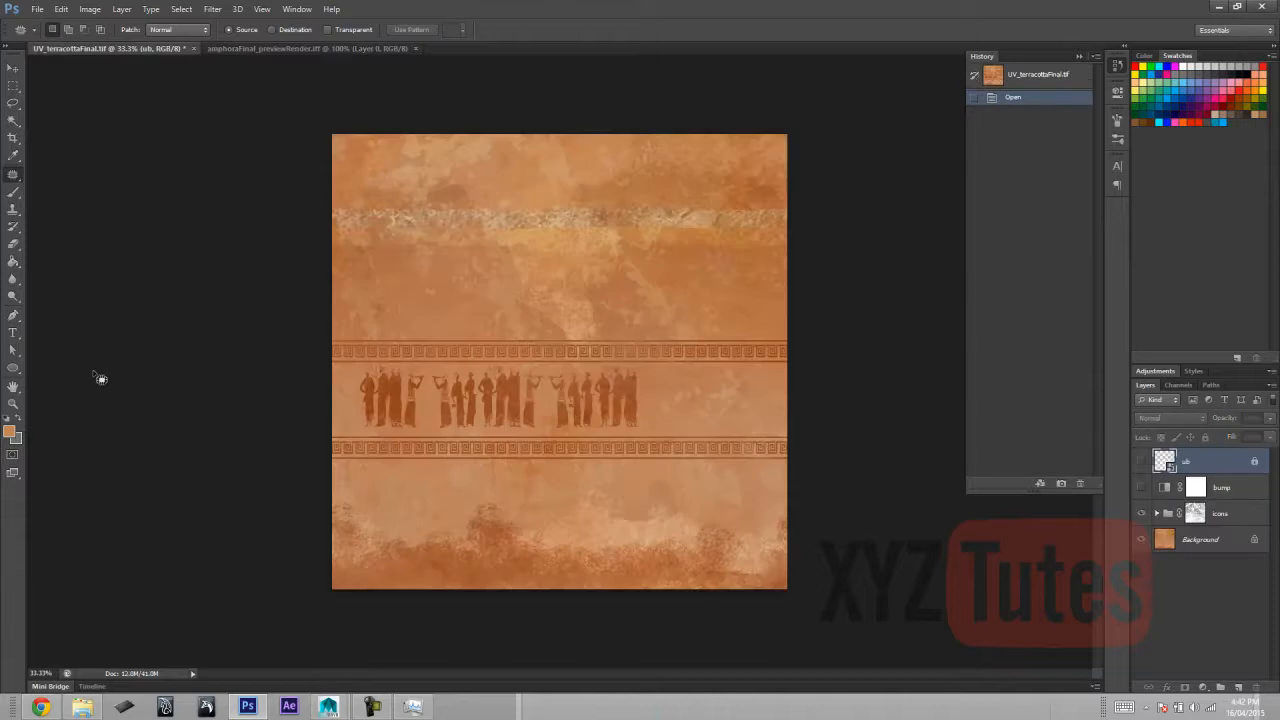